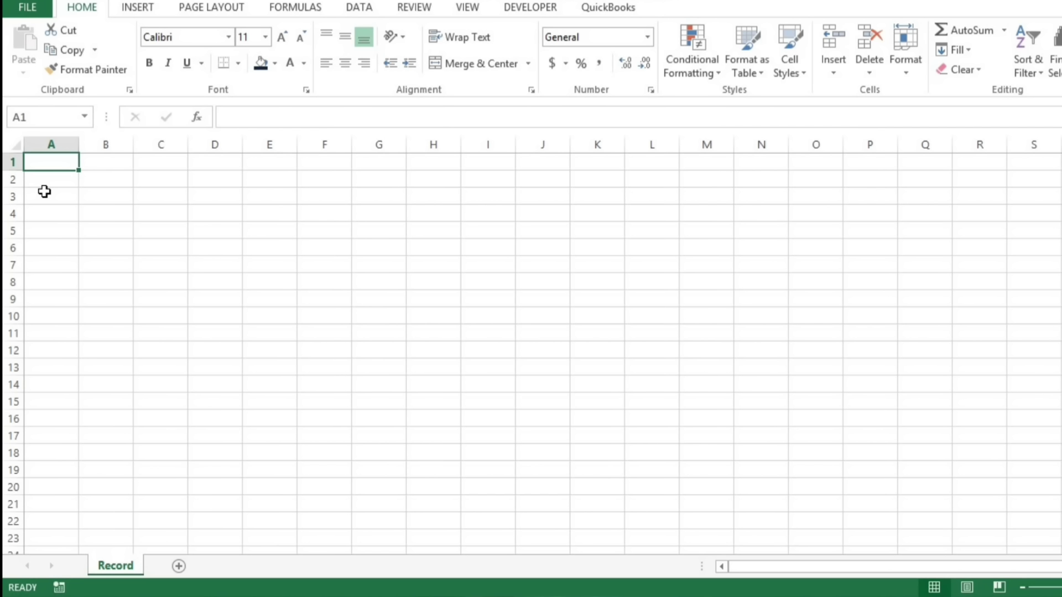
Step: Enter the column headers Pv No., Date and Payee in cells A1 to C1 of the Record sheet
type("P")
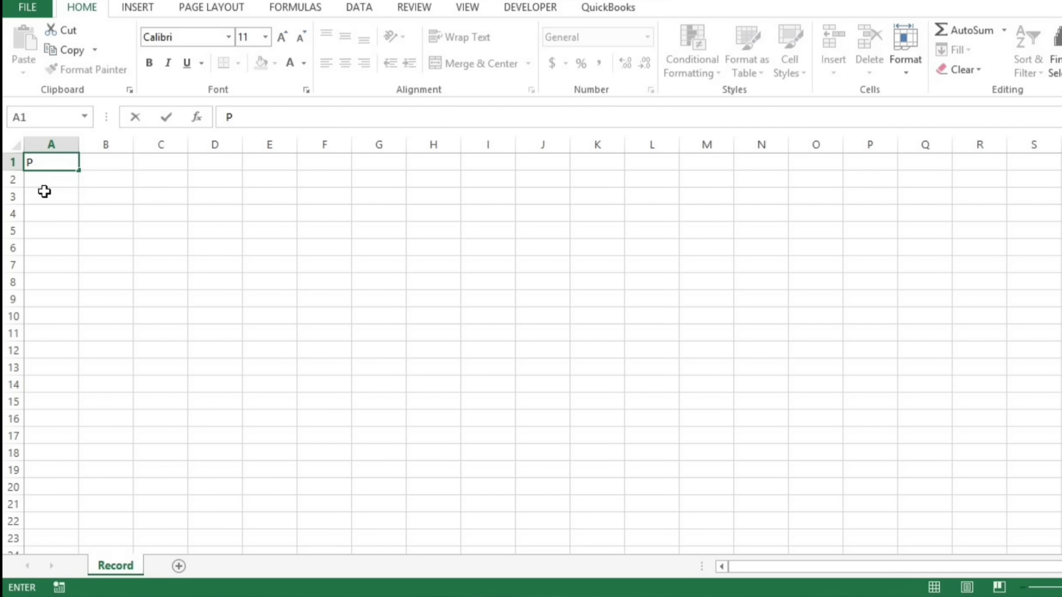
type("v No.")
key("Tab")
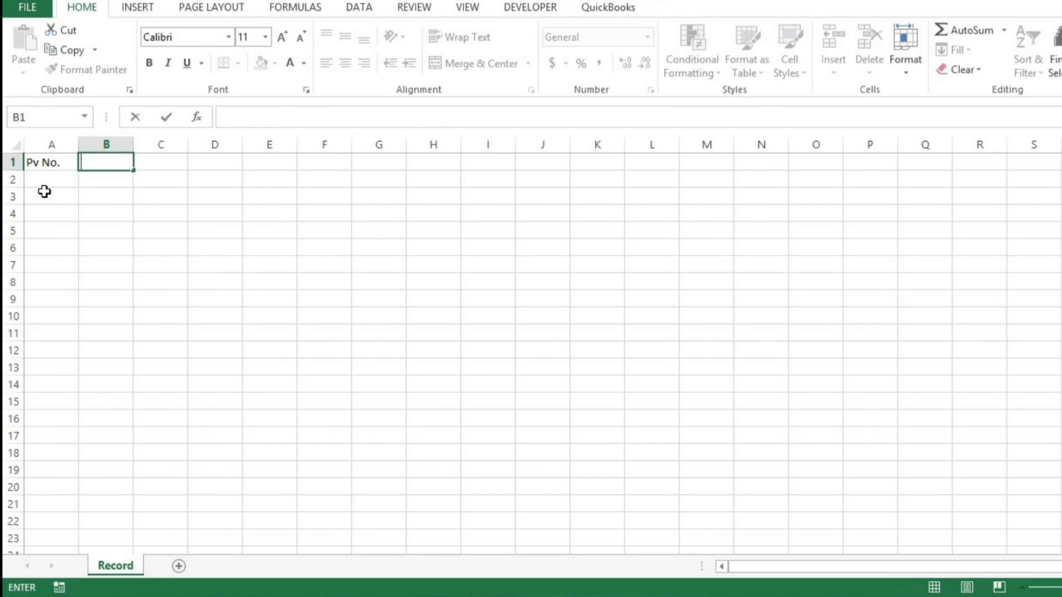
type("Date")
key("Tab")
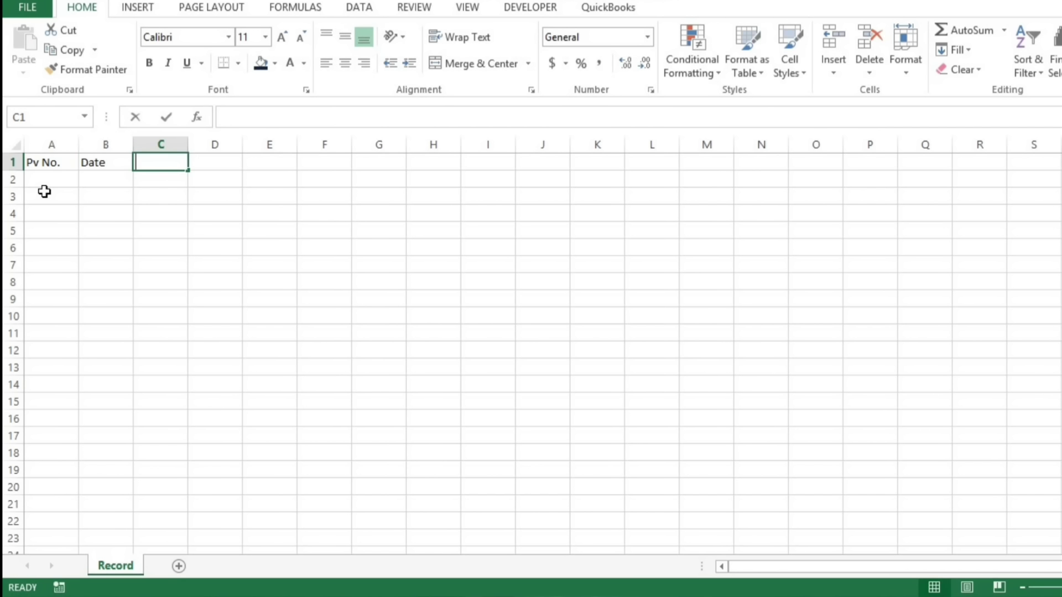
type("Payee")
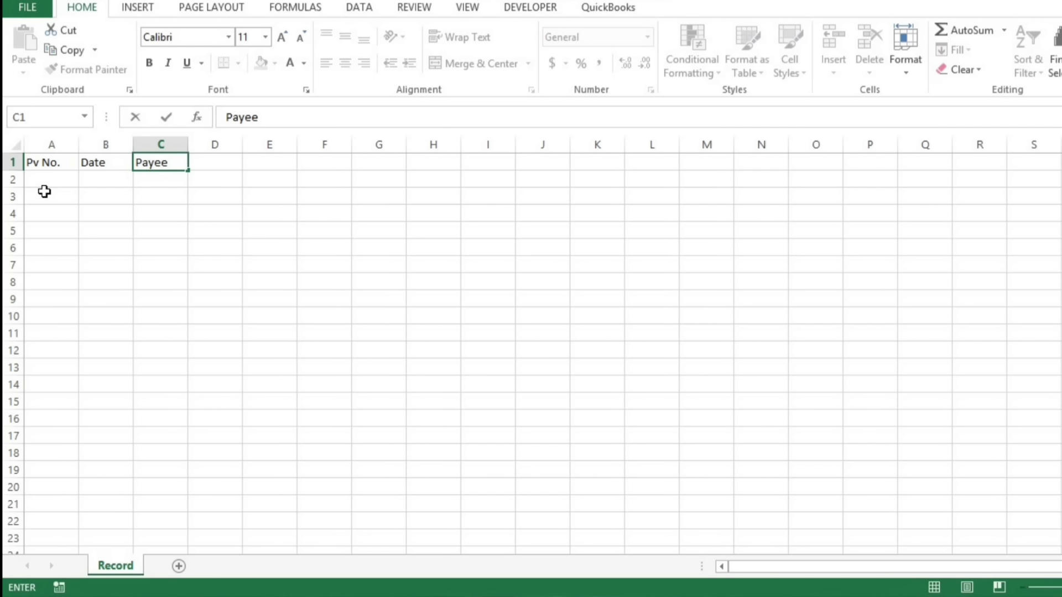
key("Tab")
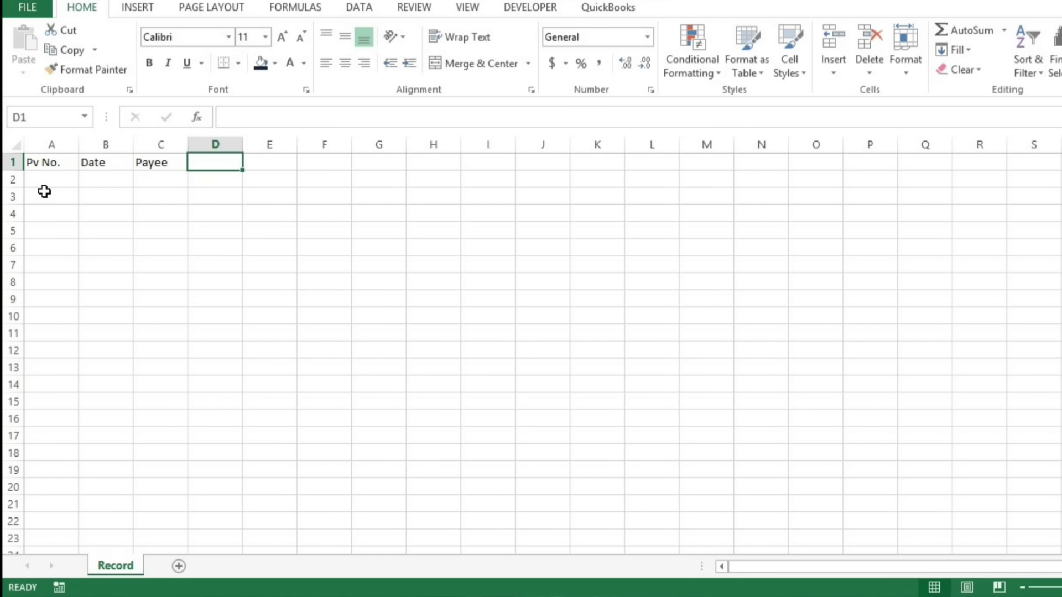
Step: Enter item and amount headers in pairs from Item 1 and Item 1 Amount in D1:E1 through Item 5 and Item 5 Amount in L1:M1
type("Item 1")
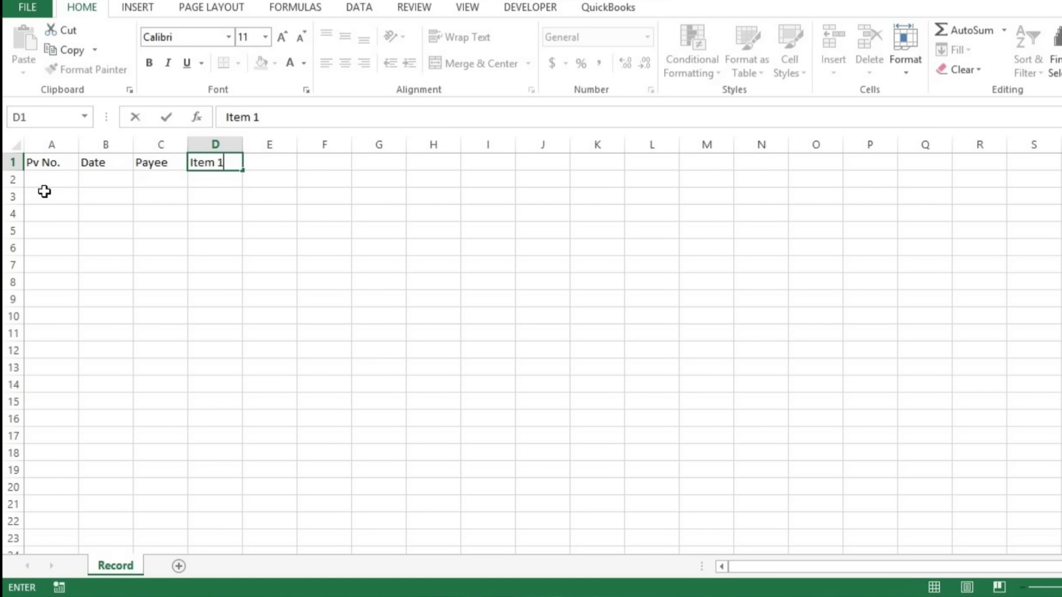
key("ctrl+Return")
key("Tab")
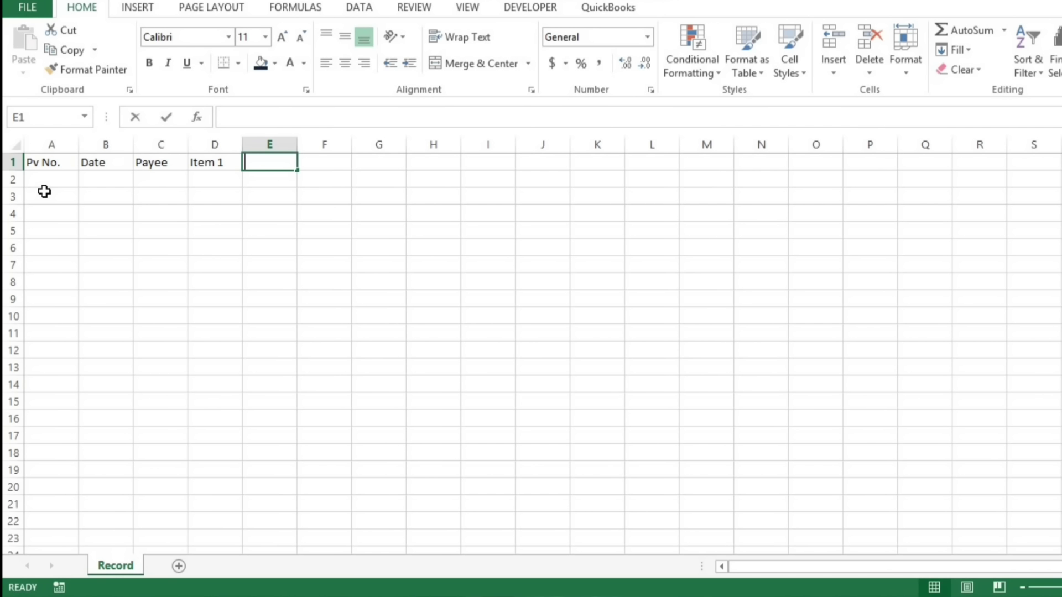
type("Item 1 Amount")
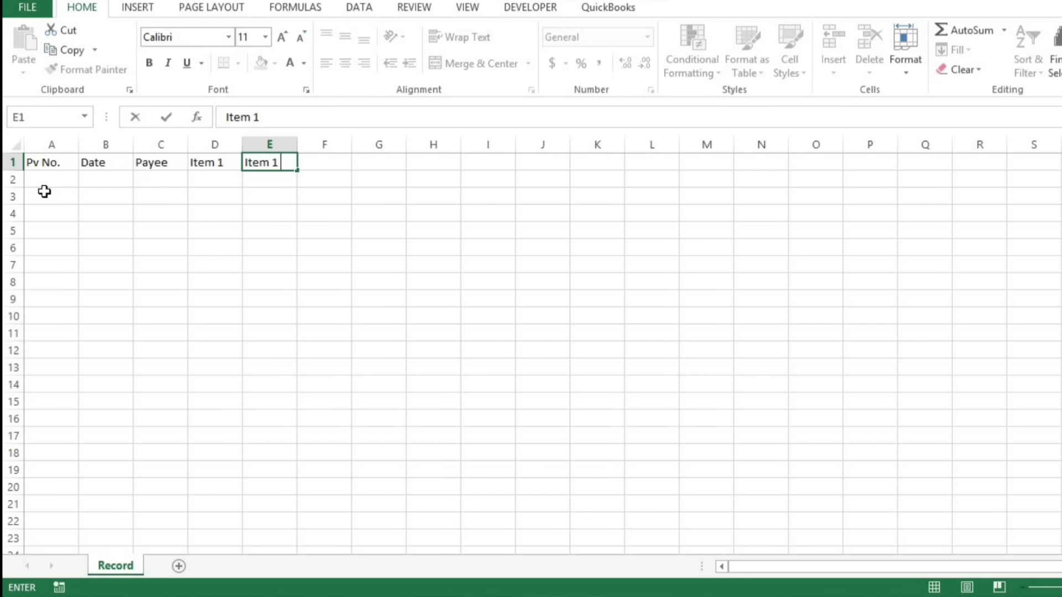
key("Tab")
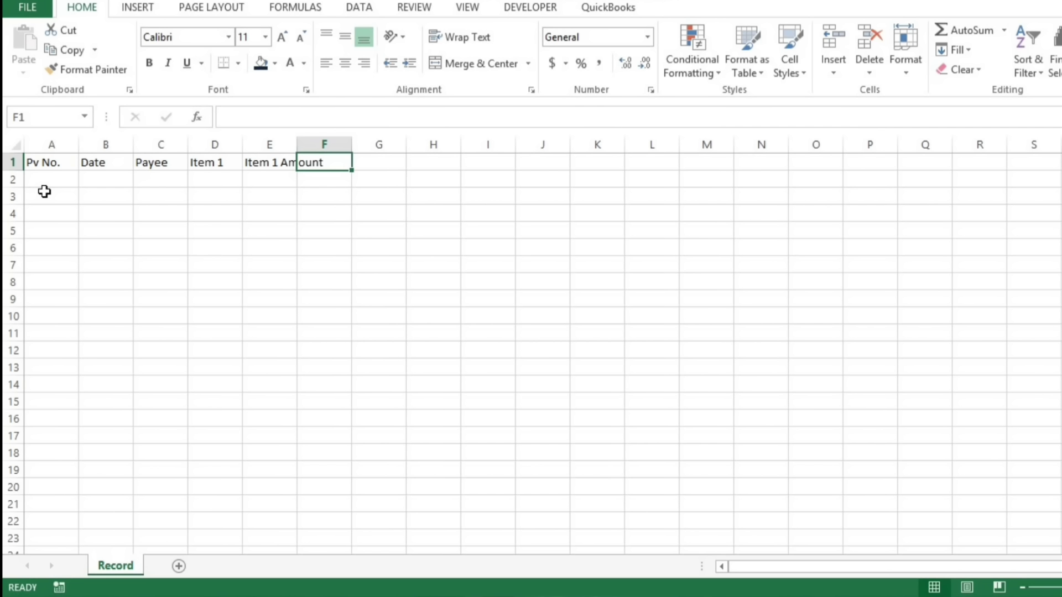
key("Left")
key("Left")
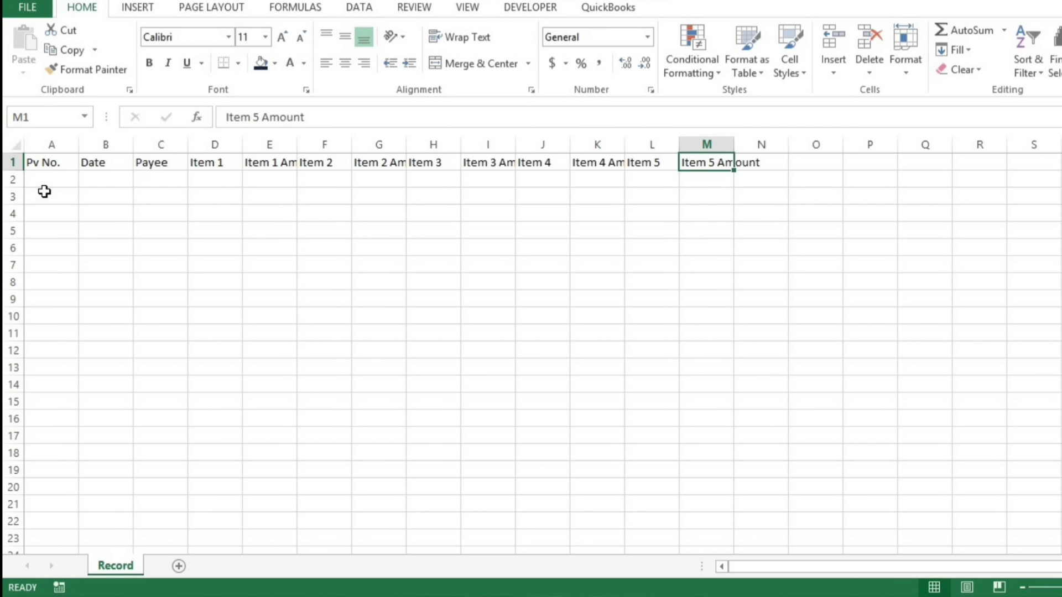
Step: Enter the headers Payment Method in N1 and Reference No. (Cheque No. / Transaction No.) in O1
key("Tab")
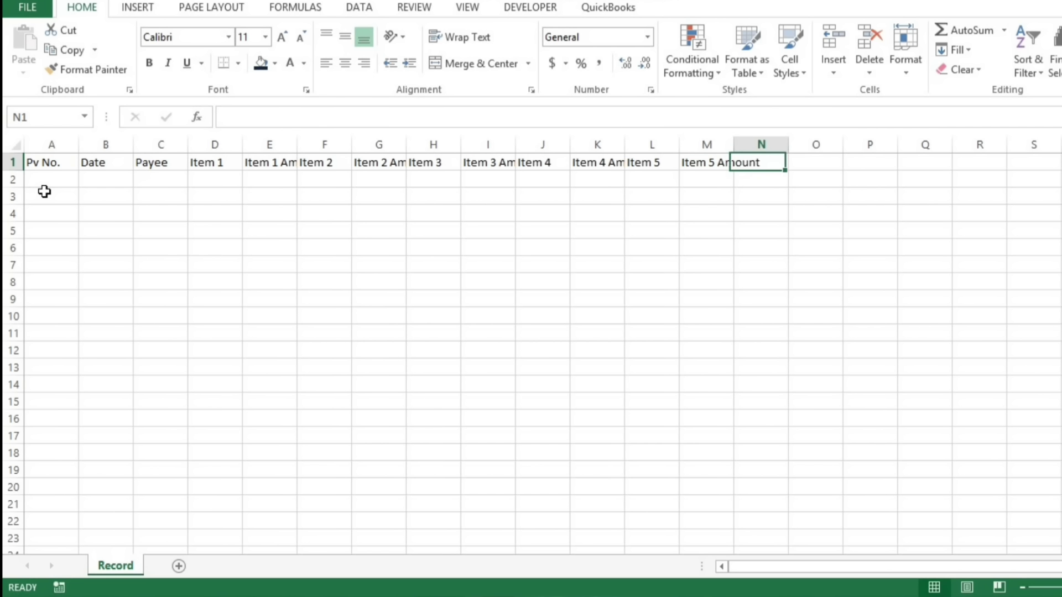
type("Payment")
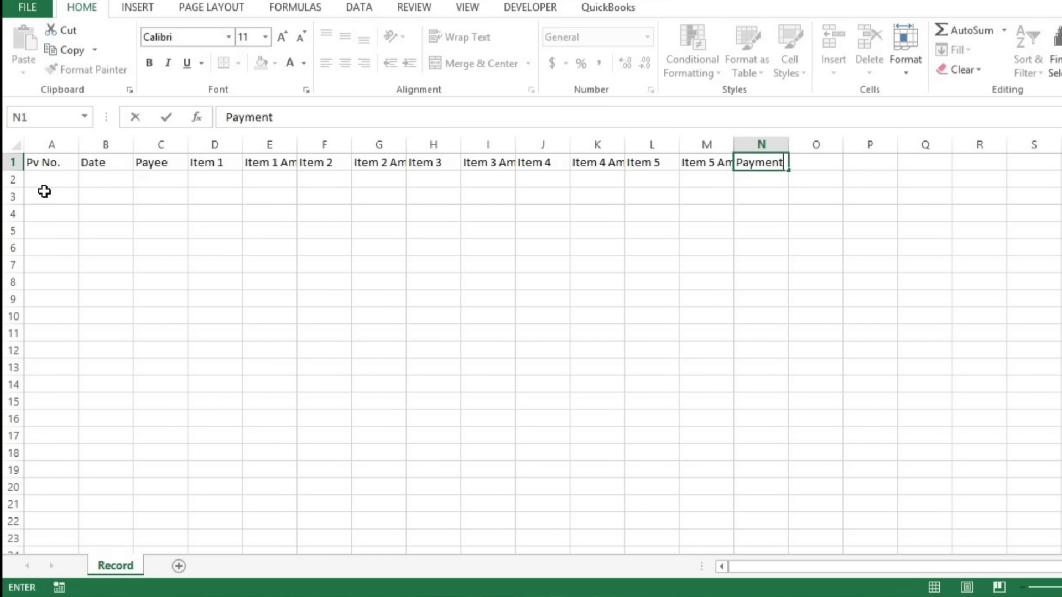
type(" Method")
key("Tab")
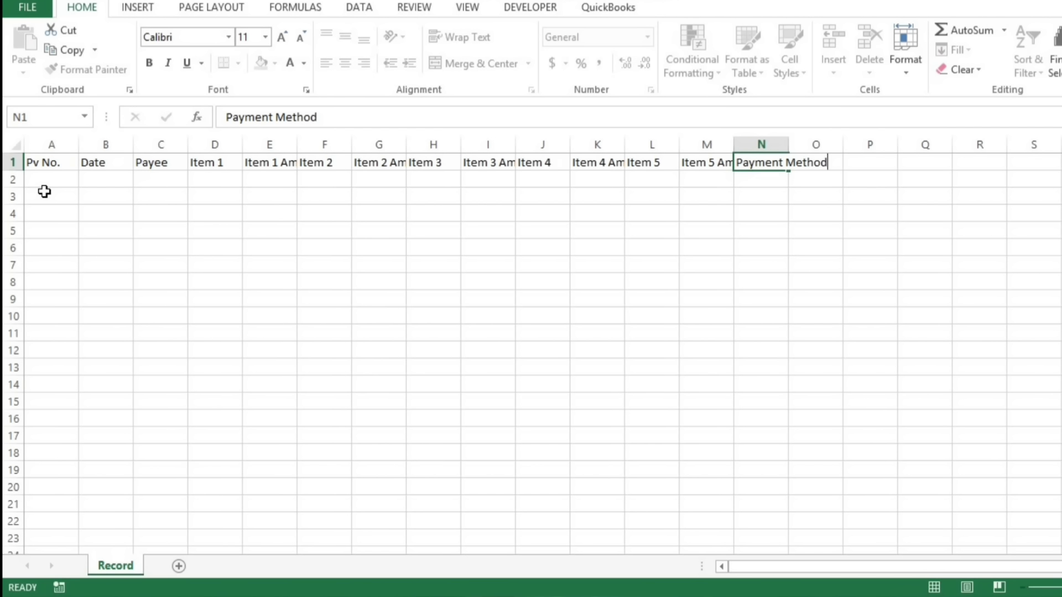
type("Reference No. (Cheque No. /")
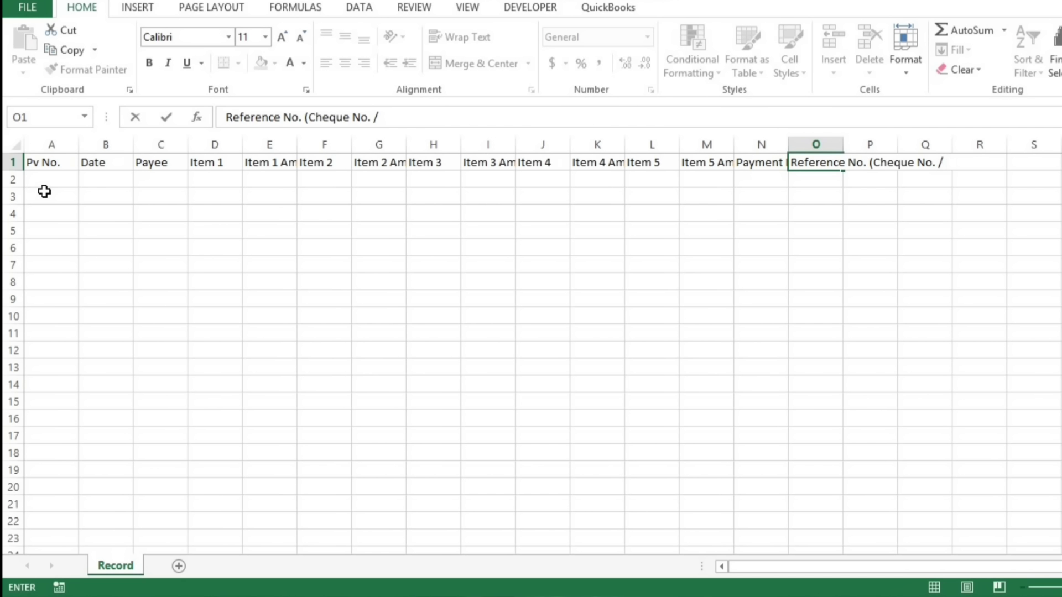
type(" Transaction No.)")
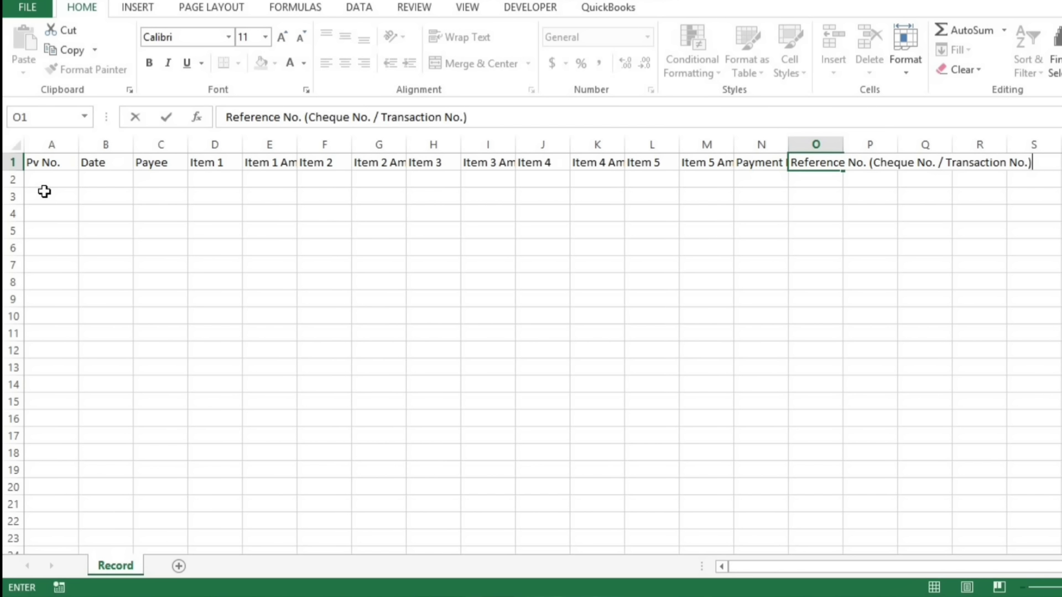
Step: Enter the headers Payment Issuer, Payment Approver and Remarks in cells P1 to R1
key("Tab")
type("Pa")
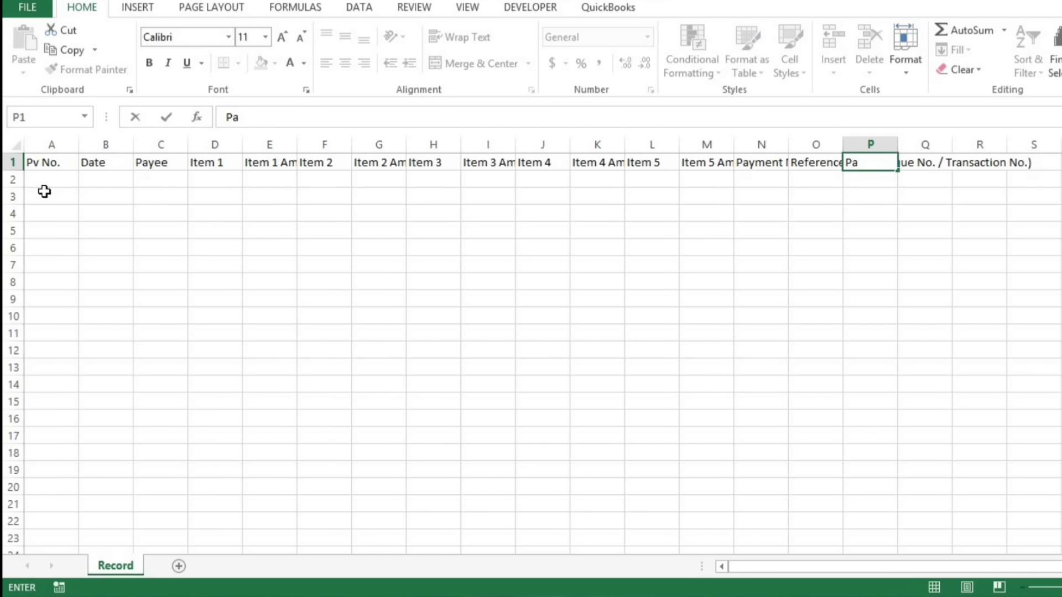
type("yment Issuer")
key("Tab")
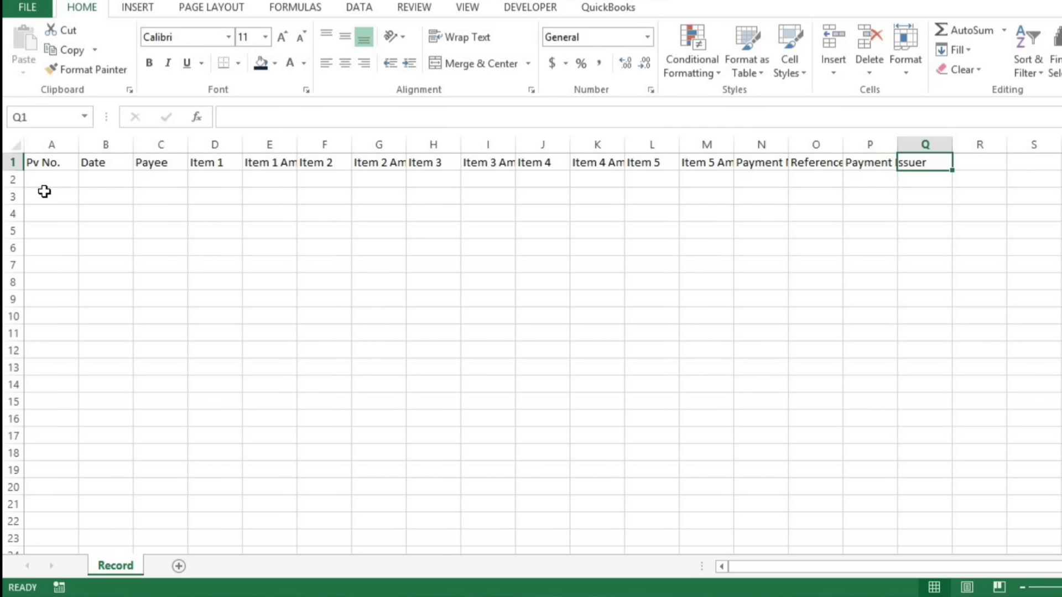
type("Payment")
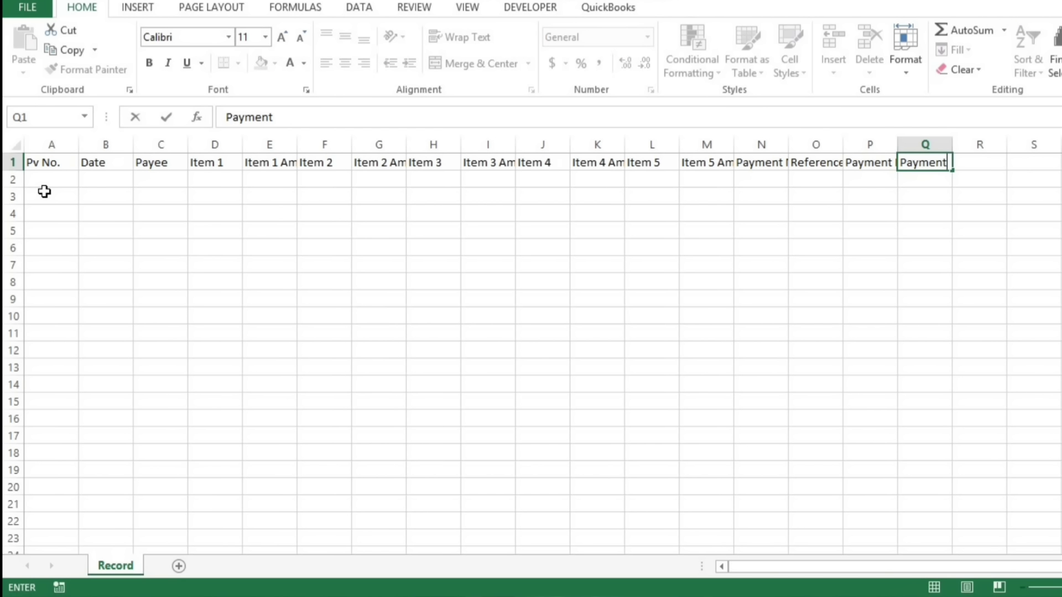
type(" Approver")
key("Tab")
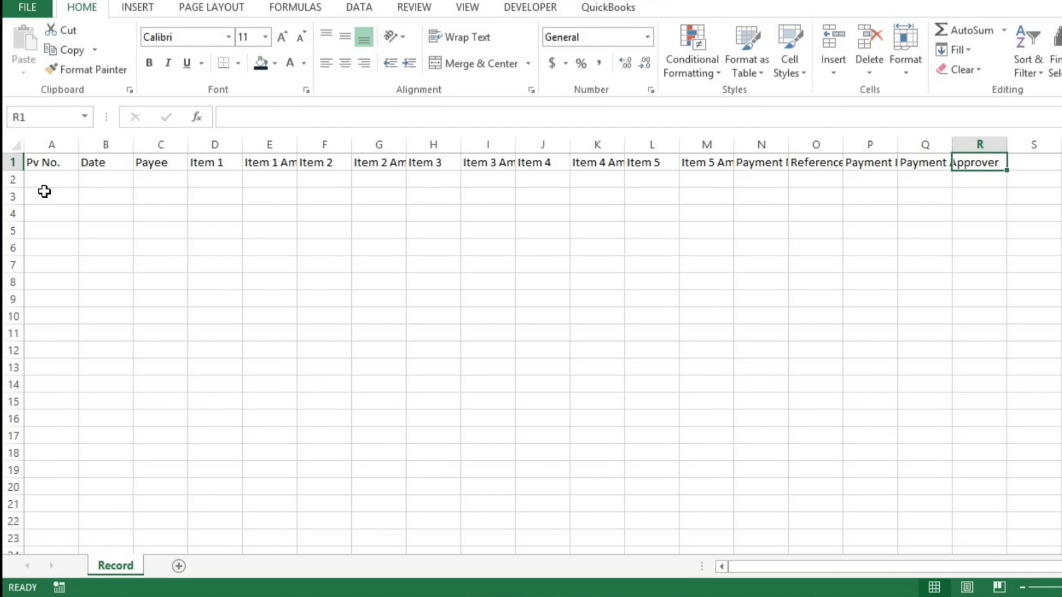
type("Re")
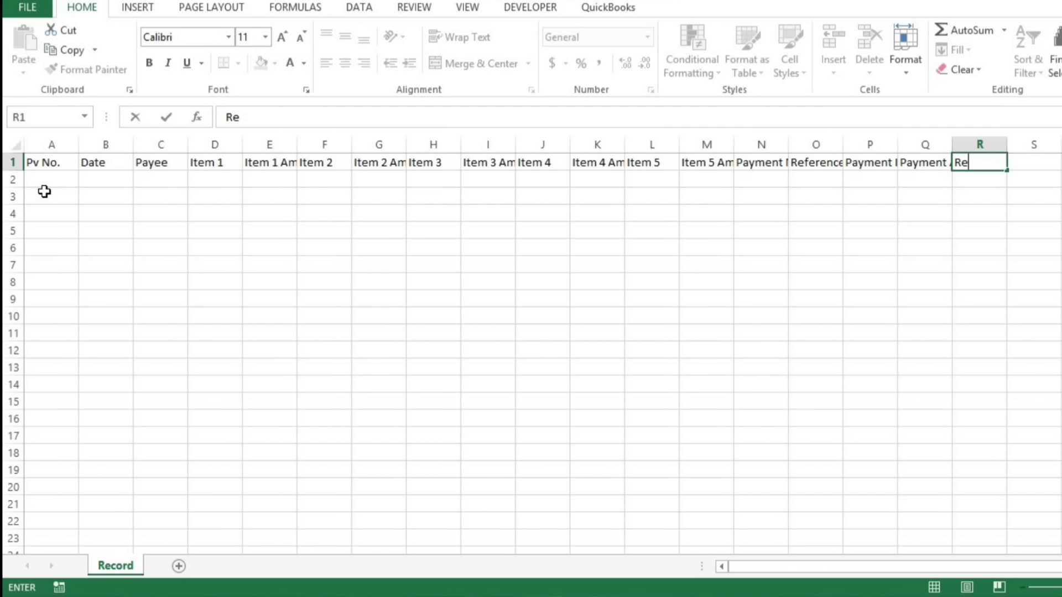
type("marks")
key("ctrl+Return")
Step: Widen columns A to R so that each header text fits in its column
key("Left")
key("Left")
key("Left")
key("Left")
key("Left")
key("Left")
key("Left")
key("Left")
key("Left")
key("Left")
key("Left")
key("Left")
key("Left")
key("Left")
key("Left")
key("Left")
key("Left")
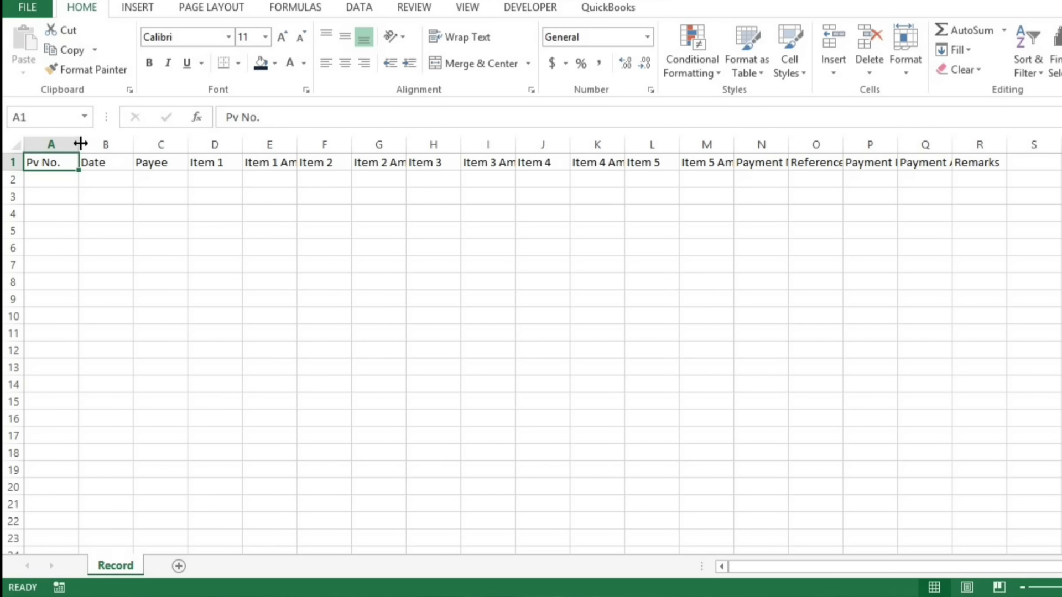
left_click_drag(78, 145, 83, 145)
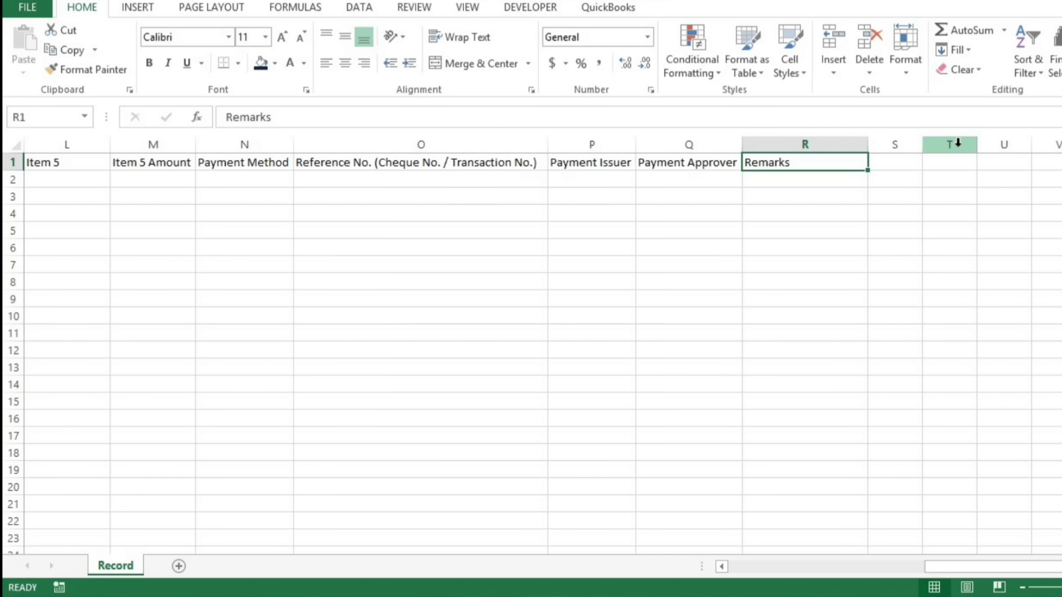
Step: Convert the header row A1:R1 into a table, with the option My table has headers enabled
key("Left")
key("Left")
key("Left")
key("Left")
key("Left")
key("Left")
key("Left")
key("Left")
key("Left")
key("Left")
key("Left")
key("Left")
key("Left")
key("Left")
key("Left")
key("Left")
key("Left")
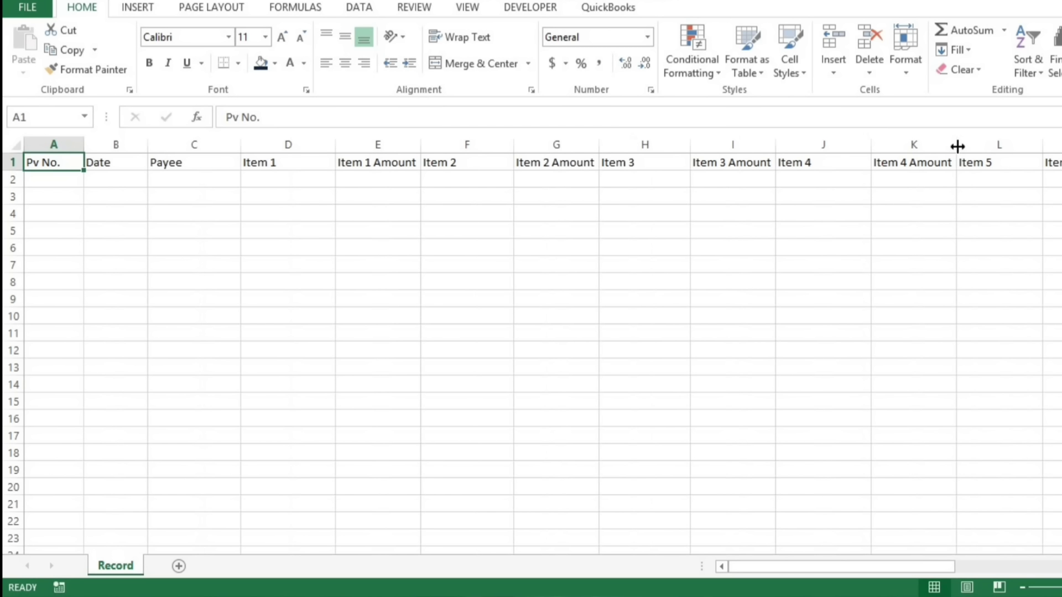
key("shift+Right")
key("shift+Right")
key("shift+Right")
key("shift+Right")
key("shift+Right")
key("shift+Right")
key("shift+Right")
key("shift+Right")
key("shift+Right")
key("shift+Right")
key("shift+Right")
key("shift+Right")
key("shift+Right")
key("shift+Right")
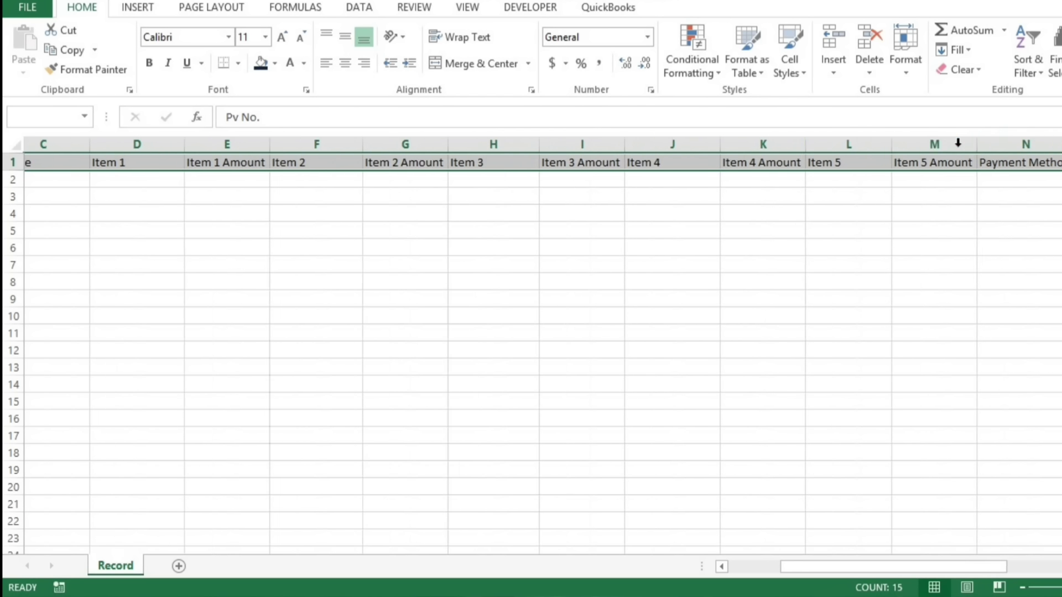
key("shift+Right")
key("shift+Right")
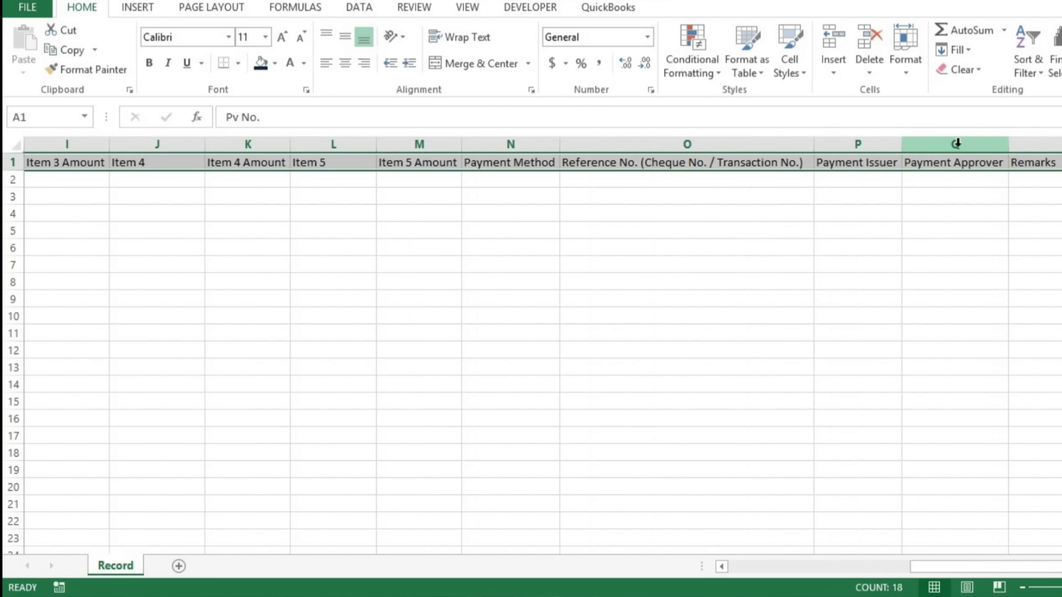
left_click(146, 10)
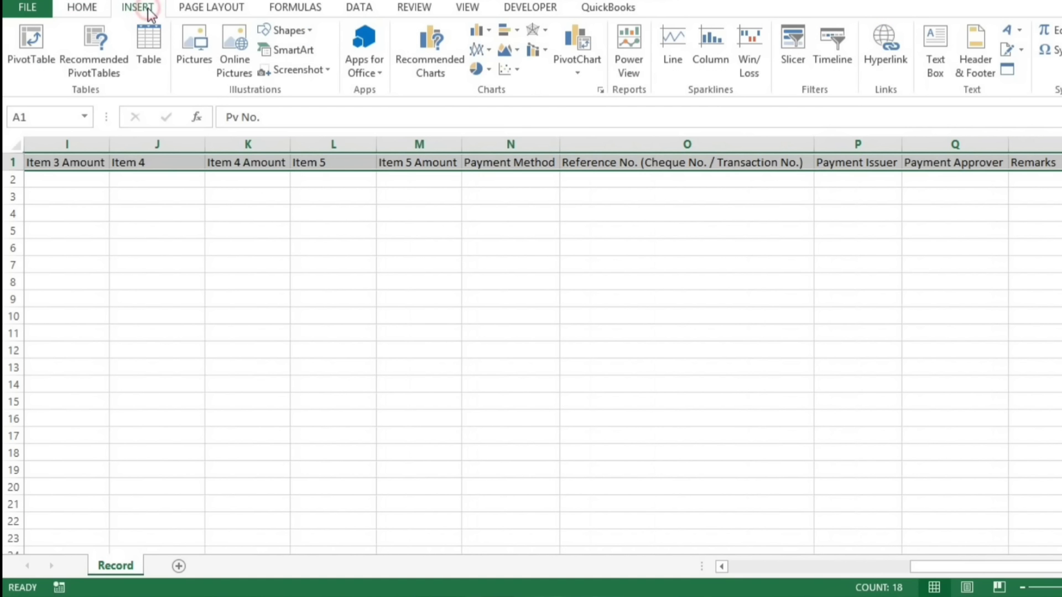
left_click(150, 50)
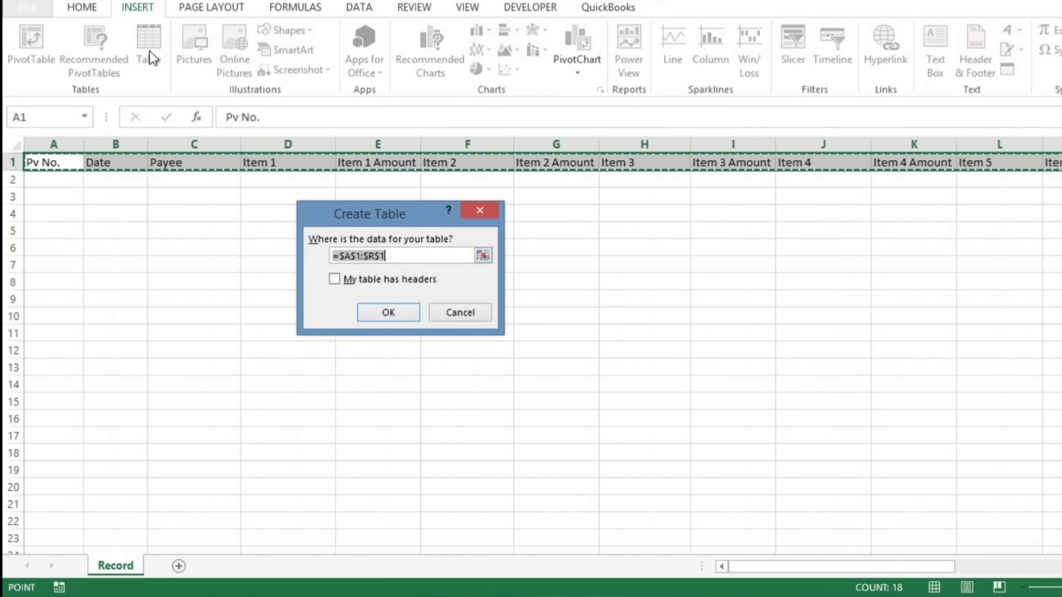
left_click(334, 279)
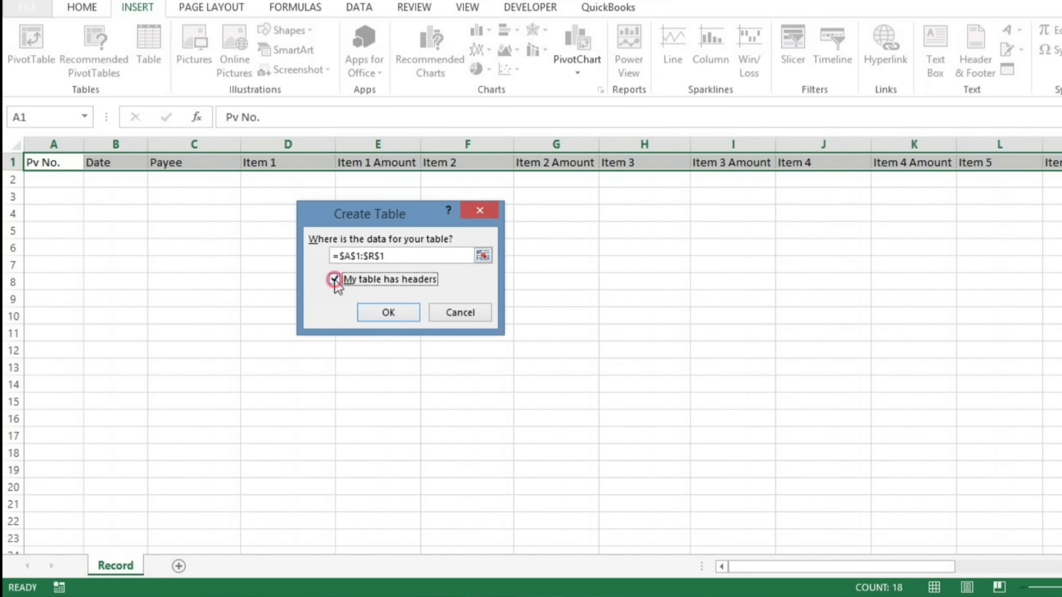
left_click(383, 313)
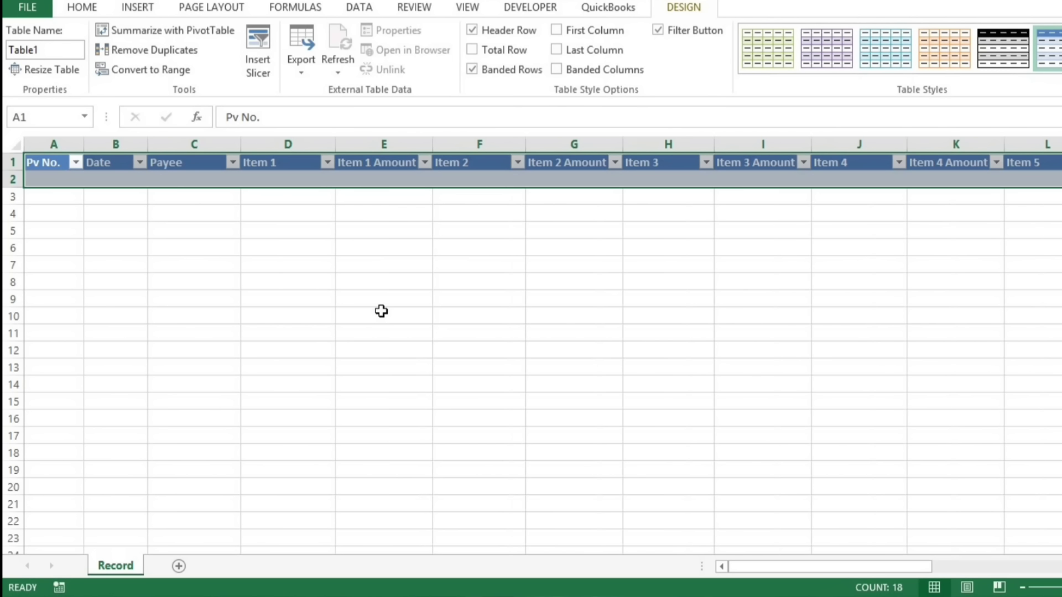
Step: Enter the voucher number 1001 in A2 and the date 6/1/2025 in B2
key("Down")
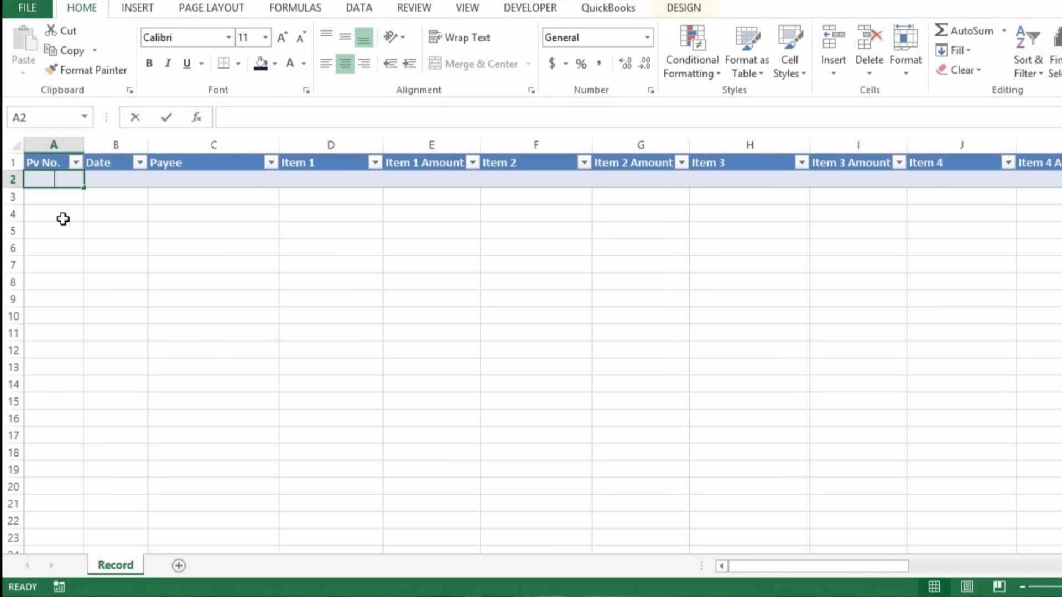
type("1001")
key("Tab")
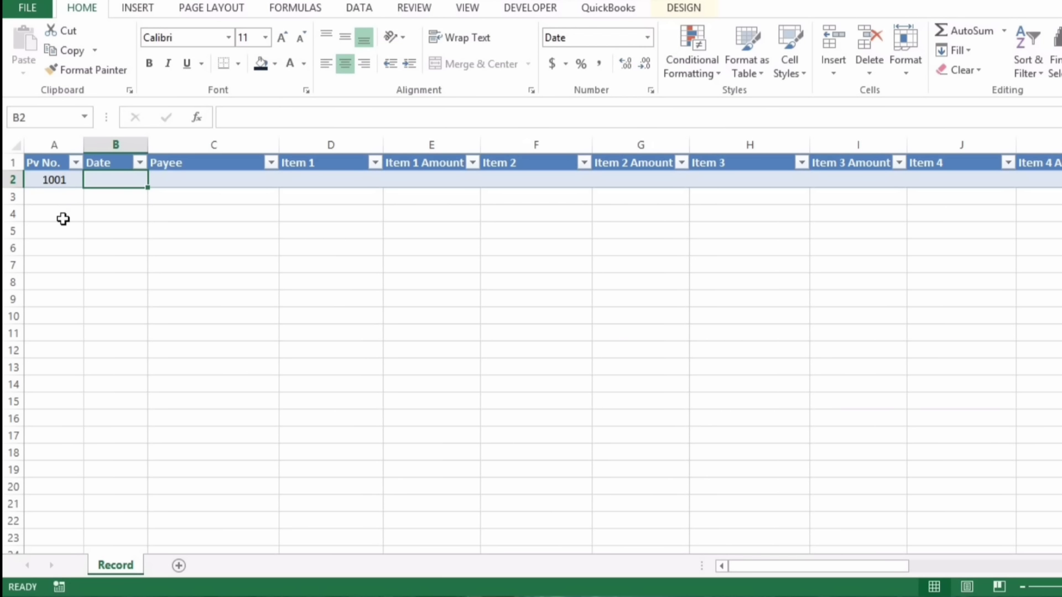
type("6/1")
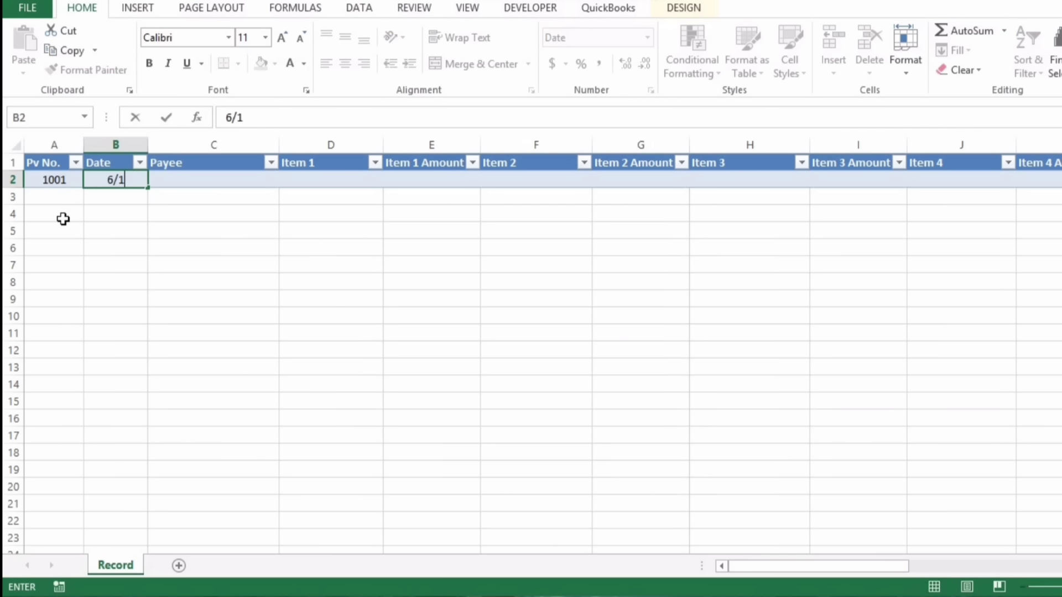
type("/2025")
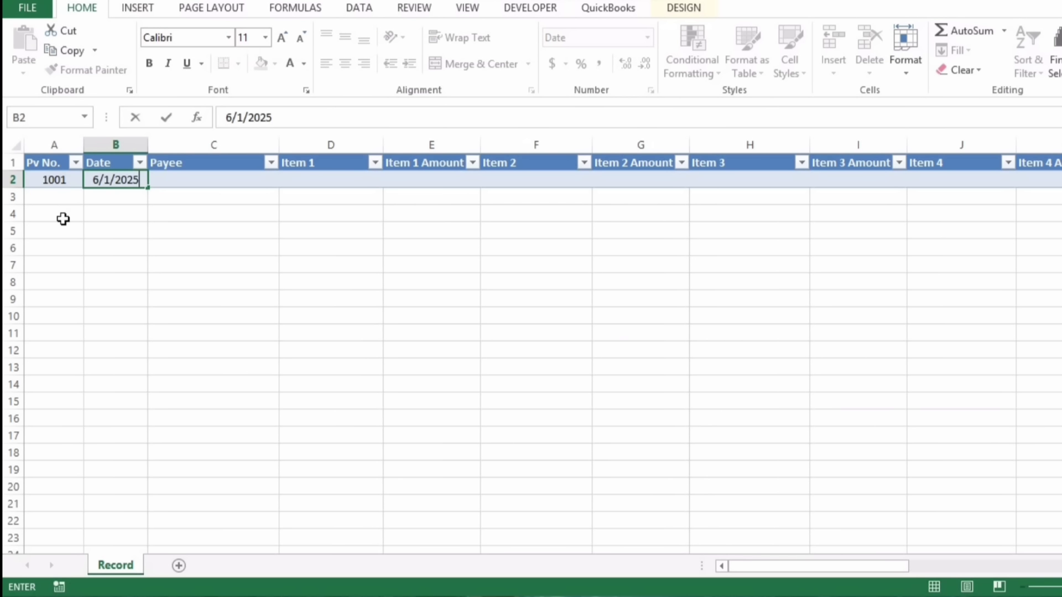
key("Tab")
Step: Enter Smith & Sons Supplies as the payee of voucher 1001 in C2
type("Smith")
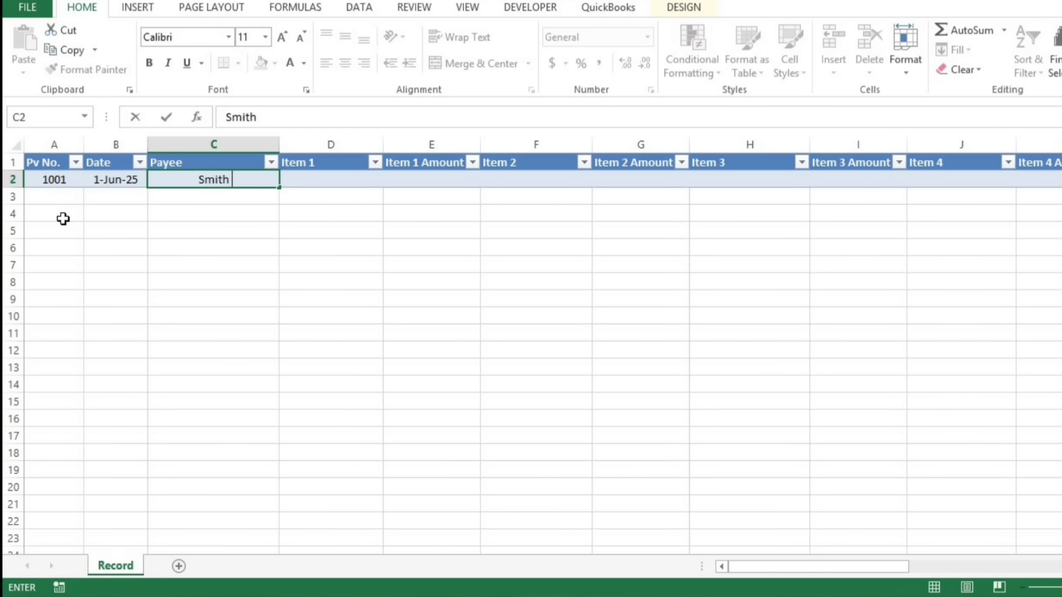
type(" & Sons")
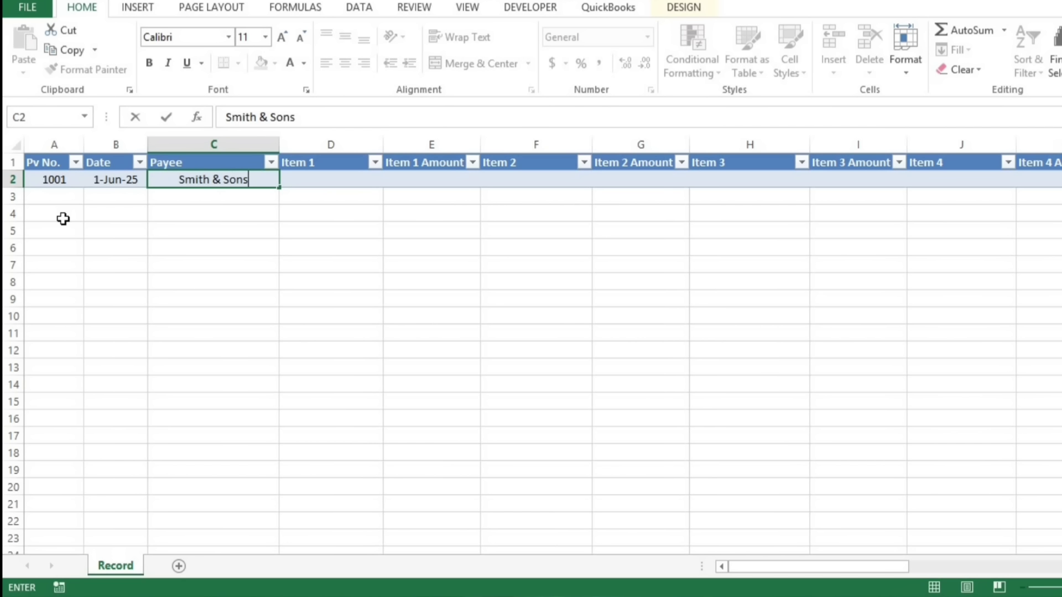
type(" Supplies")
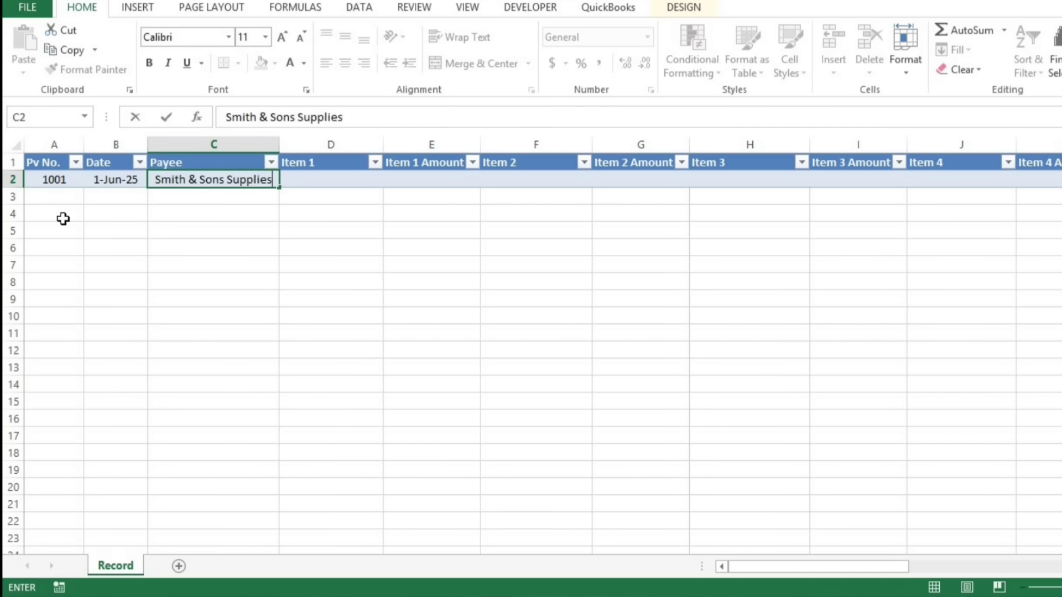
key("Tab")
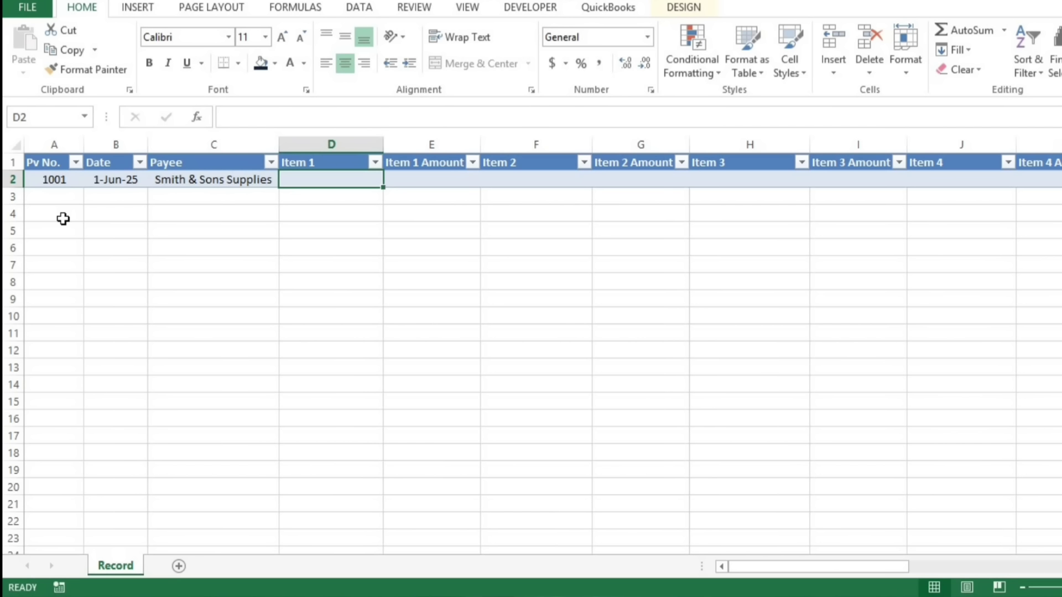
Step: Enter Office Equipment as Item 1 in D2, with an amount of 12000 in E2
type("Office")
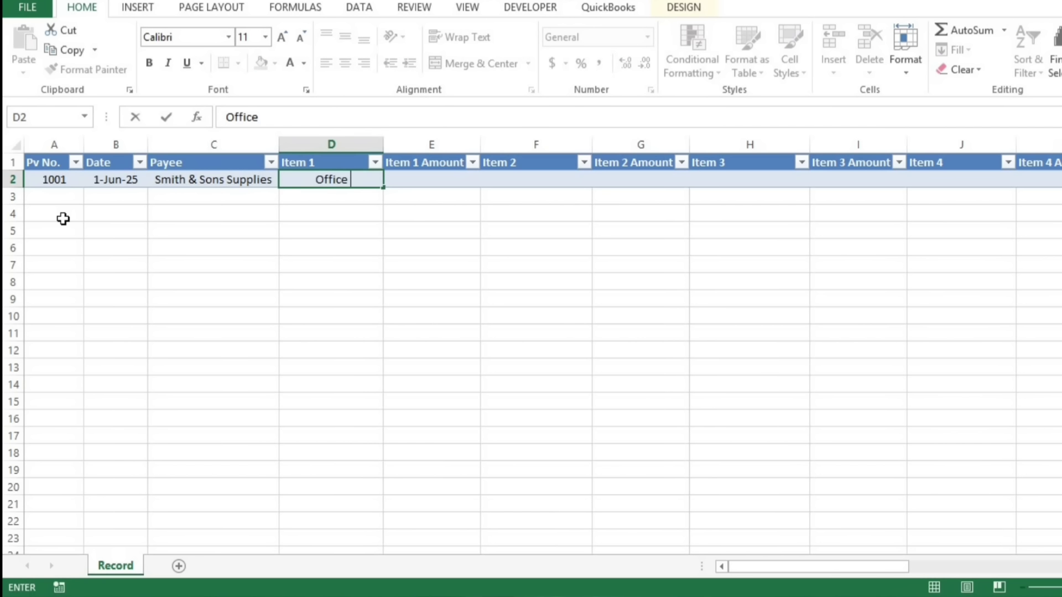
type(" Equi")
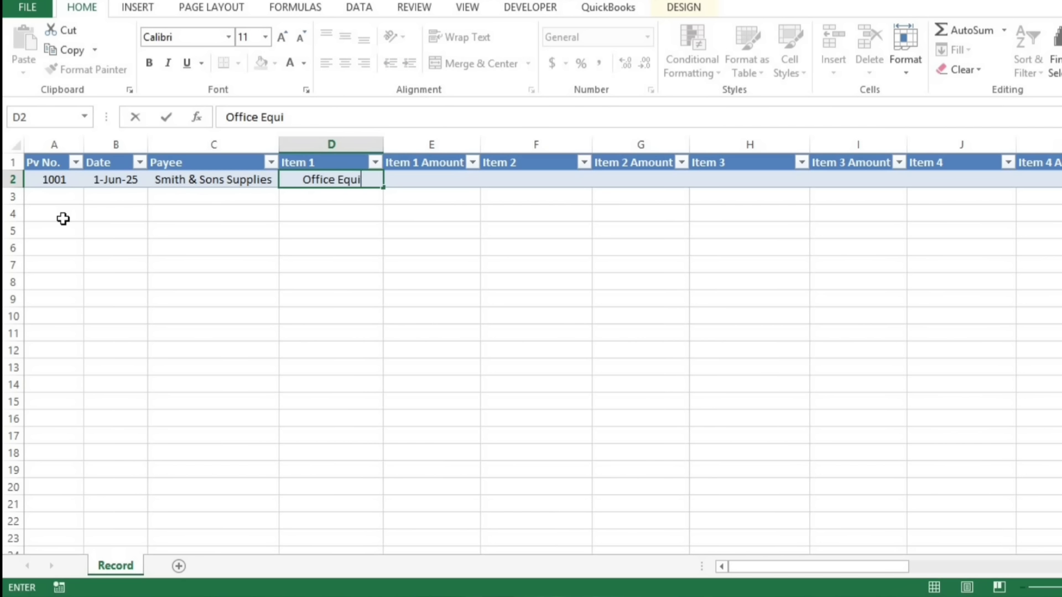
type("pment")
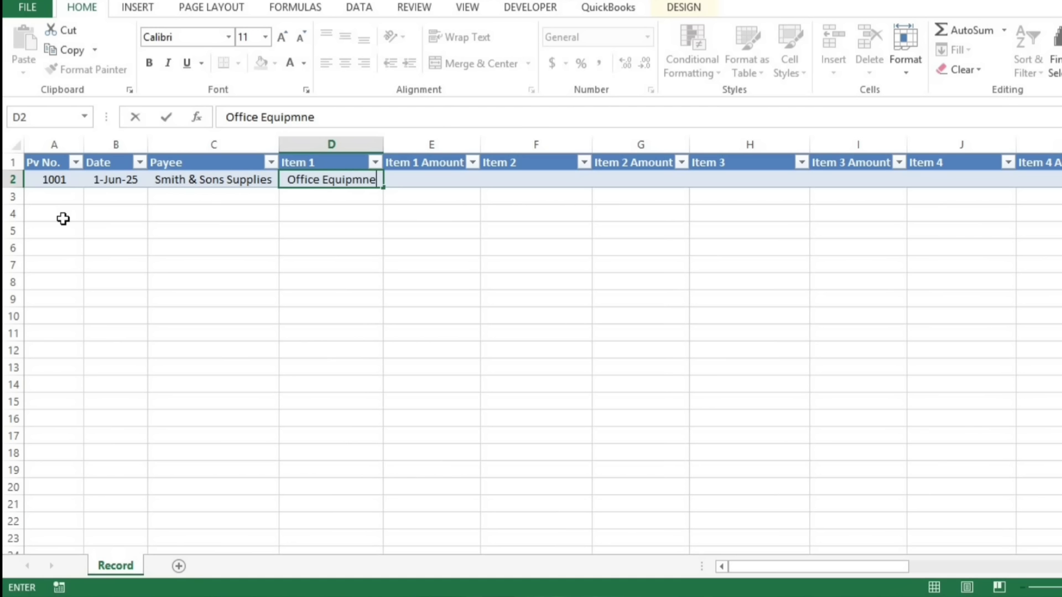
key("Tab")
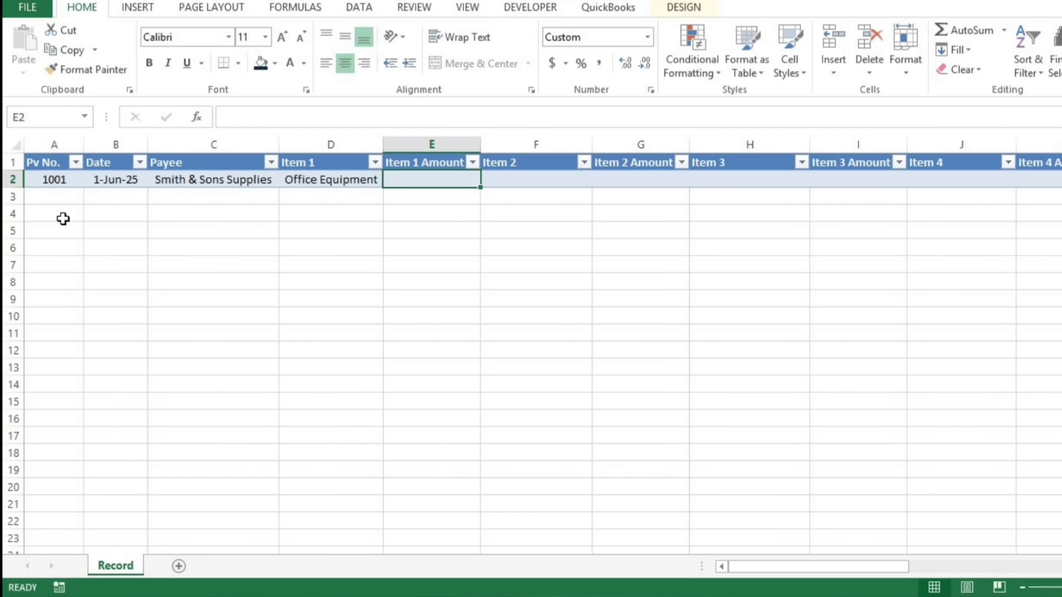
type("12000")
key("Tab")
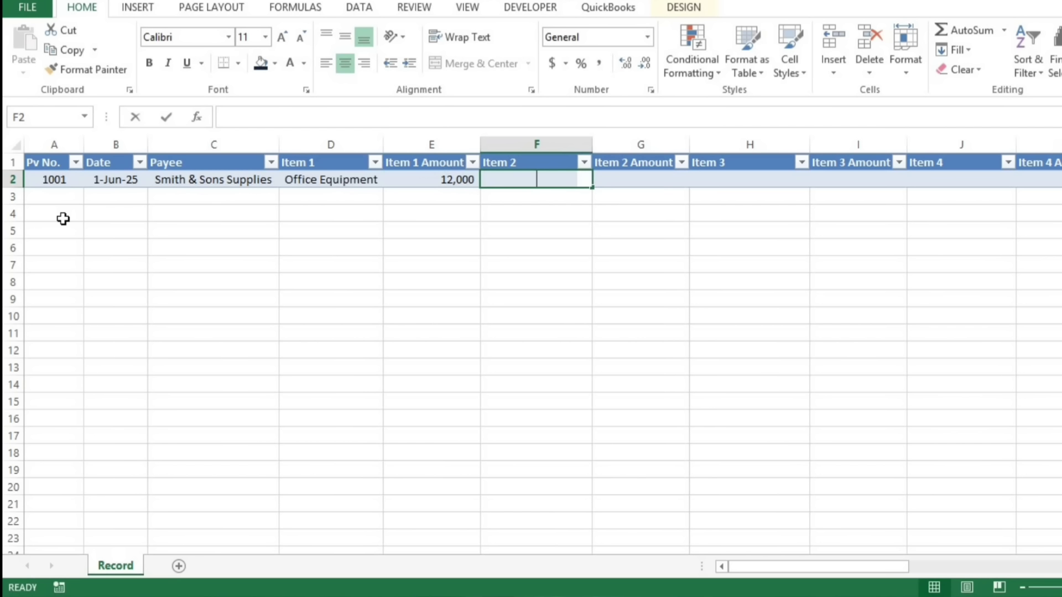
Step: Enter Machinery as Item 2 in F2, with an amount of 25000 in G2
type("Machinery")
key("Tab")
type("25000")
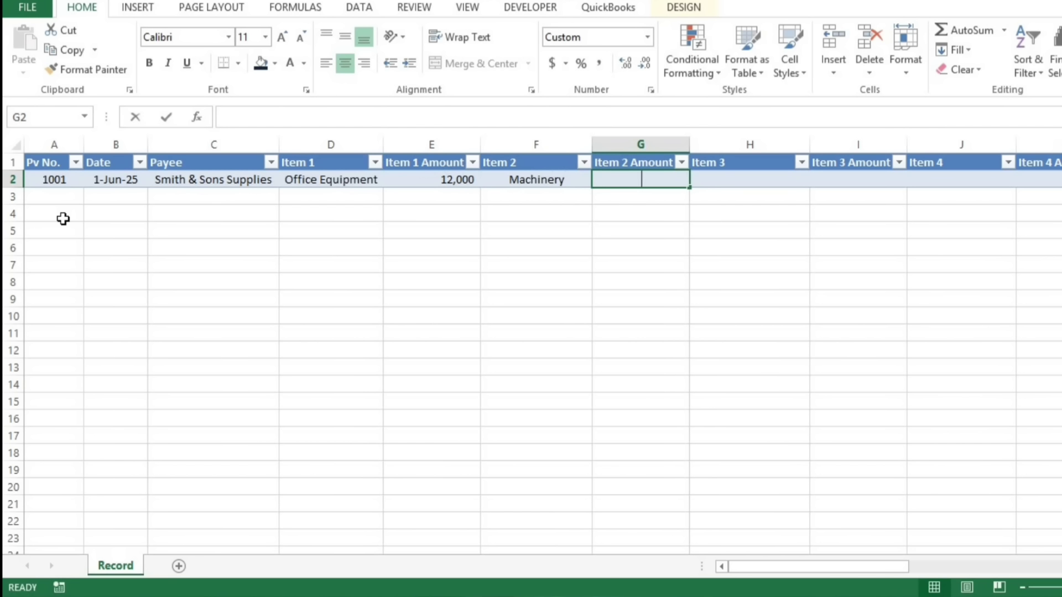
key("Tab")
Step: Leave items 3 to 5 blank, then enter Cheque as the payment method in N2 and the cheque reference number in O2
key("Tab")
key("Tab")
key("Tab")
key("Tab")
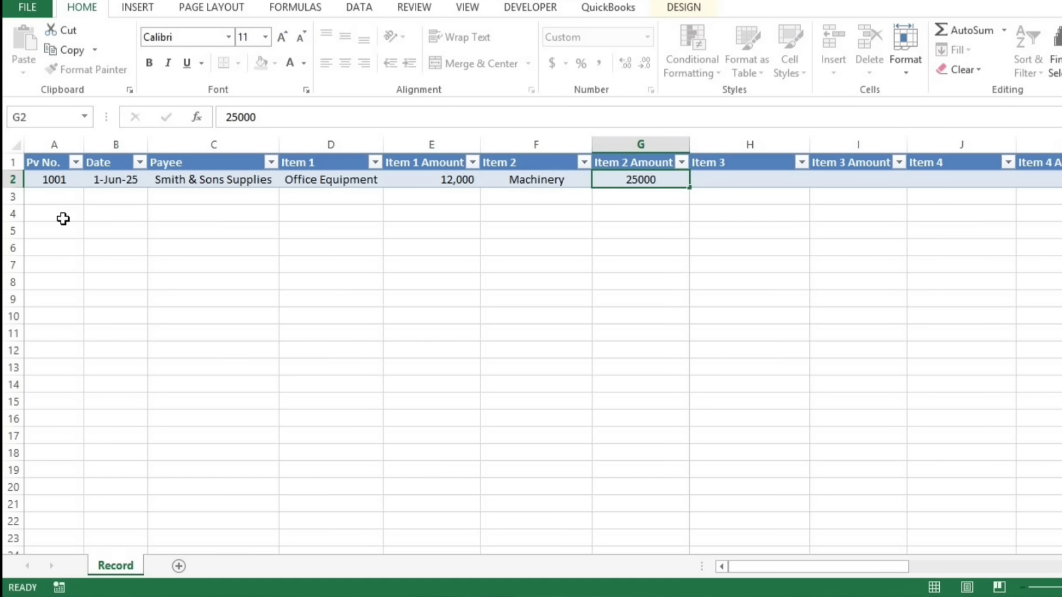
key("Tab")
key("Tab")
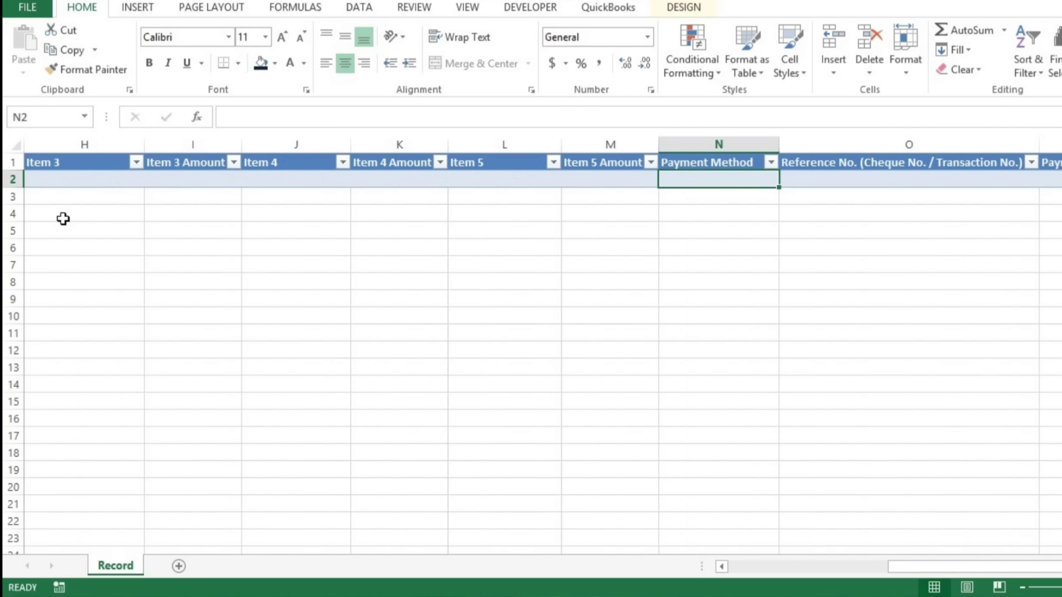
type("Cheque")
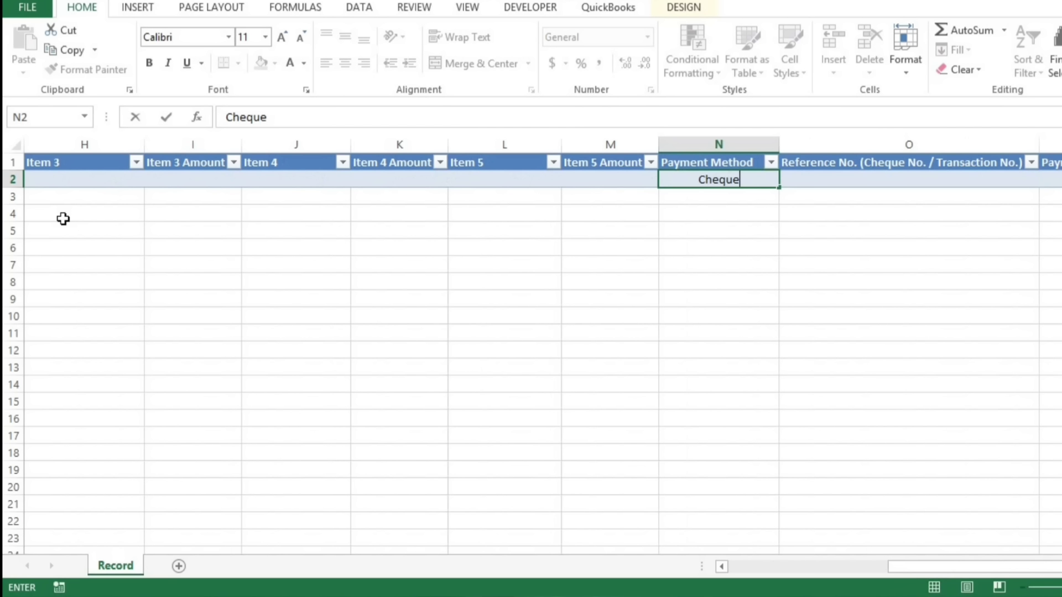
key("Tab")
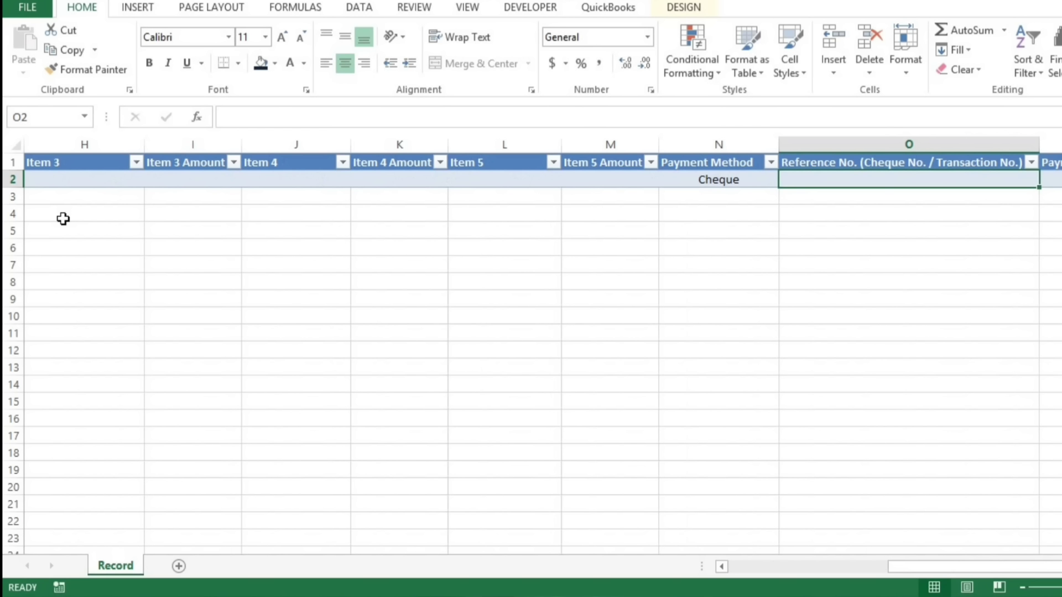
type("BA11")
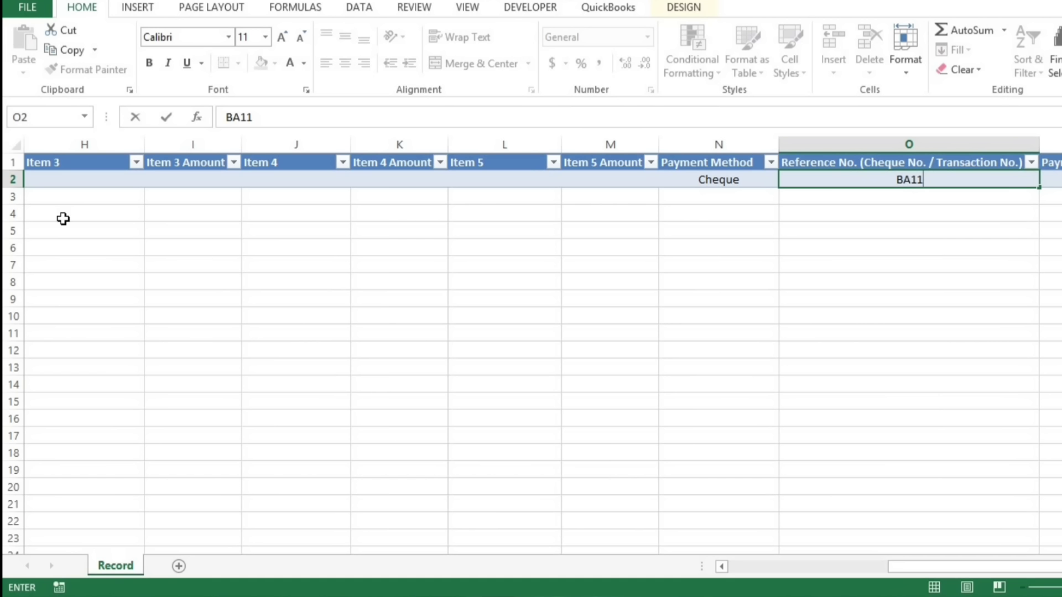
type("223344")
key("ctrl+Return")
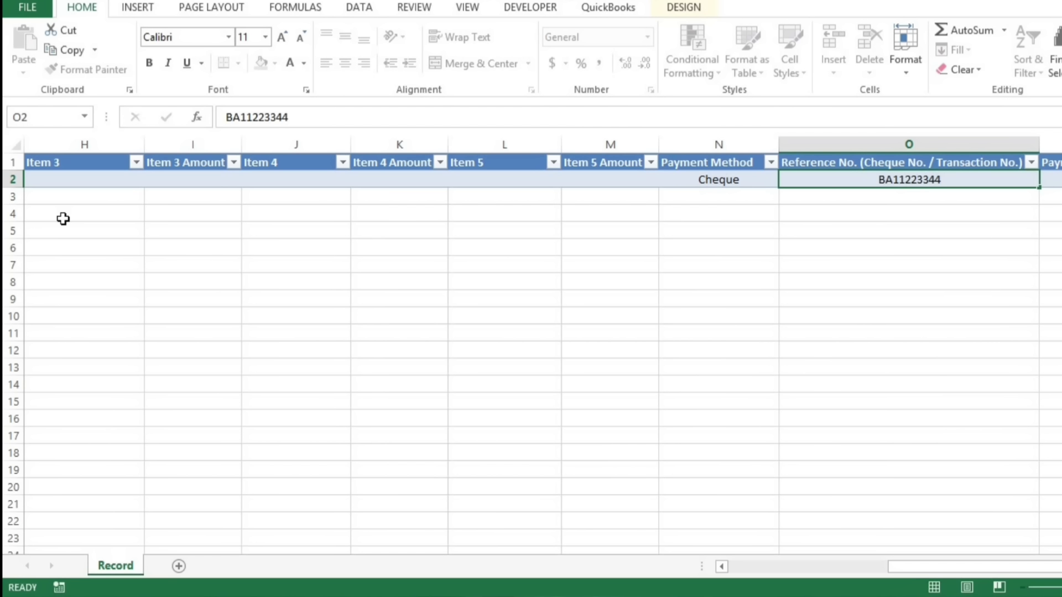
key("Tab")
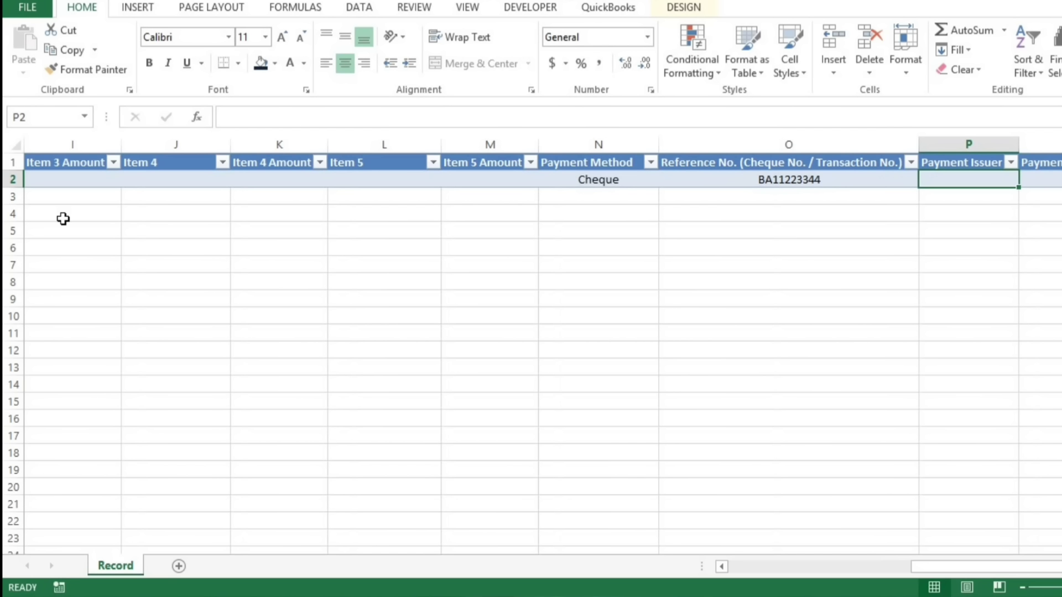
Step: Enter the payment issuer's name in P2 and the payment approver's name in Q2
type("Ben")
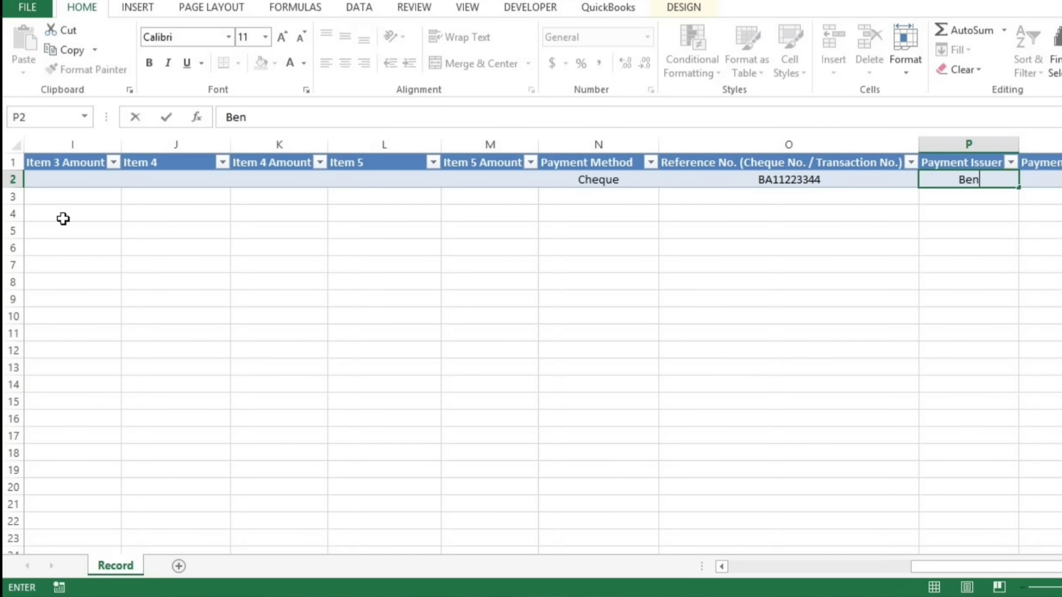
key("Tab")
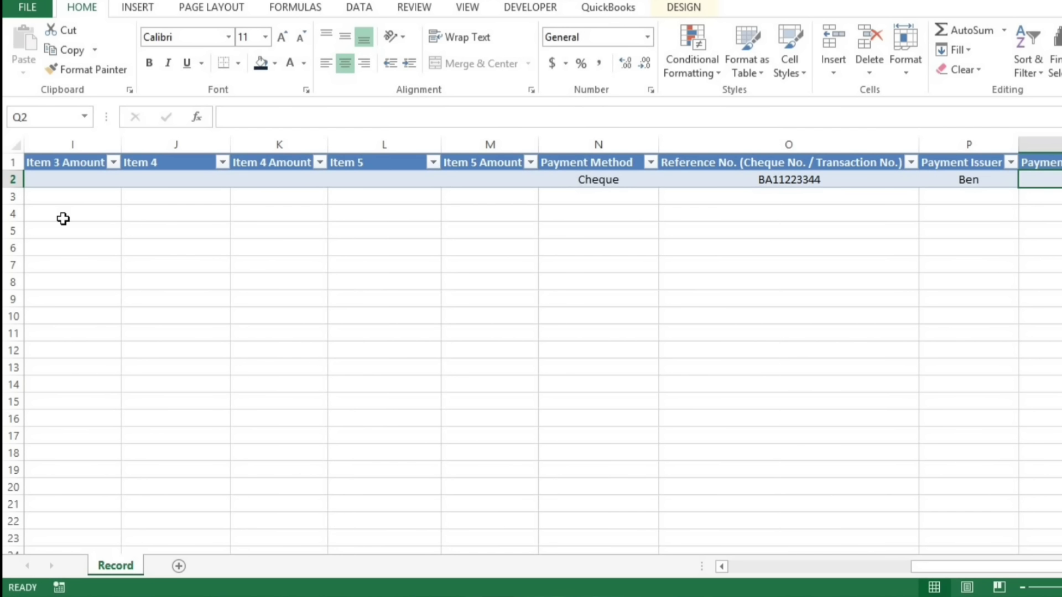
type("Michael")
key("ctrl+Return")
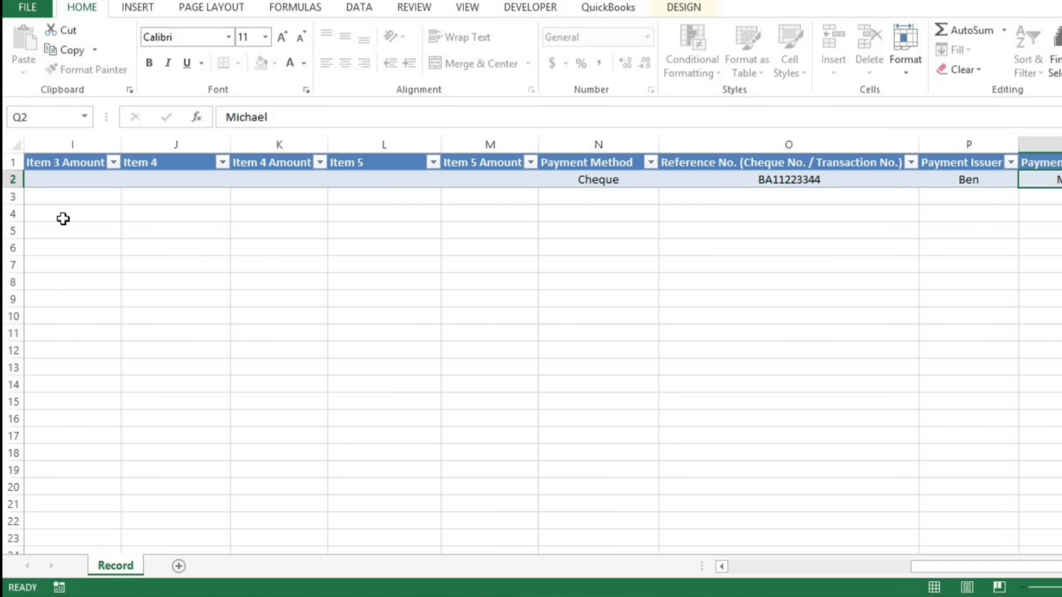
key("Tab")
Step: Enter the remark 15% Discount in R2 and go to the start of row 3
type("15")
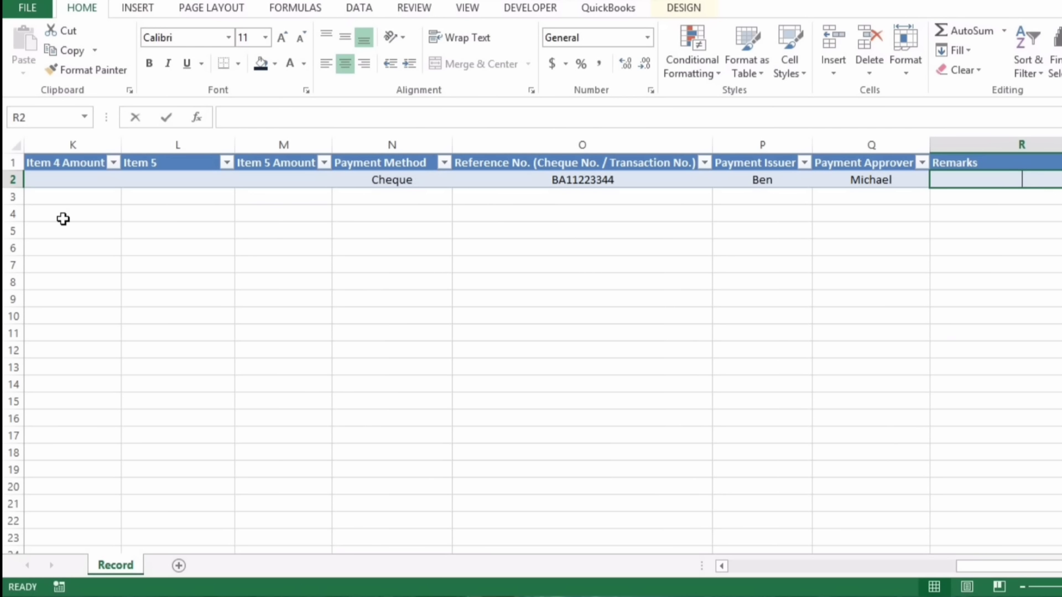
type("%")
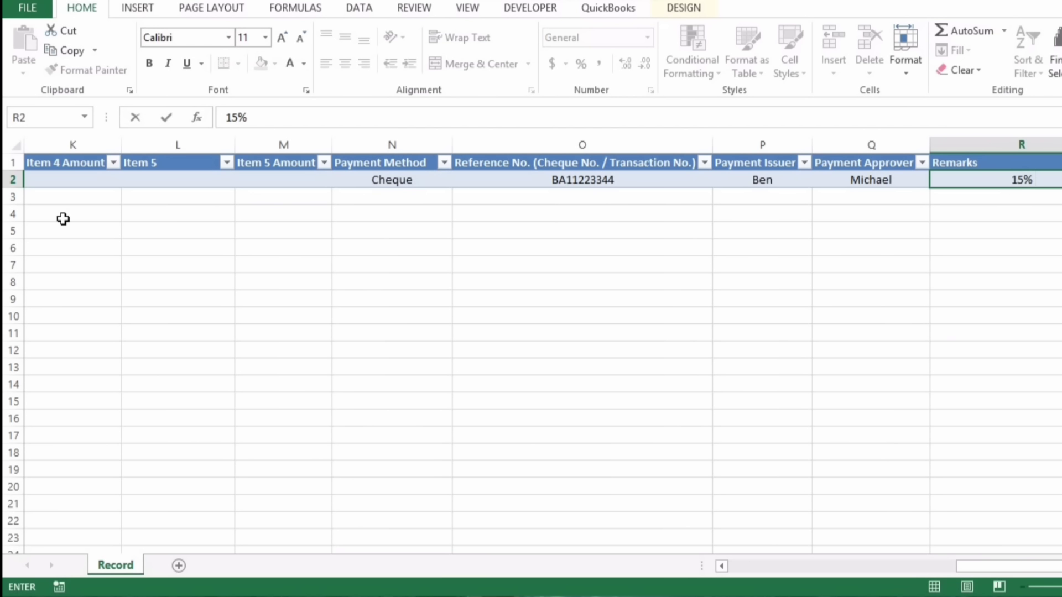
type(" Discount")
key("Return")
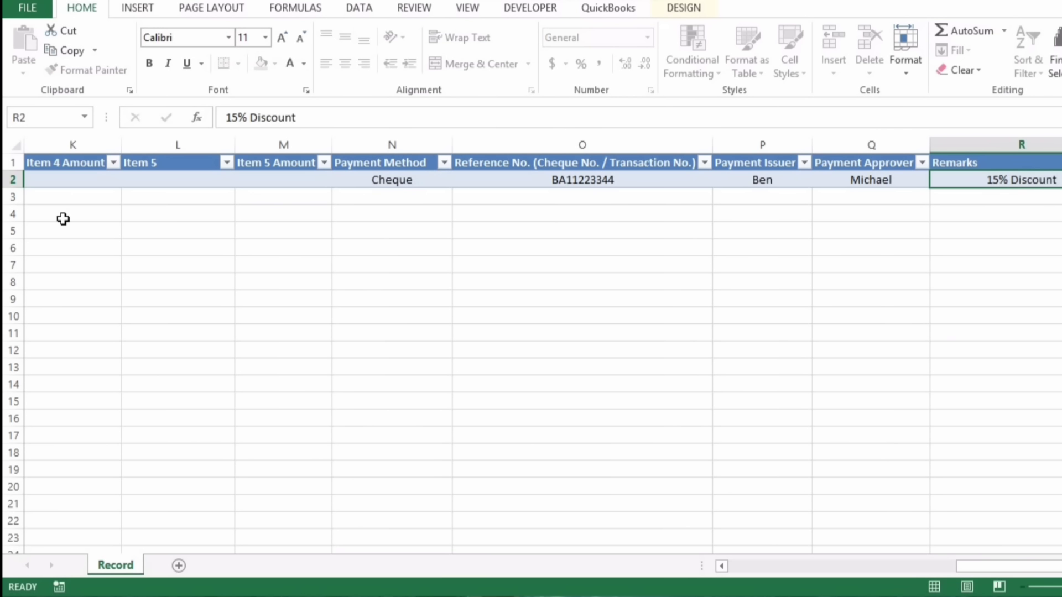
key("Left")
key("Left")
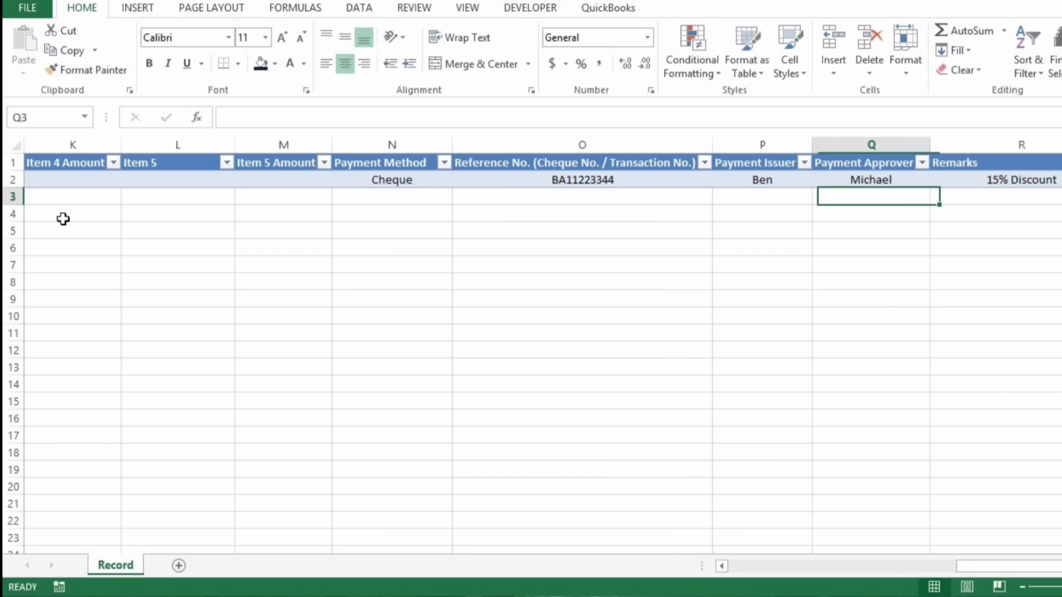
key("Home")
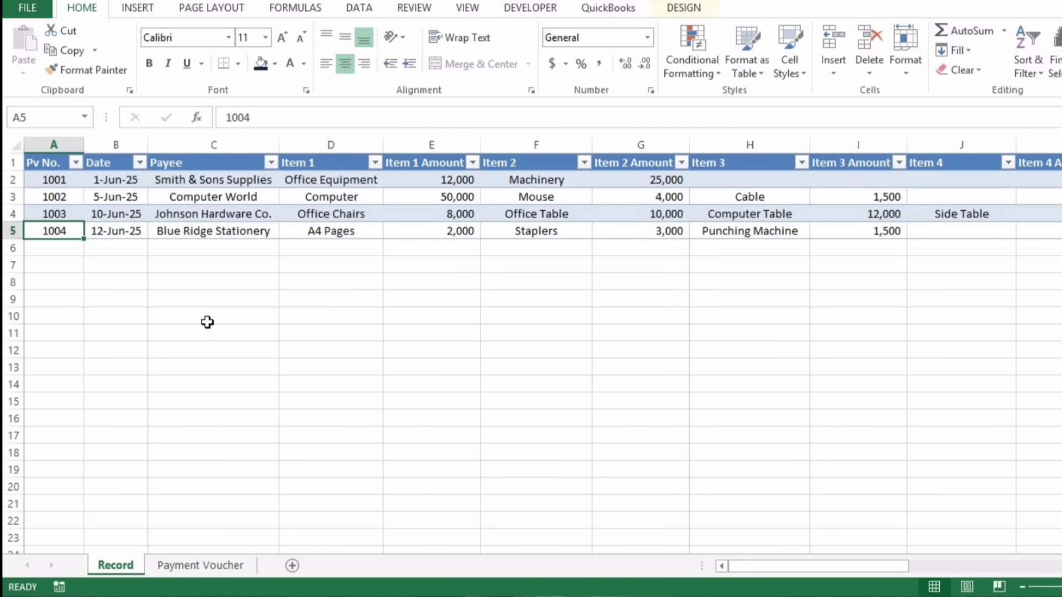
Step: Review the voucher entries across all table columns, from Pv No. through Remarks, and return to A5
key("Right")
key("Right")
key("Right")
key("Right")
key("Right")
key("Right")
key("Right")
key("Right")
key("Right")
key("Right")
key("Right")
key("Right")
key("Right")
key("Right")
key("Right")
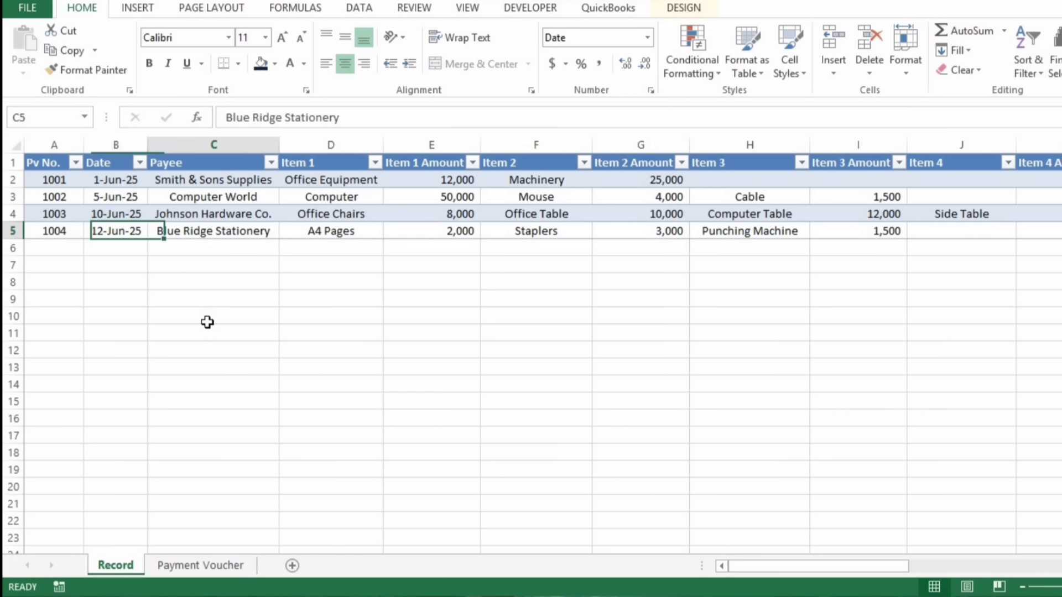
key("Right")
key("Right")
key("Right")
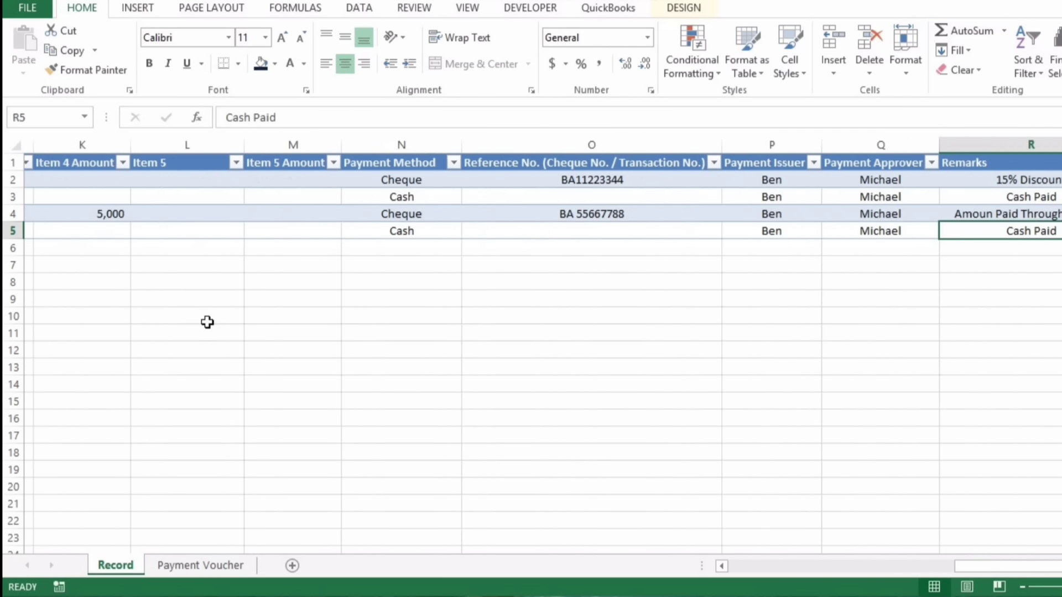
key("Left")
key("Left")
key("Left")
key("Home")
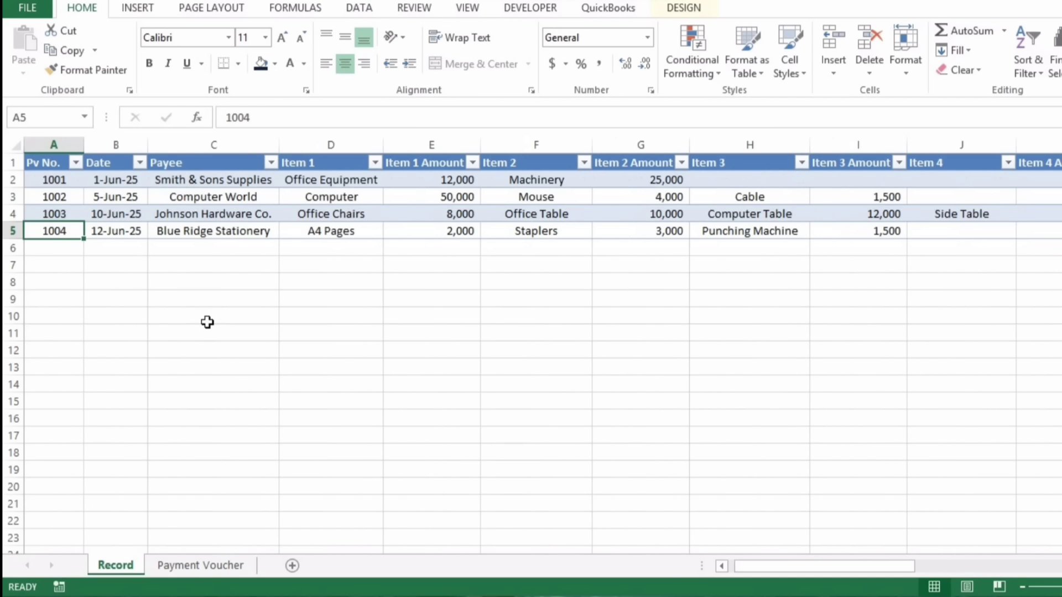
Step: Switch to the Payment Voucher sheet and select cell C1
key("Down")
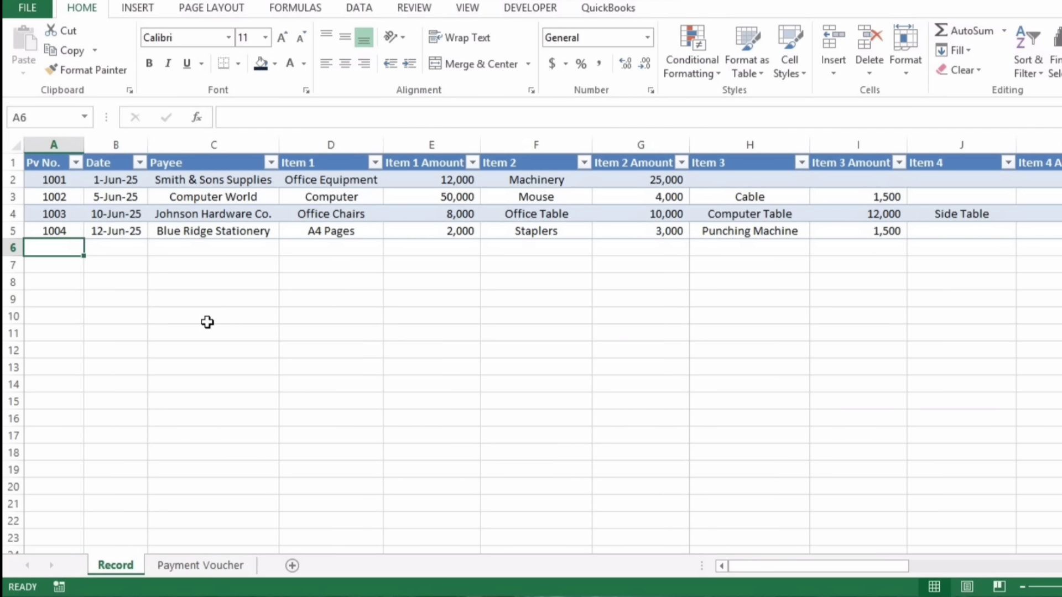
key("ctrl+Page_Down")
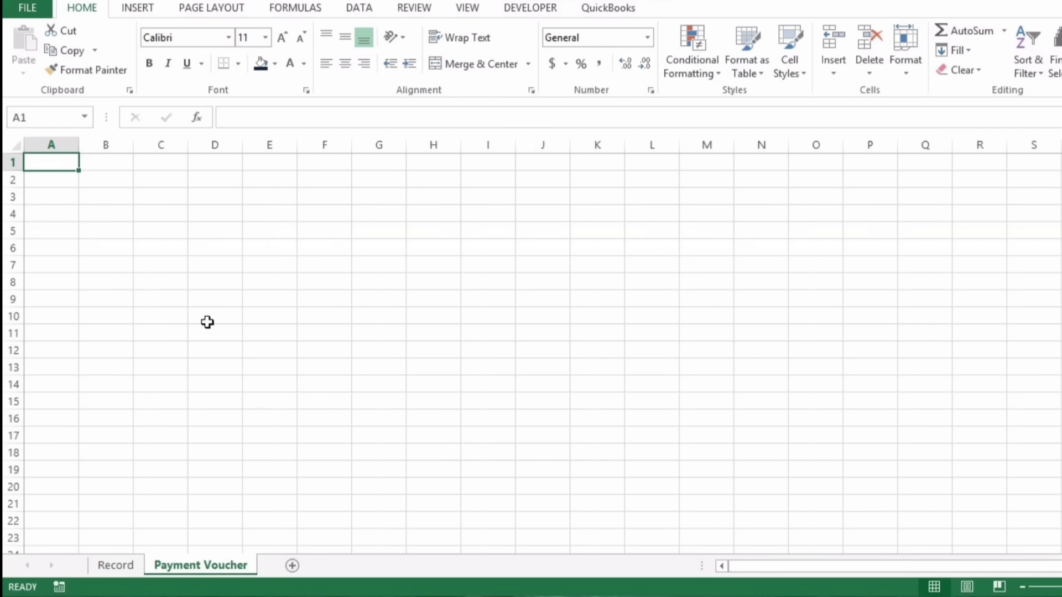
key("Right")
key("Right")
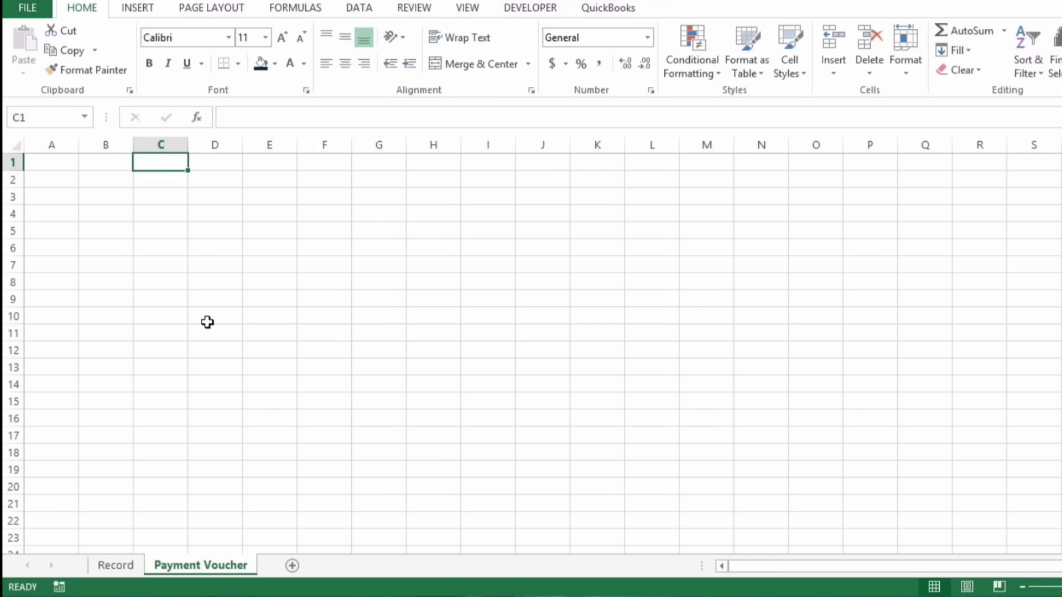
Step: Merge and center C1:H1 and enter the title PAYMENT VOUCHER
key("shift+Right")
key("shift+Right")
key("shift+Right")
key("shift+Right")
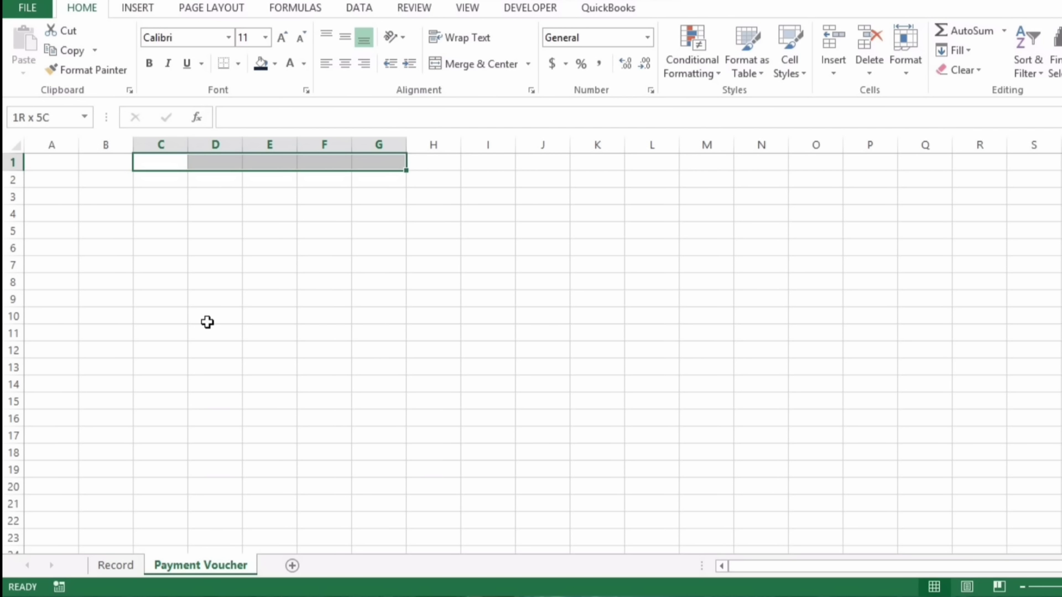
key("shift+Right")
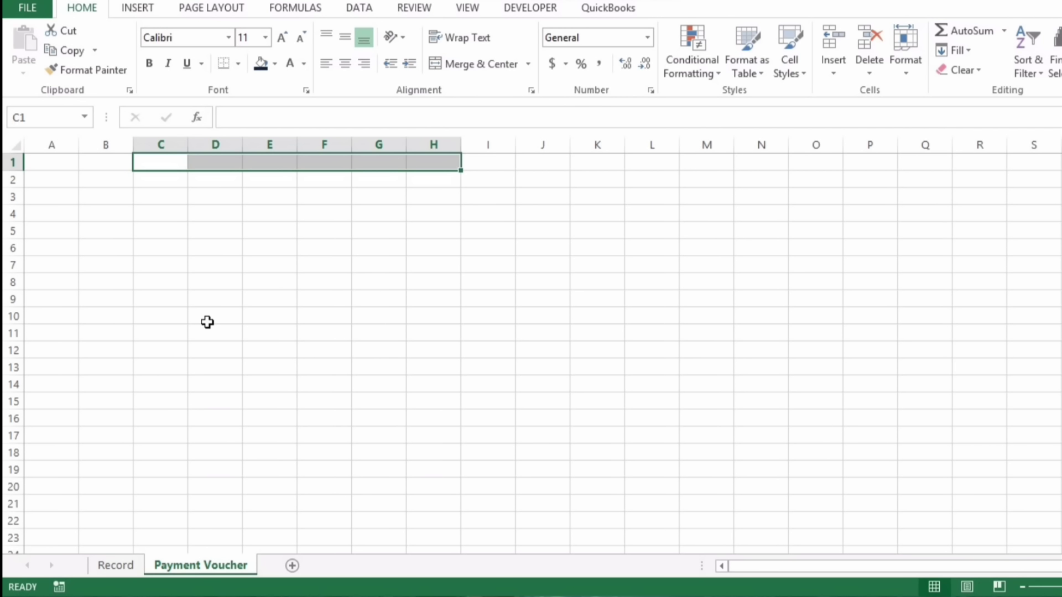
left_click(467, 64)
type("PAYMENT")
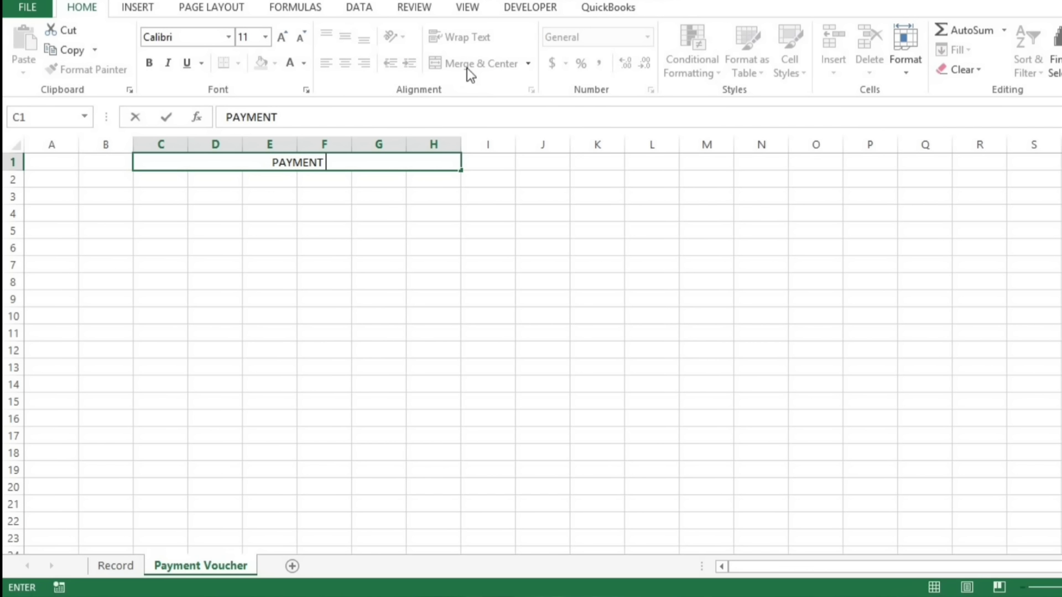
type(" VOUCHER")
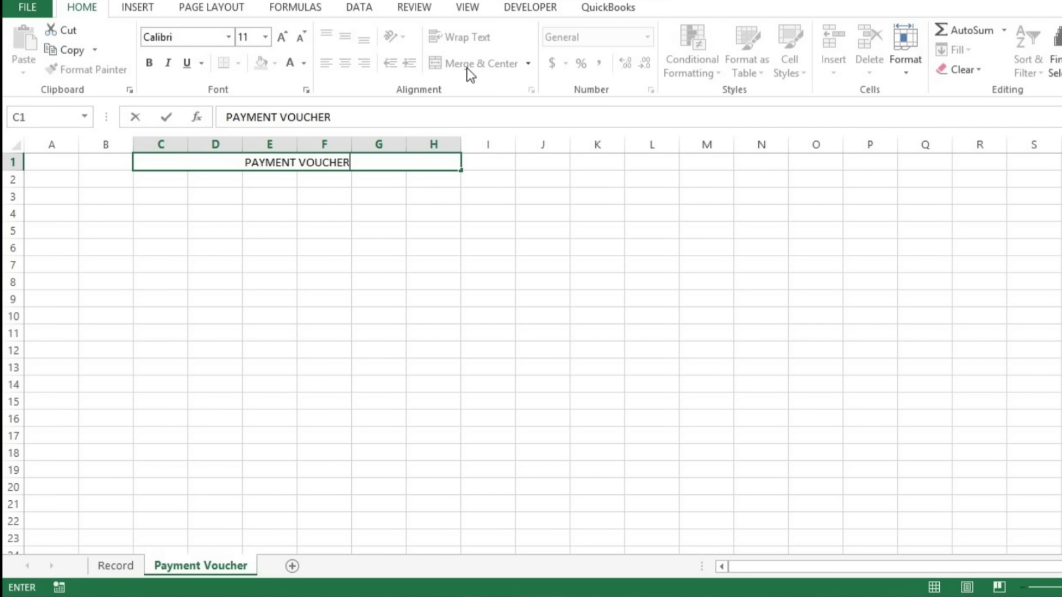
key("Return")
Step: Merge and center C2:H2 for LEARN ACCOUNTING PRO STUDIO, and fill merged rows 3 and 4 with the company's address and support e-mail
key("shift+Right")
key("shift+Right")
key("shift+Right")
key("shift+Right")
key("shift+Right")
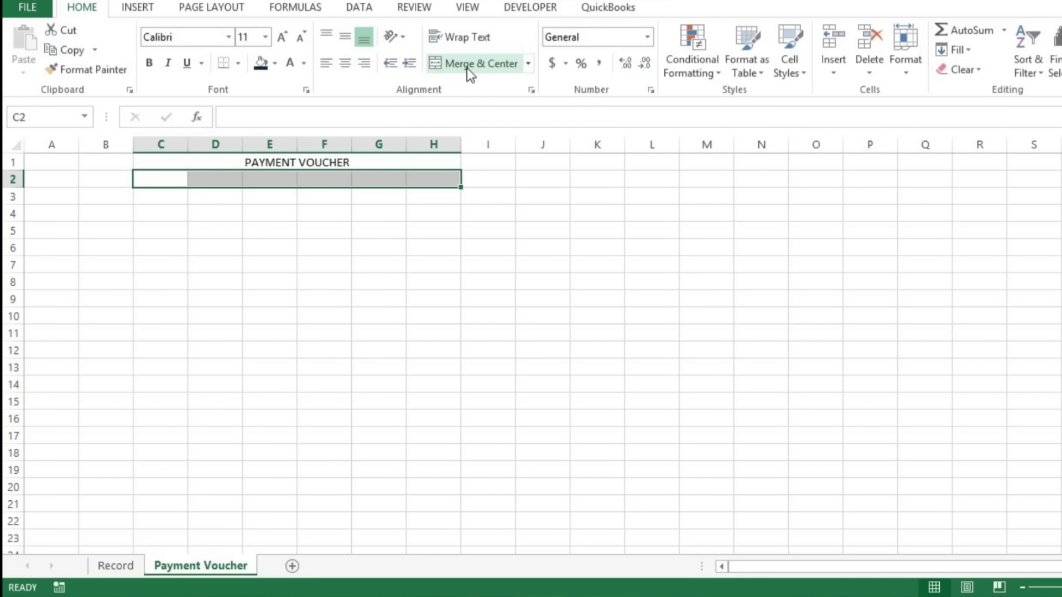
left_click(467, 68)
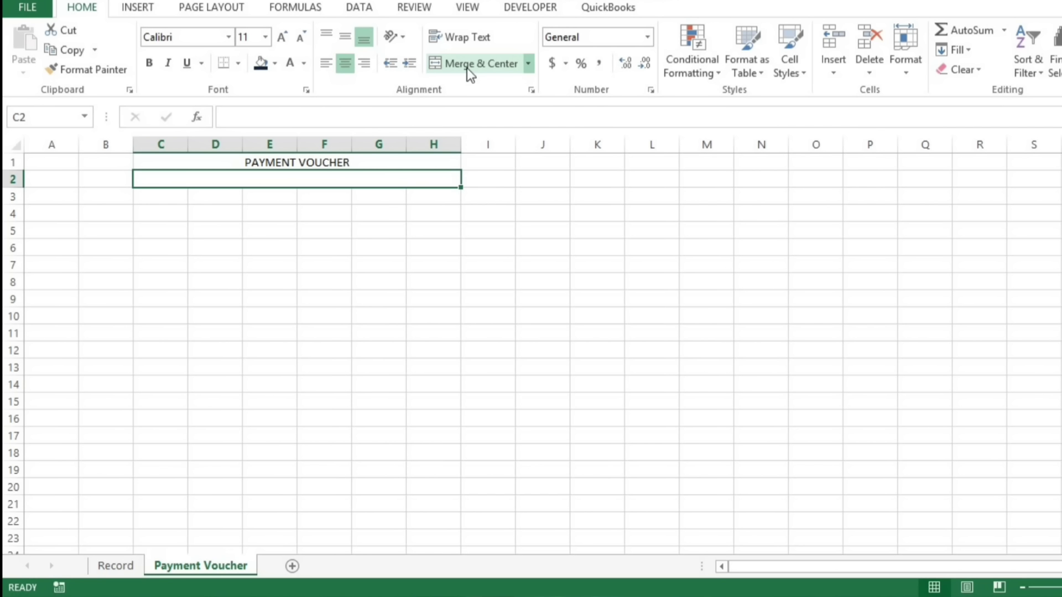
type("LEARN ACCOUNTING PRO STUDIO")
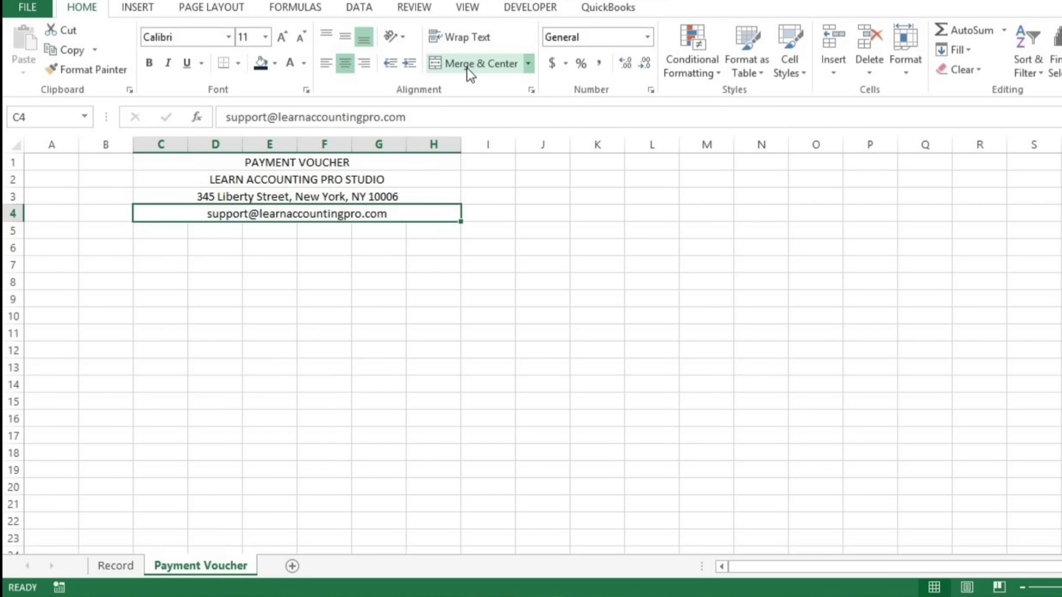
Step: Make the four heading lines in C1:H4 bold
key("Up")
key("Up")
key("Up")
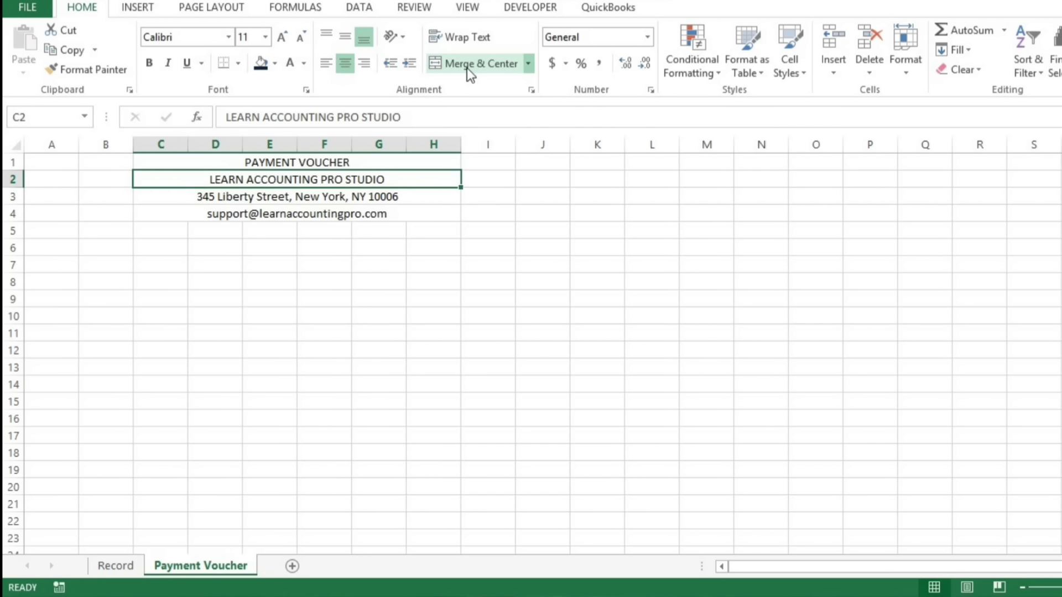
key("shift+Down")
key("shift+Down")
key("shift+Down")
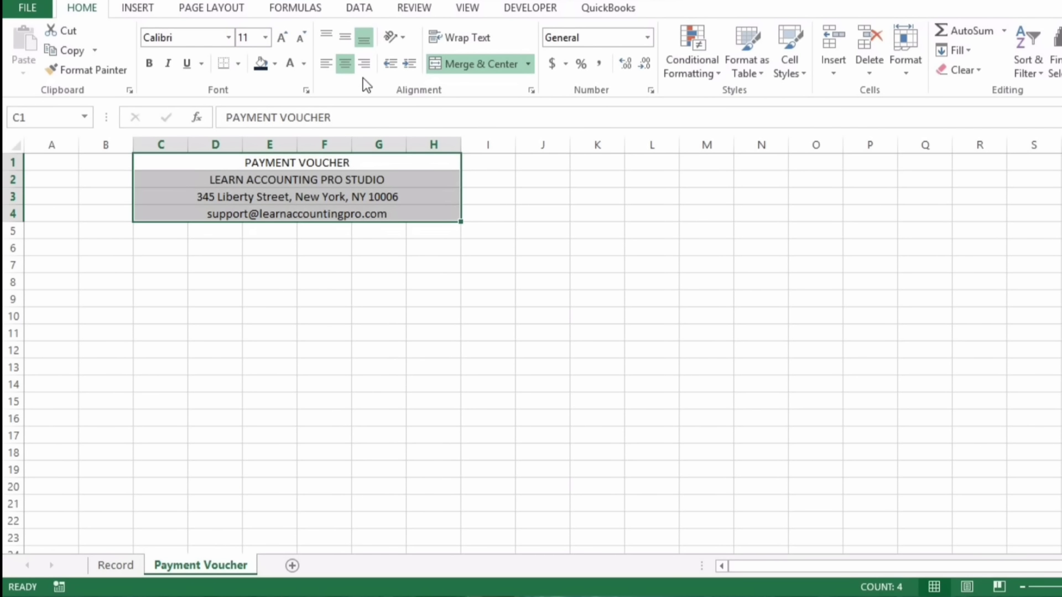
left_click(152, 64)
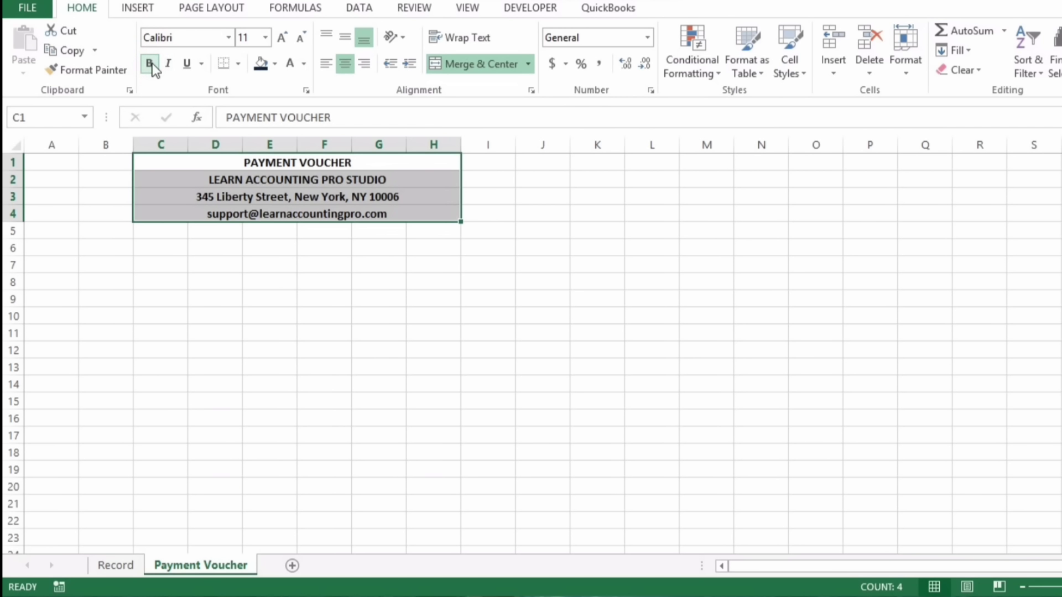
Step: Enlarge the PAYMENT VOUCHER title in C1 to font size 22
key("Return")
key("Up")
left_click(283, 37)
left_click(283, 37)
left_click(283, 37)
left_click(283, 38)
left_click(283, 38)
left_click(283, 37)
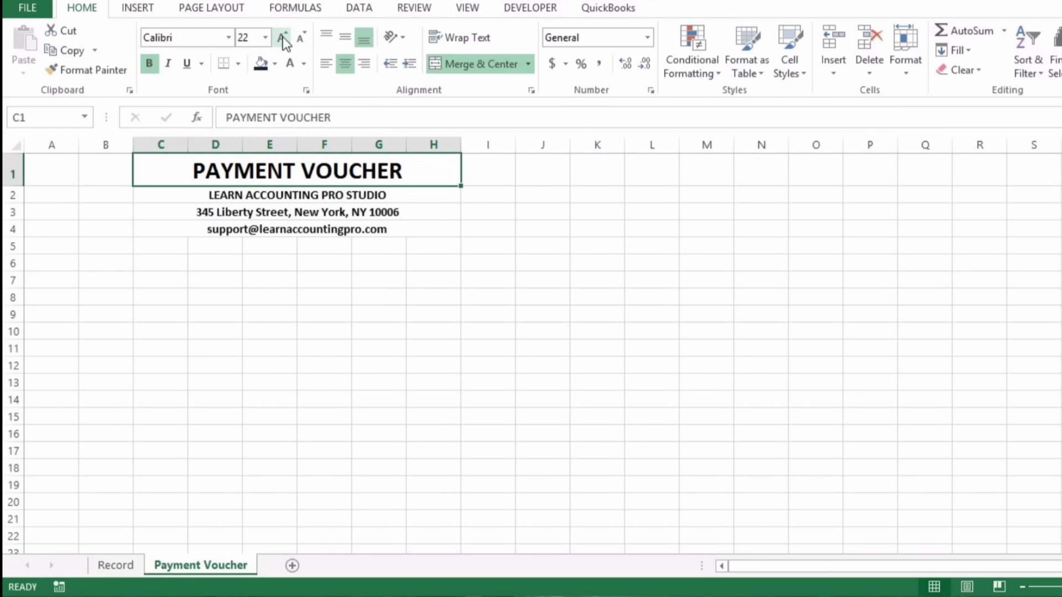
Step: Increase the company name, address and e-mail lines in rows 2 to 4 to font size 12
key("Down")
key("shift+Down")
key("shift+Down")
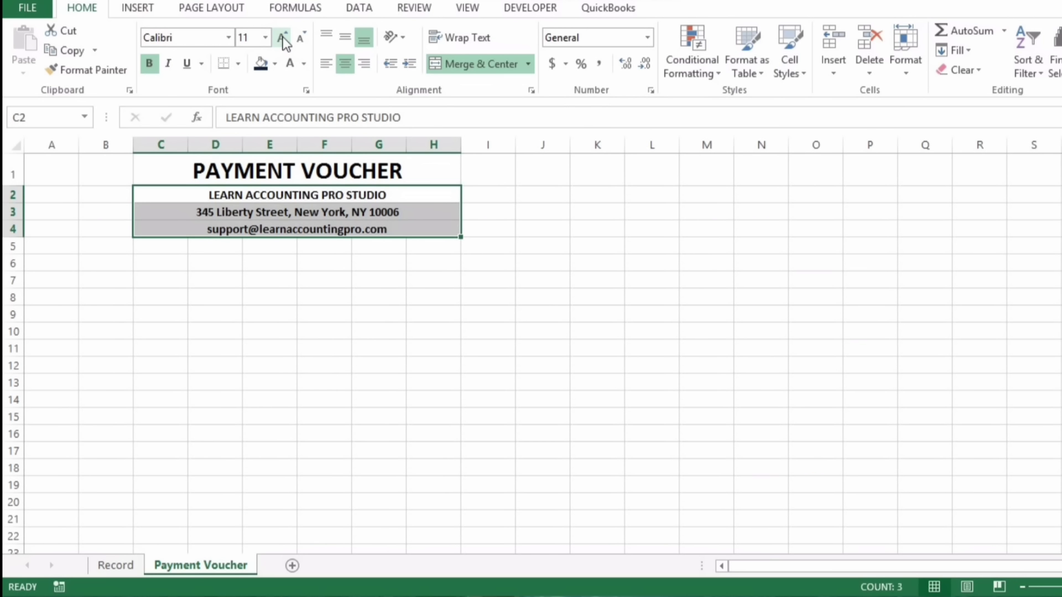
left_click(283, 38)
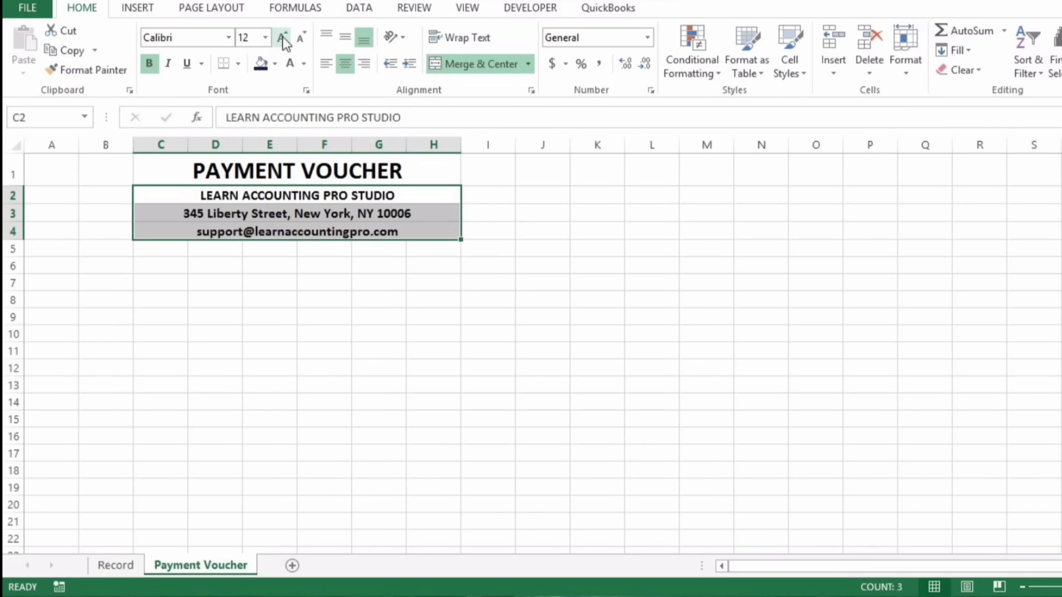
Step: Check the Record sheet's columns, return to the voucher form, and enter the label Payee Name: in merged and centered B6:C6
key("Down")
key("Down")
key("Down")
key("Down")
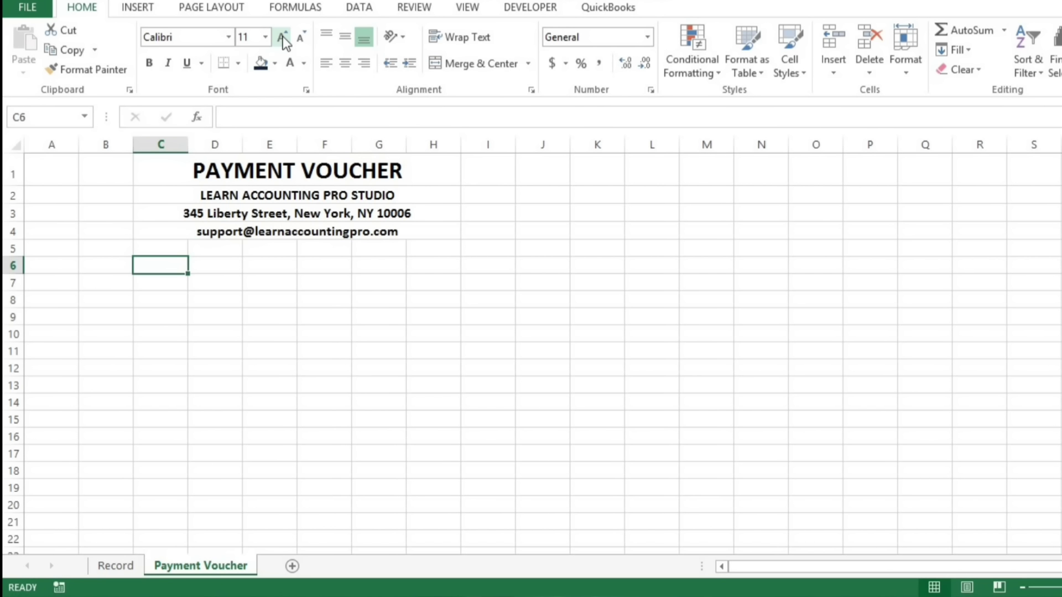
key("ctrl+Page_Up")
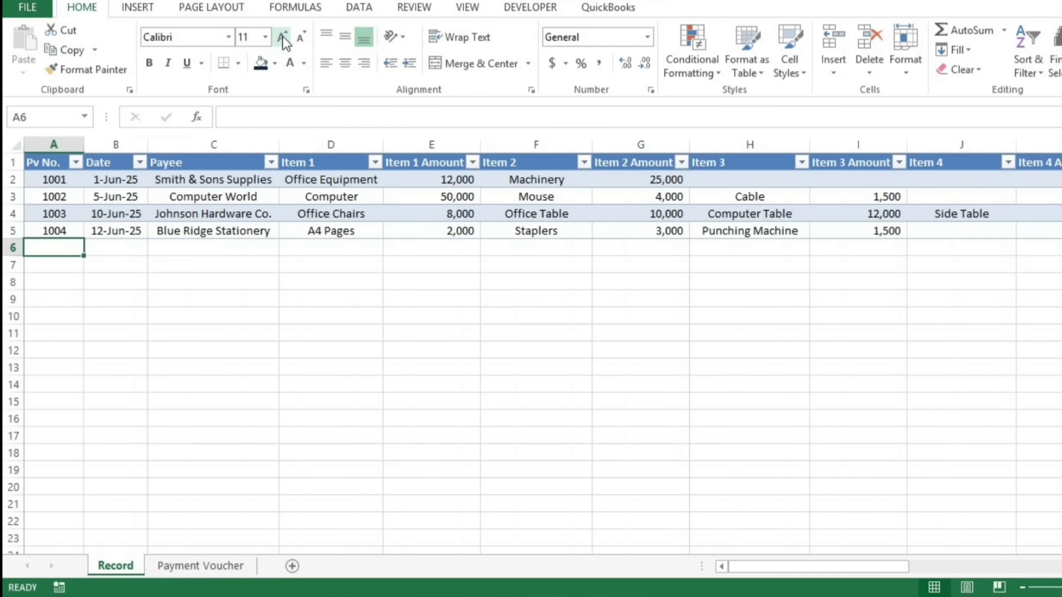
key("ctrl+Page_Down")
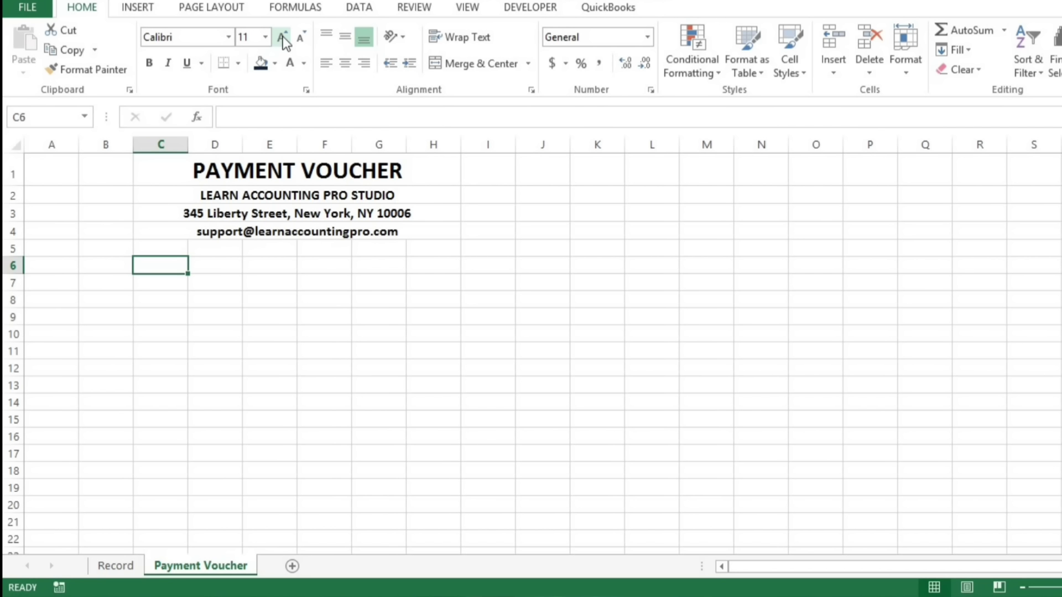
key("Left")
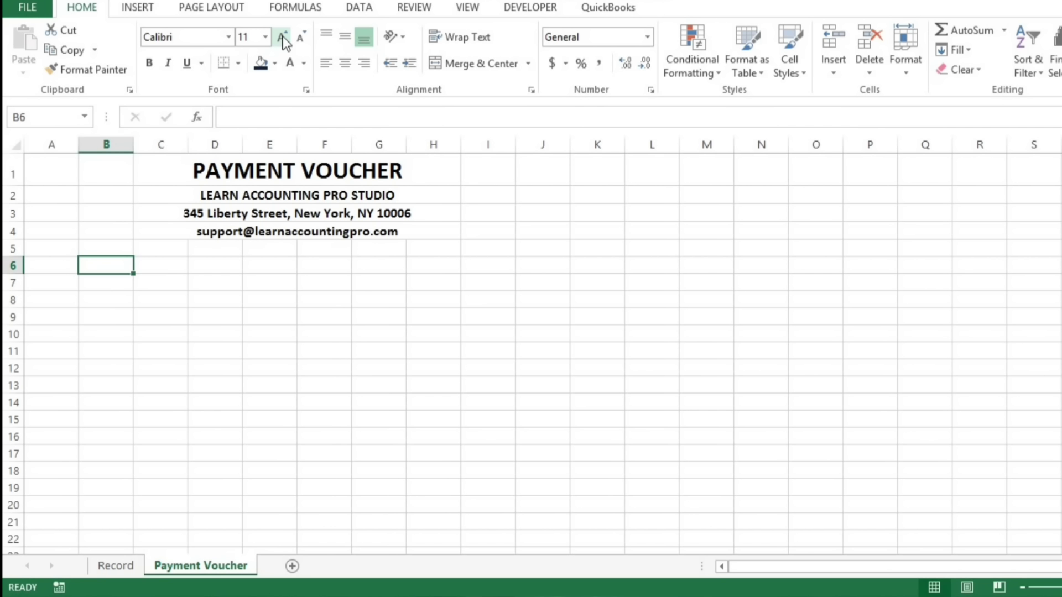
key("shift+Right")
left_click(462, 64)
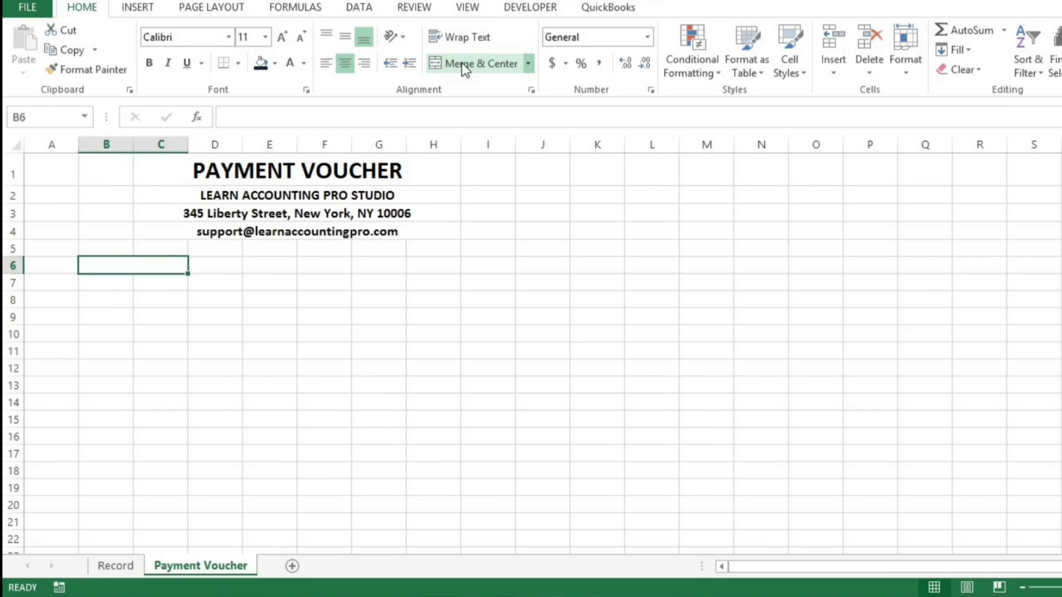
type("Payee")
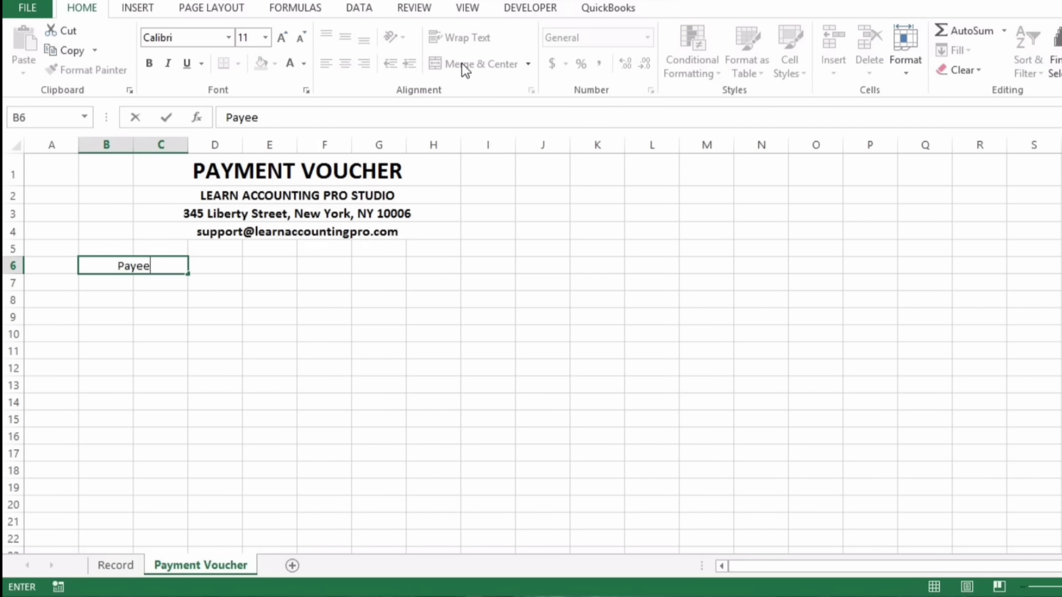
type(" Name:")
key("Return")
Step: Enter Payment Method in merged B7:C7 and Reference No.: in merged and centered B8:C8
type("Payment ")
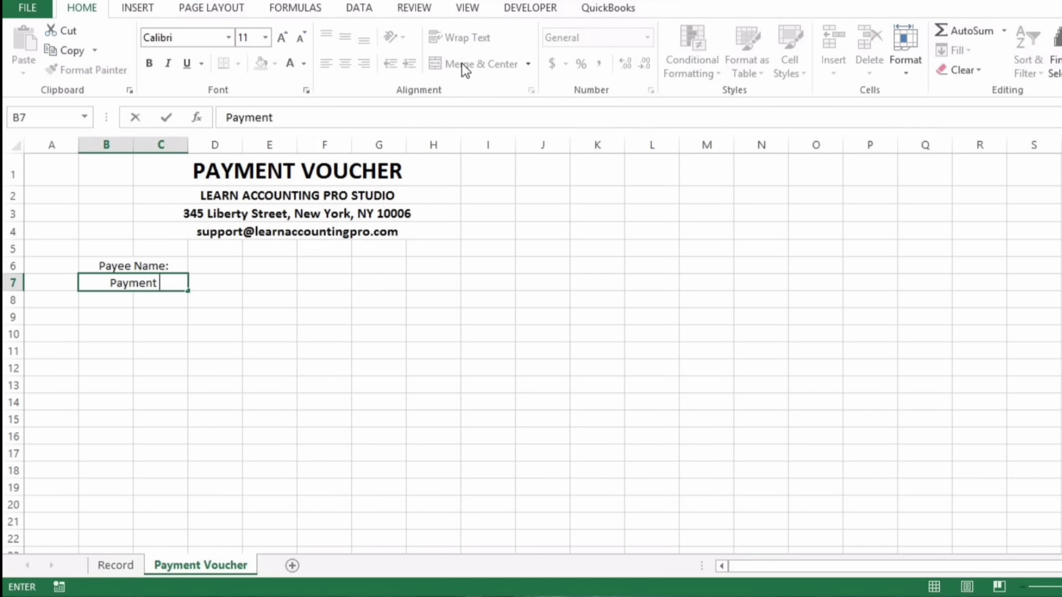
type("Method")
key("Return")
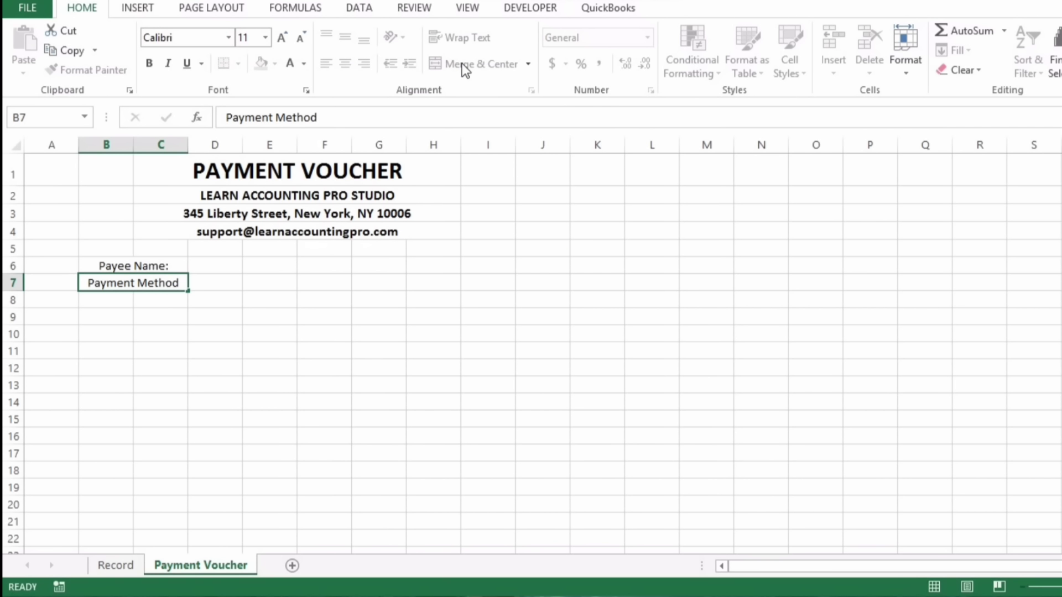
key("shift+Right")
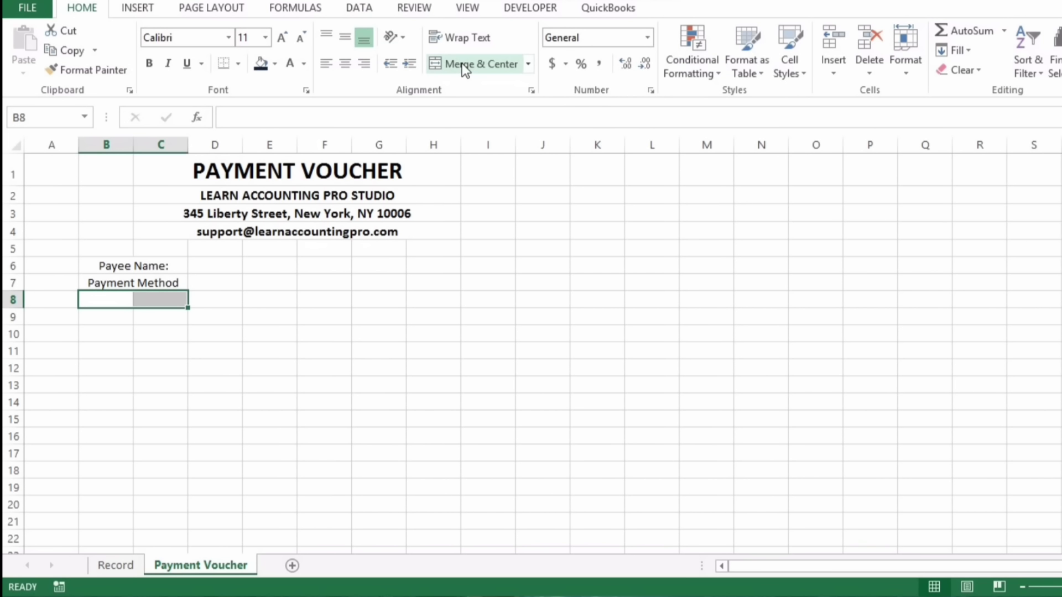
left_click(485, 62)
type("Refere")
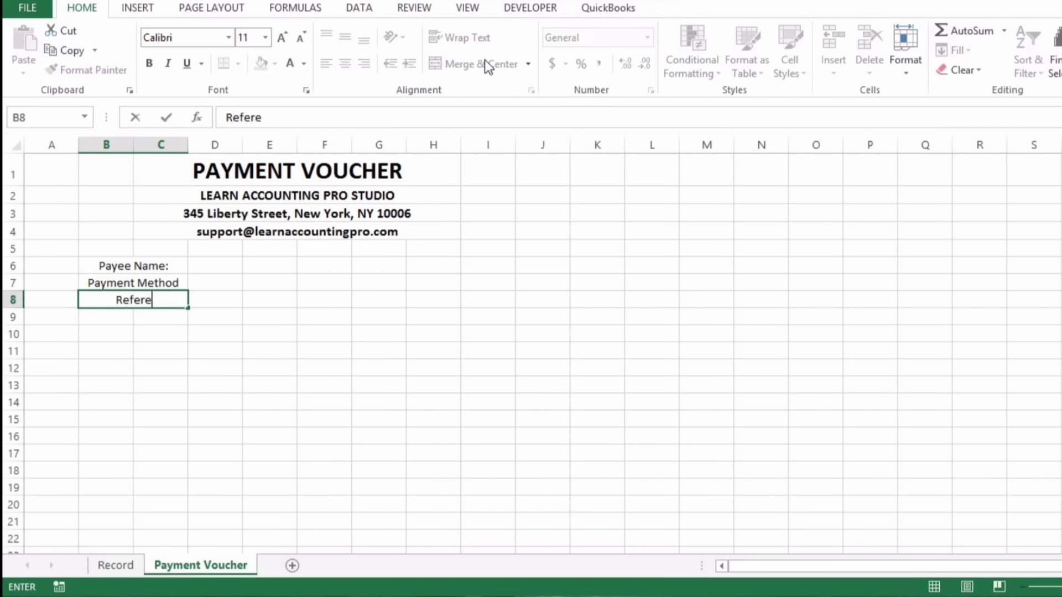
type("nce N")
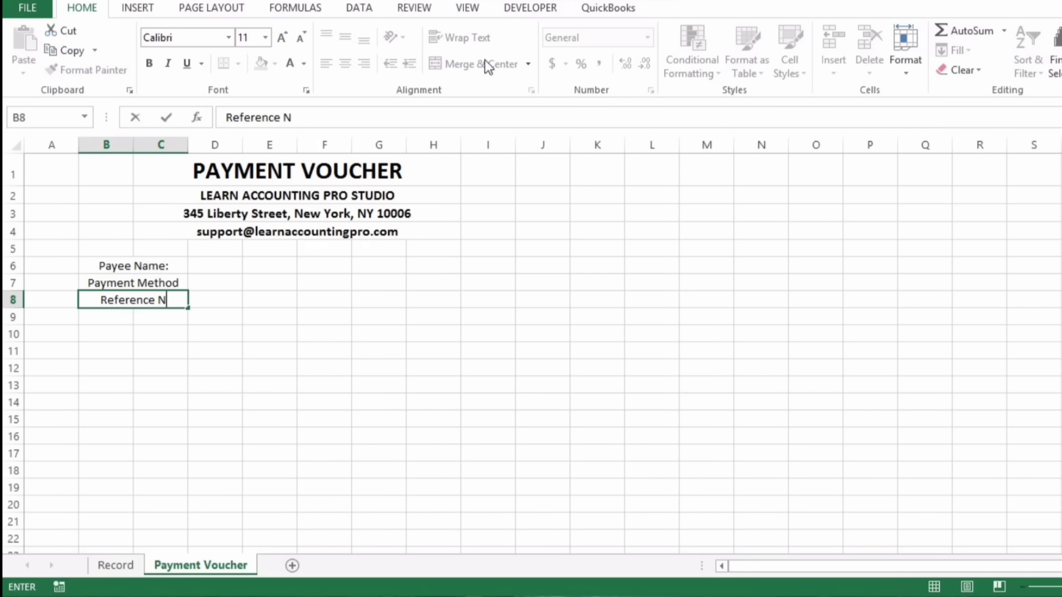
type("o.:")
key("Up")
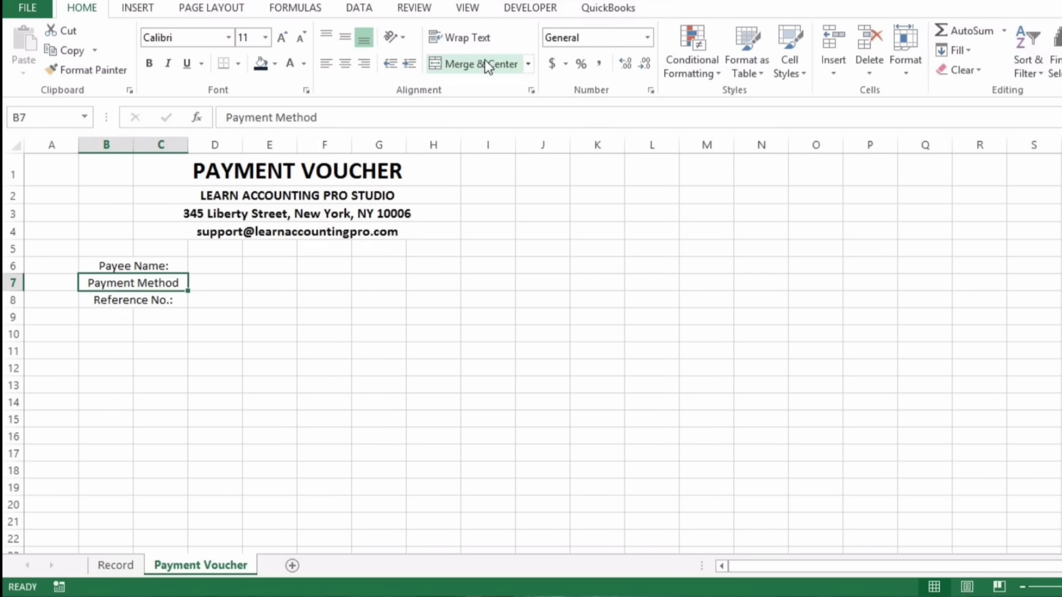
Step: Merge and center D6:E6, D7:E7 and D8:E8 separately as value cells beside the three labels
key("Up")
key("Right")
key("shift+Right")
left_click(485, 64)
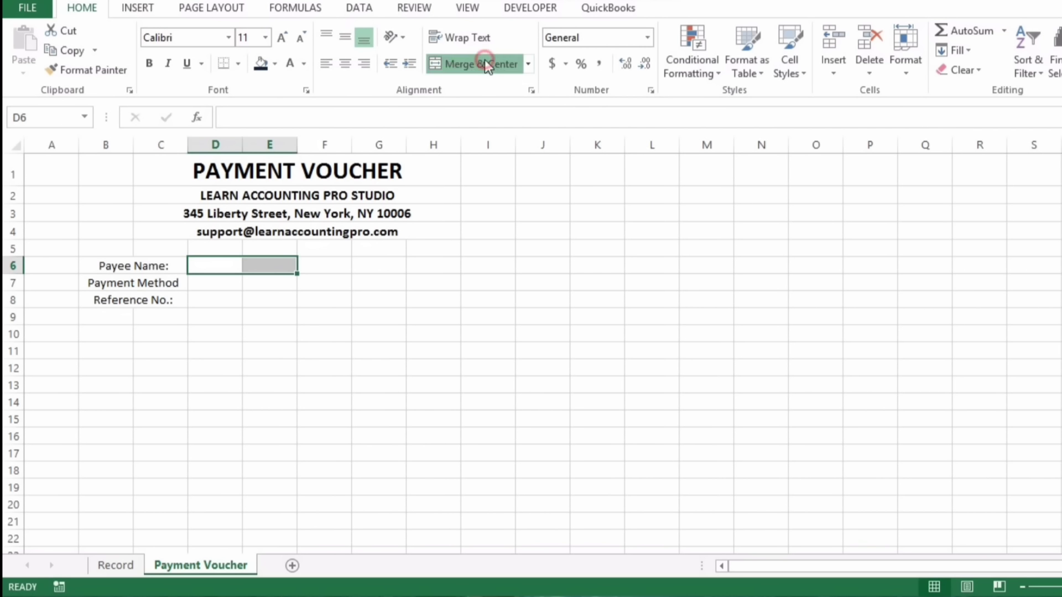
key("shift+Right")
left_click(485, 63)
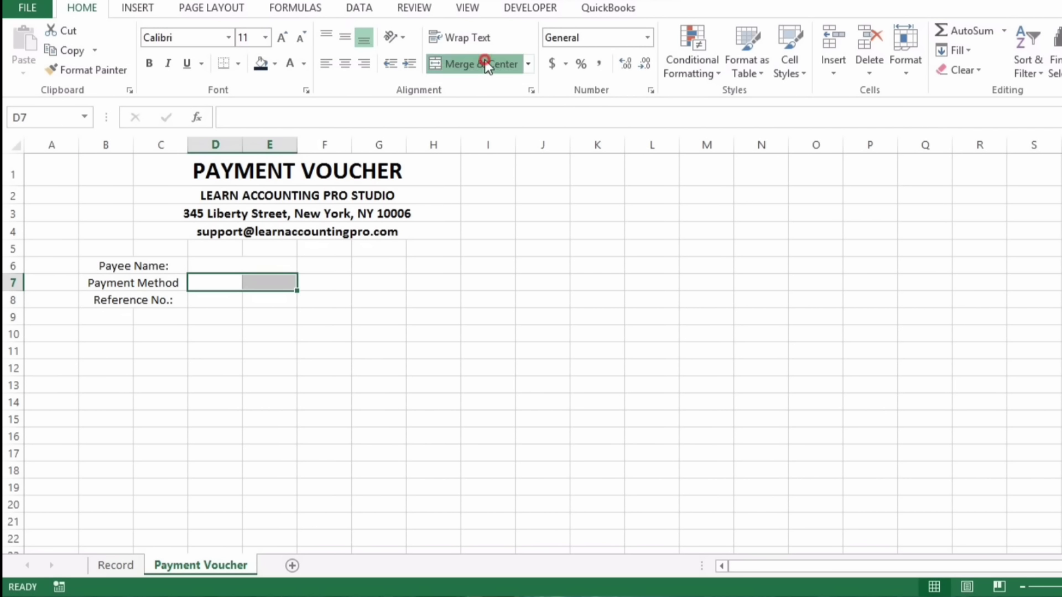
key("Down")
key("shift+Right")
left_click(484, 64)
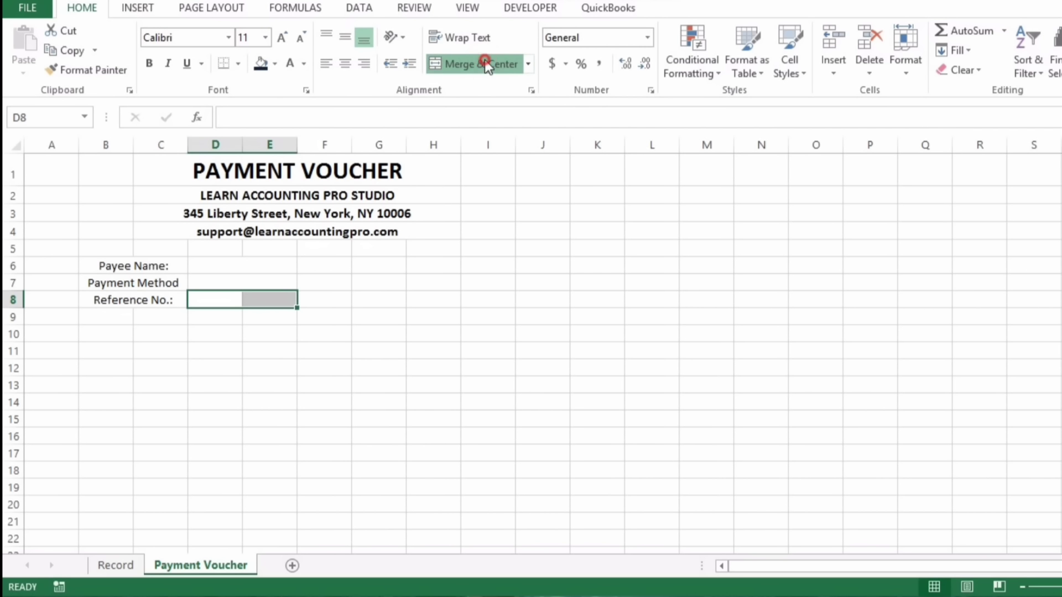
Step: Apply a bottom border to each of the merged value cells D6:E6, D7:E7 and D8:E8
key("Up")
key("Up")
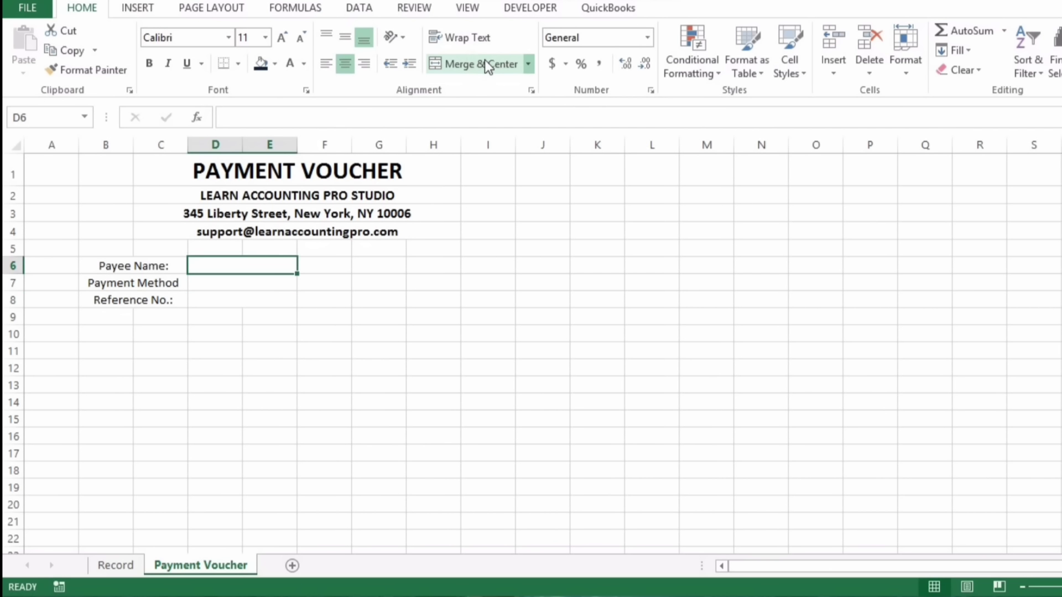
left_click(238, 63)
left_click(244, 105)
key("Down")
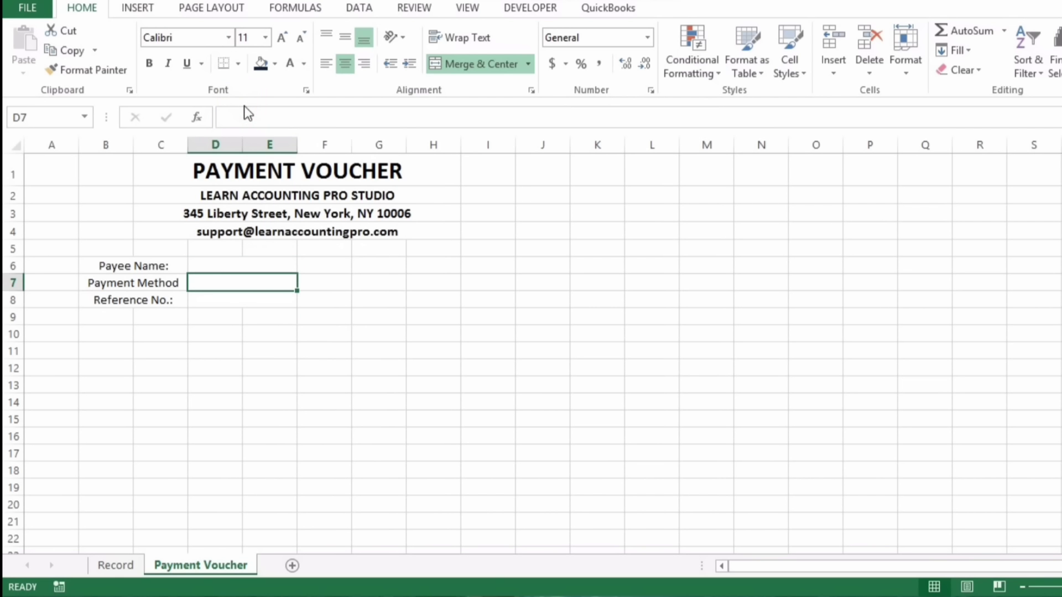
left_click(223, 64)
key("Down")
left_click(224, 65)
Step: Enter the labels PV No.: in H6 and Date: in H7, and select I6
key("Right")
key("Right")
key("Right")
key("Up")
key("Up")
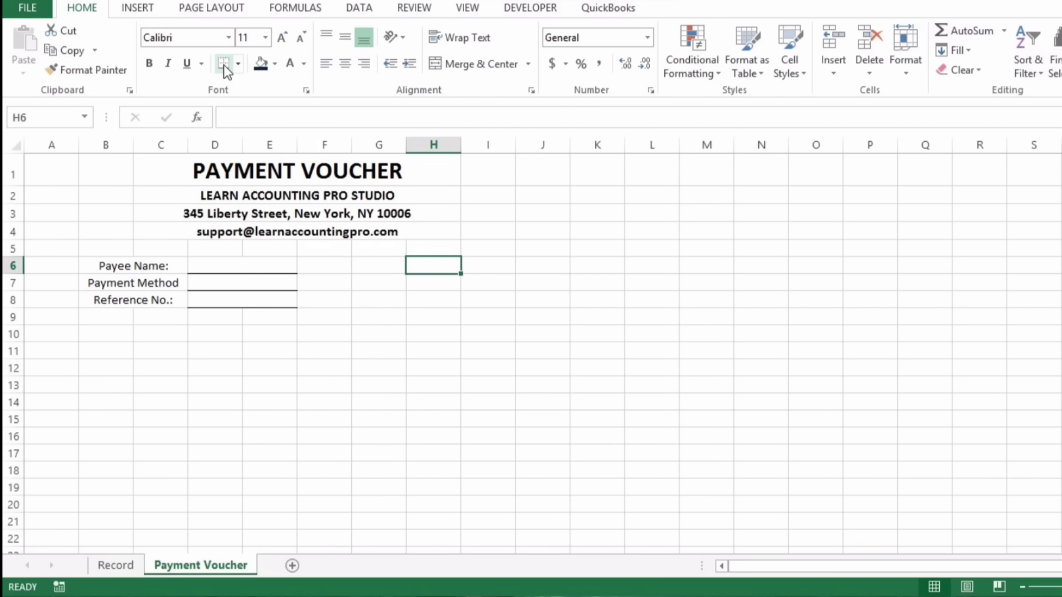
type("PV ")
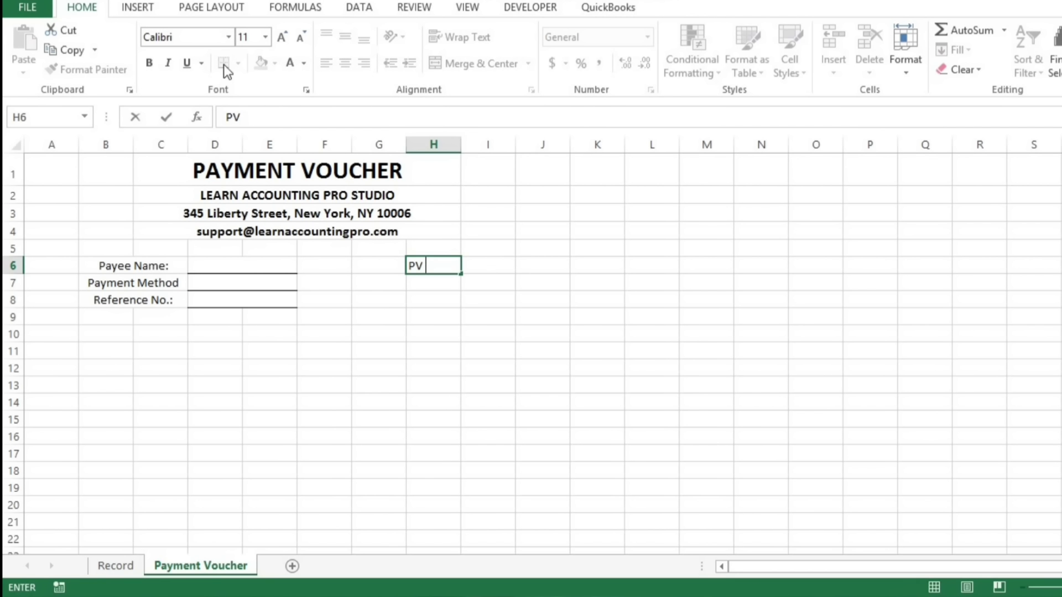
type("No.:")
key("Return")
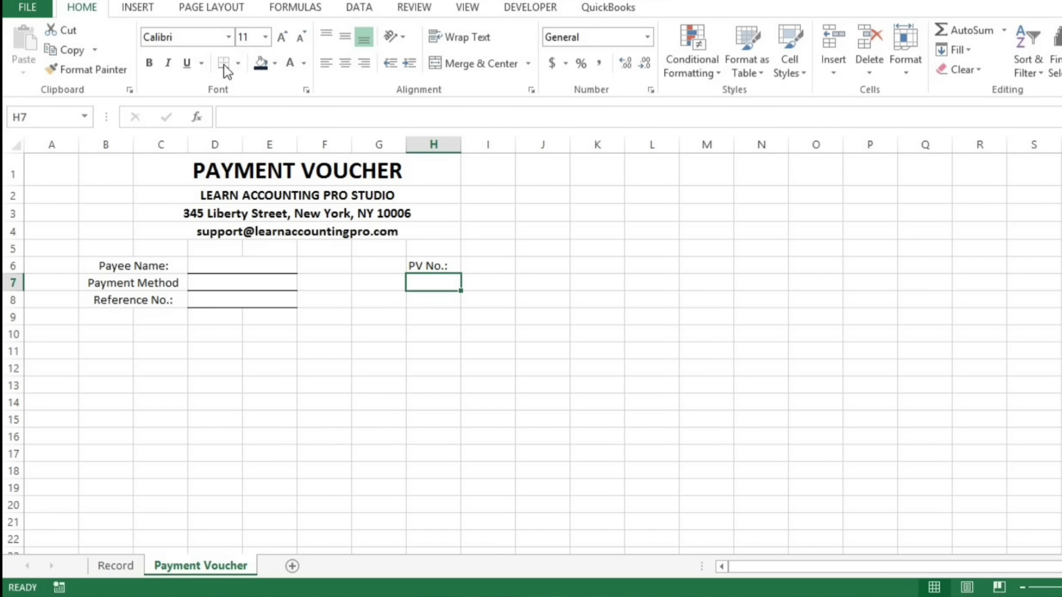
type("Date:")
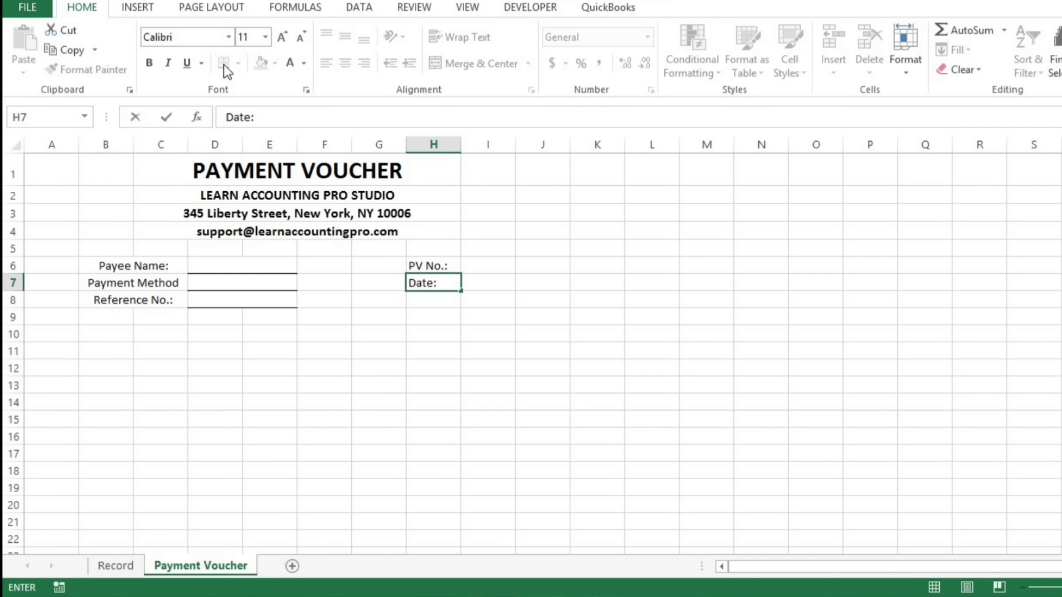
key("Up")
key("Right")
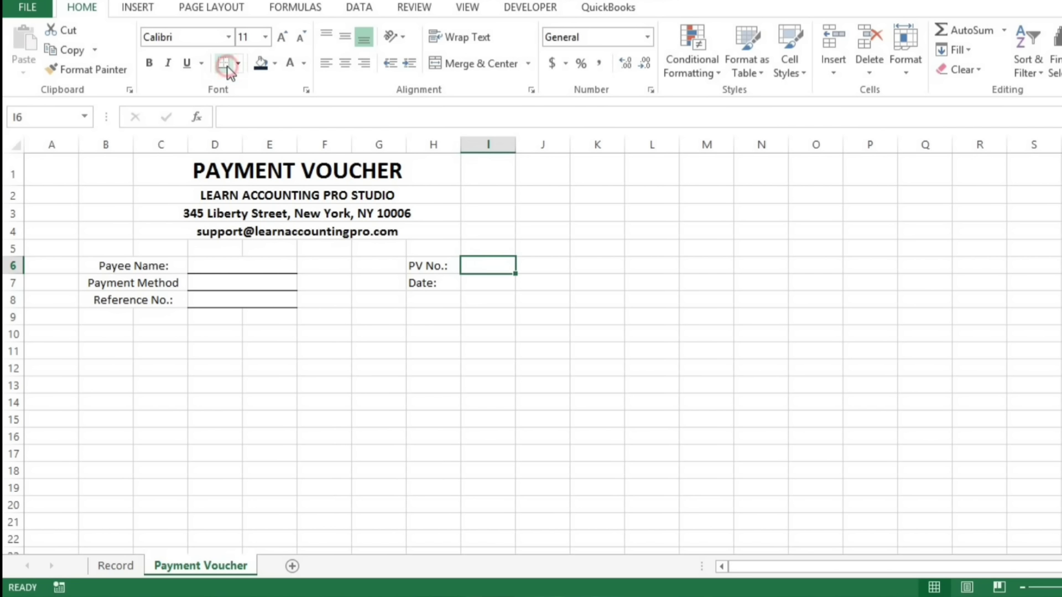
Step: Finish the bottom borders on value cells I6 and I7, and bold the labels in B6:B8
key("Down")
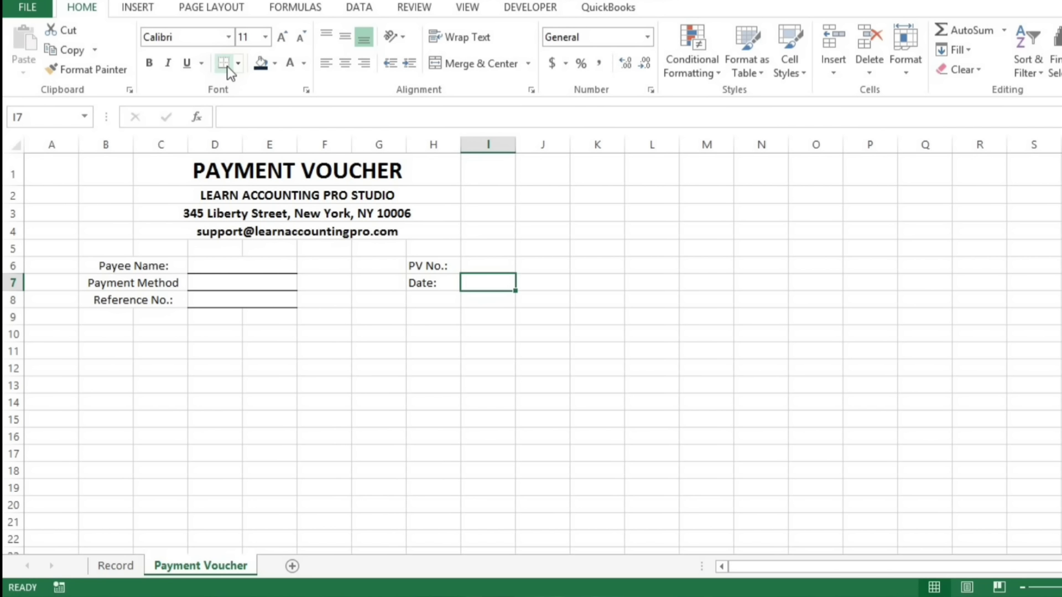
key("ctrl+Left")
key("ctrl+Left")
key("Up")
key("shift+Down")
key("shift+Down")
key("ctrl+b")
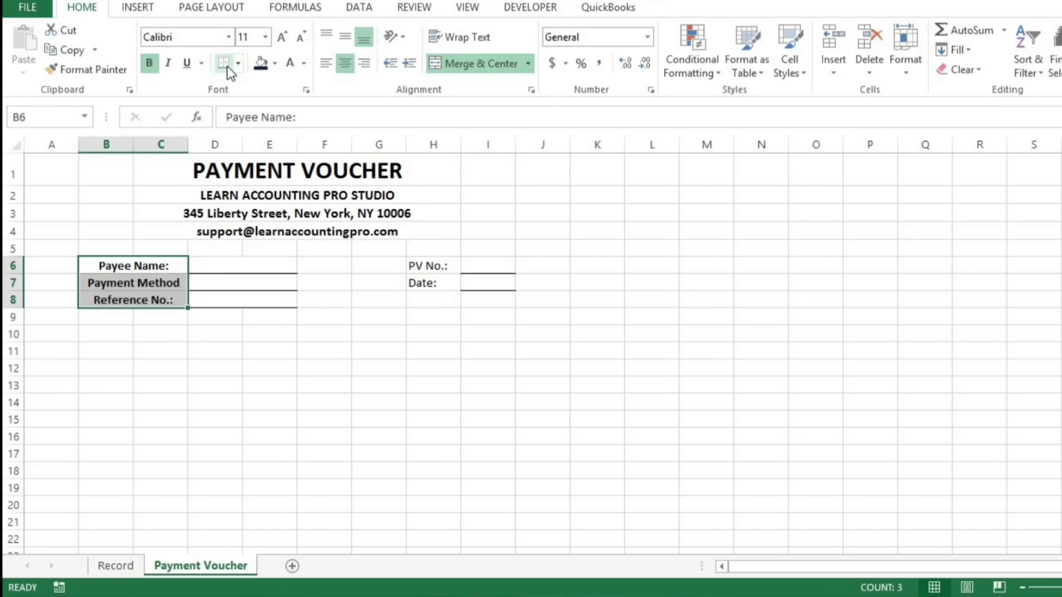
Step: Bold the PV No.: and Date: labels in H6:H7
key("Right")
key("Right")
key("Right")
key("Right")
key("Right")
key("shift+Down")
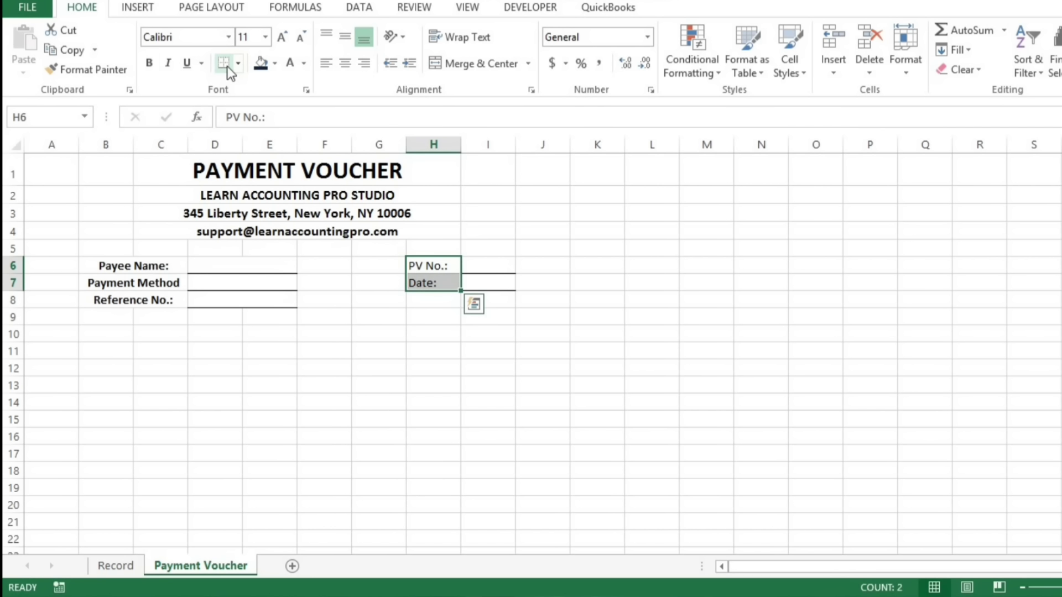
key("ctrl+b")
Step: Enter the table headers No. in B10 and Payment Details in C10
key("Down")
key("ctrl+Left")
key("Down")
key("Down")
key("Down")
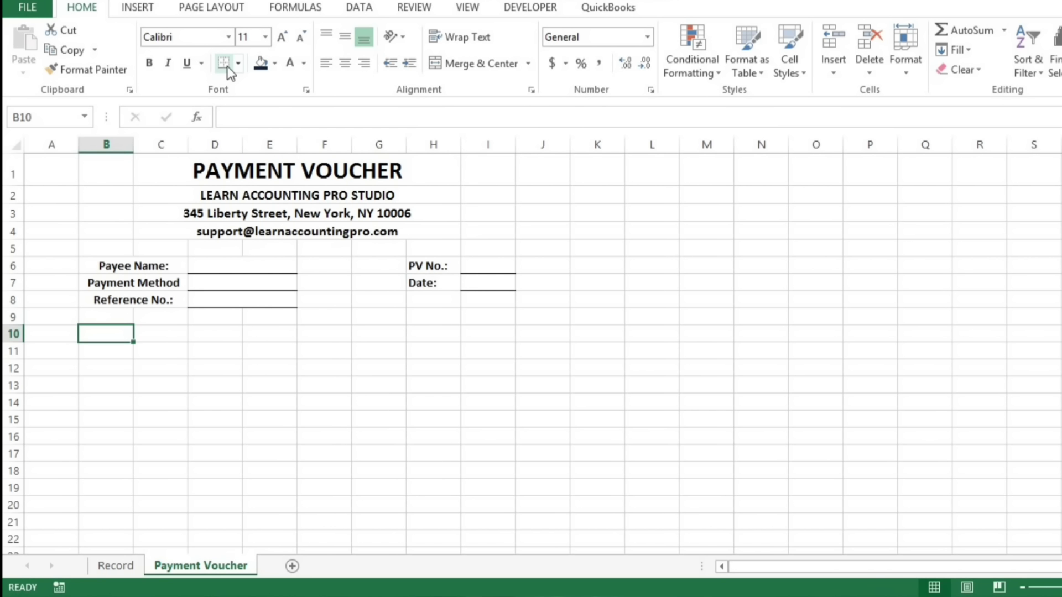
type("No")
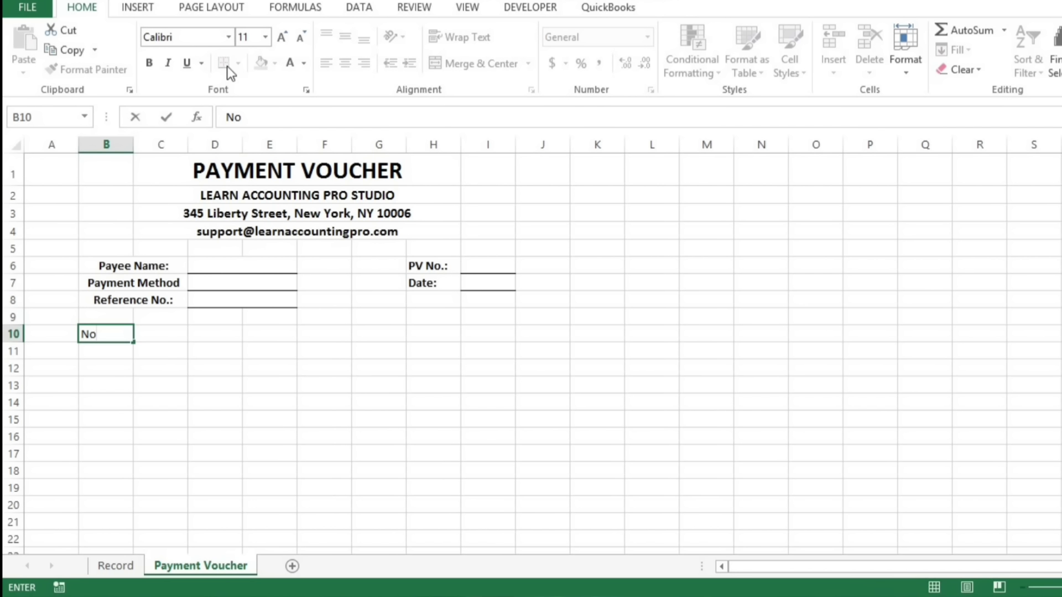
type(".")
key("ctrl+Return")
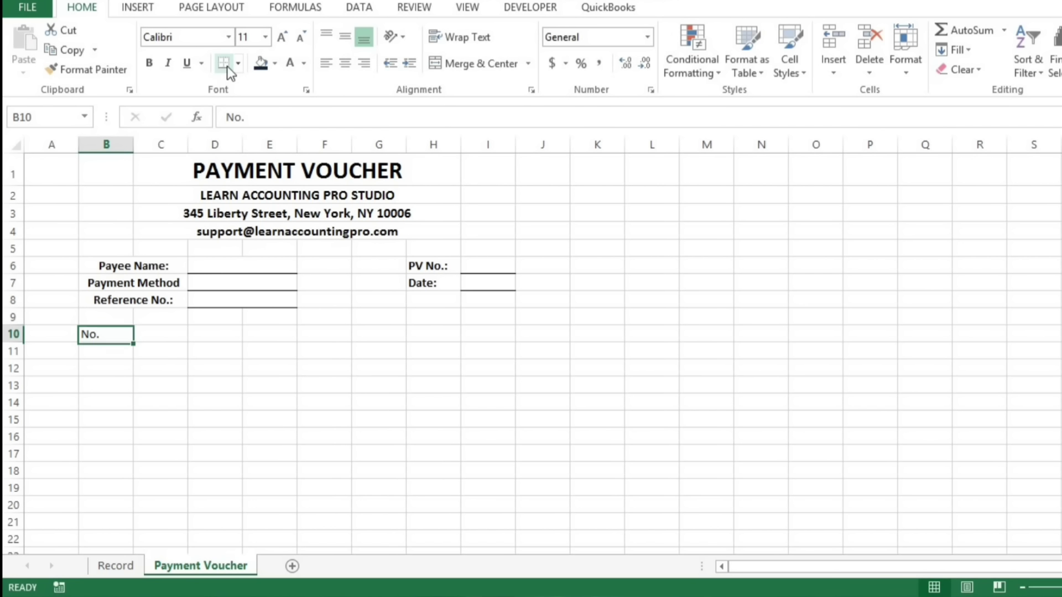
key("Right")
type("Payment ")
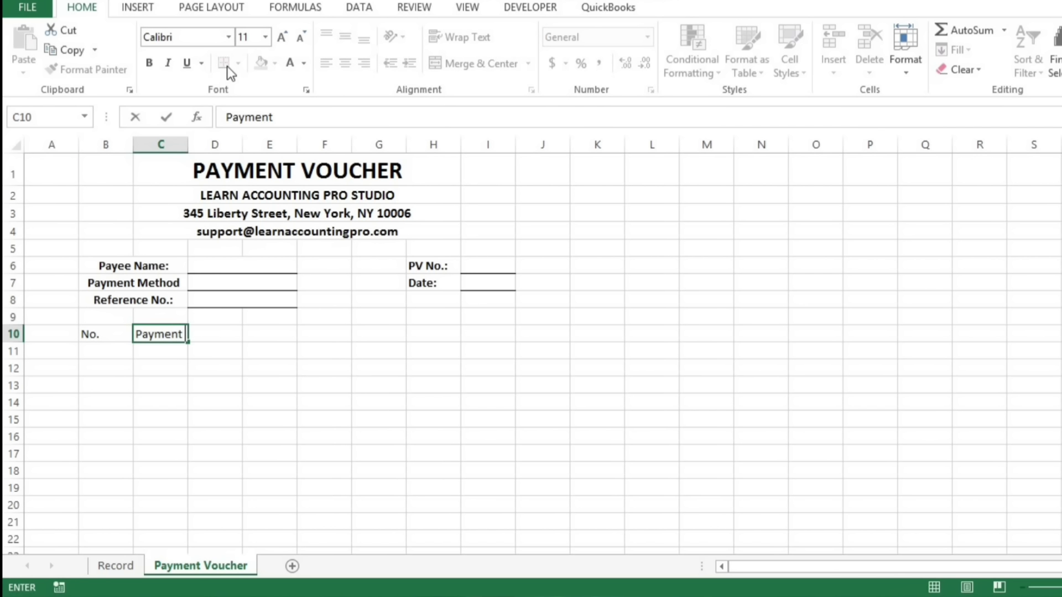
type("Details")
key("ctrl+Return")
Step: Enter the table header Amount in I10
key("Right")
key("Right")
key("Right")
key("Right")
key("Right")
key("Right")
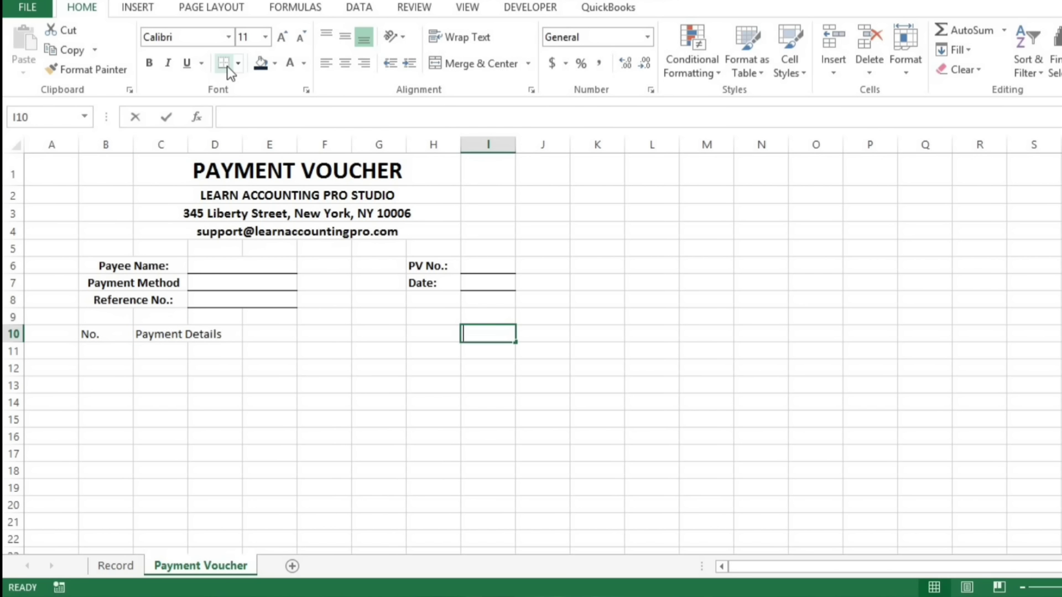
type("Amount")
key("ctrl+Return")
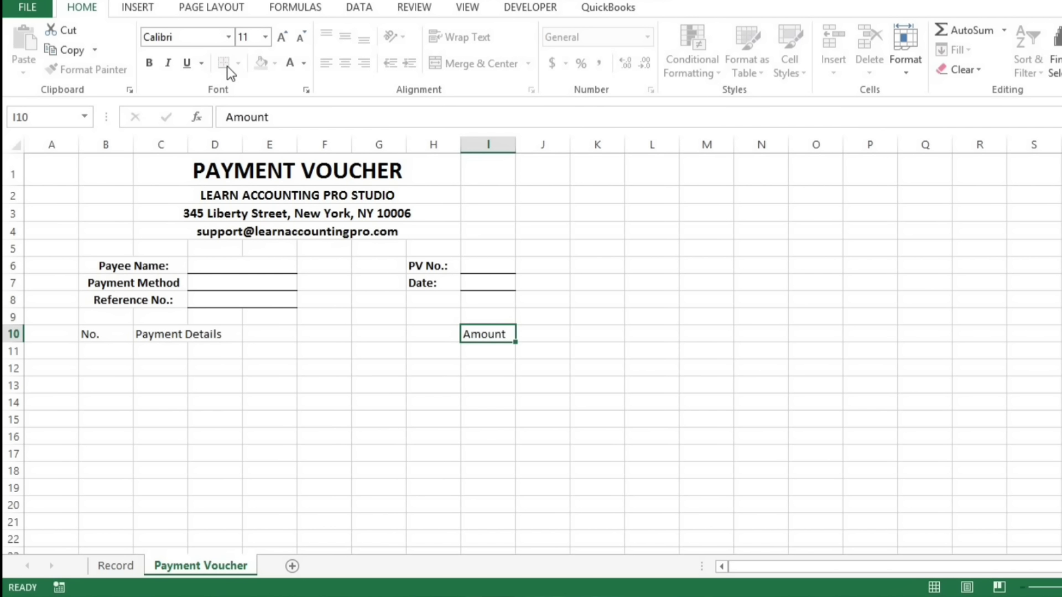
Step: Bold the table header row B10:I10
key("Left")
key("Left")
key("Left")
key("Left")
key("Left")
key("Left")
key("Left")
key("shift+Right")
key("shift+Right")
key("shift+Right")
key("shift+Right")
key("shift+Right")
key("shift+Right")
key("shift+Right")
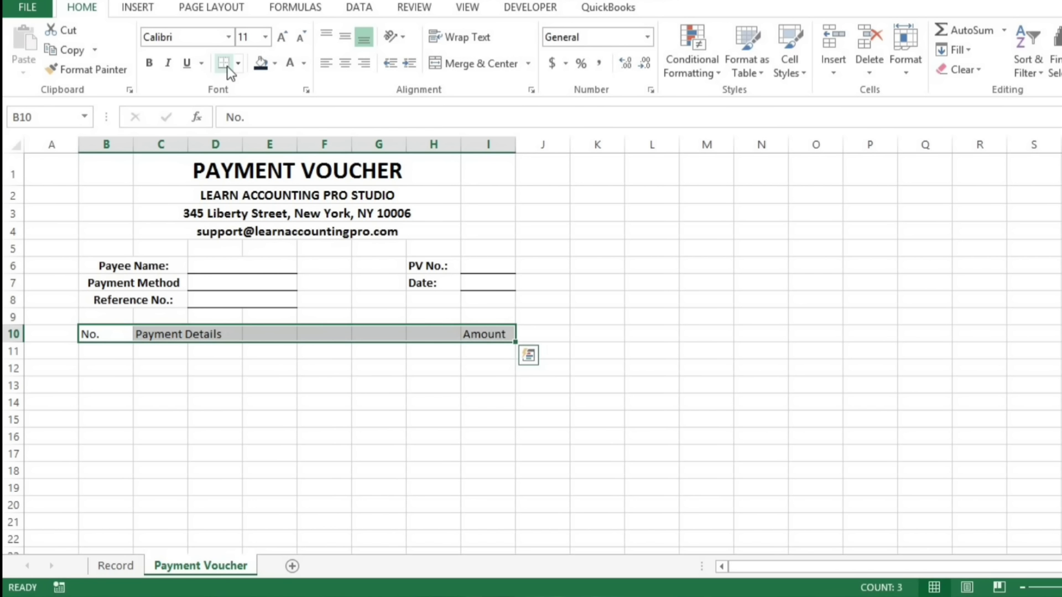
key("ctrl+b")
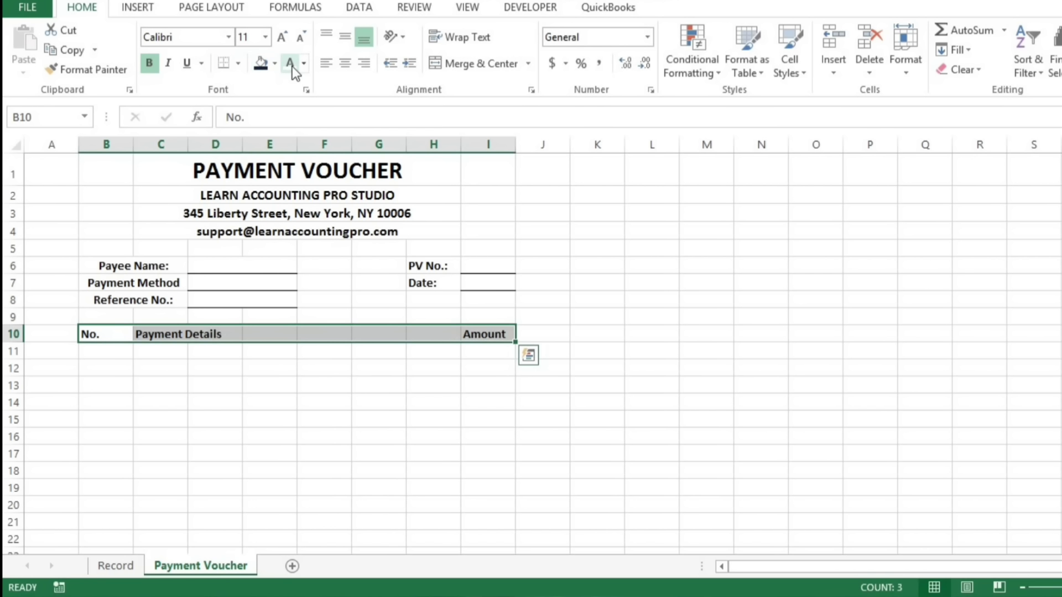
Step: Fill the header row B10:I10 with the darkest navy blue theme color and set its font color to white
left_click(275, 63)
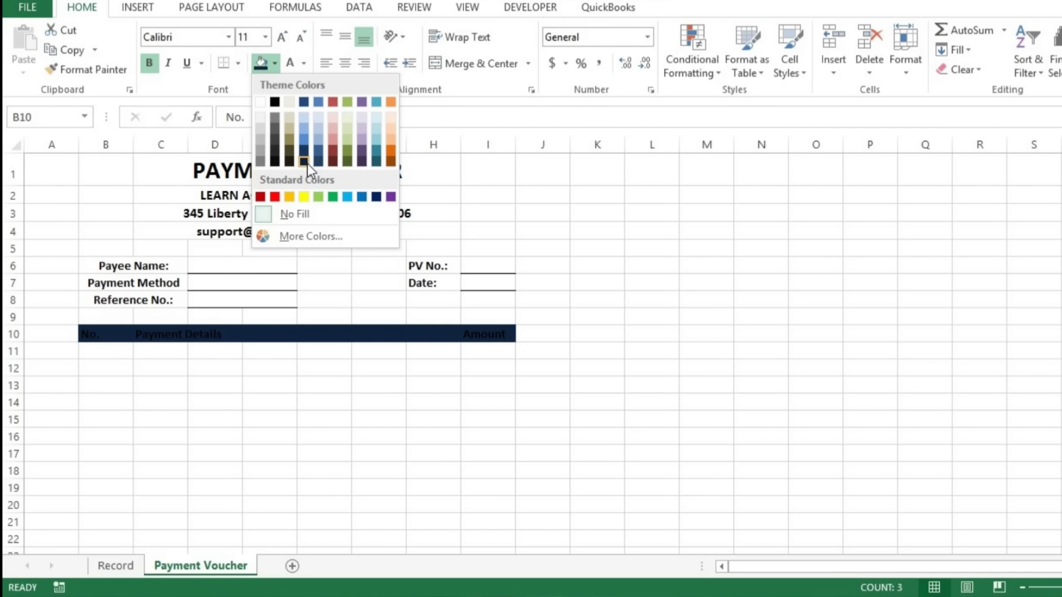
left_click(307, 164)
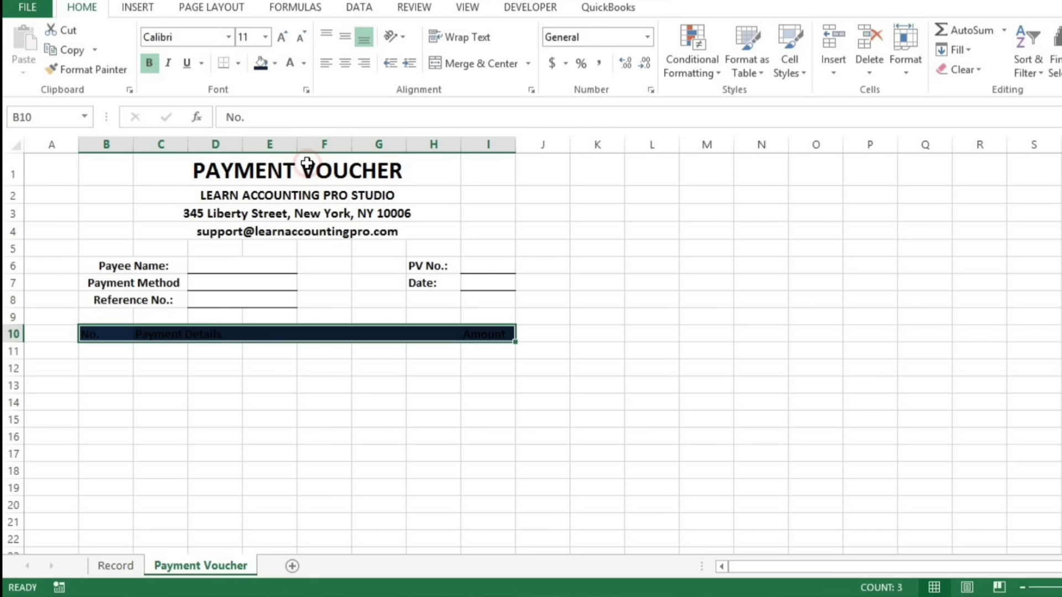
left_click(303, 63)
left_click(291, 122)
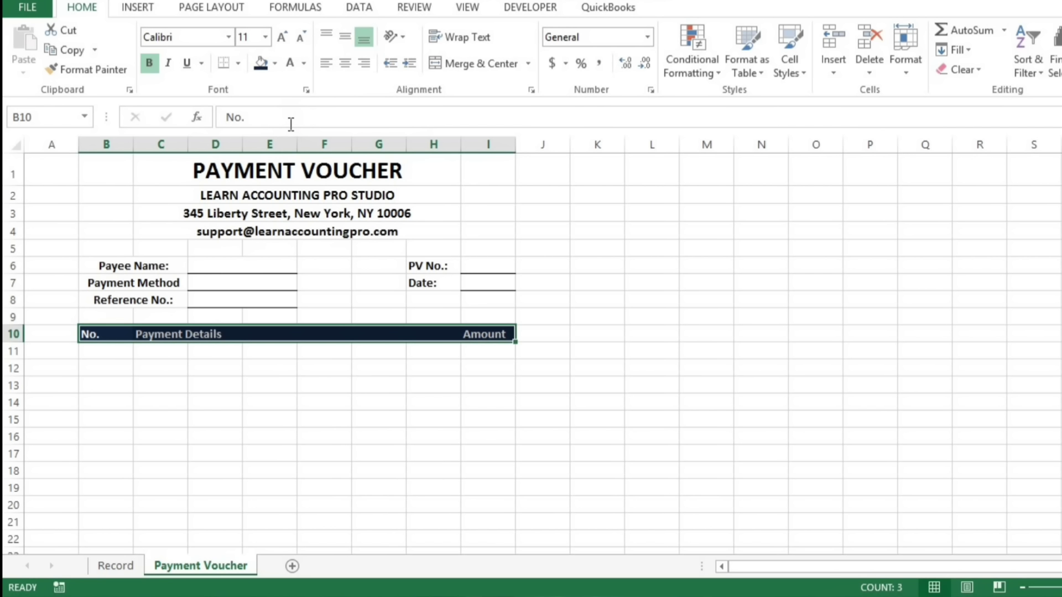
Step: Enter Total: in bold in G16 and apply a top and double bottom border to H16:I16
key("Down")
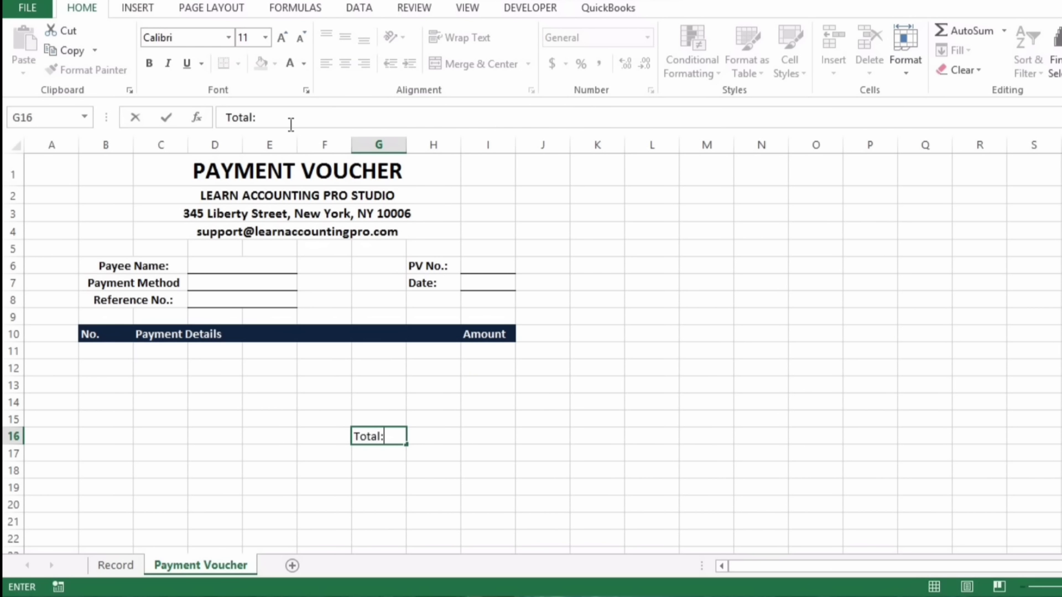
key("Tab")
key("shift+Right")
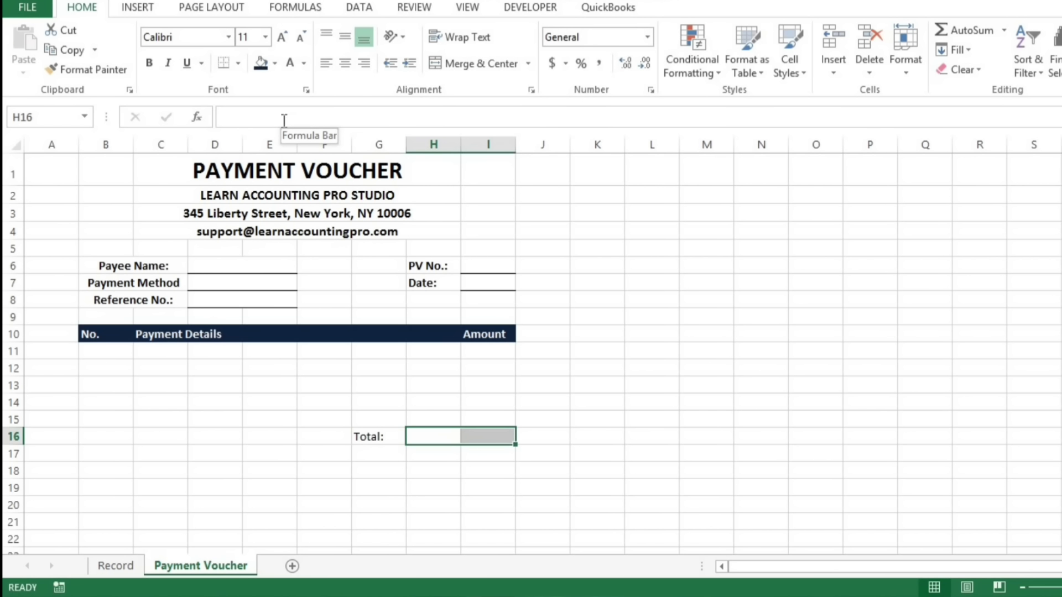
left_click(238, 61)
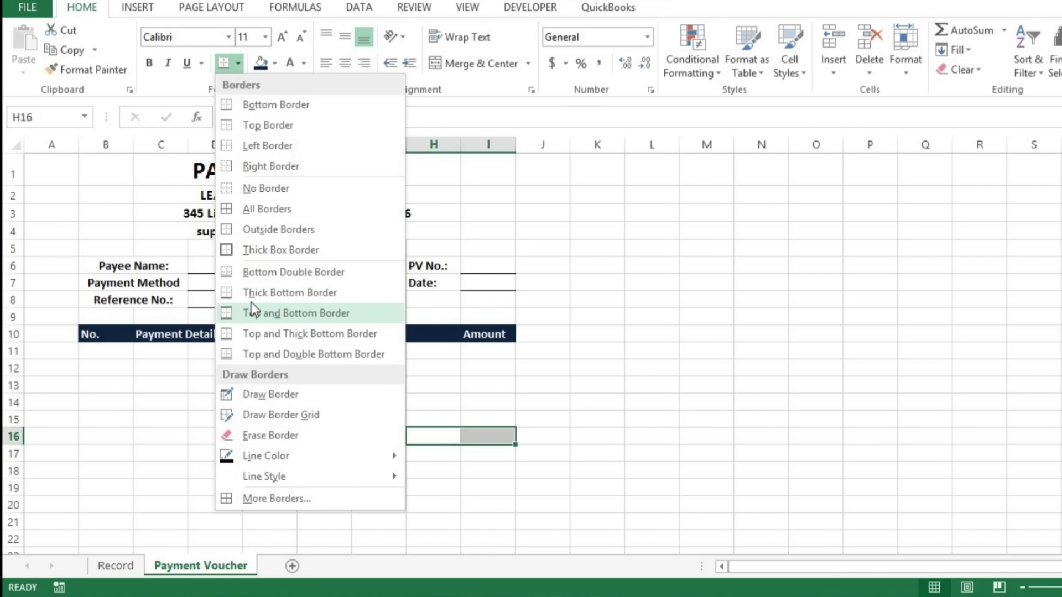
left_click(271, 349)
key("Left")
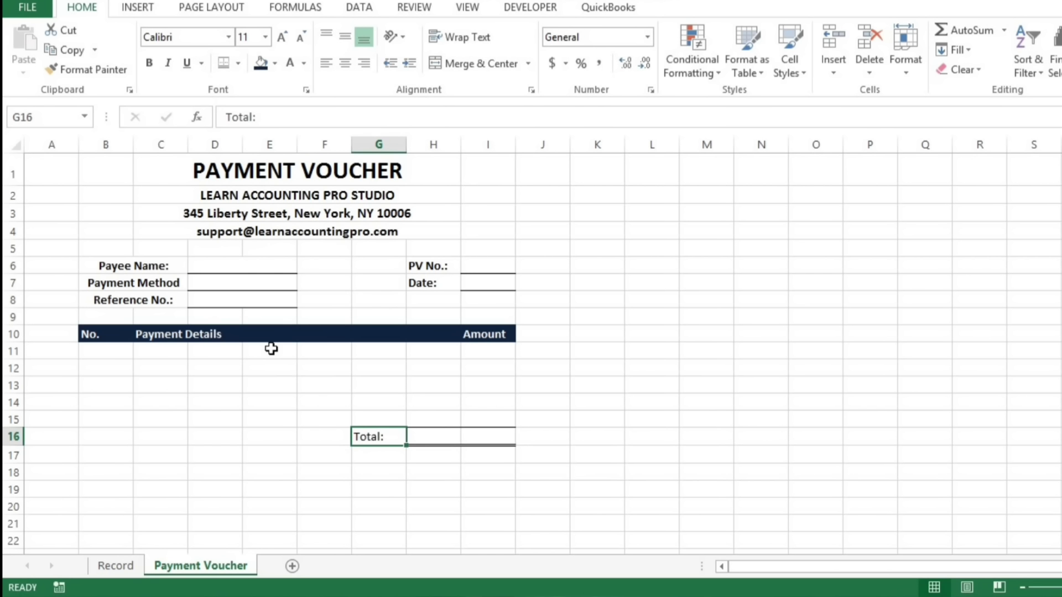
key("ctrl+b")
Step: Enter the label Remarks: in B18
key("Right")
key("Right")
key("Down")
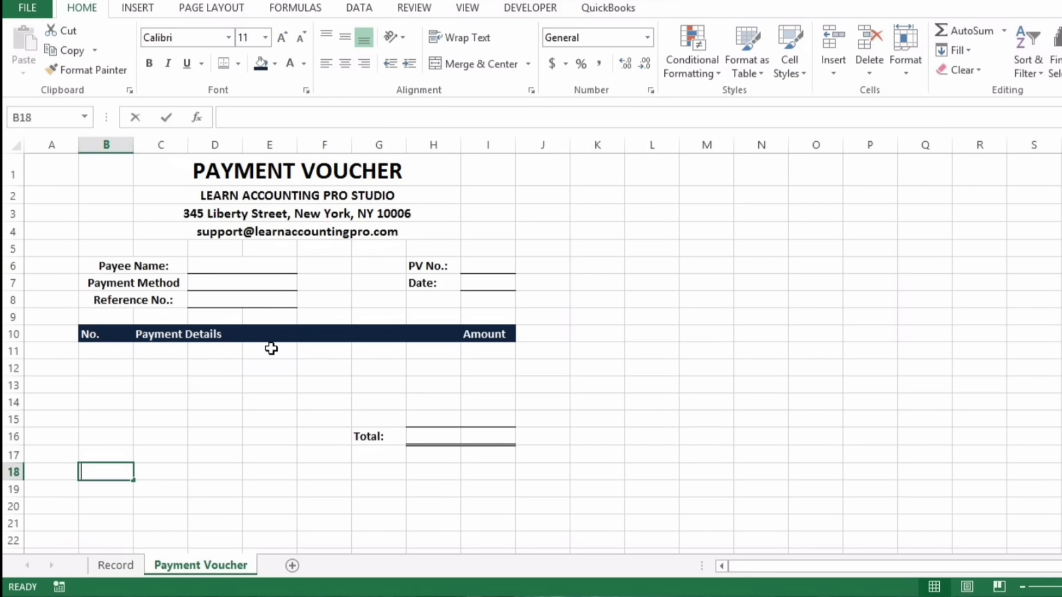
type("Remarks")
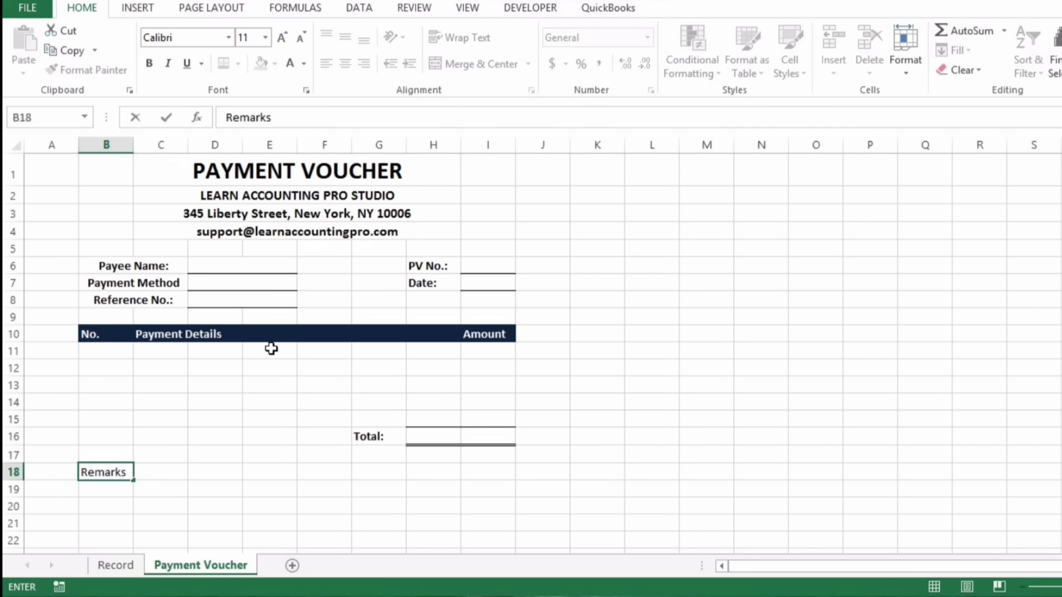
key("ctrl+Return")
key("F2")
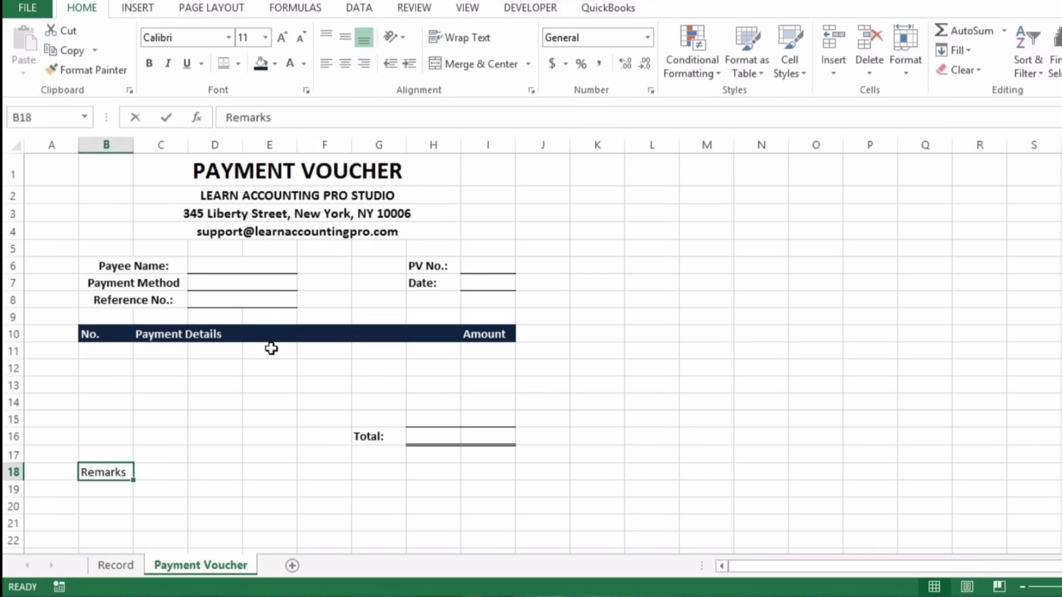
type(":")
key("ctrl+Return")
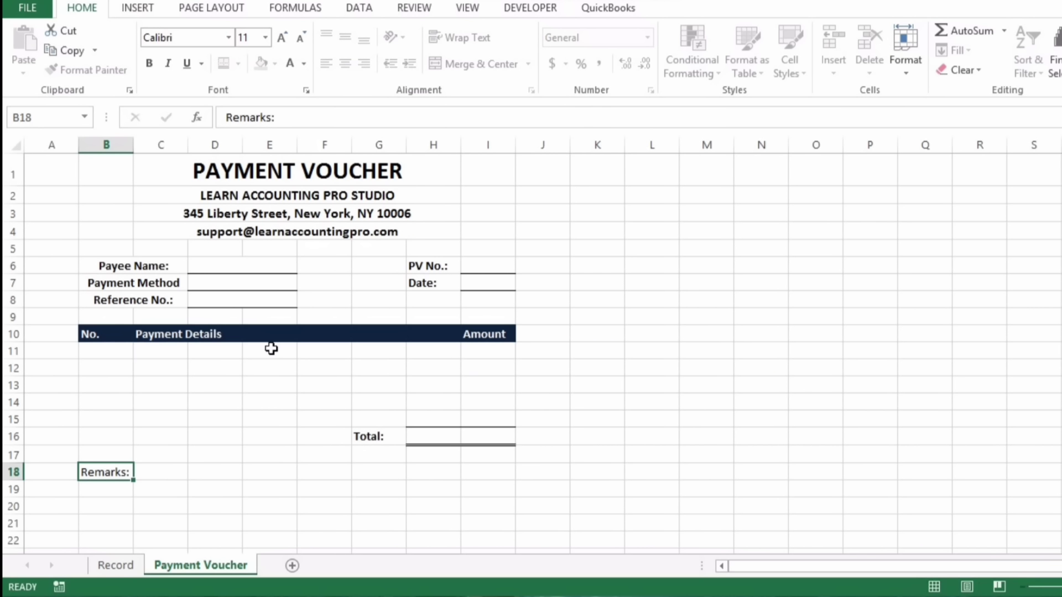
Step: Apply a bottom border to C18:I18 beside the Remarks: label
key("Right")
key("shift+Right")
key("shift+Right")
key("shift+Right")
key("shift+Right")
key("shift+Right")
key("shift+Right")
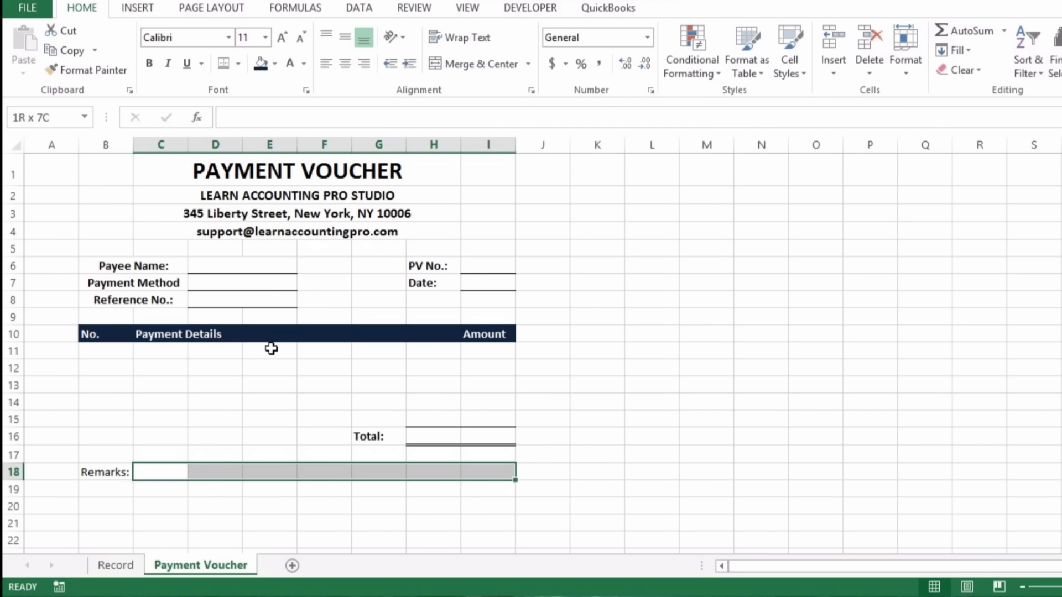
left_click(239, 63)
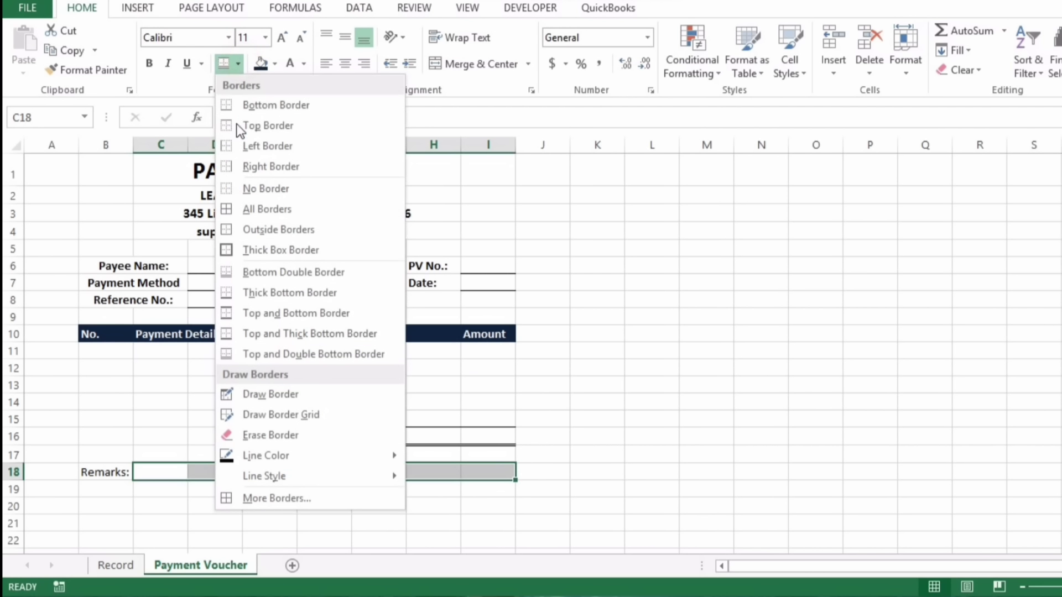
left_click(292, 105)
Step: Format the remarks row B18:I18 as bold and italic
key("Left")
key("shift+Right")
key("shift+Right")
key("shift+Right")
key("shift+Right")
key("shift+Right")
key("shift+Right")
key("shift+Right")
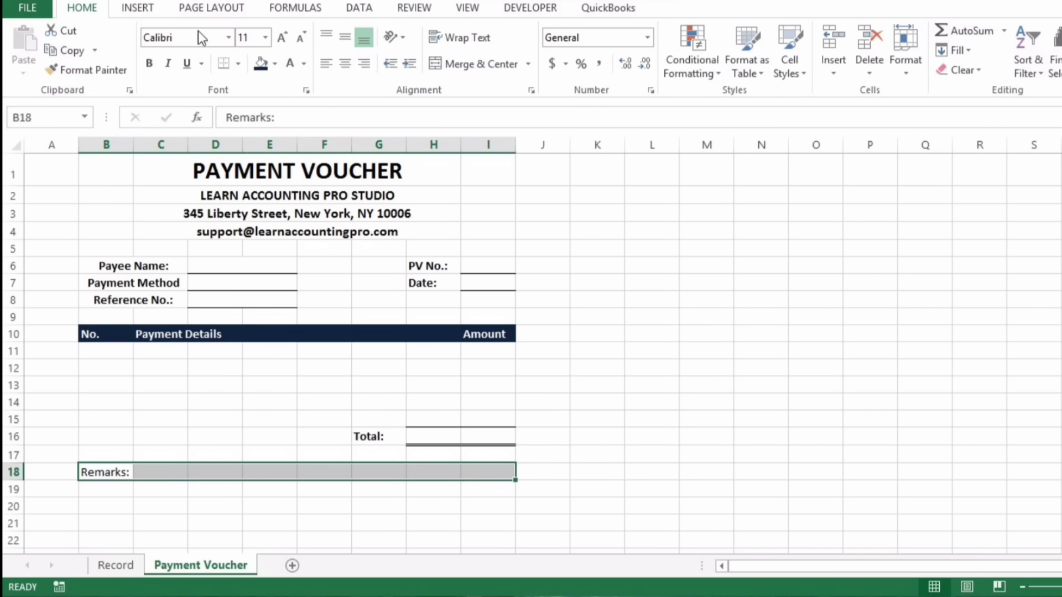
left_click(170, 64)
key("ctrl+b")
Step: Enter Issued by: in merged and centered B20:C20, and merge B22:C22 with a bottom border as its signature line
key("Right")
key("Left")
key("Down")
key("Down")
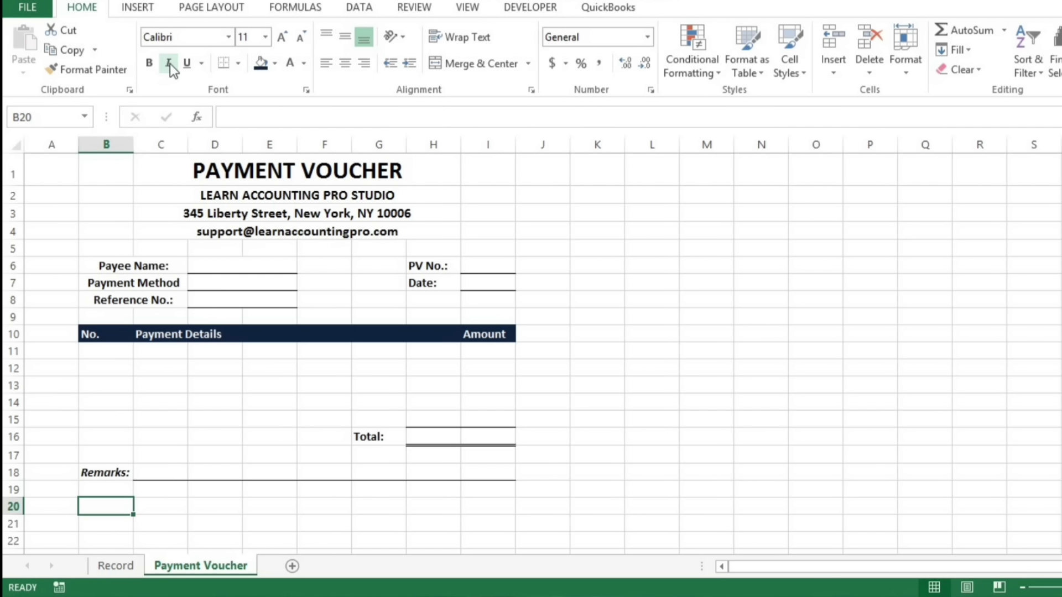
key("shift+Right")
type("Is")
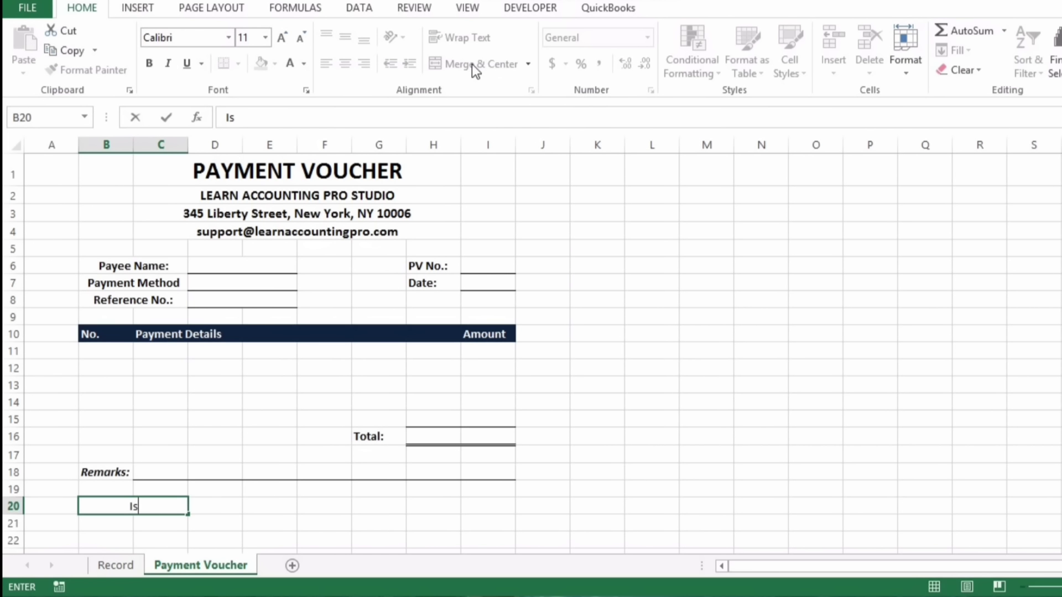
type("sued bu")
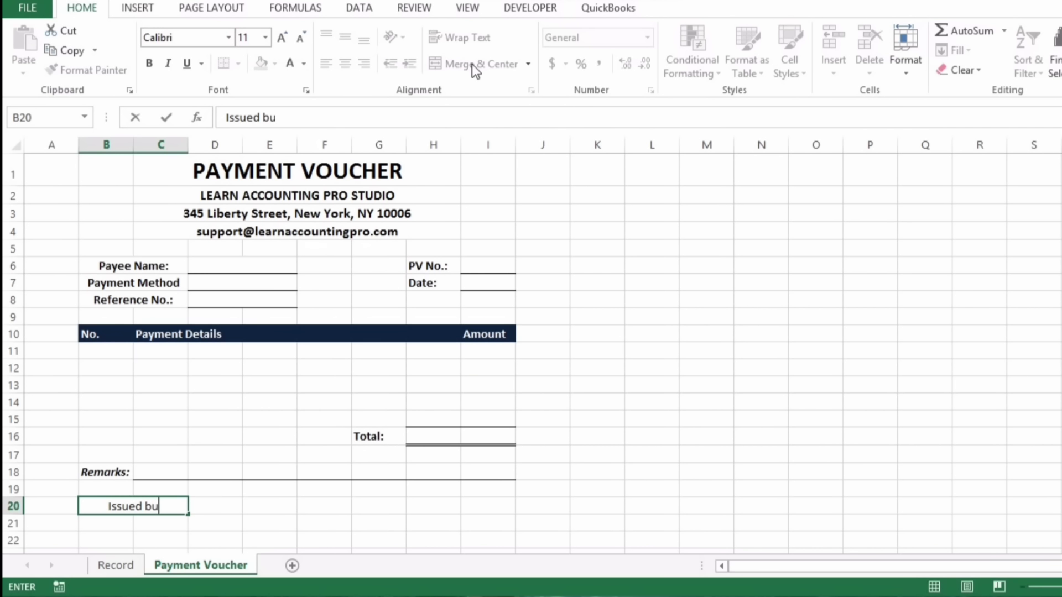
key("BackSpace")
type("y:")
key("Return")
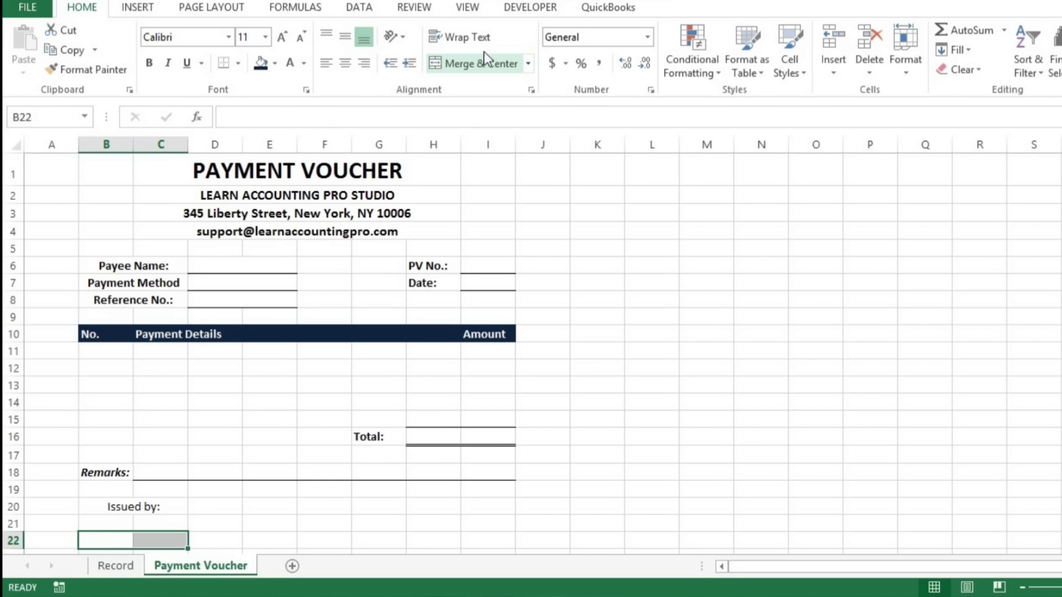
left_click(473, 65)
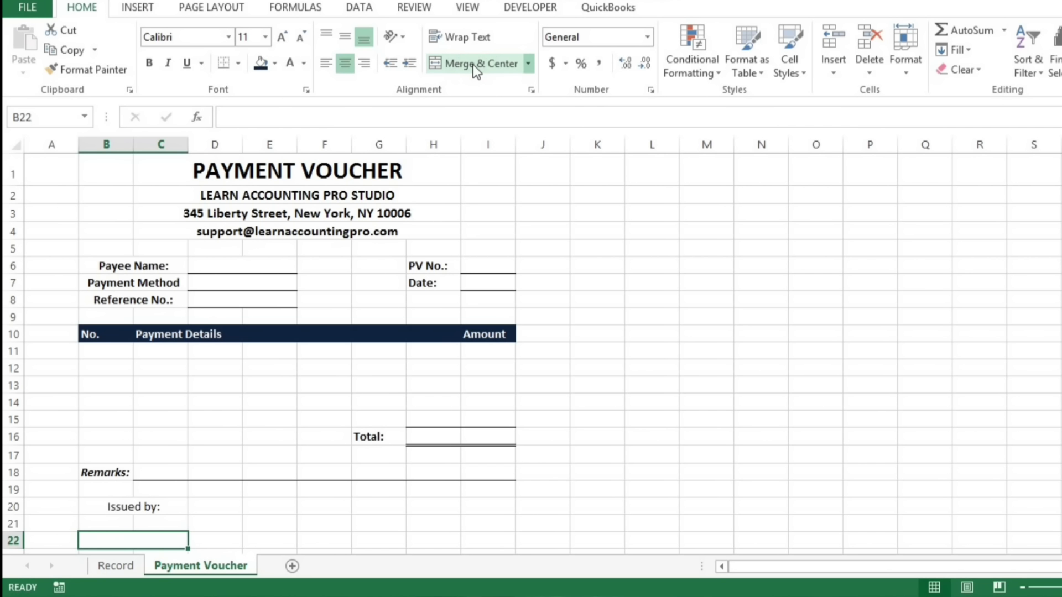
left_click(224, 66)
Step: Merge and center E20:G20 and enter Approved by: in it
scroll(324, 387, "down", 1)
left_click_drag(269, 455, 379, 456)
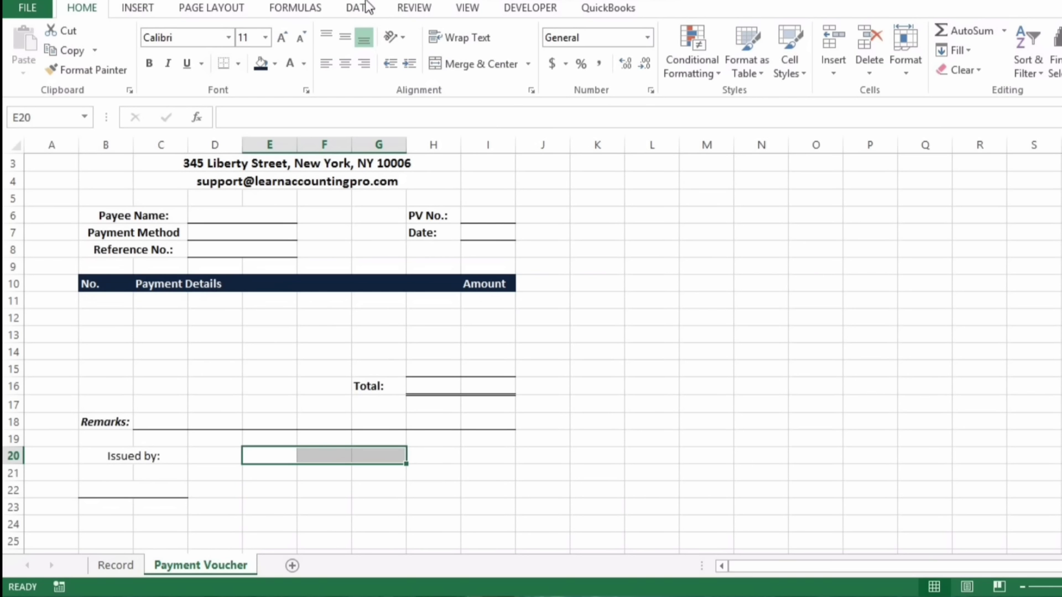
left_click(467, 67)
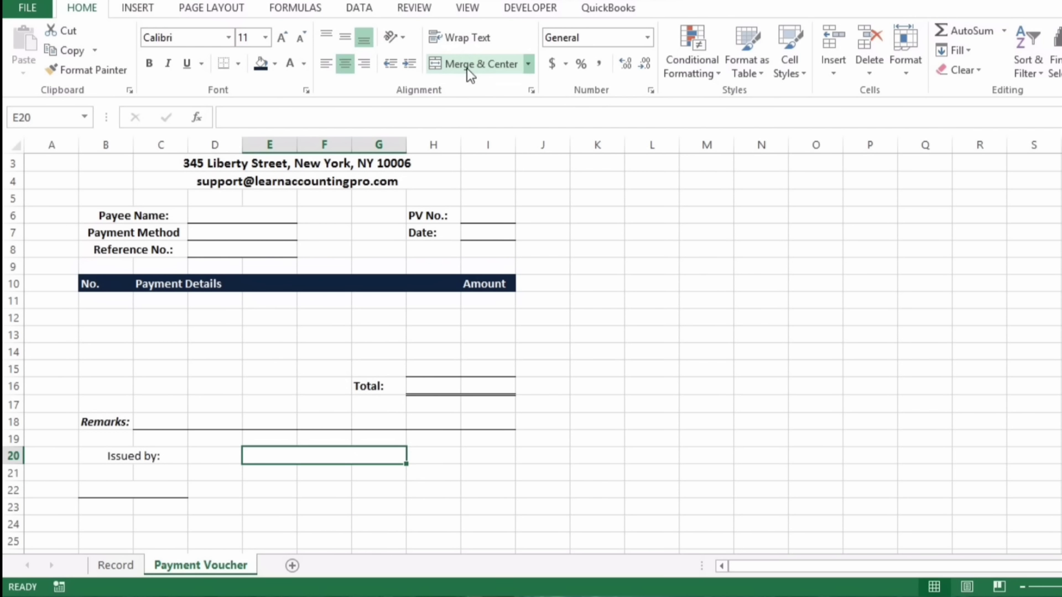
type("Approved by:")
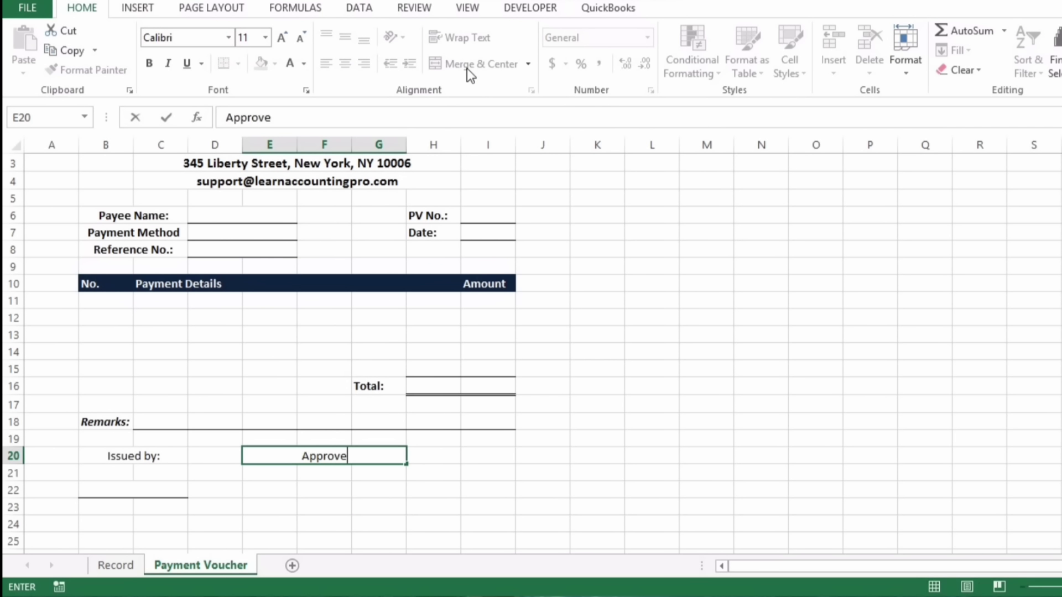
key("Return")
Step: Merge and center E22:G22 and apply a bottom border as the approval signature line
key("Return")
key("shift+Right")
key("shift+Right")
left_click(466, 68)
left_click(224, 63)
Step: Enter Received by: in I20 as the third signature label of the voucher
key("Right")
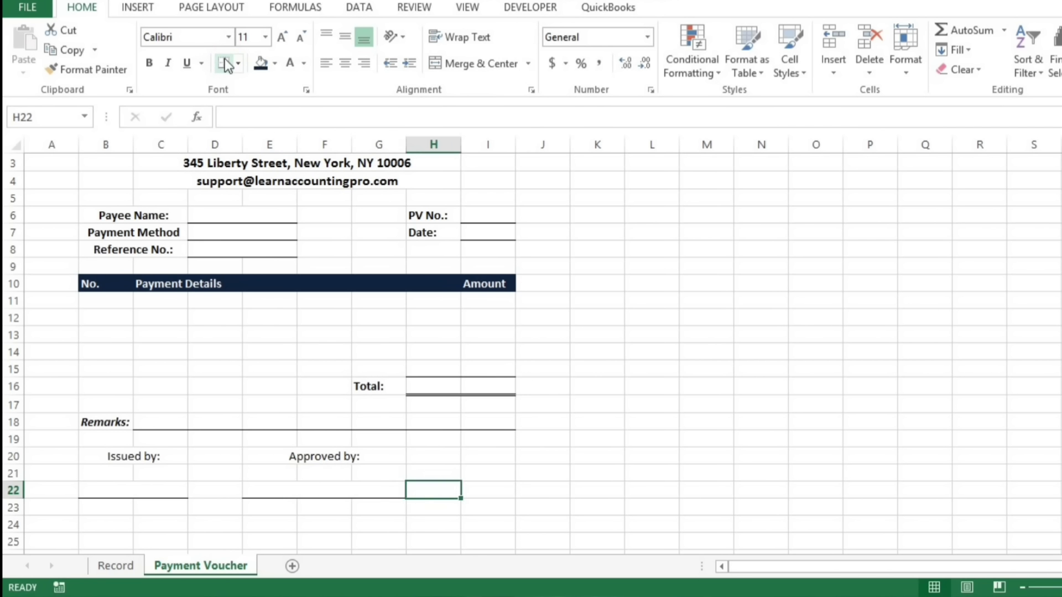
key("Right")
key("Up")
key("Up")
type("Re")
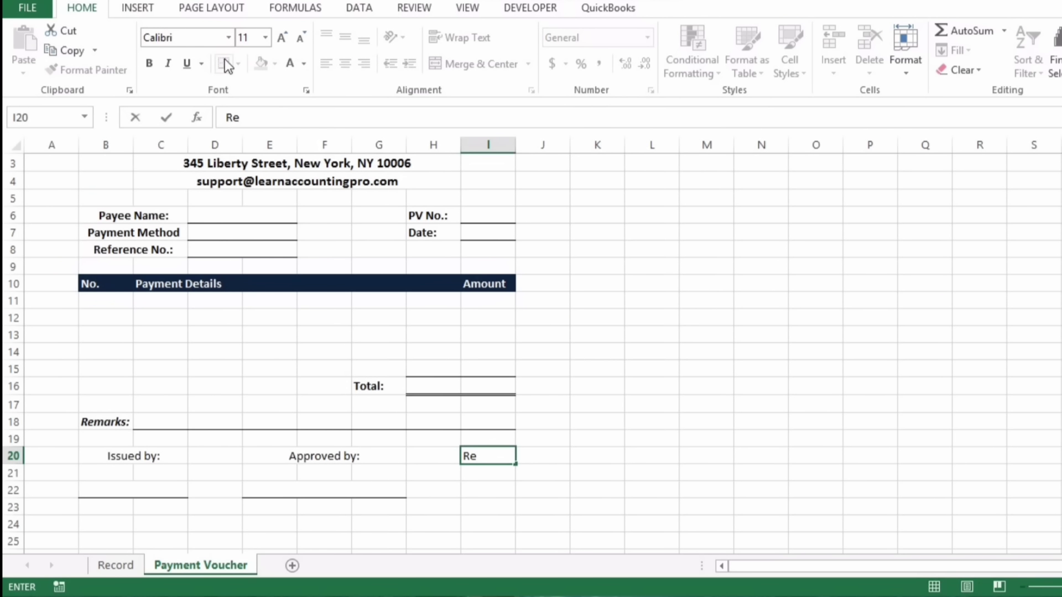
type("ceived by:")
key("ctrl+Return")
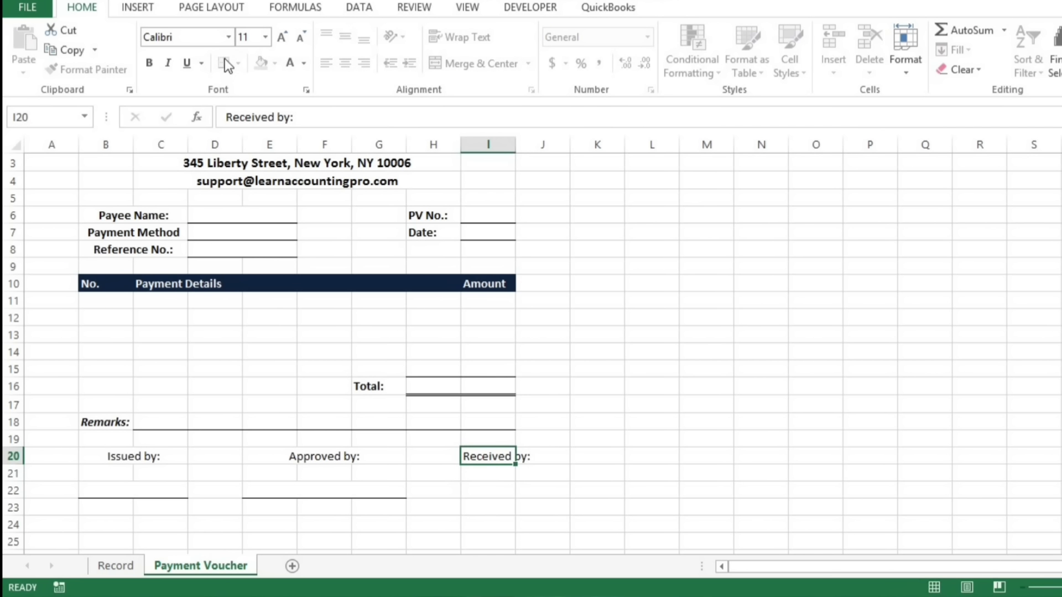
Step: Apply a bottom border to I22 as the recipient's signature line and widen column I to fit the Received by: label
key("Down")
key("Down")
left_click(224, 64)
key("Down")
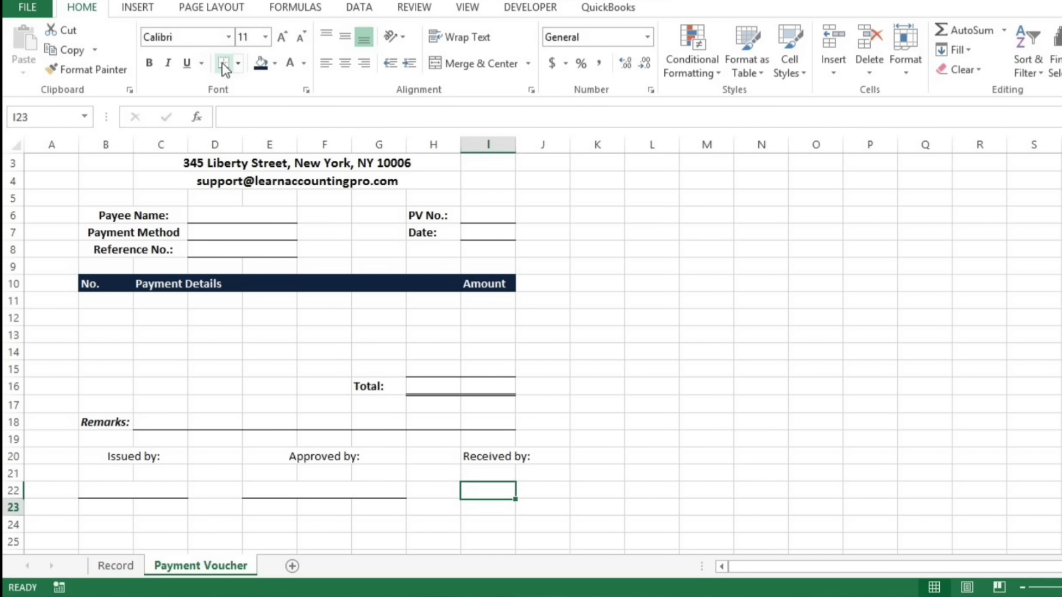
key("Down")
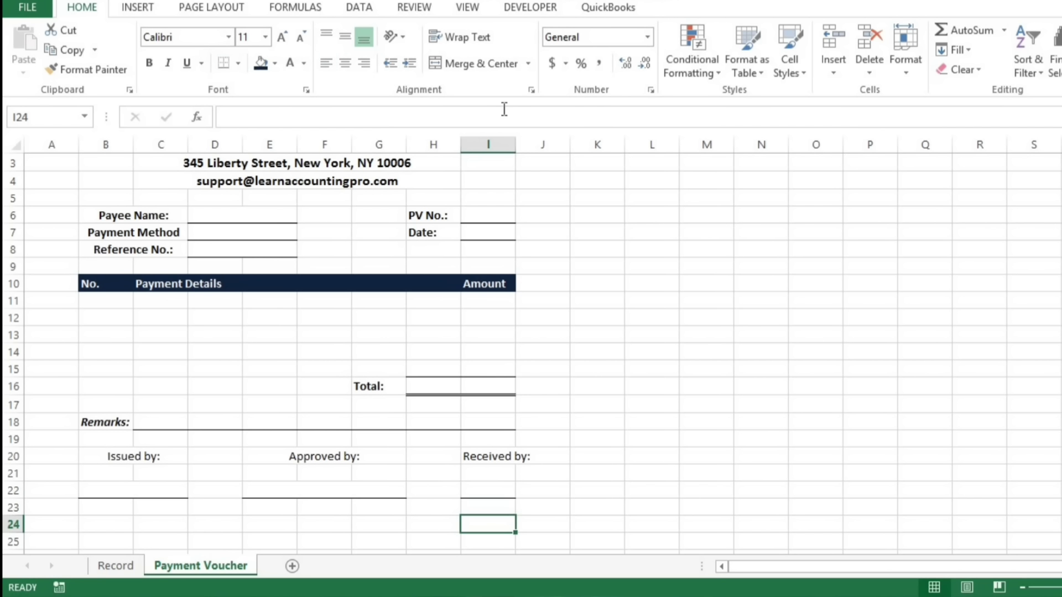
left_click_drag(515, 145, 540, 156)
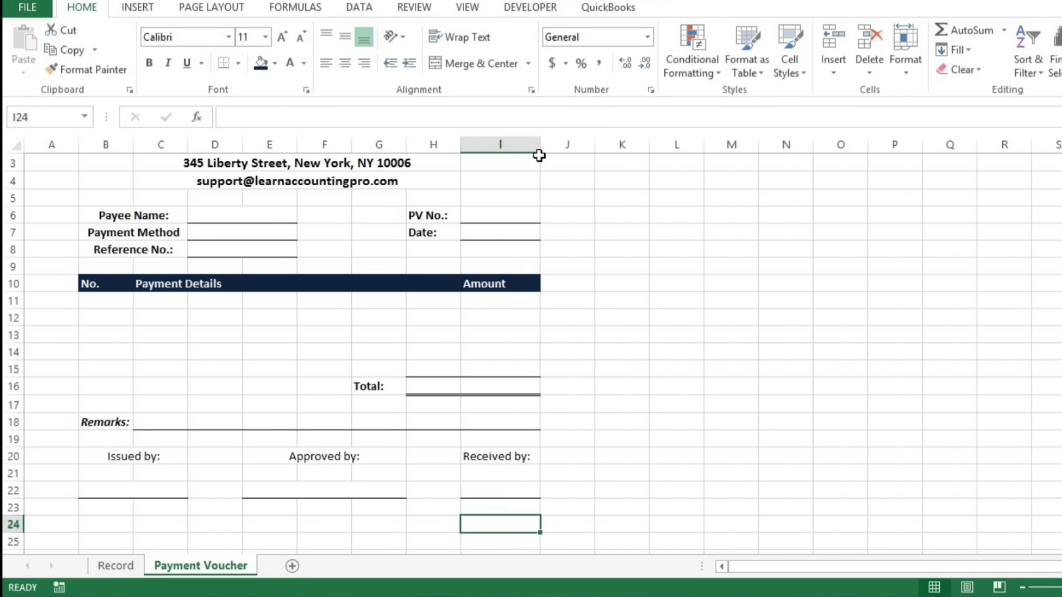
Step: Merge and center B23:C23 and enter (ISSUER) in it
left_click_drag(105, 507, 160, 507)
left_click(481, 63)
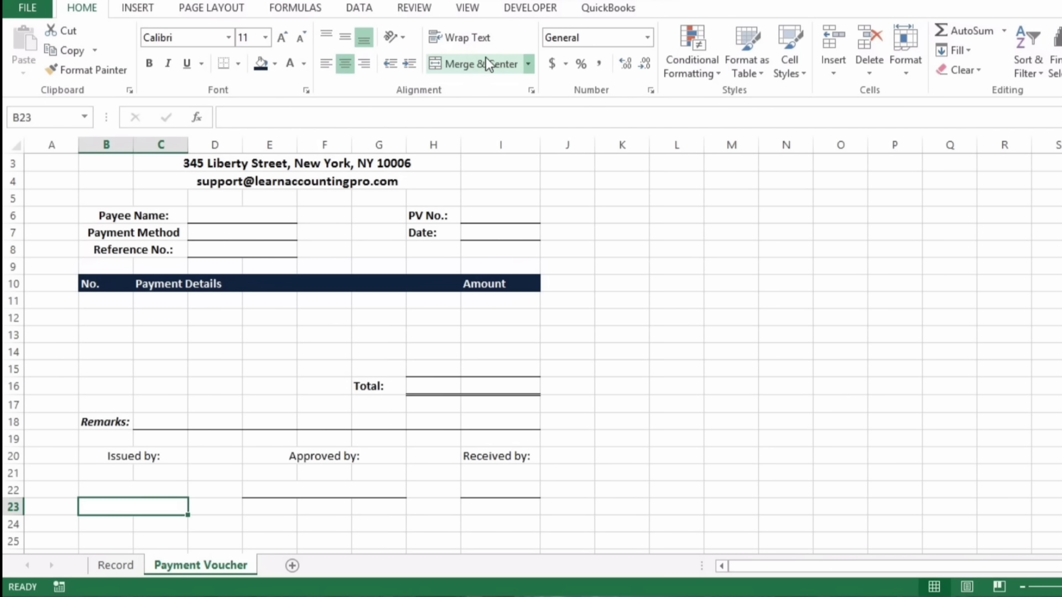
type("(ISS")
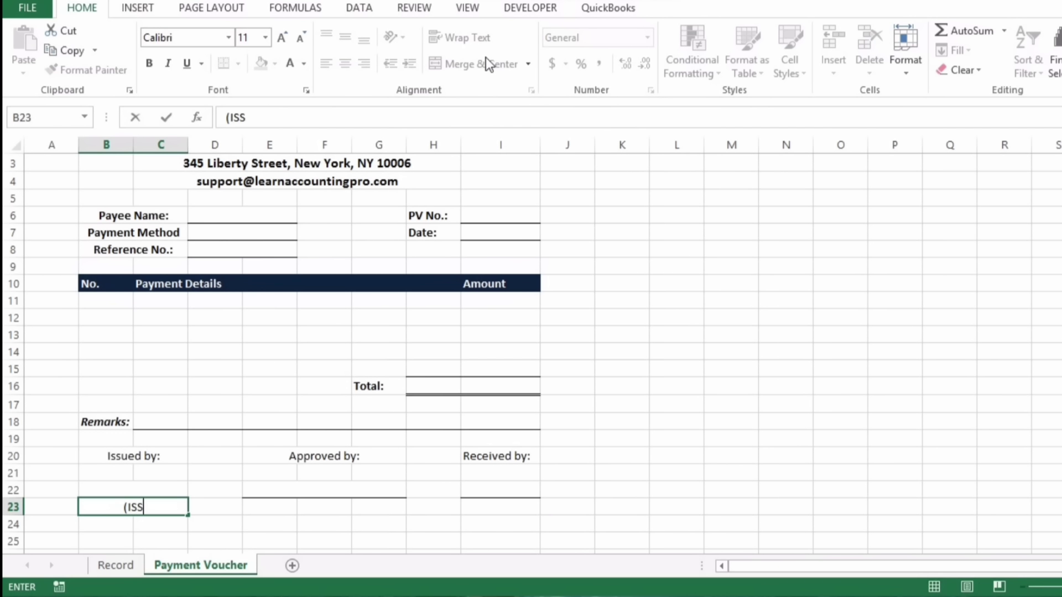
type("UER)")
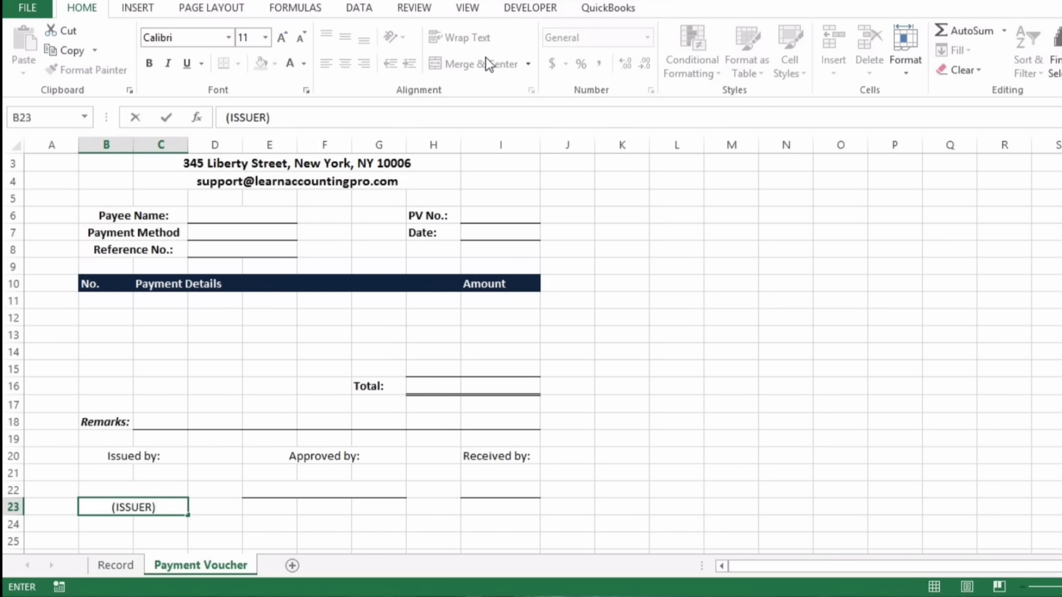
key("Return")
Step: Merge and center E23:G23 and enter (APPROVER) in it
key("Up")
key("Right")
key("Right")
key("shift+Right")
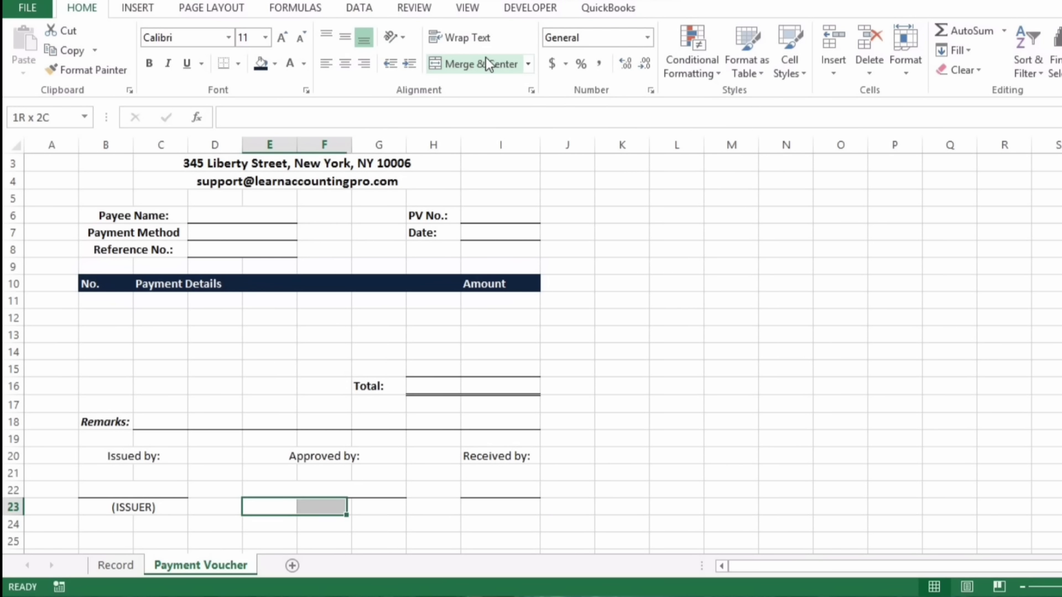
key("shift+Right")
left_click(486, 57)
type("(")
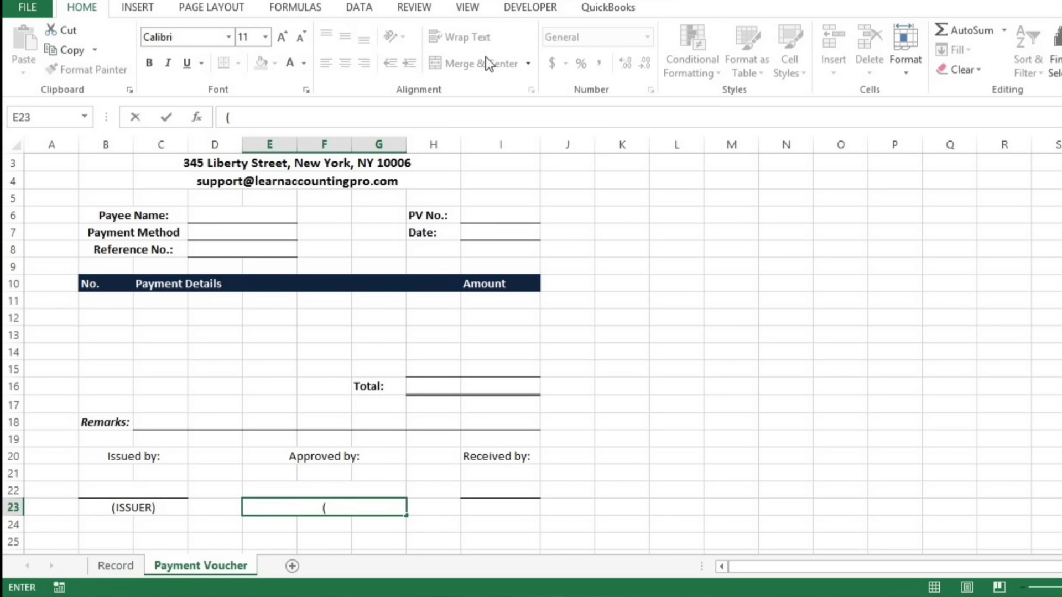
type("APPROVER")
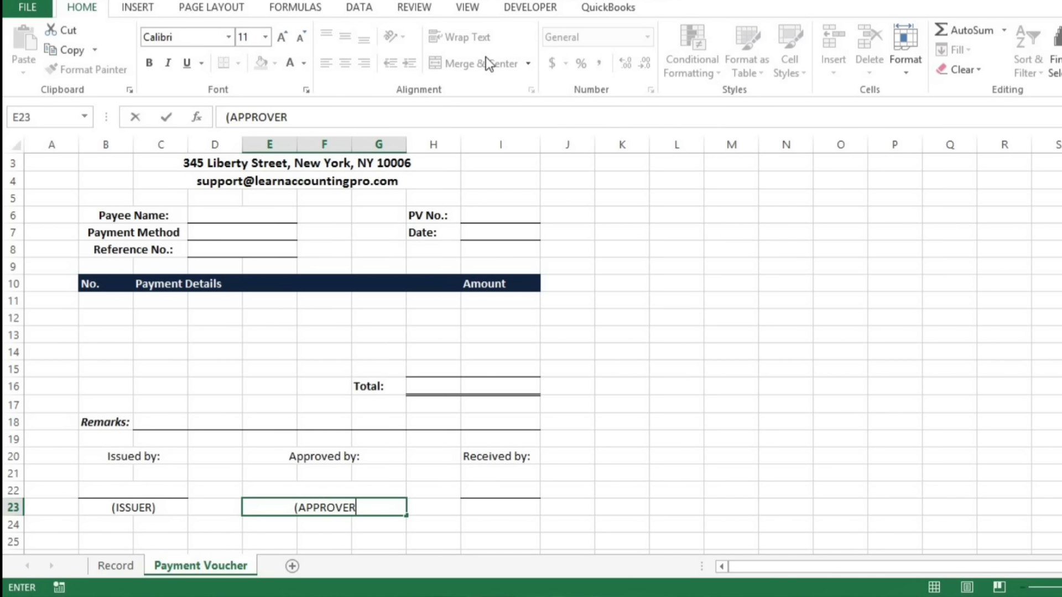
type(")")
Step: Enter (PAYEE) in I23 below the recipient's signature line
key("Right")
key("Right")
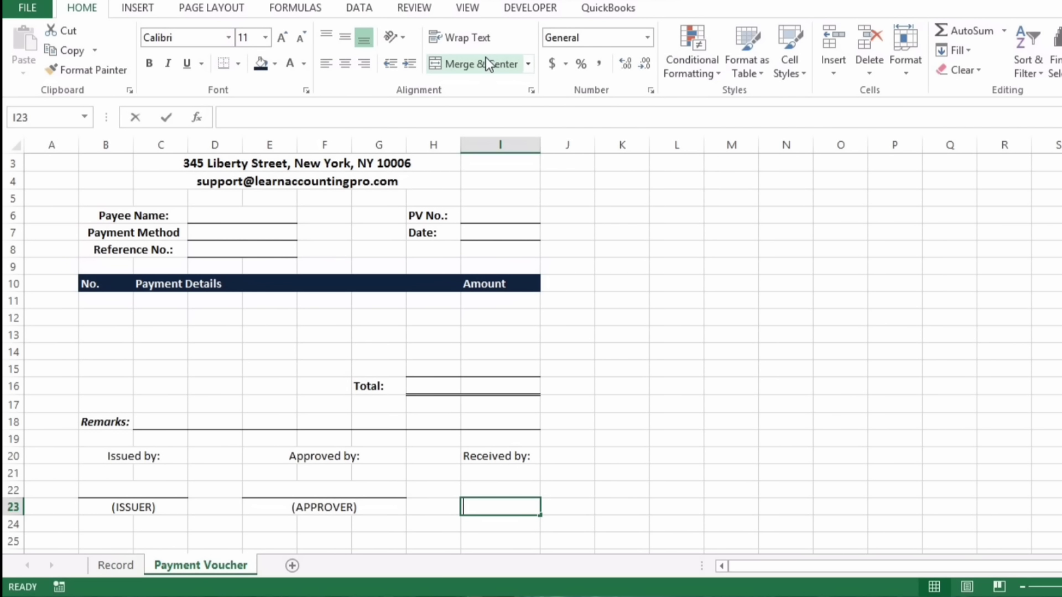
type("(PAYEE)")
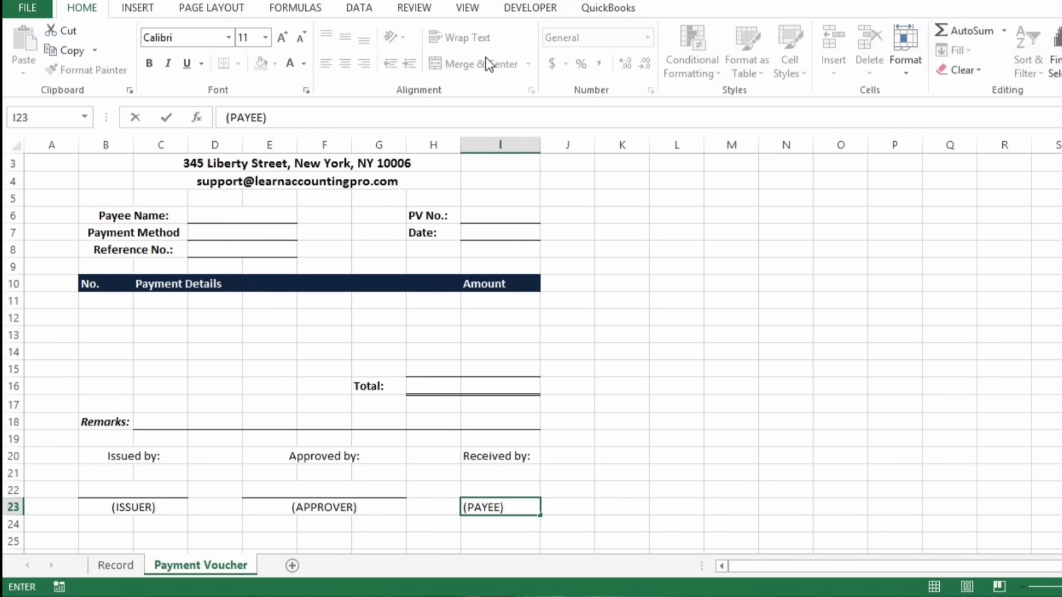
key("Return")
key("Up")
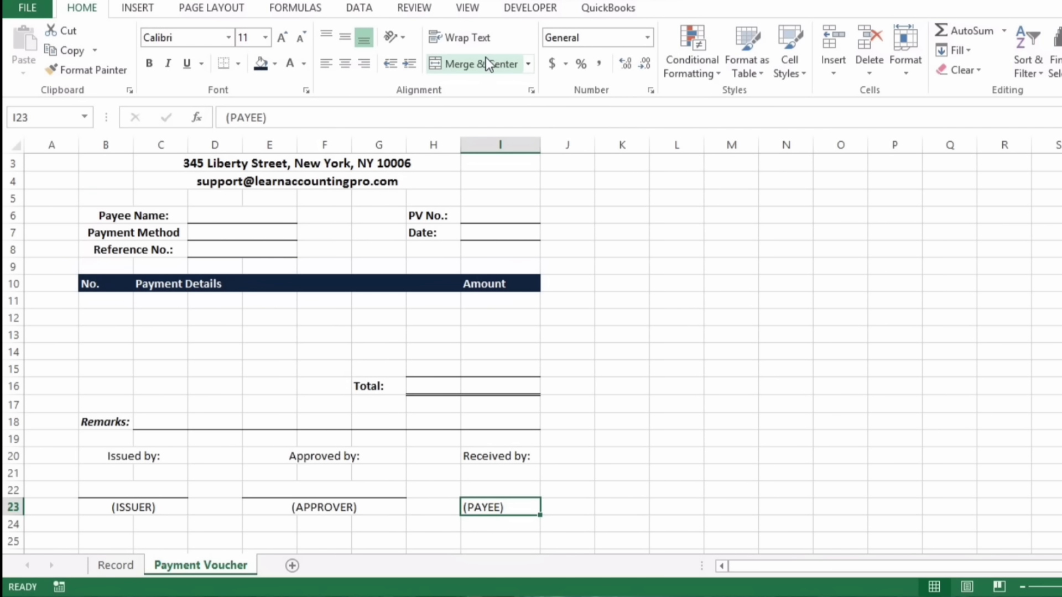
Step: Center the text of the (PAYEE) cell I23 and the Received by: cell I20
left_click(345, 64)
key("Up")
key("Up")
key("Up")
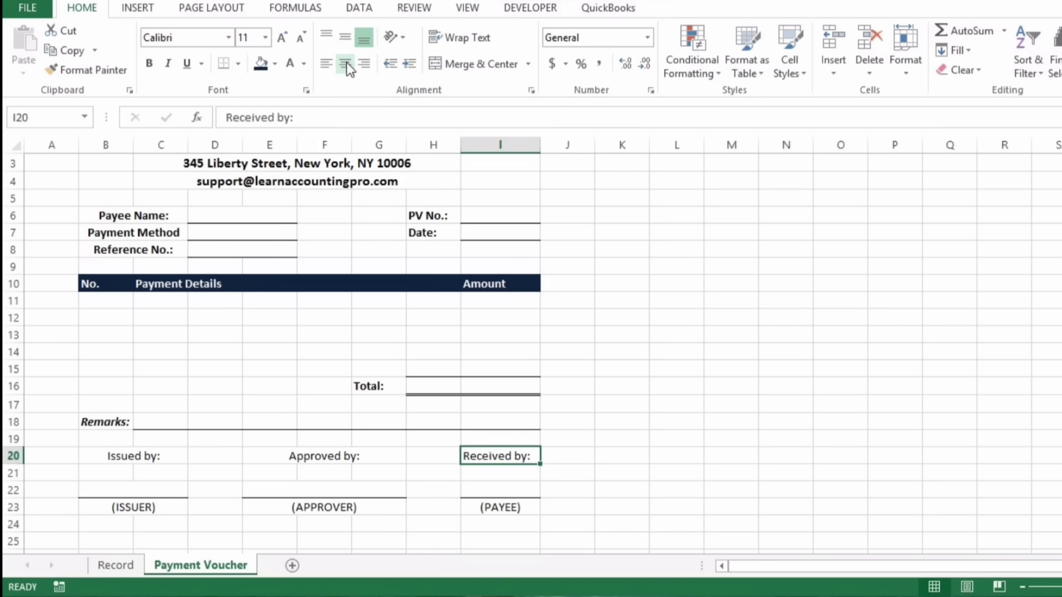
left_click(345, 64)
Step: Format the whole signature block B20:I23 as bold
key("Left")
key("Left")
key("Left")
key("Left")
key("Left")
key("Left")
key("Left")
key("shift+Right")
key("shift+Right")
key("shift+Right")
key("shift+Right")
key("shift+Right")
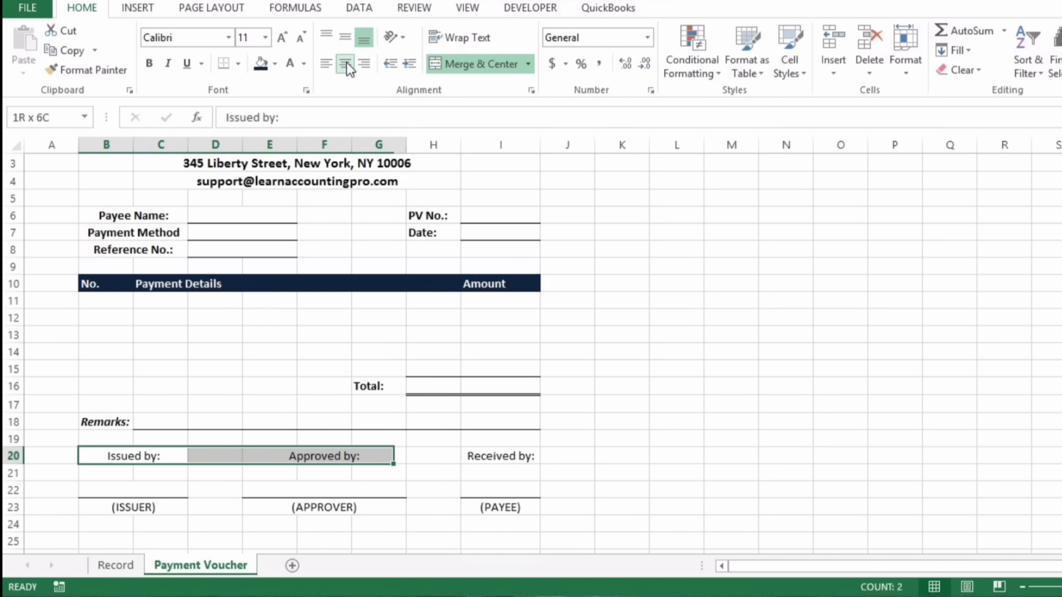
key("shift+Right")
key("shift+Right")
key("shift+Down")
key("shift+Down")
key("shift+Down")
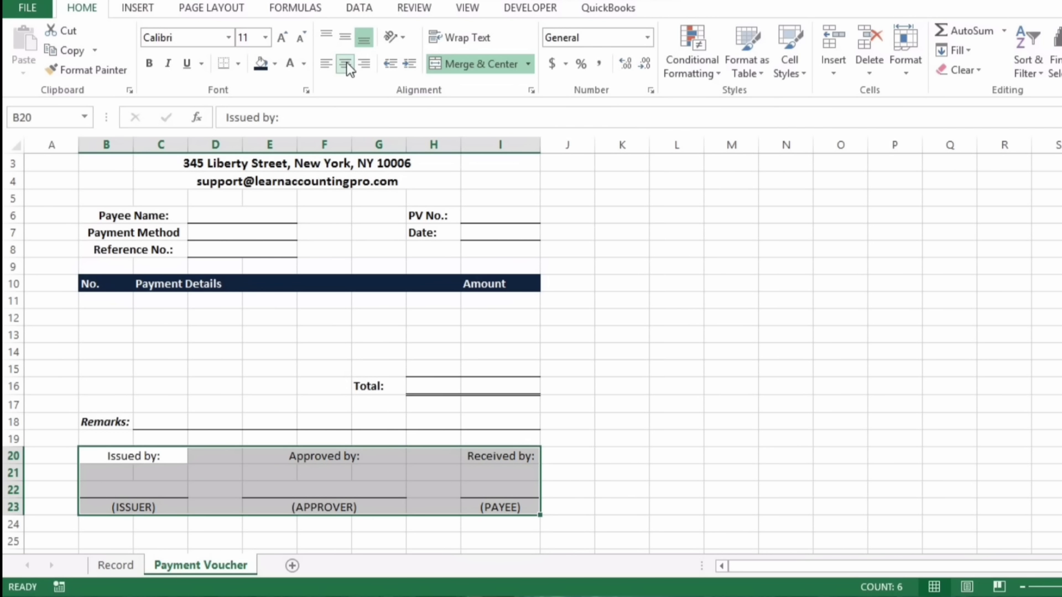
key("ctrl+b")
Step: Go back up to the PAYMENT VOUCHER heading and review the voucher layout
key("Up")
key("Up")
key("Up")
key("Up")
key("Up")
key("Up")
key("Up")
key("Up")
key("Up")
key("Up")
key("Up")
key("Up")
key("Up")
key("Up")
key("Up")
key("Up")
key("Up")
key("Up")
key("Up")
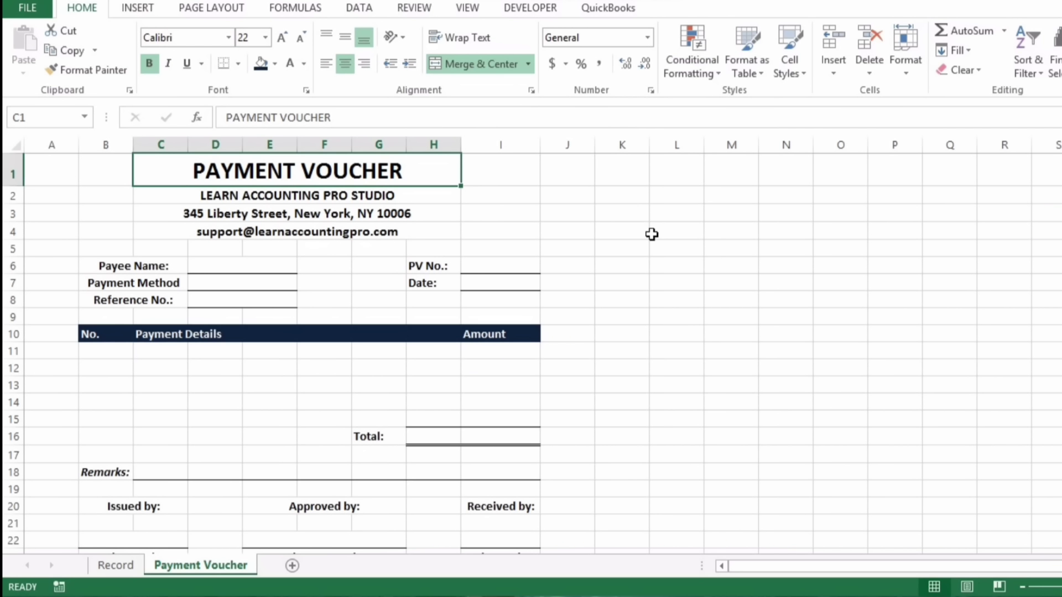
Step: Enter the label PV No.: in L4, beside the voucher form
left_click(719, 232)
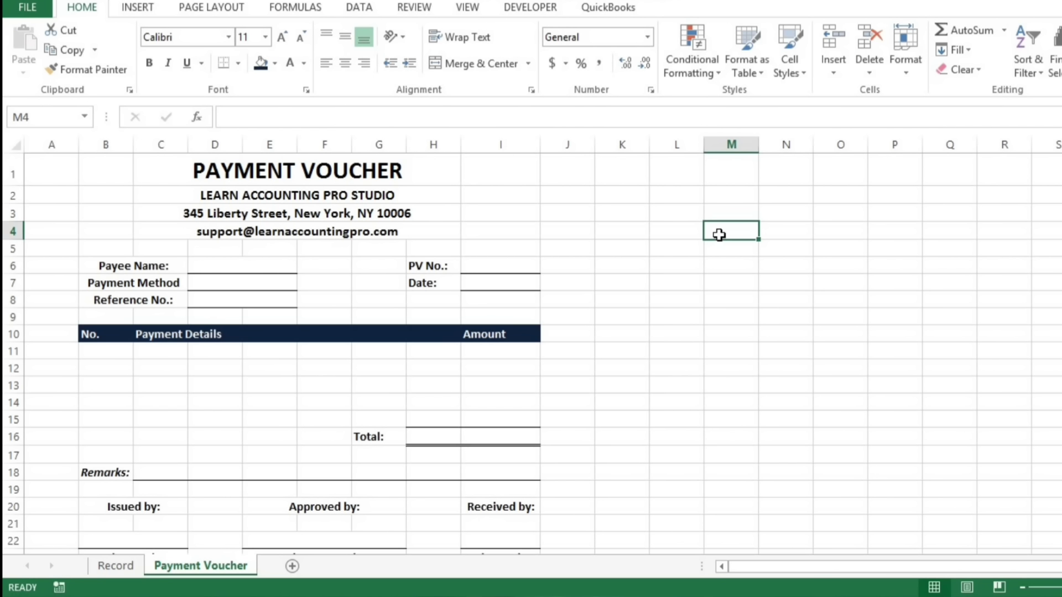
key("Left")
type("P")
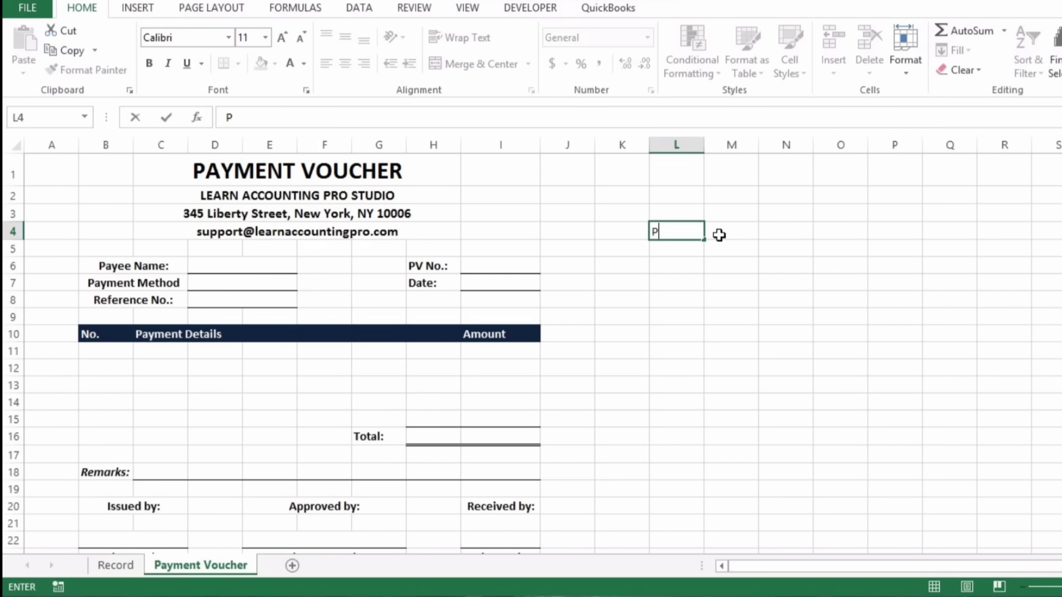
type("V No.:")
key("Return")
Step: Enter 1001 in M4 as the voucher number input and apply outside borders to the cell
left_click(719, 235)
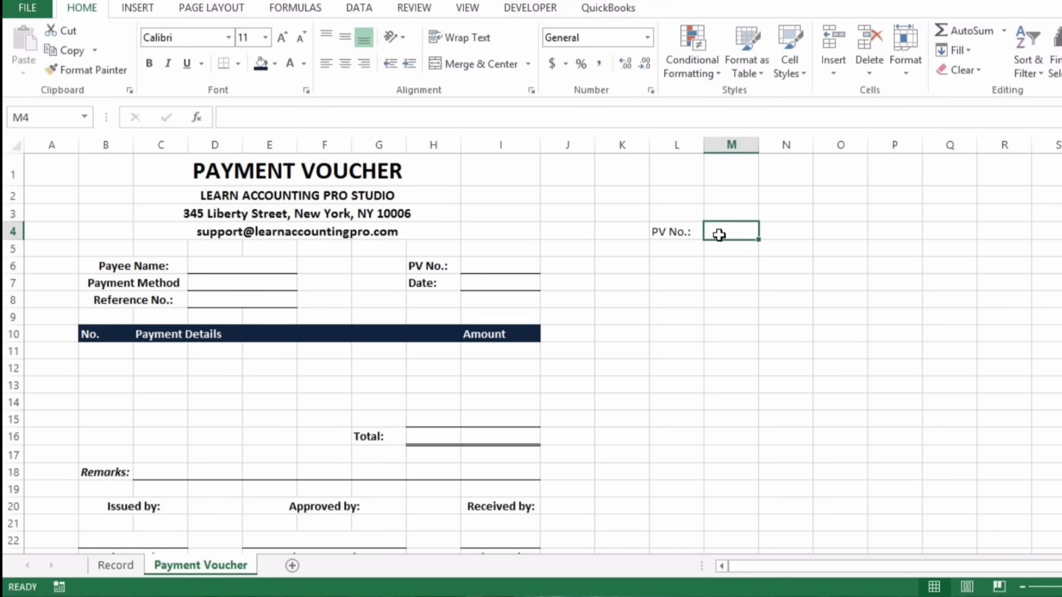
type("1001")
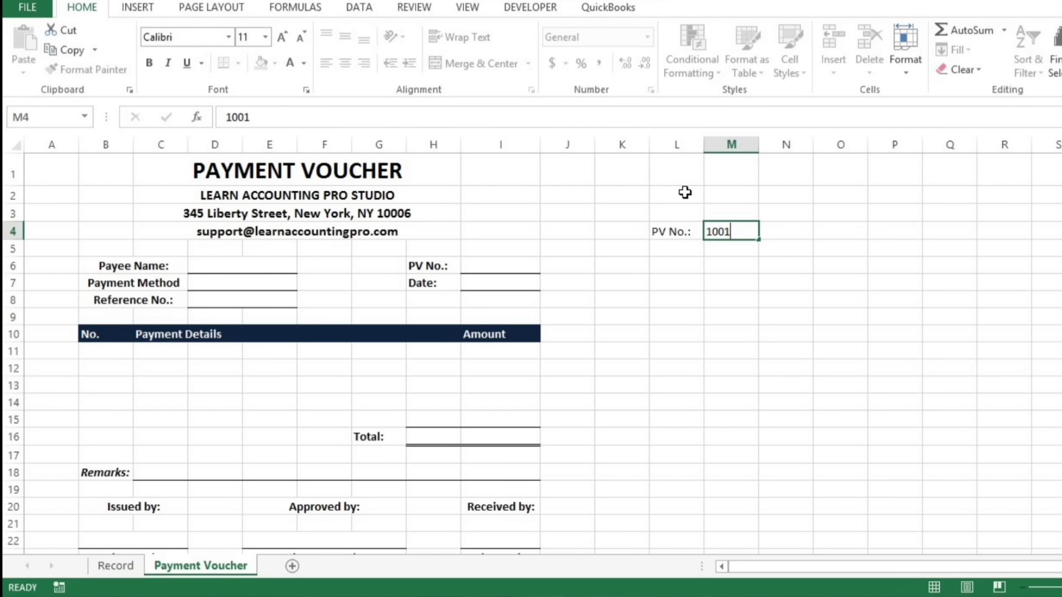
key("ctrl+Return")
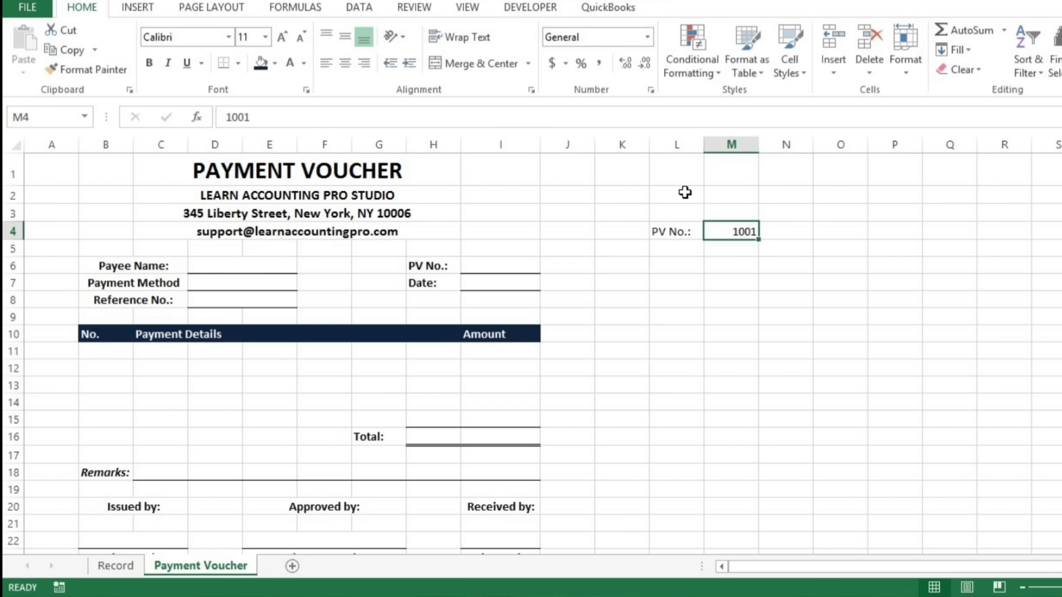
left_click(238, 63)
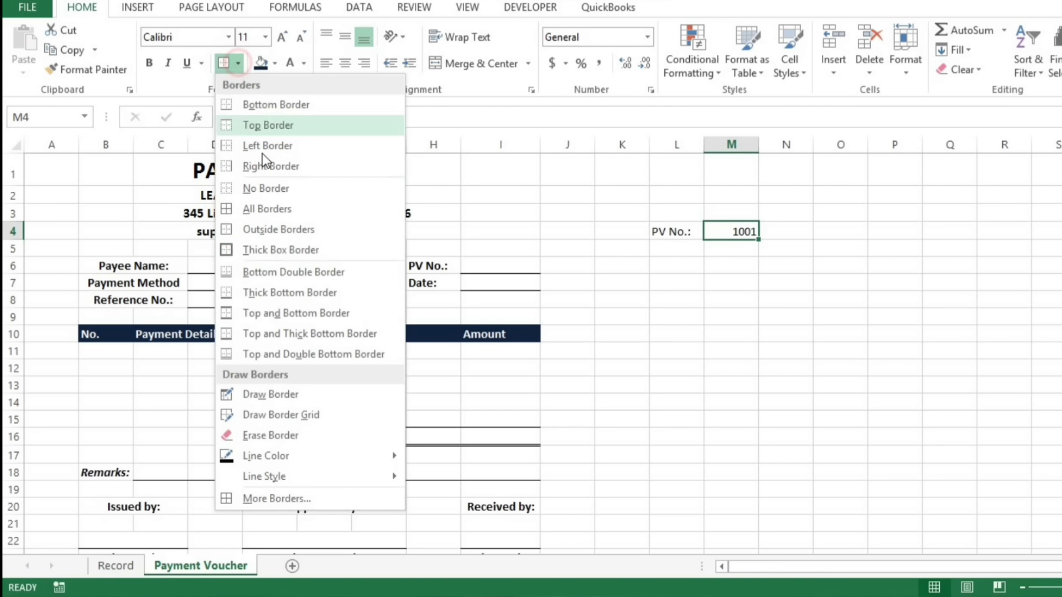
left_click(272, 230)
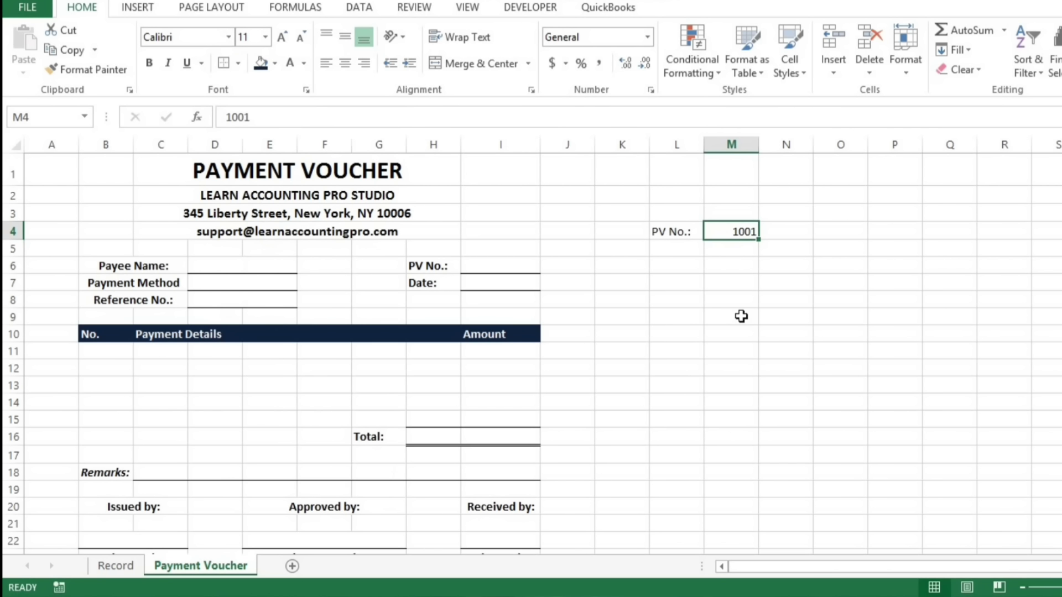
Step: Link the voucher's PV No. cell I6 to the number input cell with the formula +M4
key("Down")
key("Down")
key("Up")
key("Up")
key("Down")
key("Down")
key("Left")
key("Left")
key("Left")
key("Left")
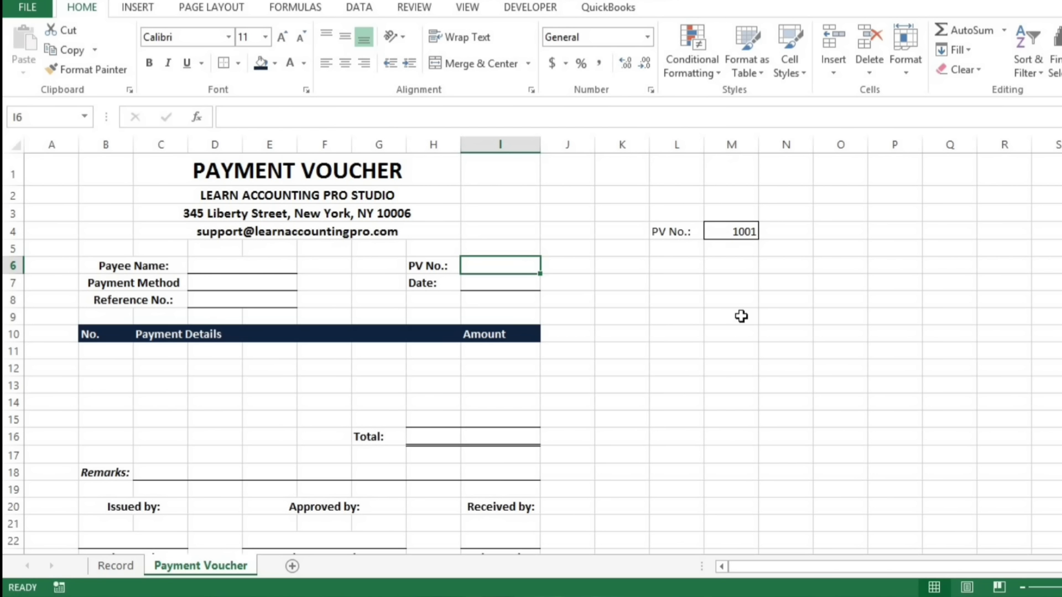
type("+")
key("Right")
key("Right")
key("Right")
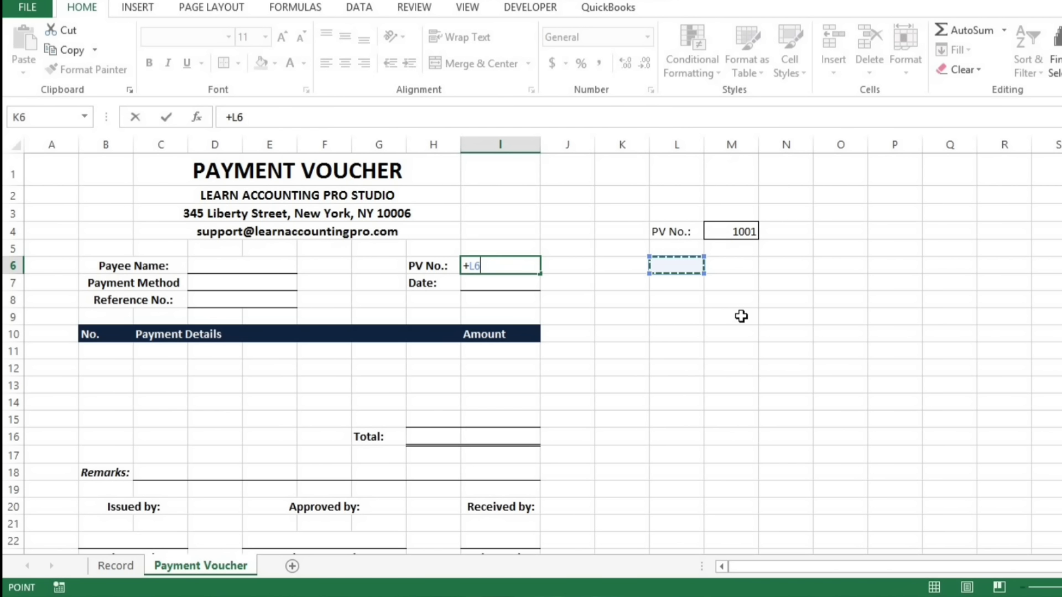
key("Right")
key("Up")
key("Up")
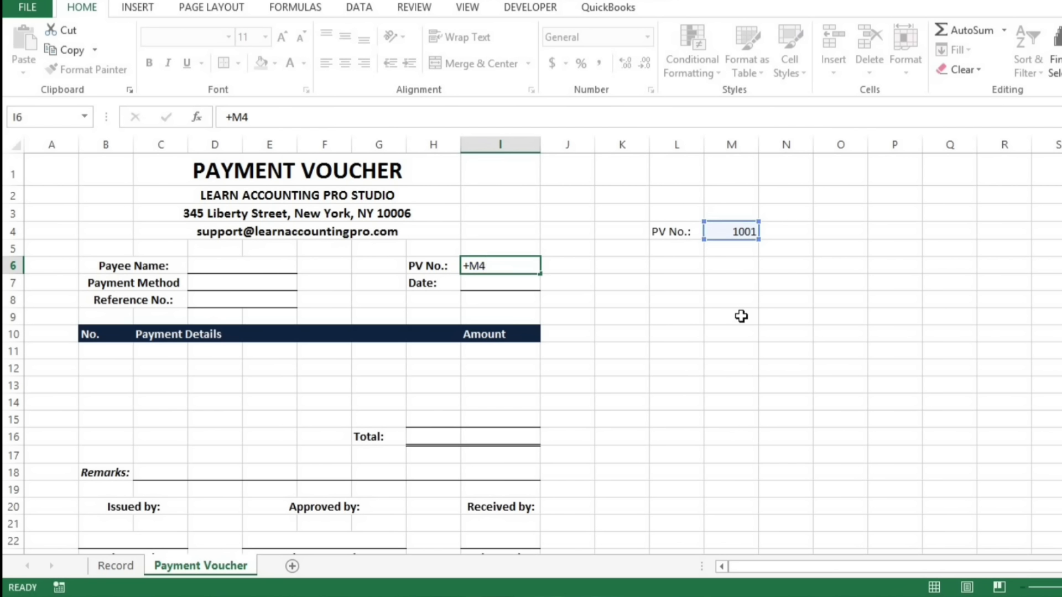
key("Return")
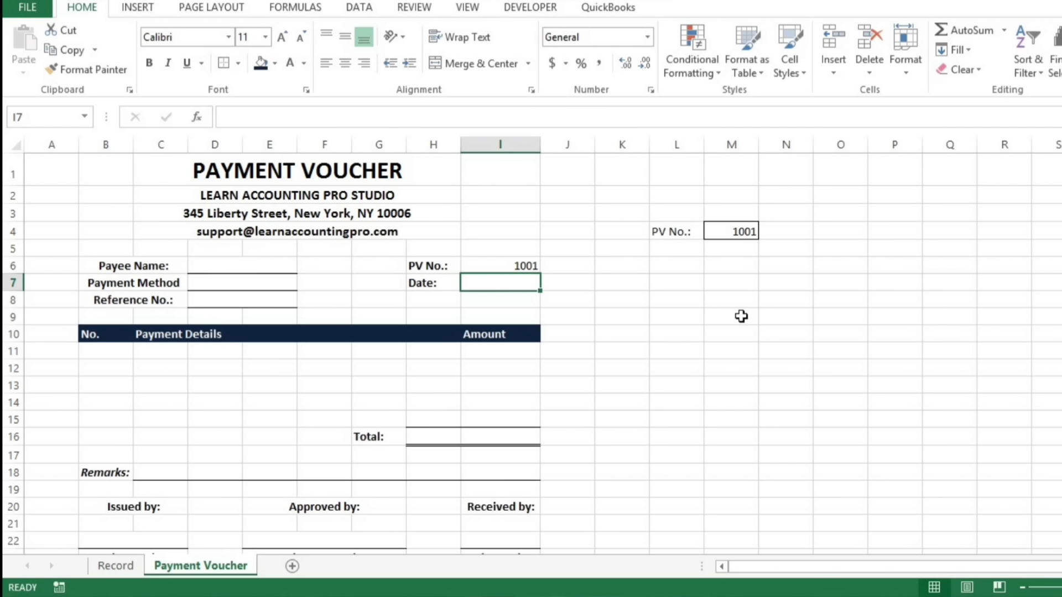
Step: Enter =VLOOKUP($M$4,Table1,4,FALSE) in C11 to pull Item 1 into the first Payment Details line
left_click(156, 357)
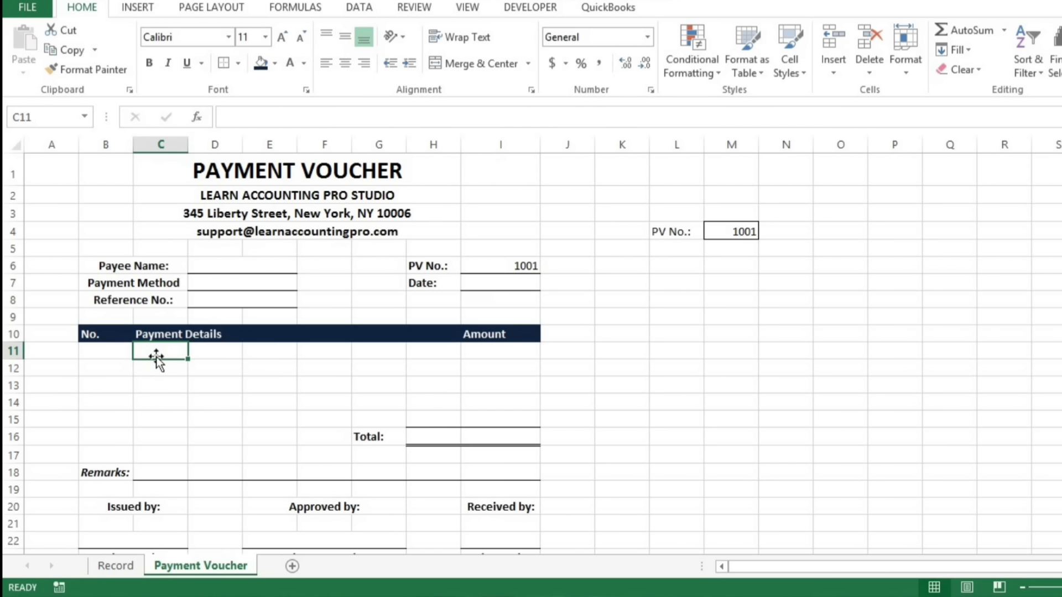
type("=")
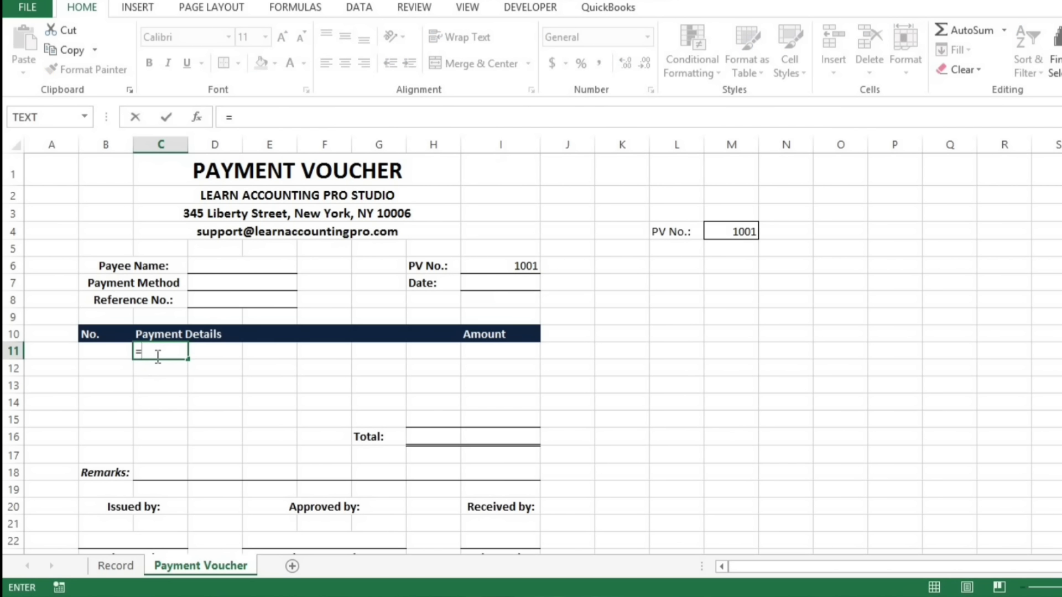
type("vloo")
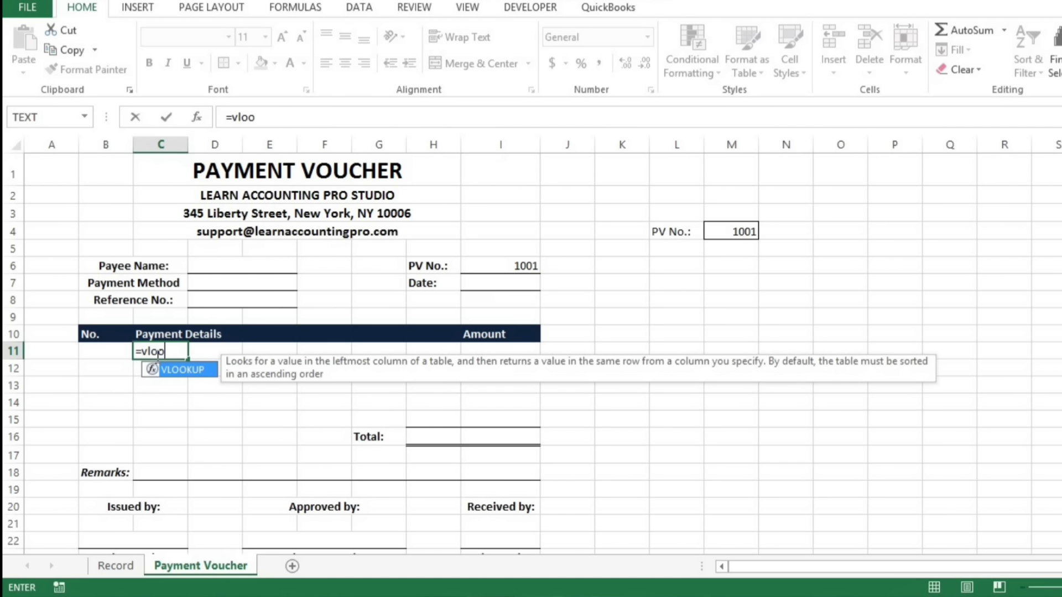
type("kup")
key("Tab")
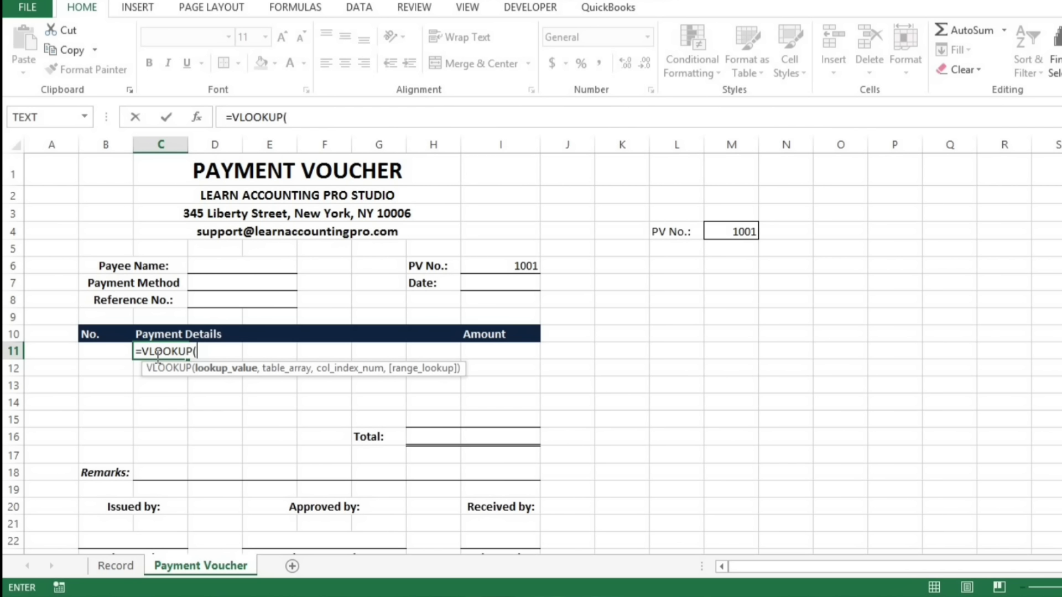
left_click(720, 230)
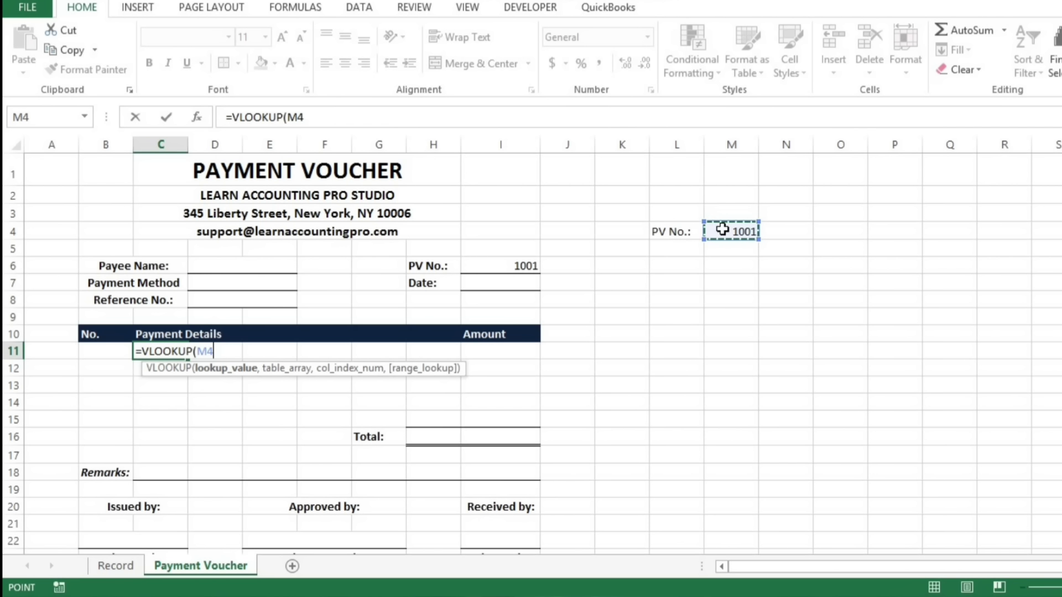
key("F4")
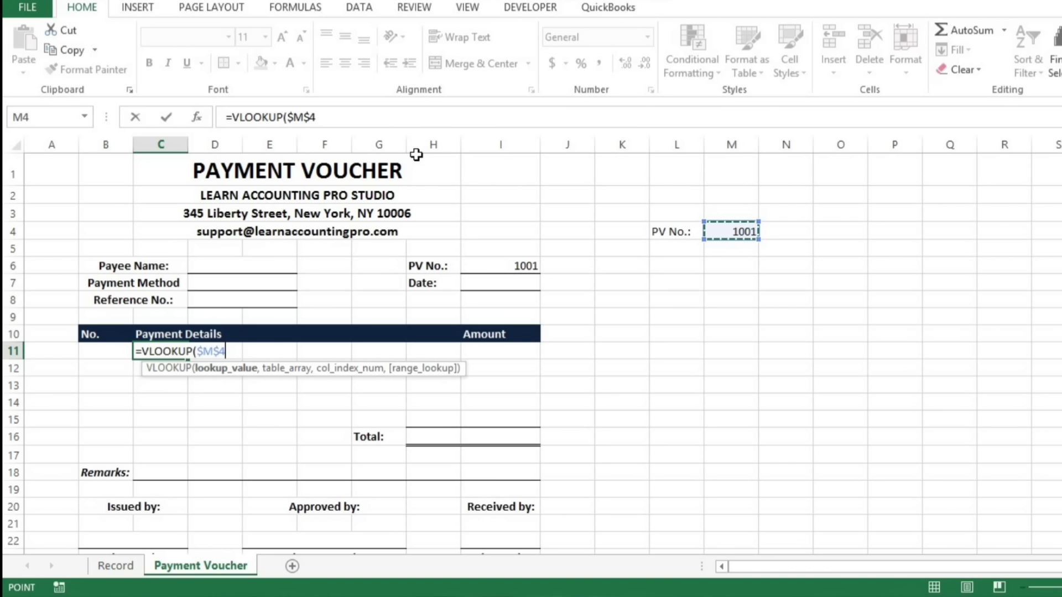
type(",")
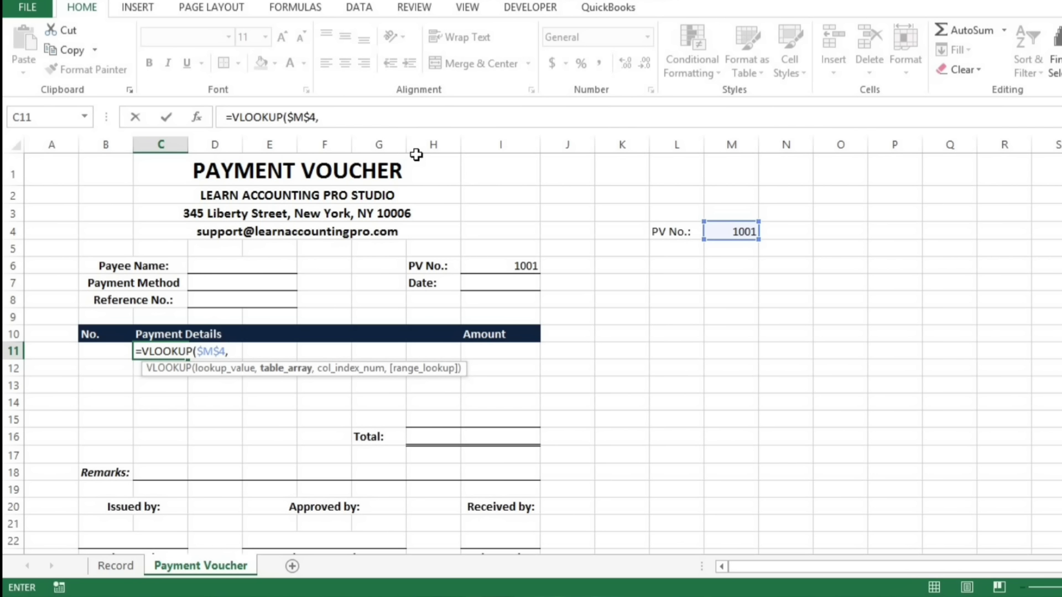
type("Tabl")
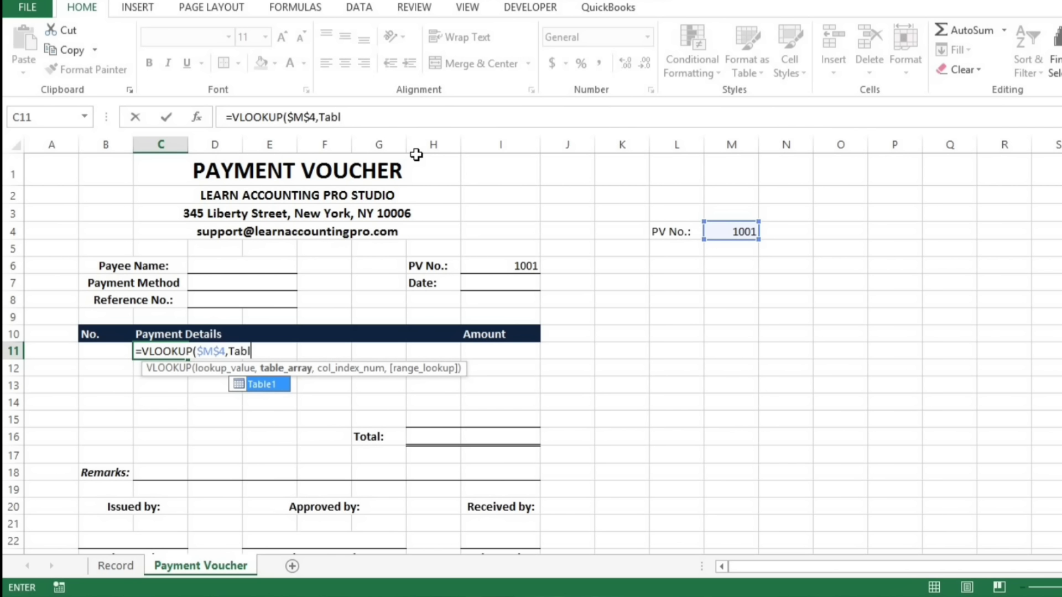
type("e1,")
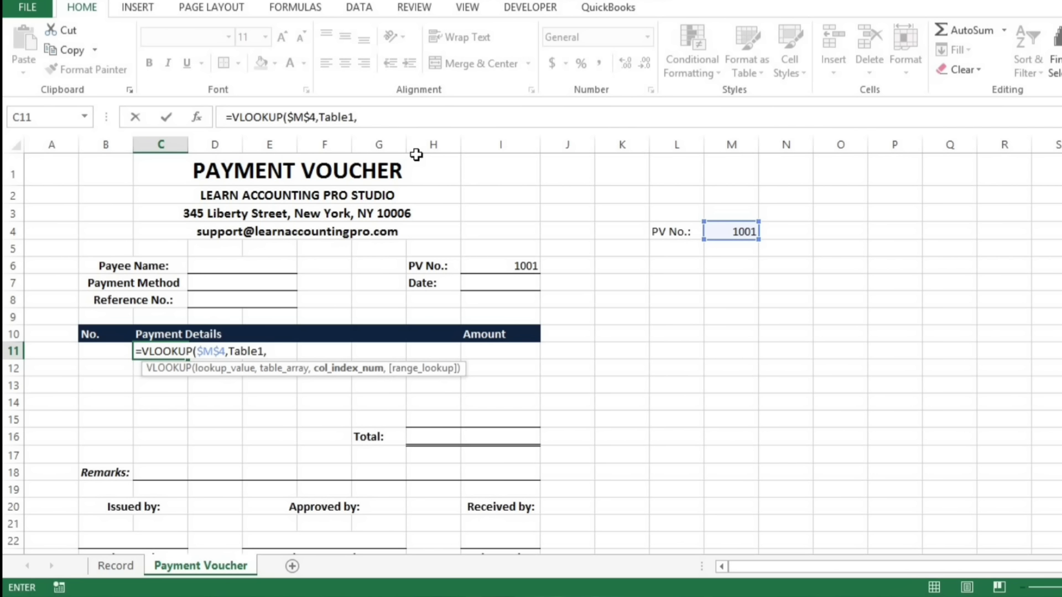
key("ctrl+Page_Up")
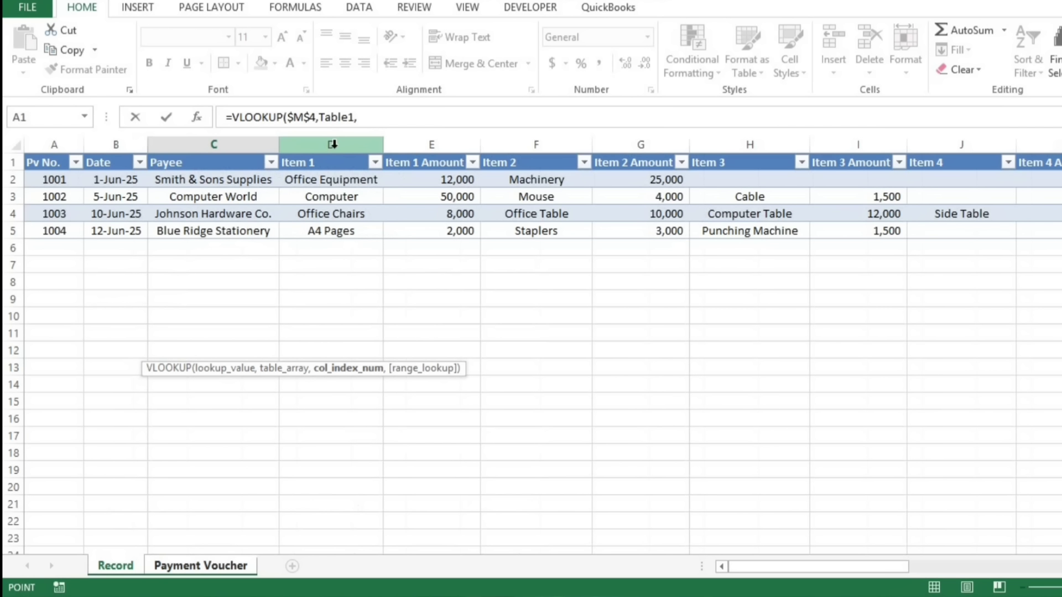
key("ctrl+Page_Down")
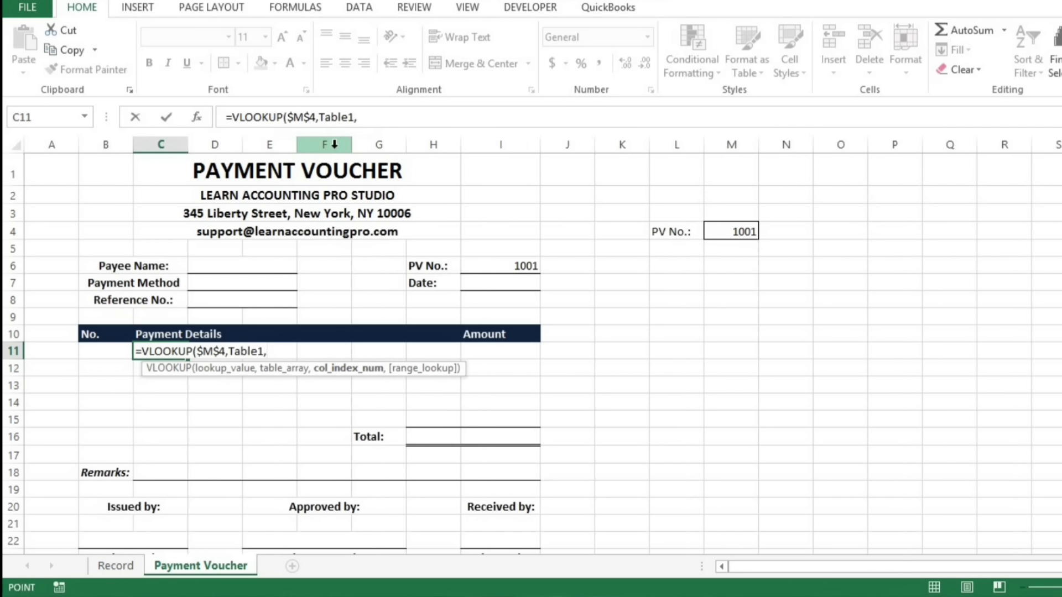
type("4")
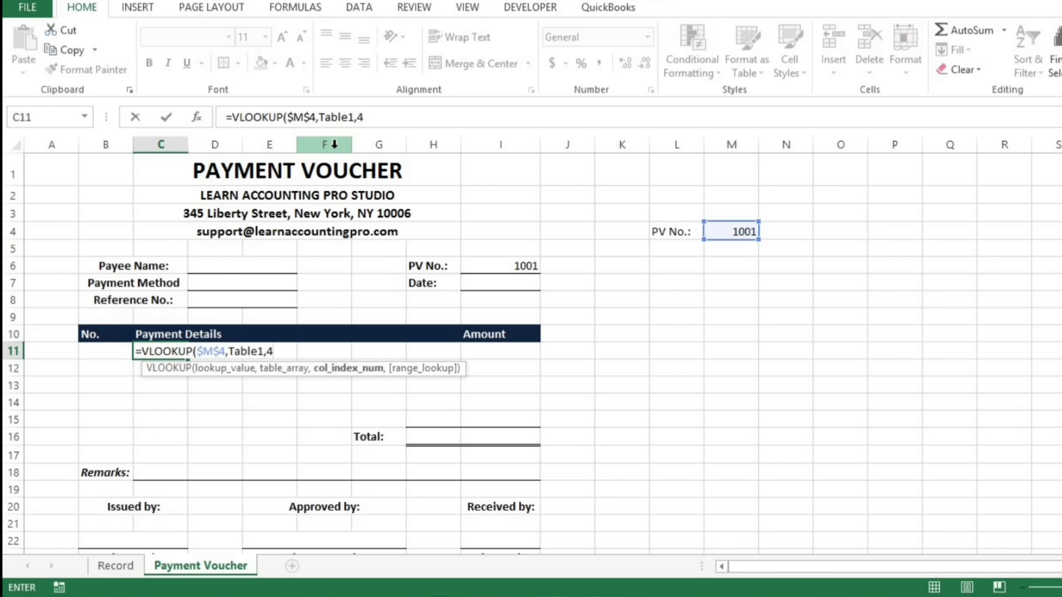
type(",")
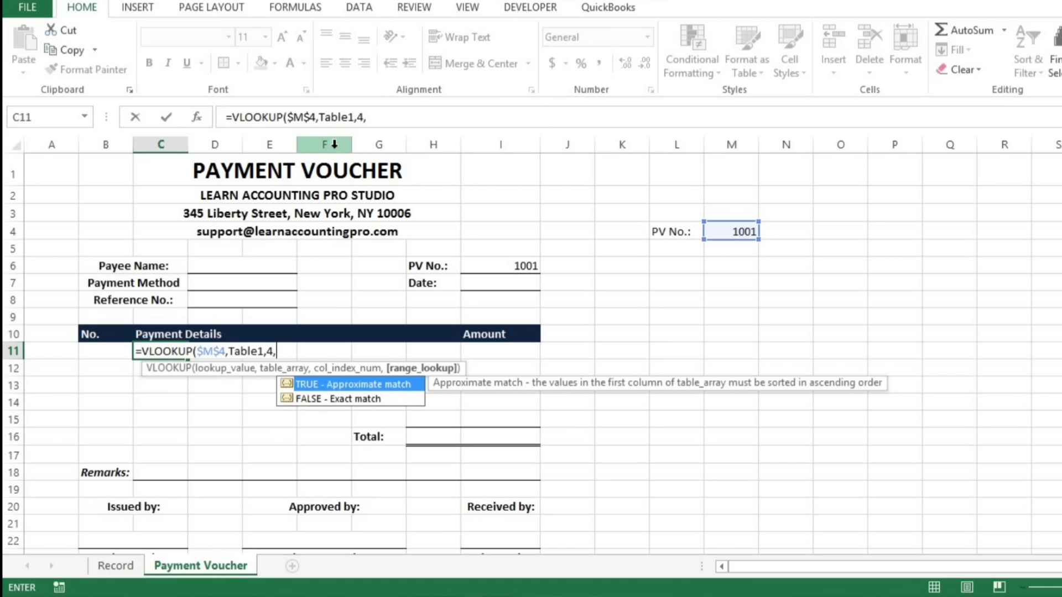
type("false")
type(")")
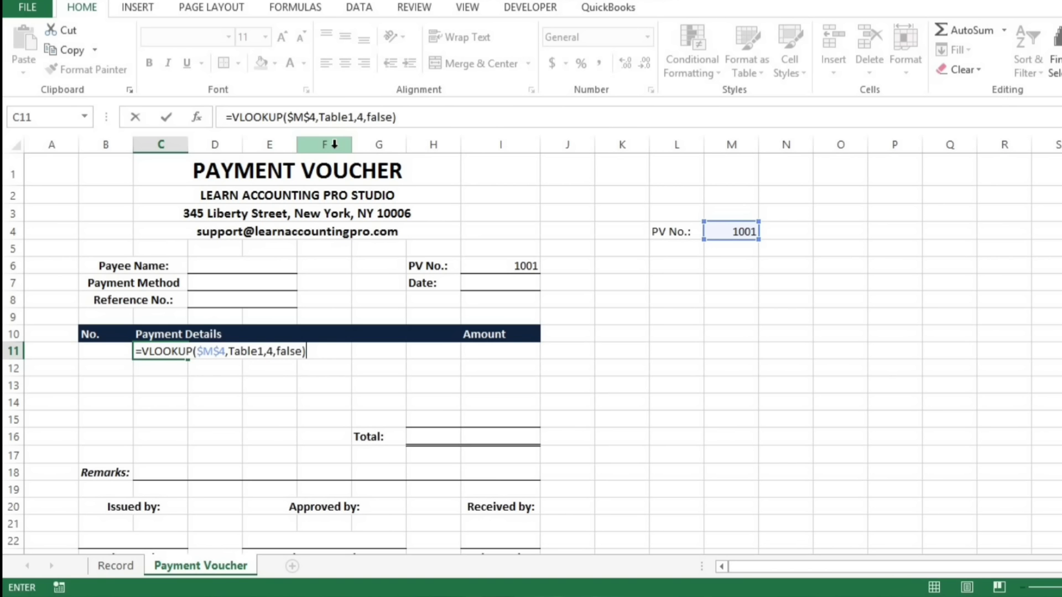
key("Return")
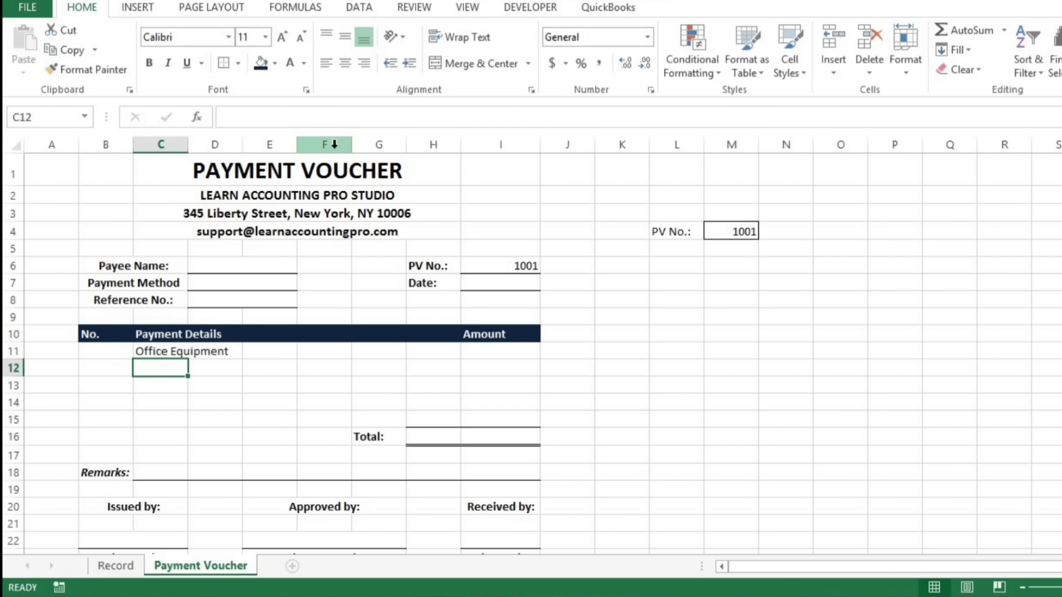
Step: Fill the C11 lookup formula down through C15 and set the column index in C12 to 6 for Item 2
key("Up")
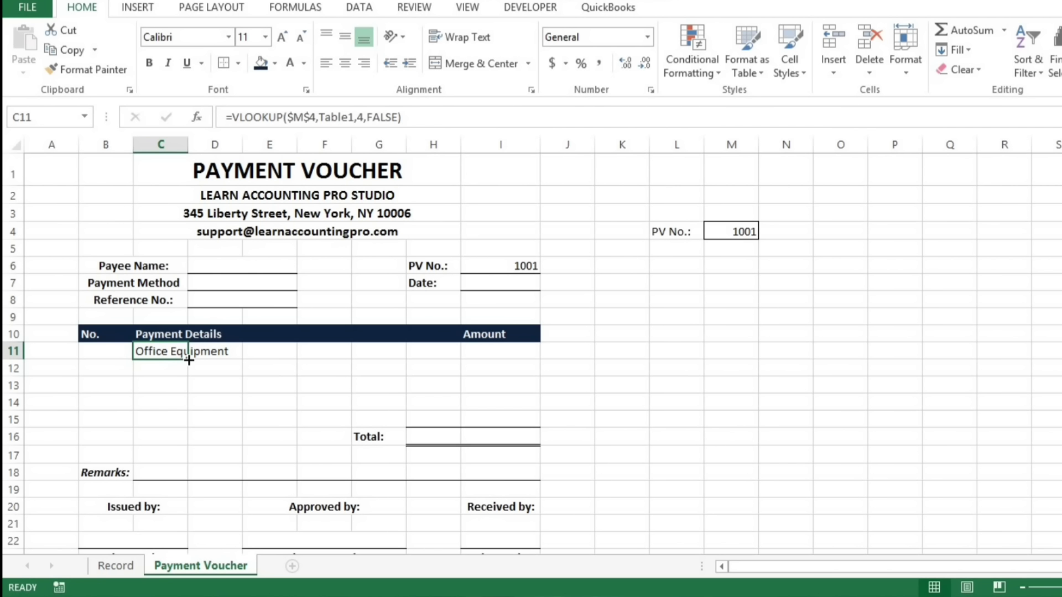
left_click_drag(189, 360, 188, 425)
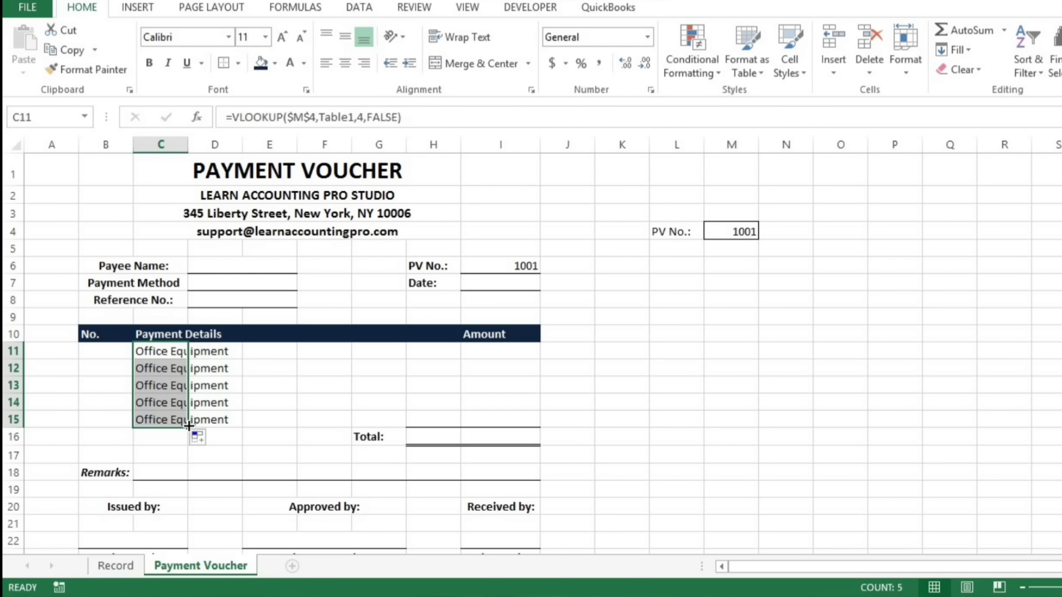
key("Down")
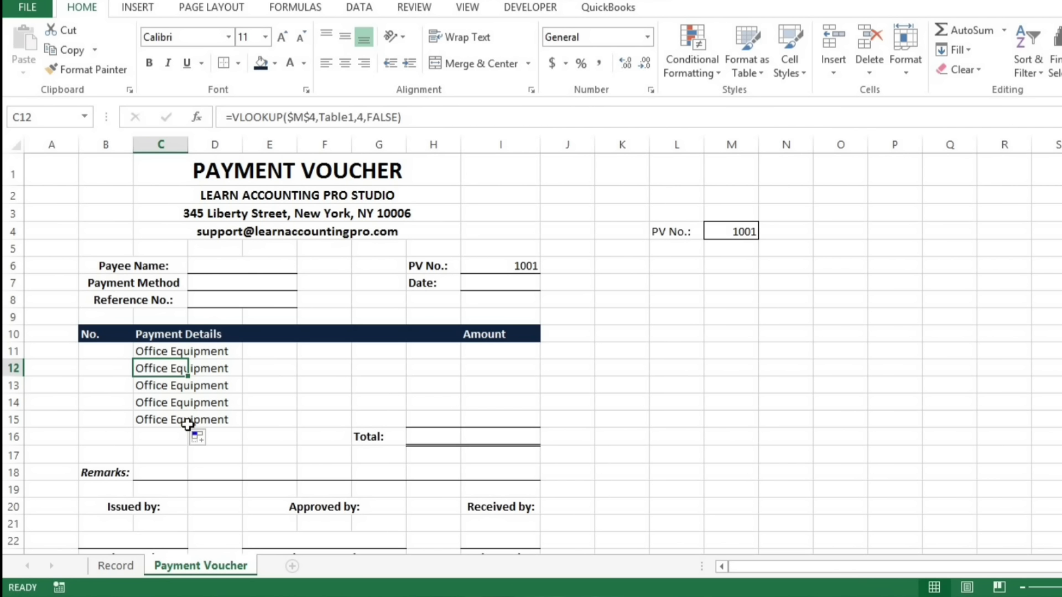
key("F2")
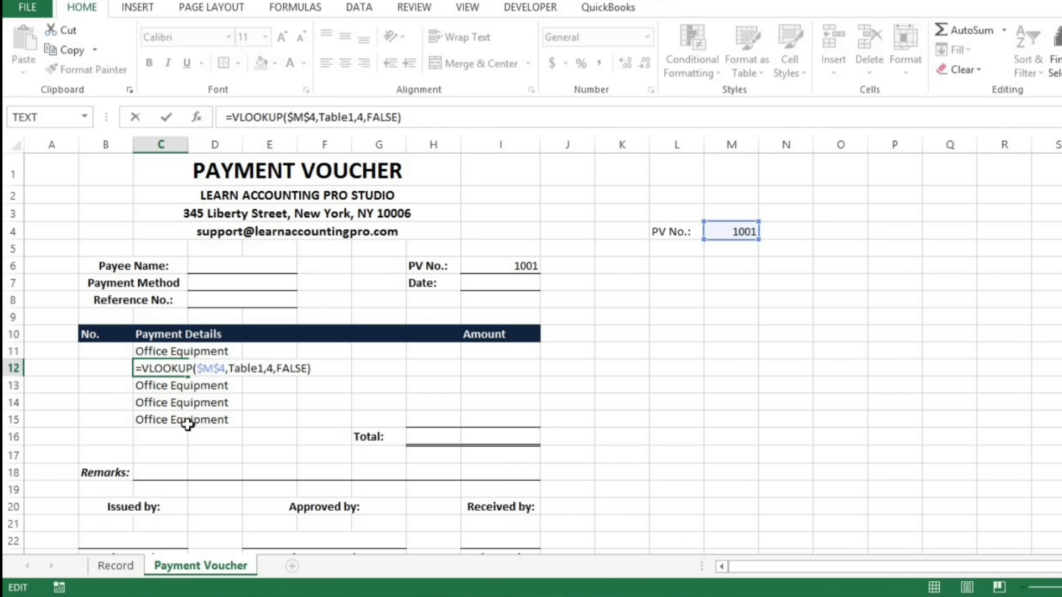
key("Left")
key("Left")
key("Left")
key("Left")
key("Left")
key("Left")
key("Left")
key("BackSpace")
type("6")
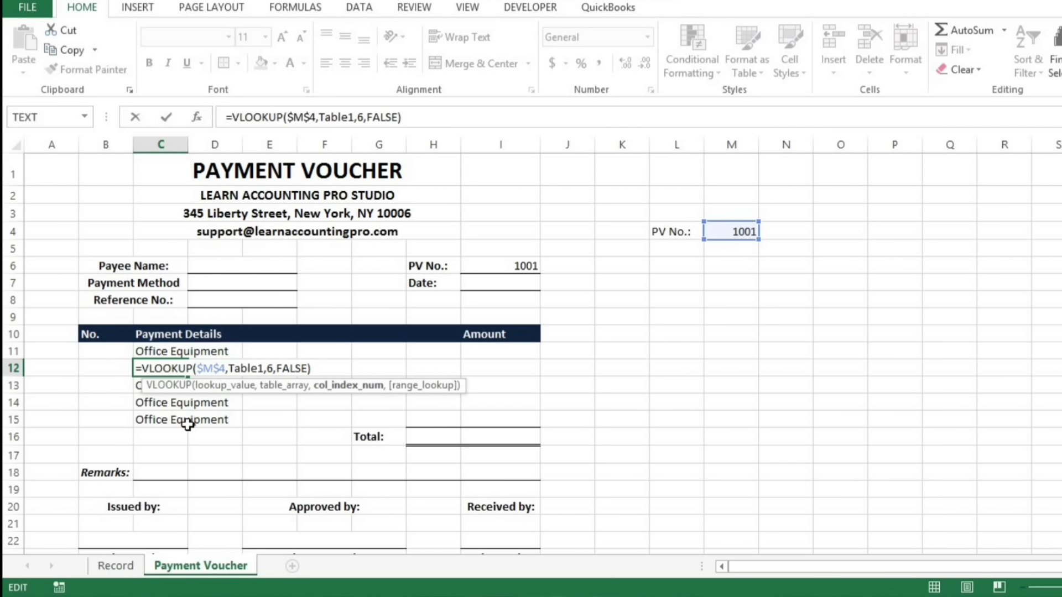
key("Return")
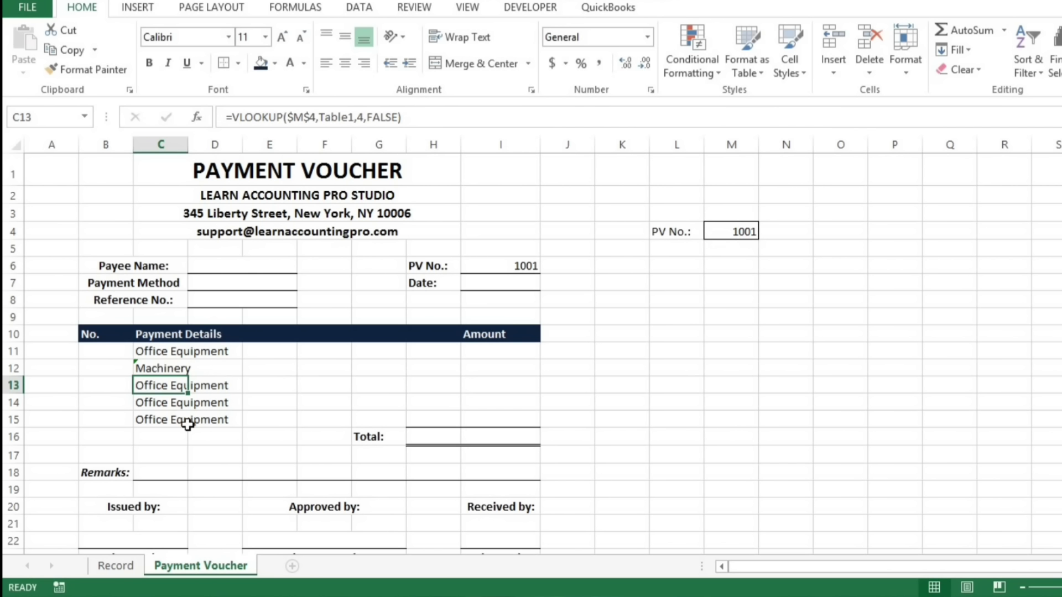
Step: Check the Item 3 column position in the Record sheet and set the column index of the C13 lookup to 8
key("ctrl+Page_Up")
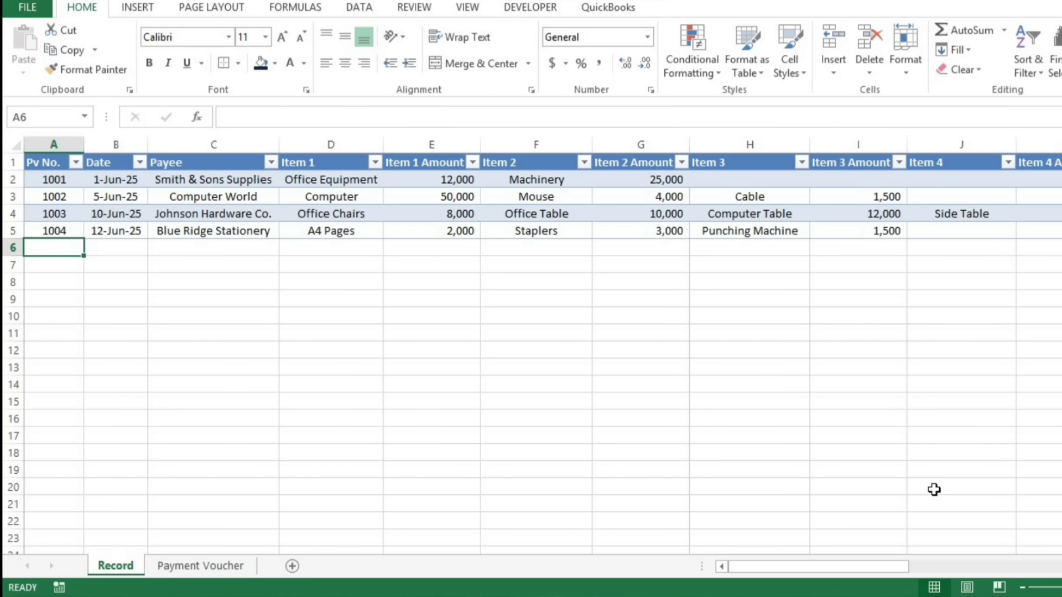
scroll(542, 354, "right", 2)
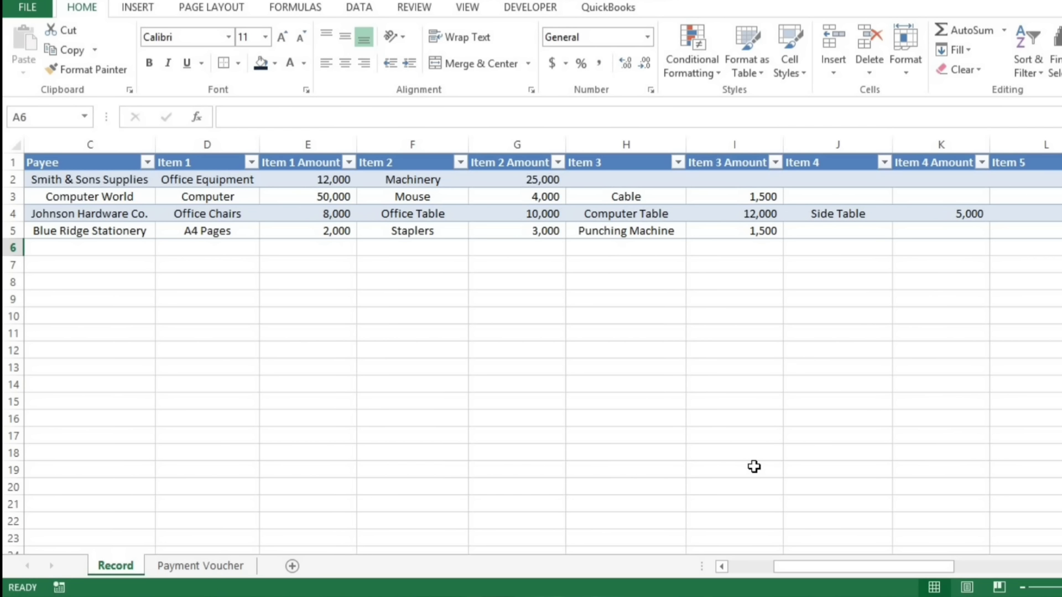
key("ctrl+Page_Down")
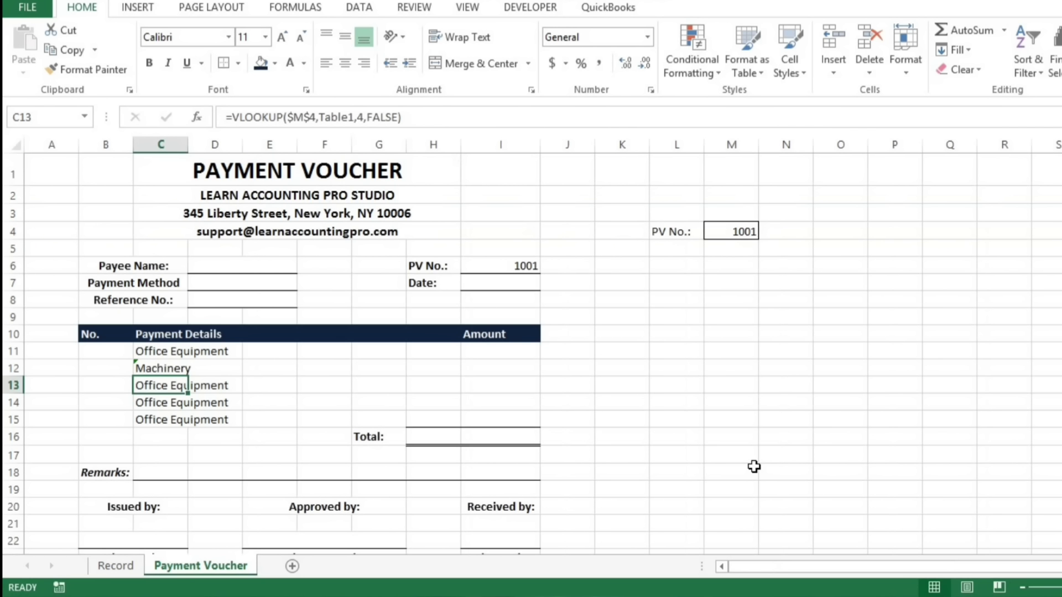
key("F2")
key("Left")
key("Left")
key("Left")
key("Left")
key("Left")
key("Left")
key("Left")
key("BackSpace")
type("8")
key("Return")
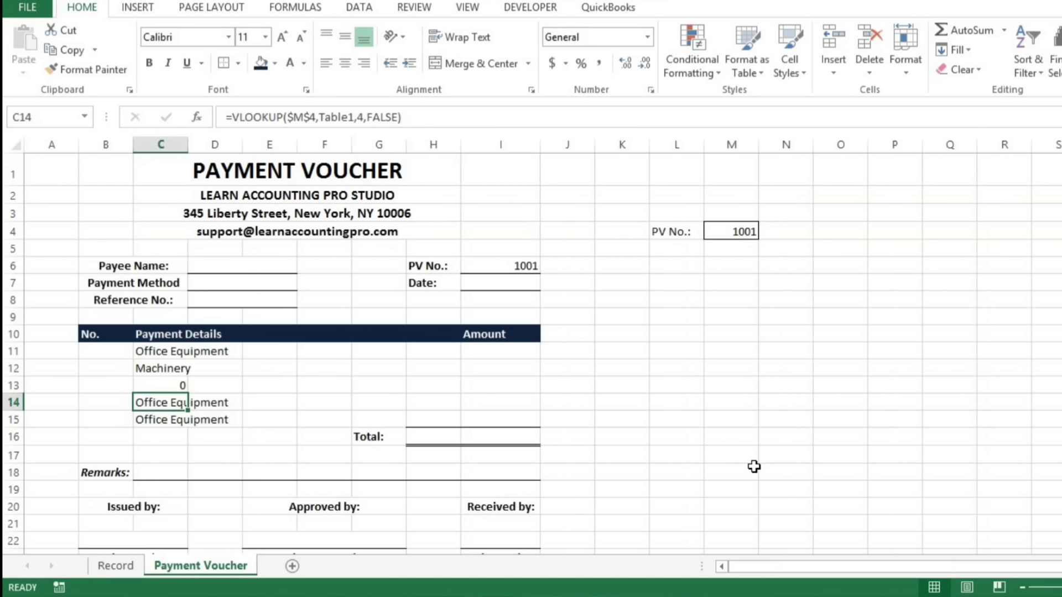
Step: Set the column index of the VLOOKUP in C14 to 10 for the fourth payment item
key("F2")
key("Left")
key("Left")
key("Left")
key("Left")
key("Left")
key("Left")
key("Left")
key("BackSpace")
type("10")
key("Return")
Step: Set the column index of the VLOOKUP in C15 to 12 for the fifth payment item
key("F2")
key("Left")
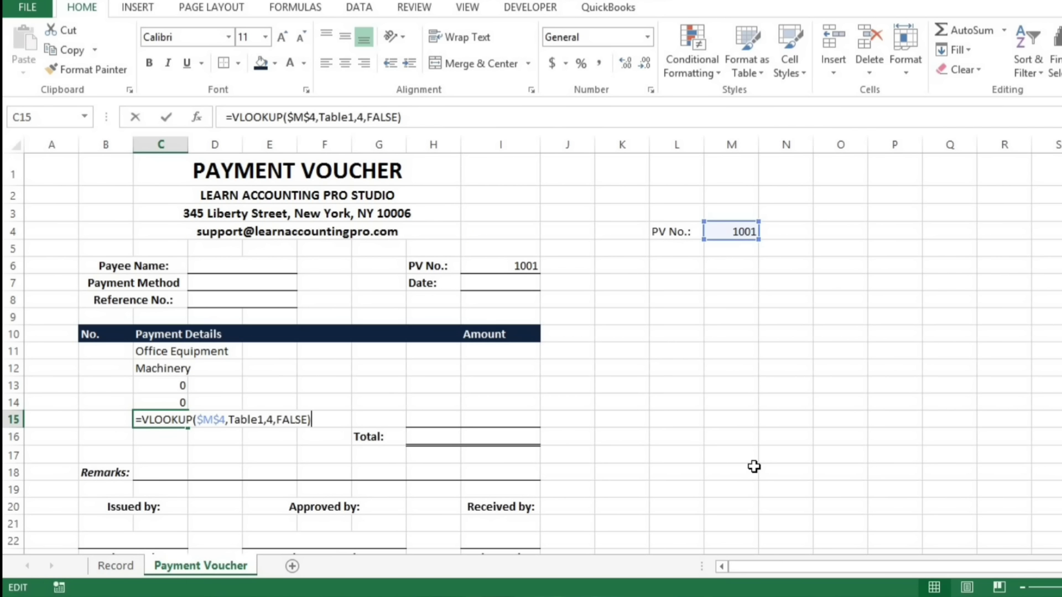
key("Left")
key("Left")
key("Left")
key("Left")
key("Left")
key("Left")
key("BackSpace")
type("12")
key("Return")
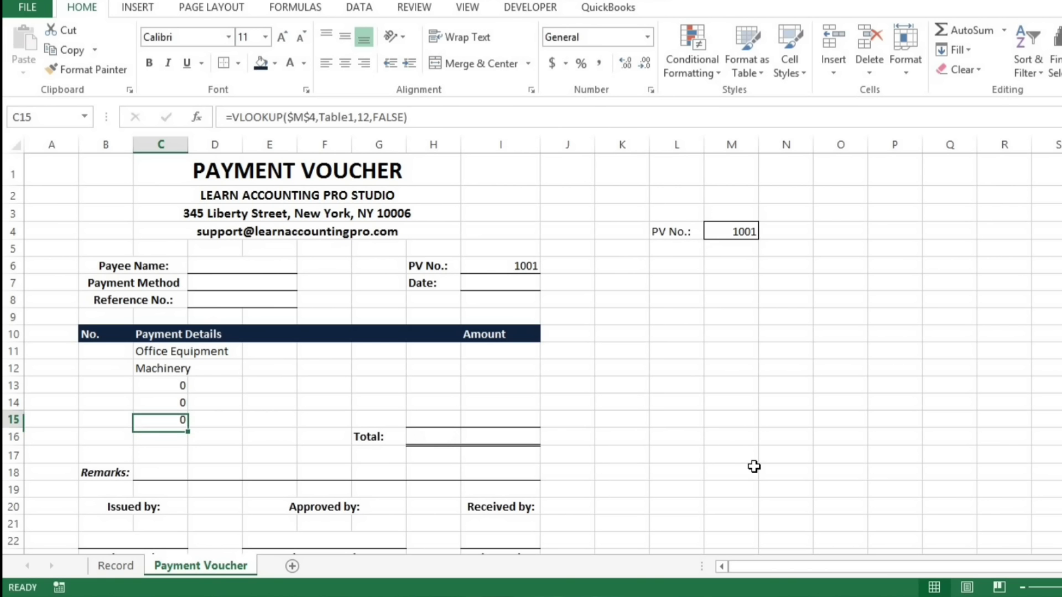
key("Up")
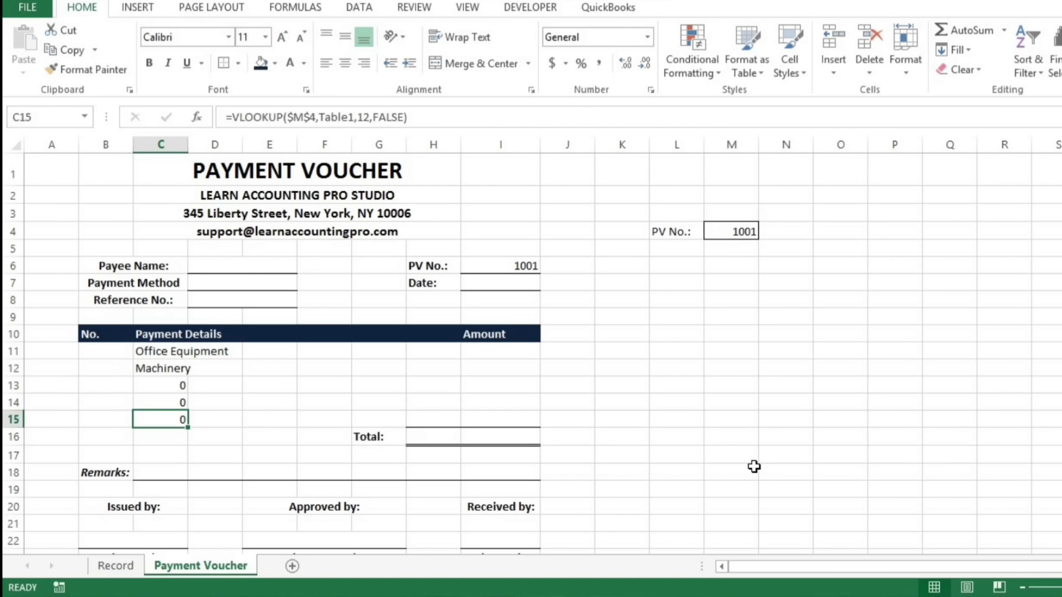
Step: Compare the item columns for voucher 1001 in the Record sheet with the voucher's Payment Details lines
key("ctrl+Page_Up")
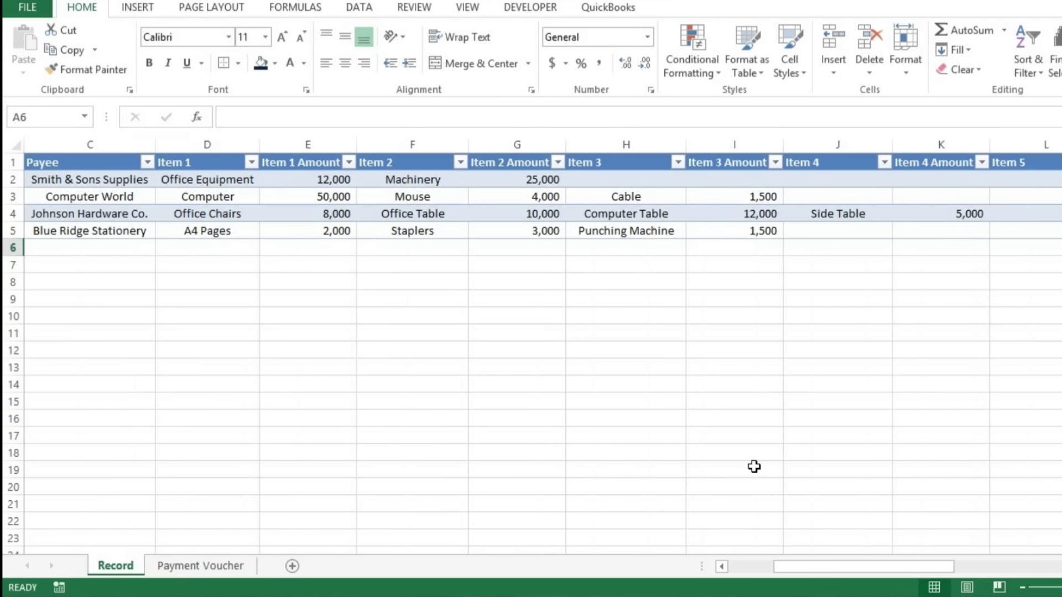
key("ctrl+Page_Down")
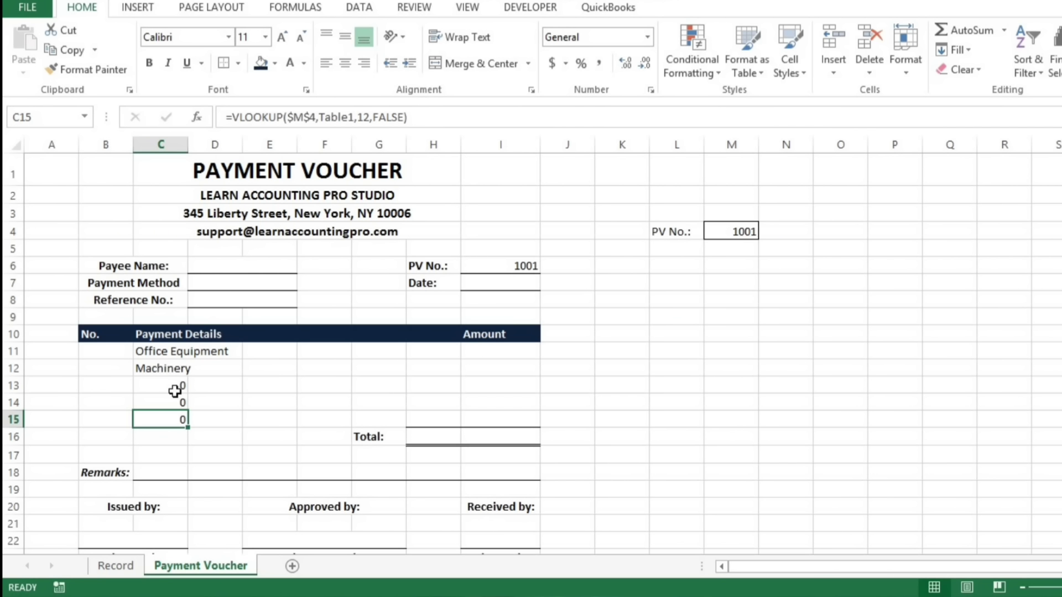
key("ctrl+Page_Up")
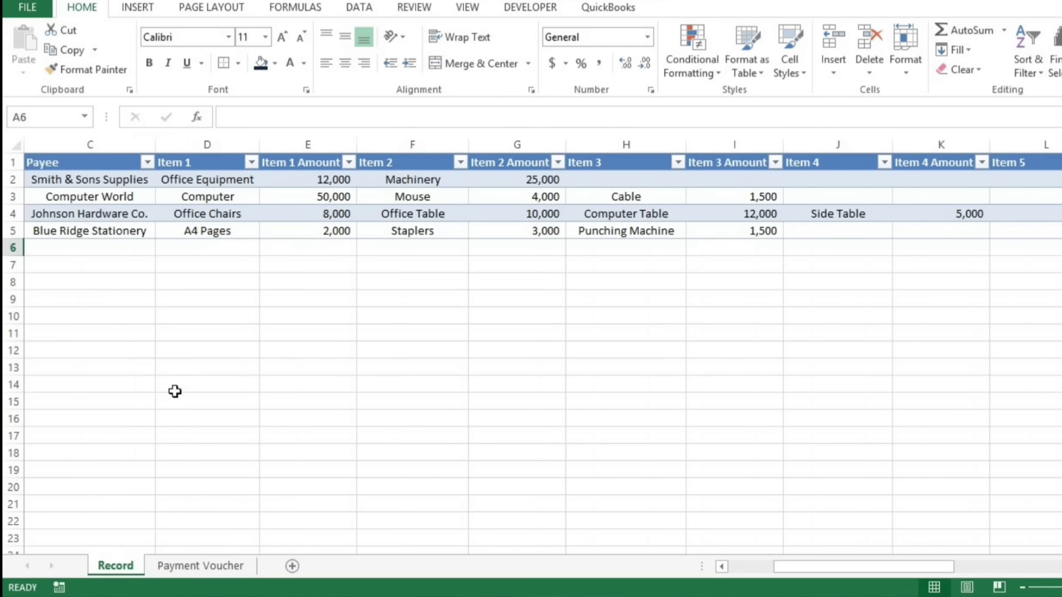
key("ctrl+Page_Down")
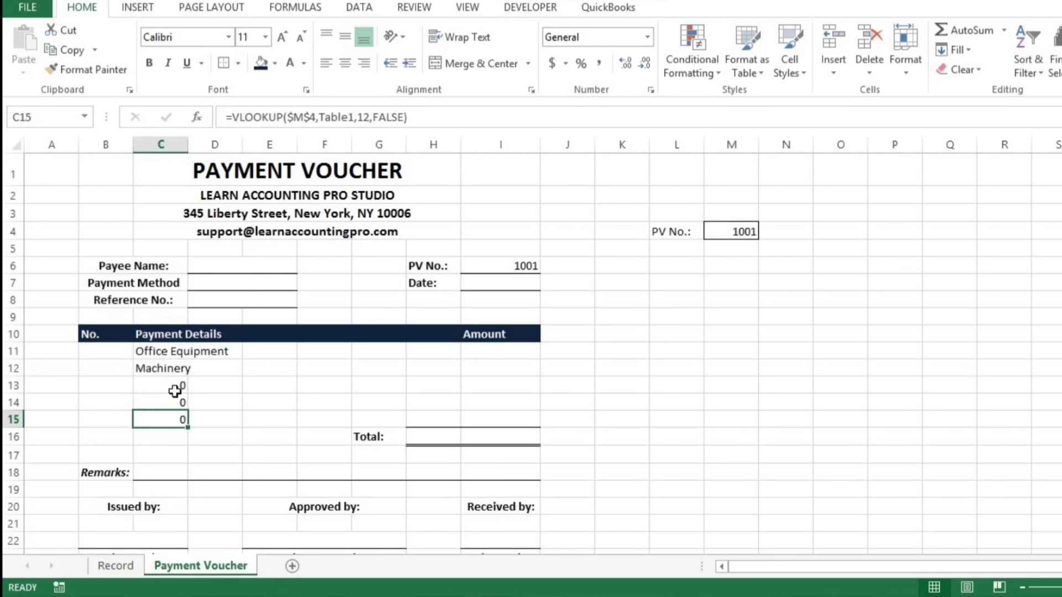
Step: Wrap the VLOOKUP in C11 in an IF function that tests whether the lookup result equals 0
key("Up")
key("Up")
key("Up")
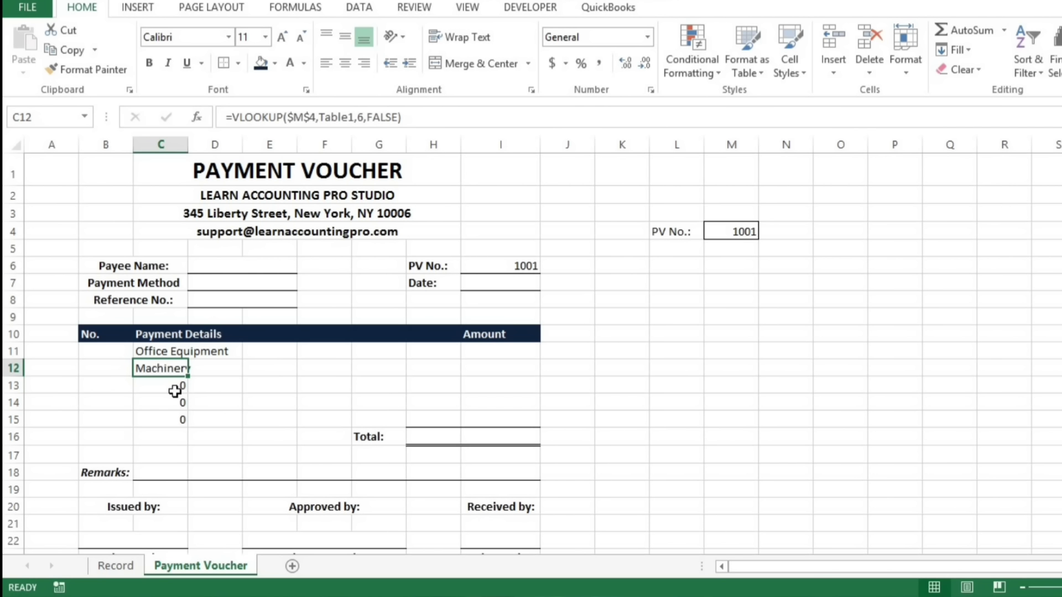
key("Up")
key("F2")
key("Left")
key("Left")
key("Left")
key("Left")
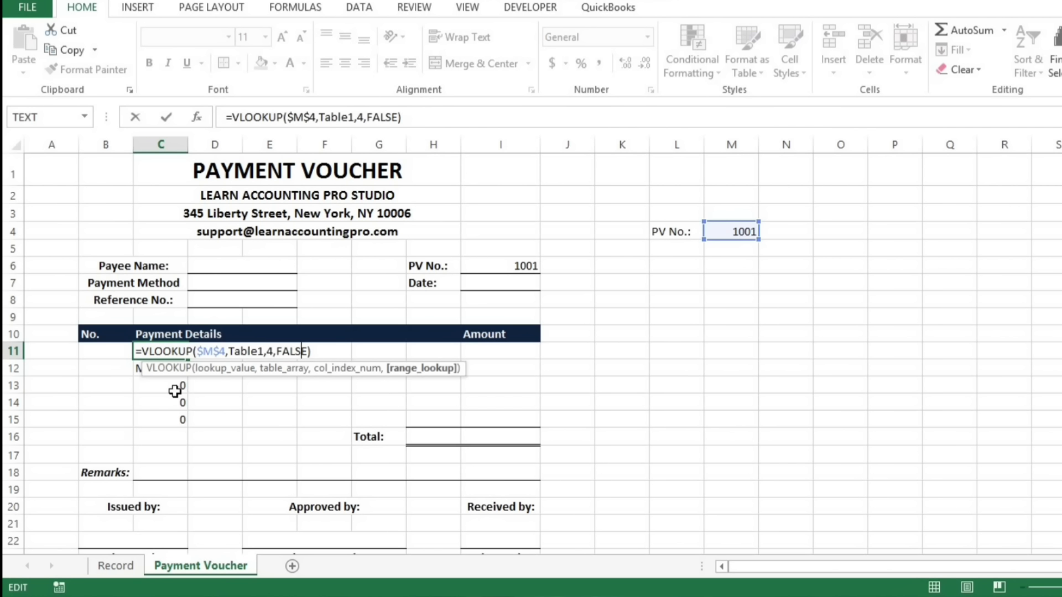
key("Left")
key("Left")
key("Left")
key("Left")
key("Left")
key("Left")
key("Left")
key("Left")
key("Left")
key("Left")
key("Left")
key("Left")
key("Left")
key("Left")
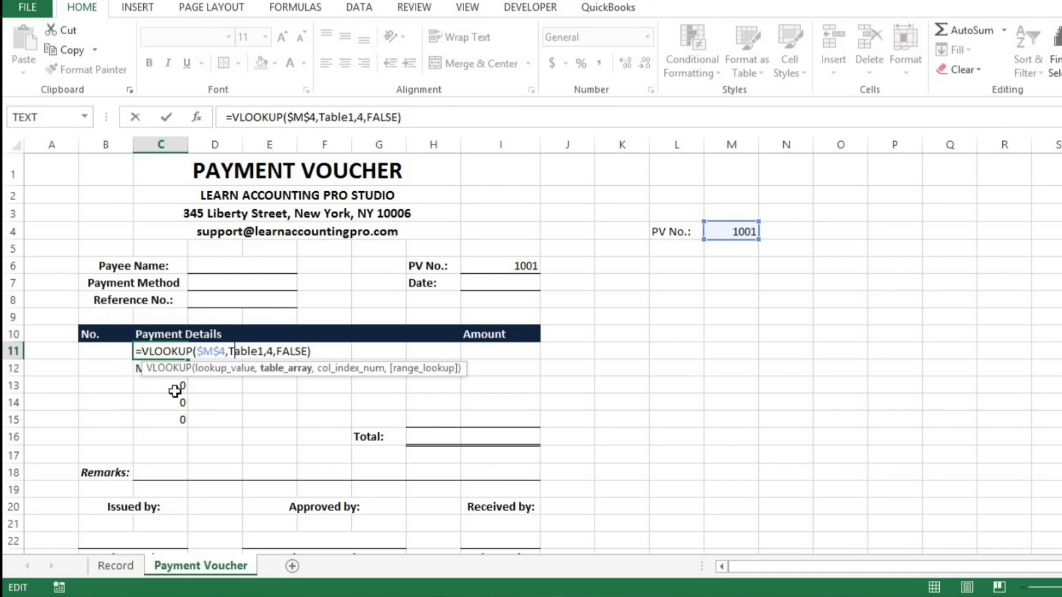
key("Left")
key("Left")
key("Left")
key("Left")
key("Left")
key("Left")
key("Left")
key("Left")
key("Left")
key("Left")
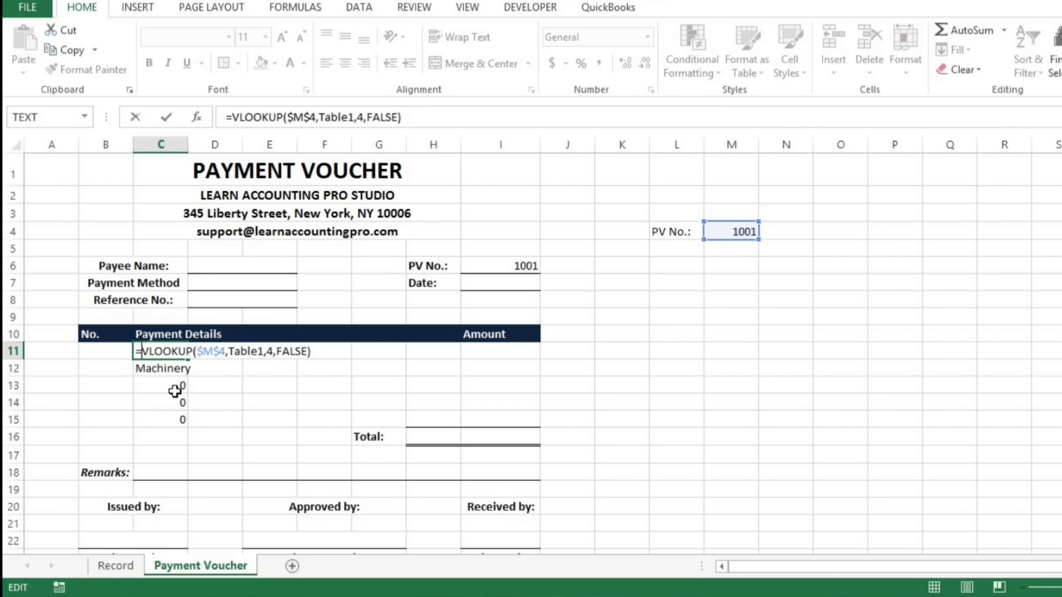
type("if")
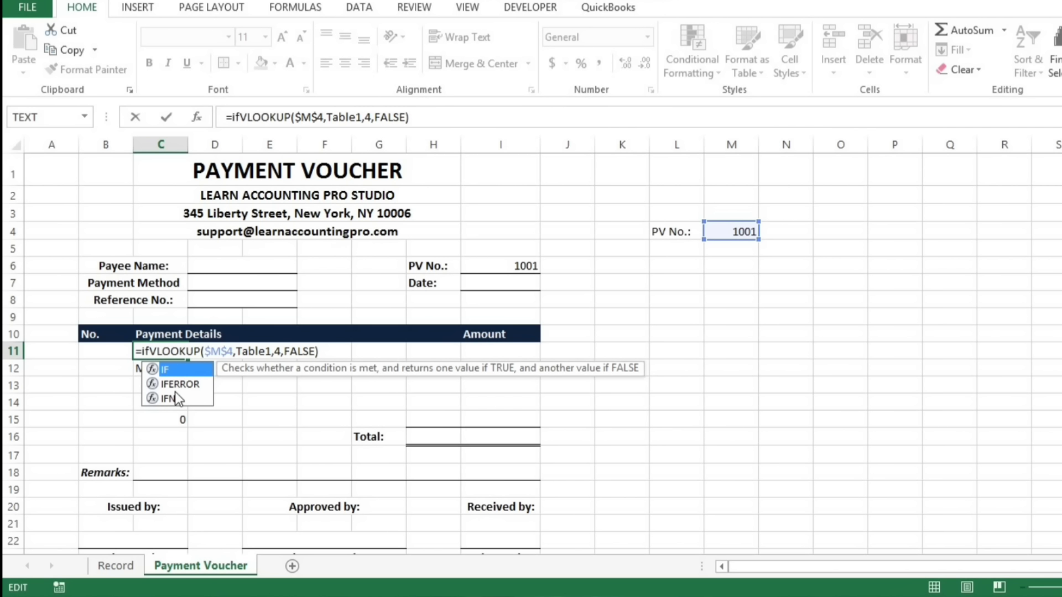
type("(")
key("Right")
key("Right")
key("Right")
key("Right")
key("Right")
key("Right")
key("Right")
key("Right")
key("Right")
key("Right")
key("Right")
key("Right")
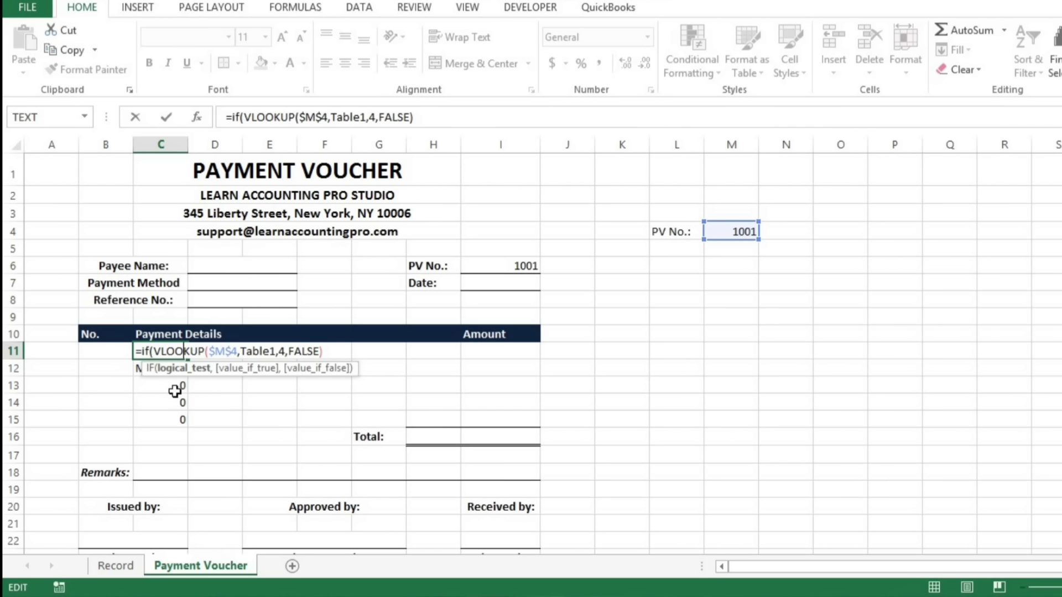
key("Right")
key("Right")
key("Right")
key("Right")
key("Right")
key("Right")
key("Right")
key("Right")
key("Right")
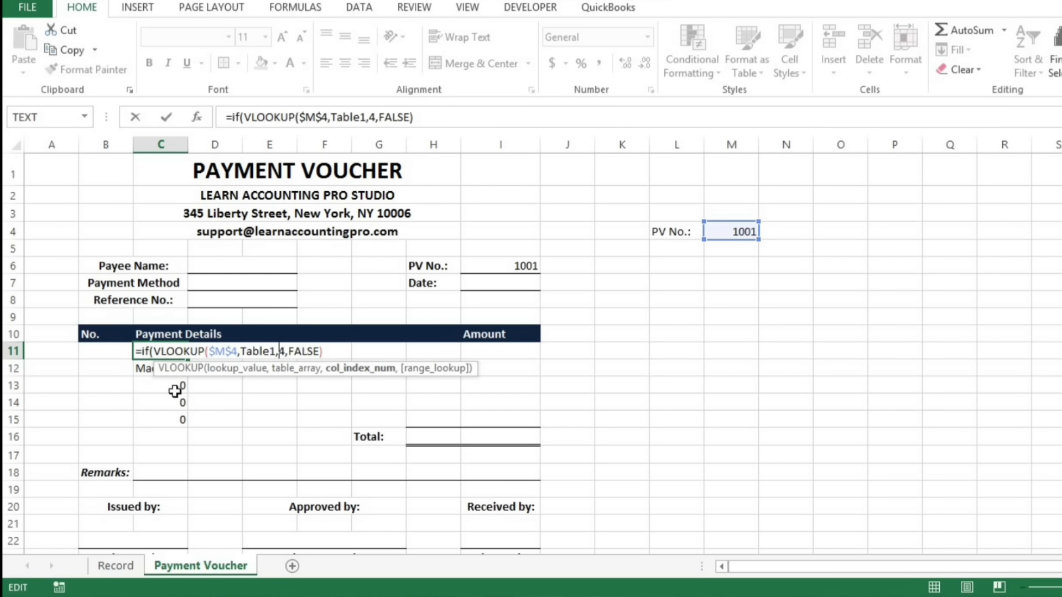
key("Right")
key("Right")
key("Right")
key("Right")
key("Right")
key("Right")
key("Right")
type("=")
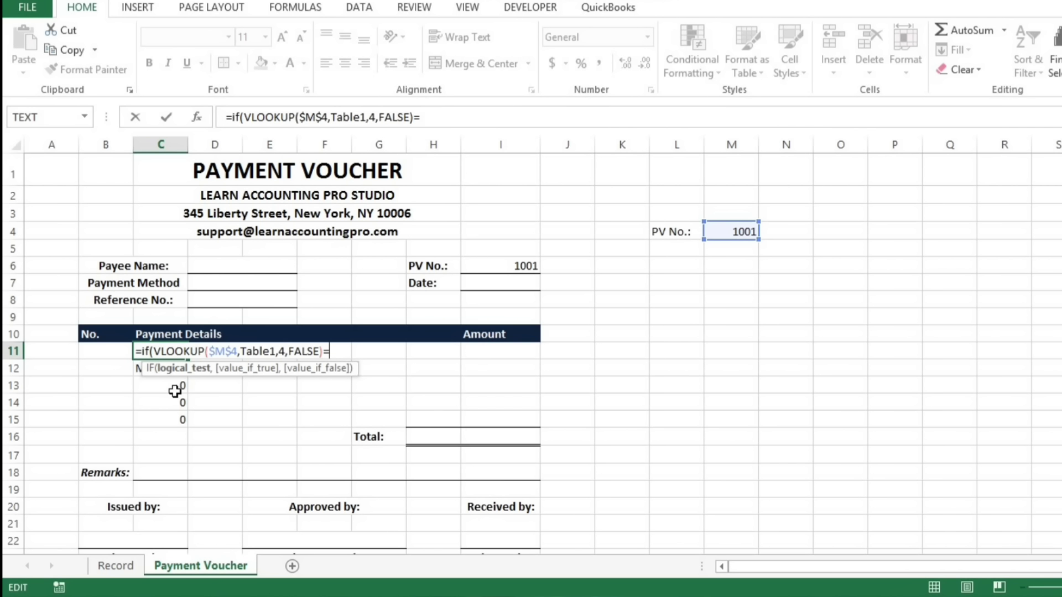
type("0,")
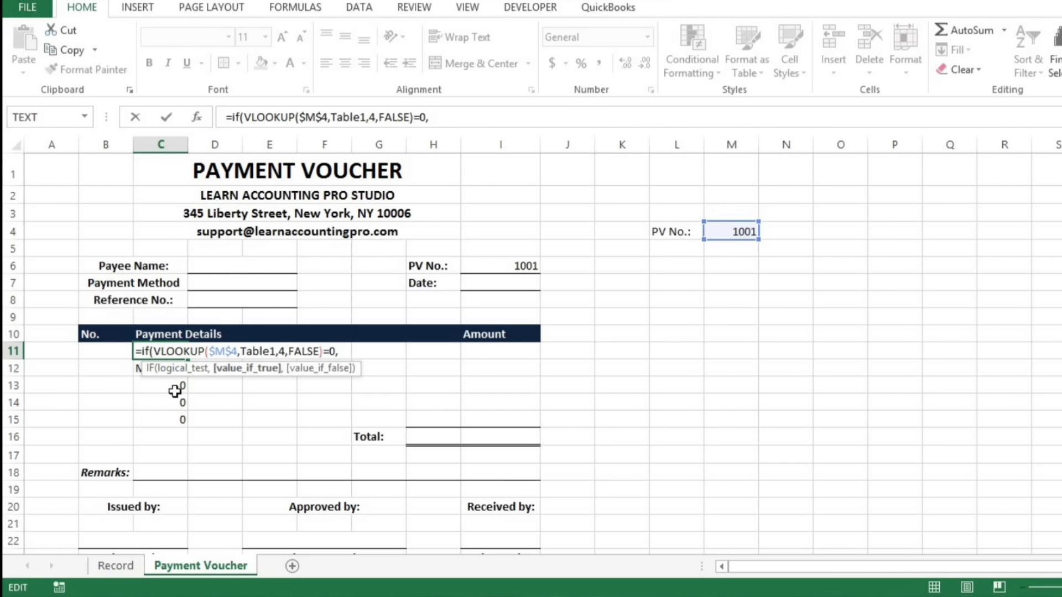
Step: Complete the C11 IF formula with "" as the true value and a copy of VLOOKUP($M$4,Table1,4,FALSE) as the false value
type("\"\",")
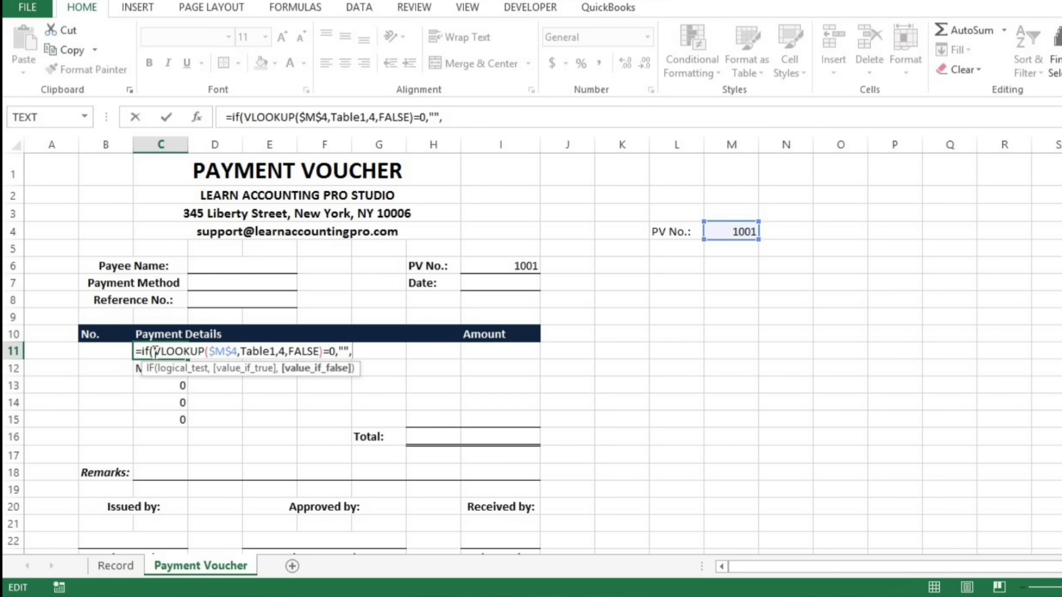
left_click_drag(154, 352, 324, 350)
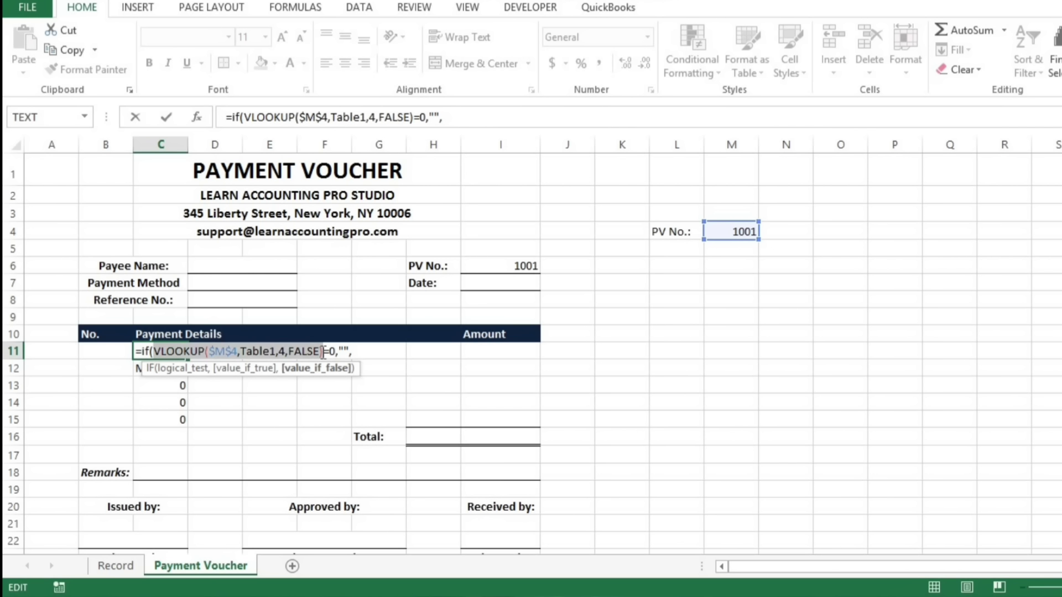
key("ctrl+c")
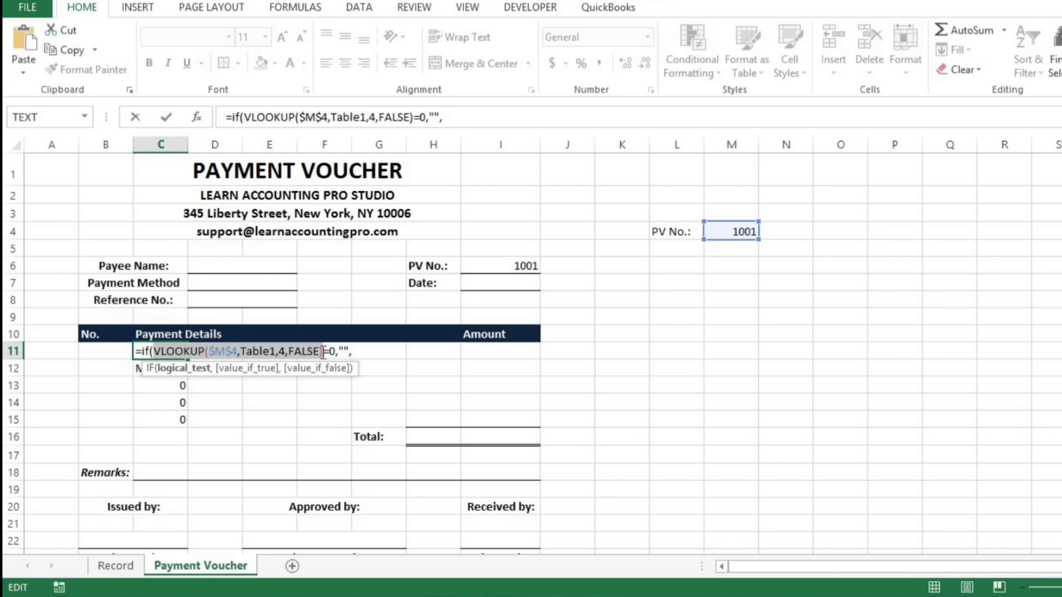
left_click(369, 355)
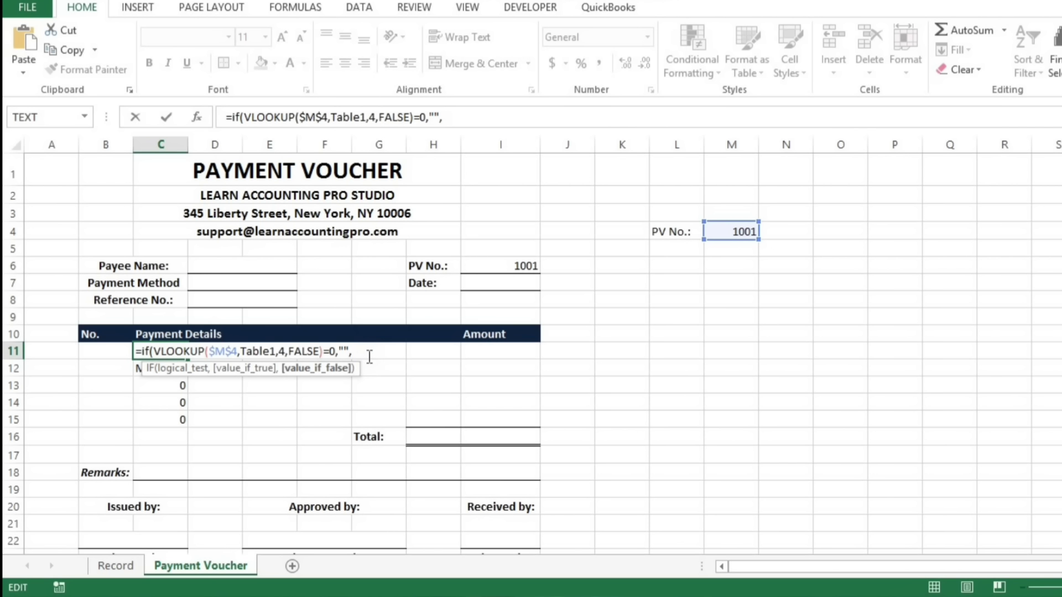
key("ctrl+v")
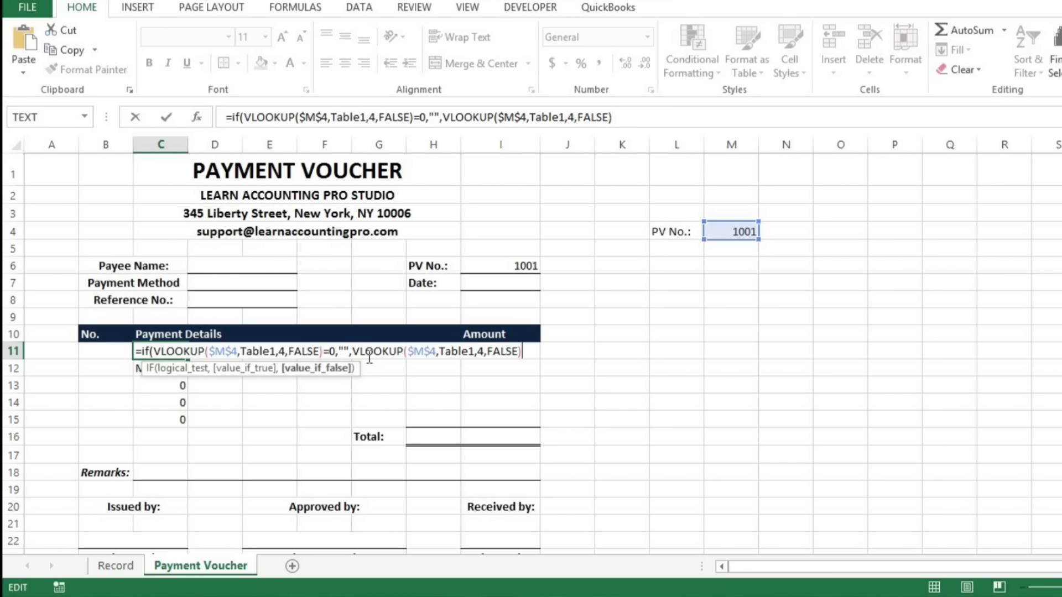
type(")")
key("Return")
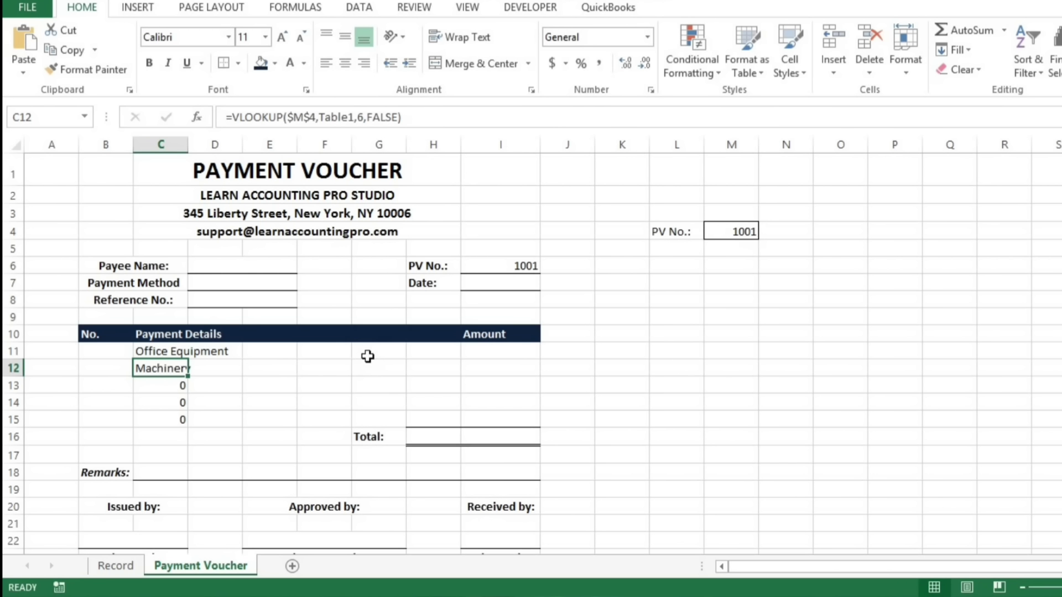
Step: Fill the C11 formula down through C15 and set both VLOOKUP column indexes in C12 to 6
key("Up")
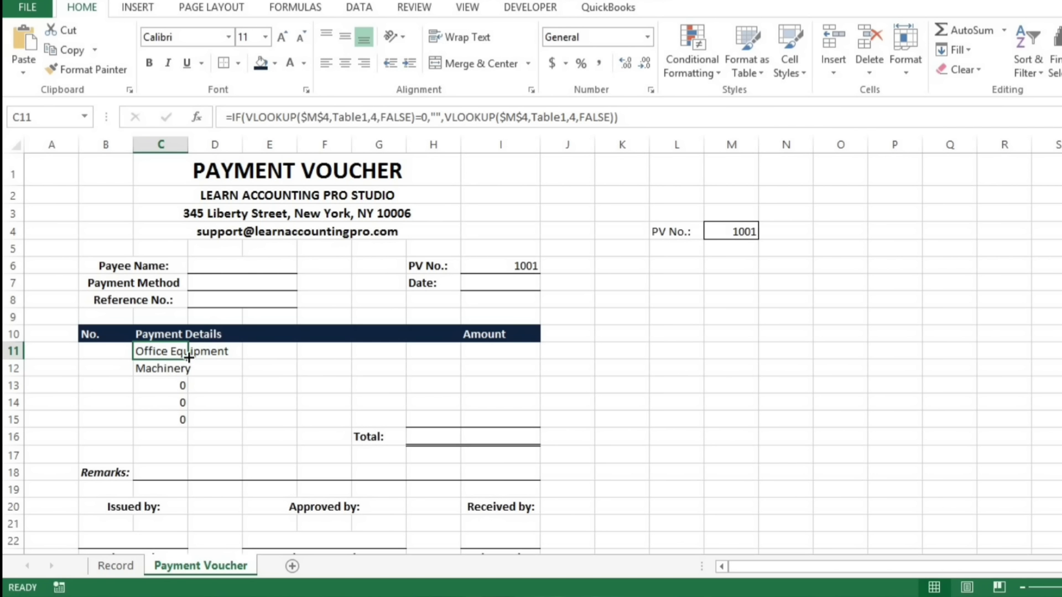
left_click_drag(188, 358, 187, 426)
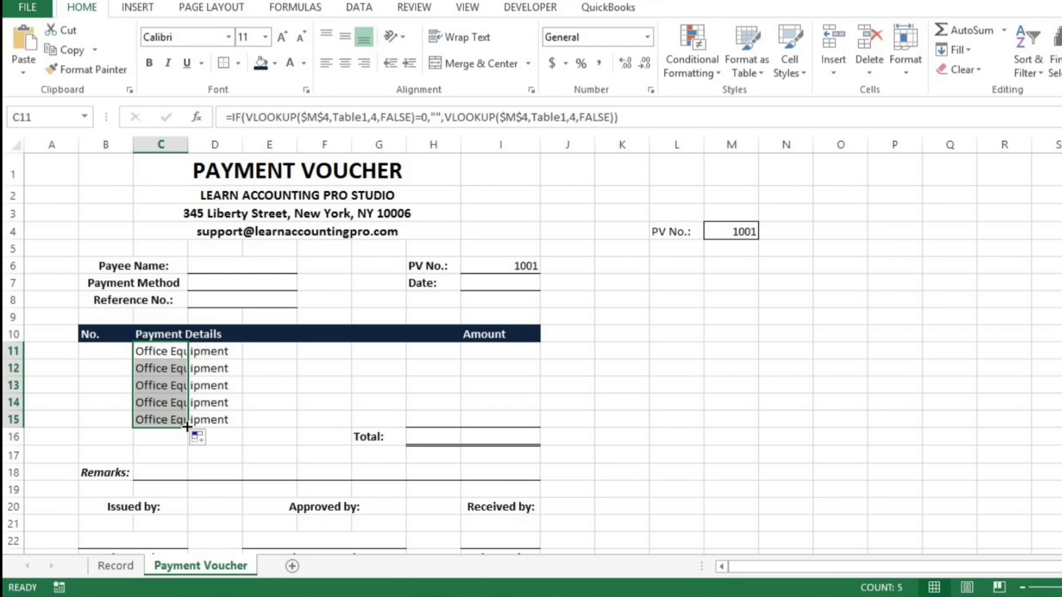
key("Down")
key("F2")
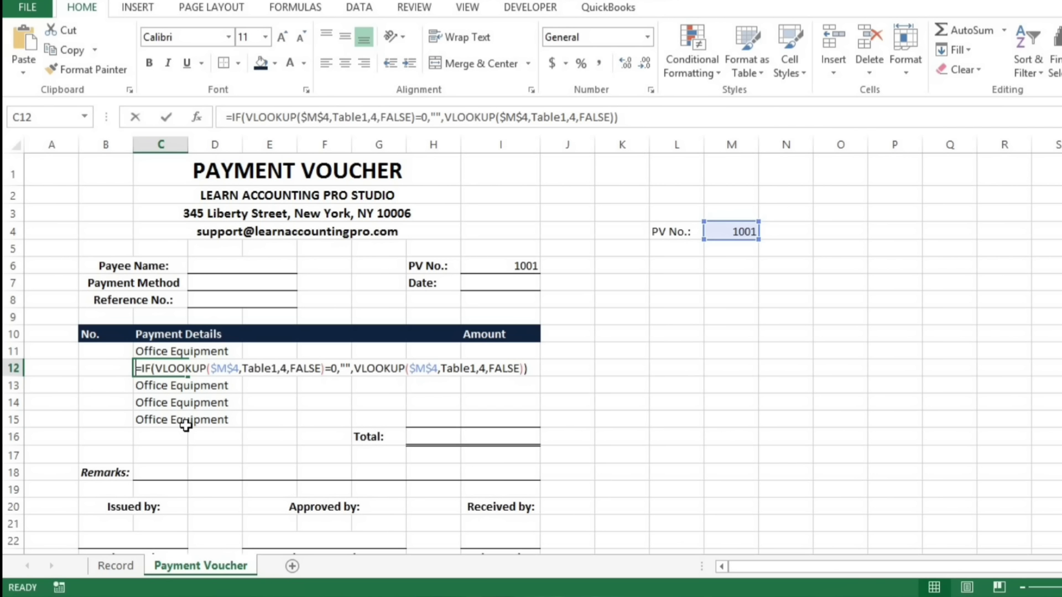
key("Left")
key("Left")
key("Left")
key("Left")
key("Left")
key("Left")
key("Left")
key("Left")
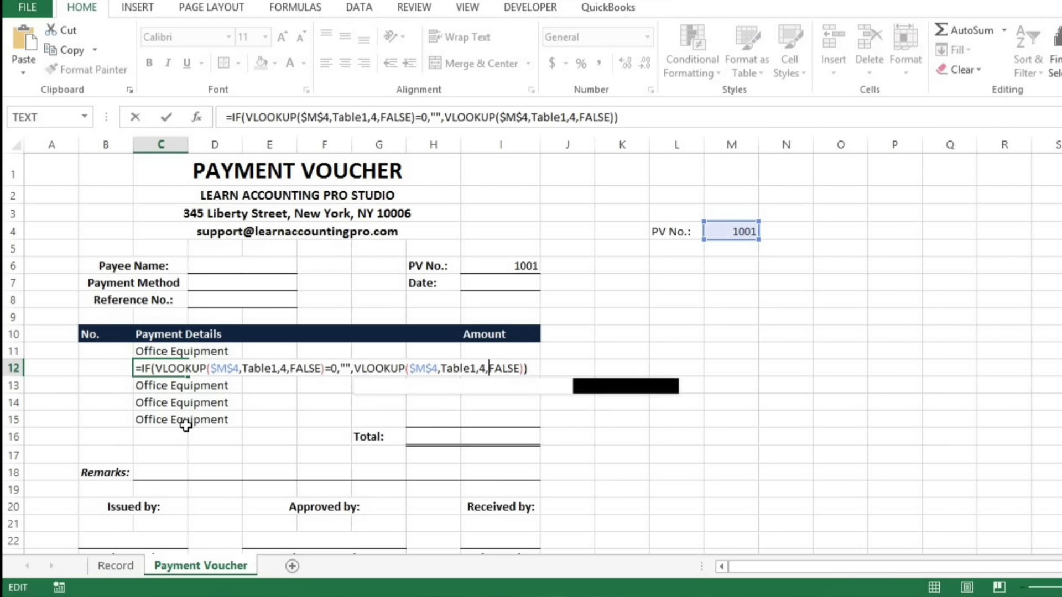
key("BackSpace")
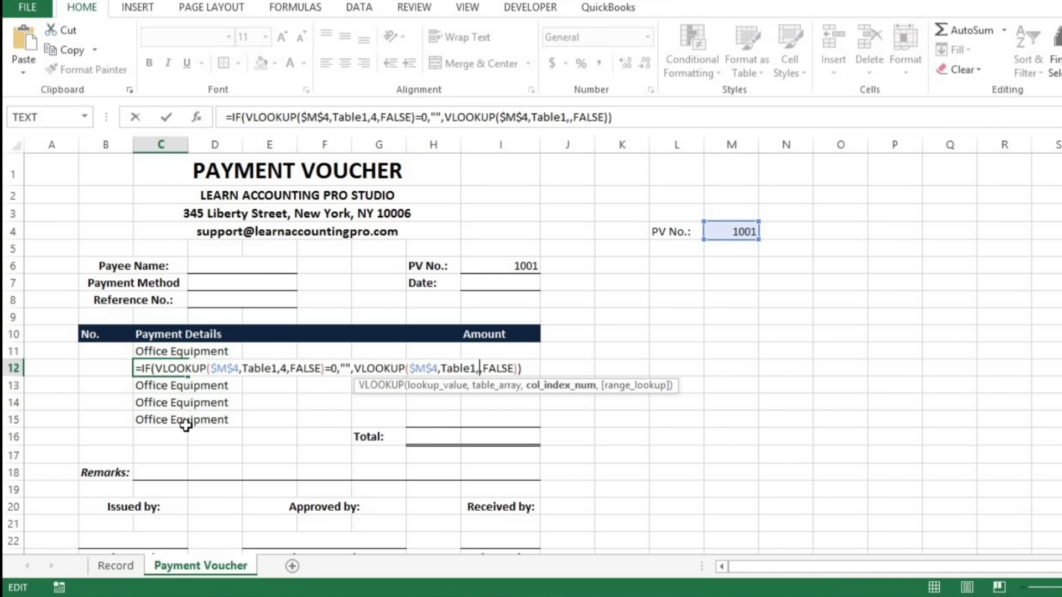
type("6")
key("Left")
key("Left")
key("Left")
key("Left")
key("Left")
key("Left")
key("Left")
key("Left")
key("Left")
key("Left")
key("Left")
key("Left")
key("Left")
key("Left")
key("Left")
key("Left")
key("Left")
key("Left")
key("Left")
key("Left")
key("BackSpace")
type("6")
key("Return")
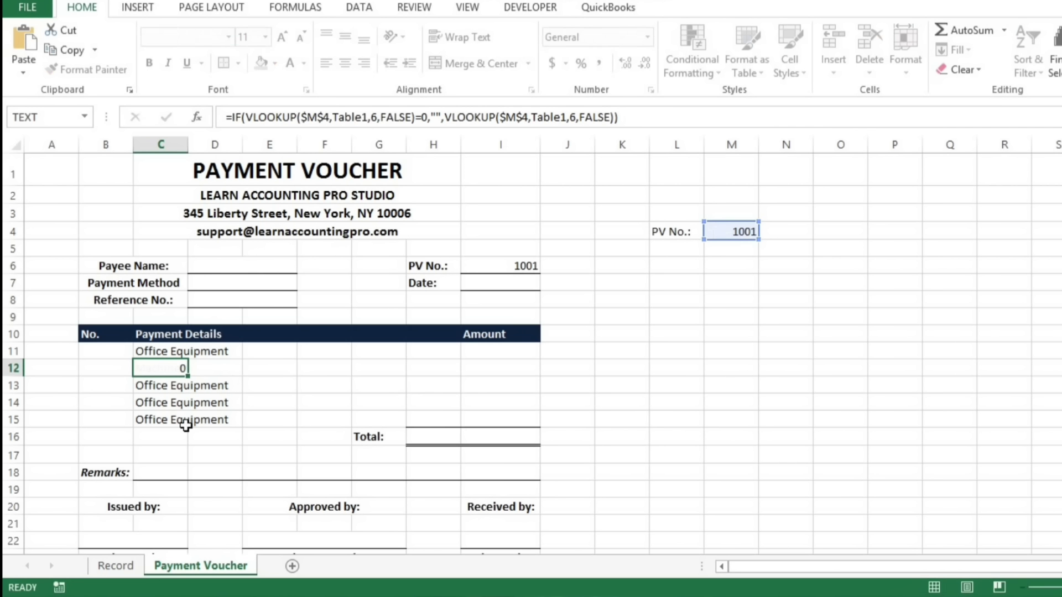
Step: Set the column index of both VLOOKUPs in the C13 IF formula to 8
key("F2")
key("Left")
key("Left")
key("Left")
key("Left")
key("Left")
key("Left")
key("Left")
key("Left")
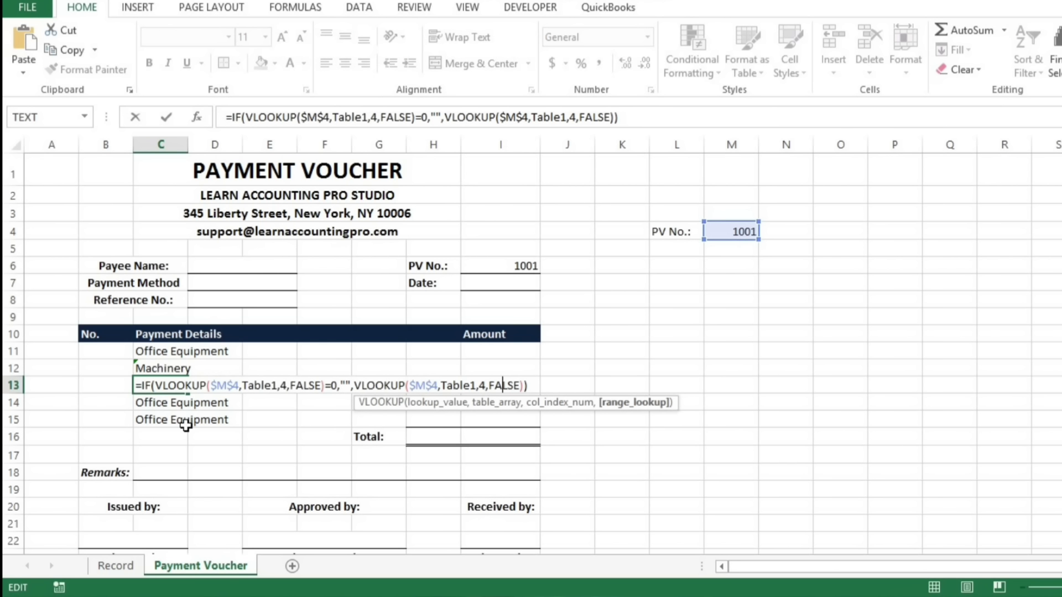
key("BackSpace")
type("8")
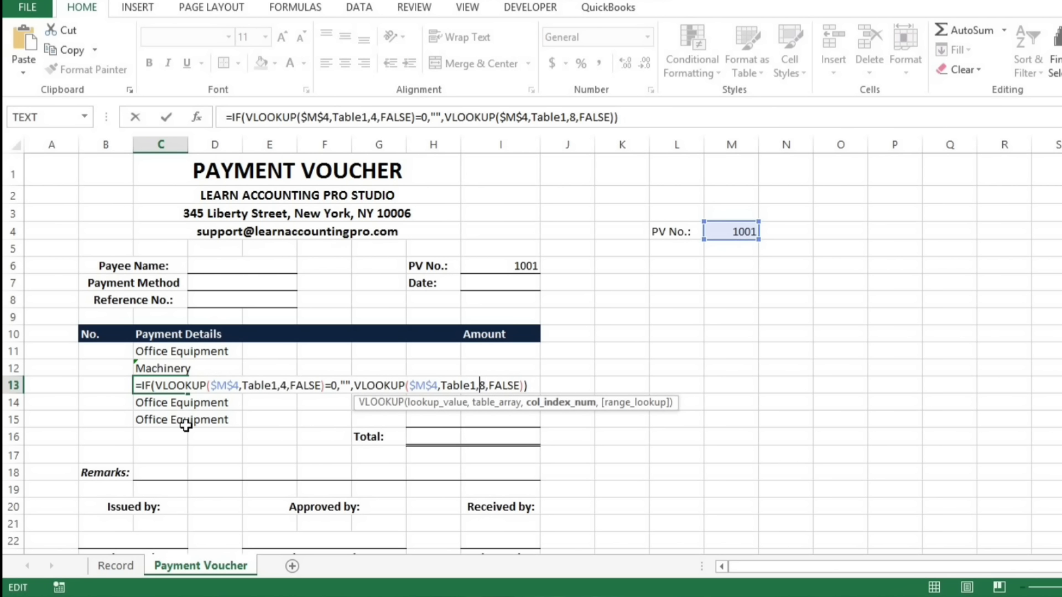
key("Left")
key("Left")
key("Left")
key("Left")
key("Left")
key("Left")
key("Left")
key("Left")
key("Left")
key("Left")
key("Left")
key("Left")
key("Left")
key("Left")
key("Left")
key("Left")
key("Left")
key("Left")
key("Left")
key("Left")
key("Left")
key("Left")
key("Left")
key("Left")
key("Left")
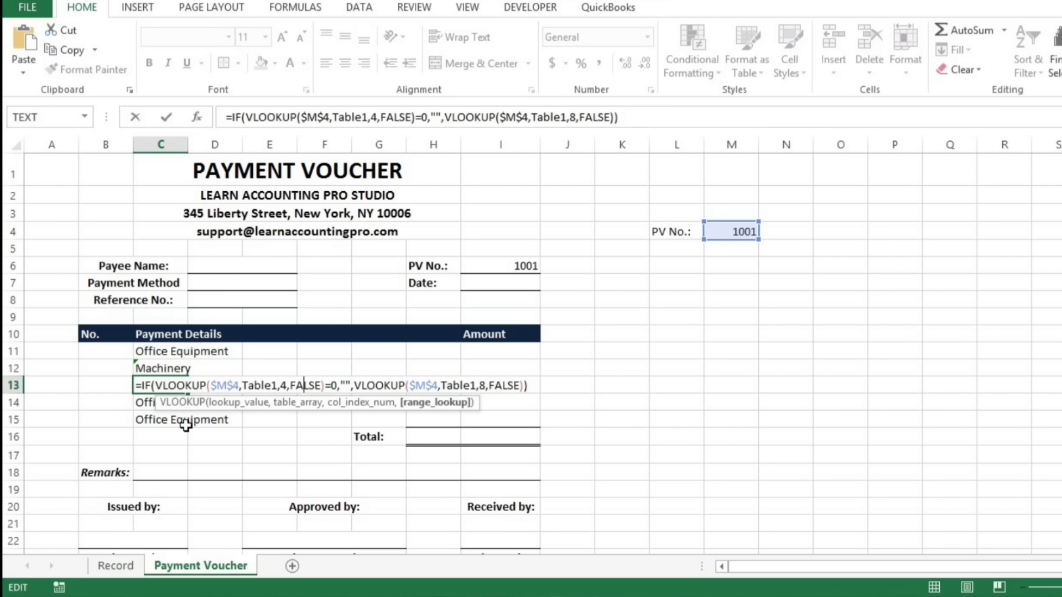
key("BackSpace")
type("8")
key("Return")
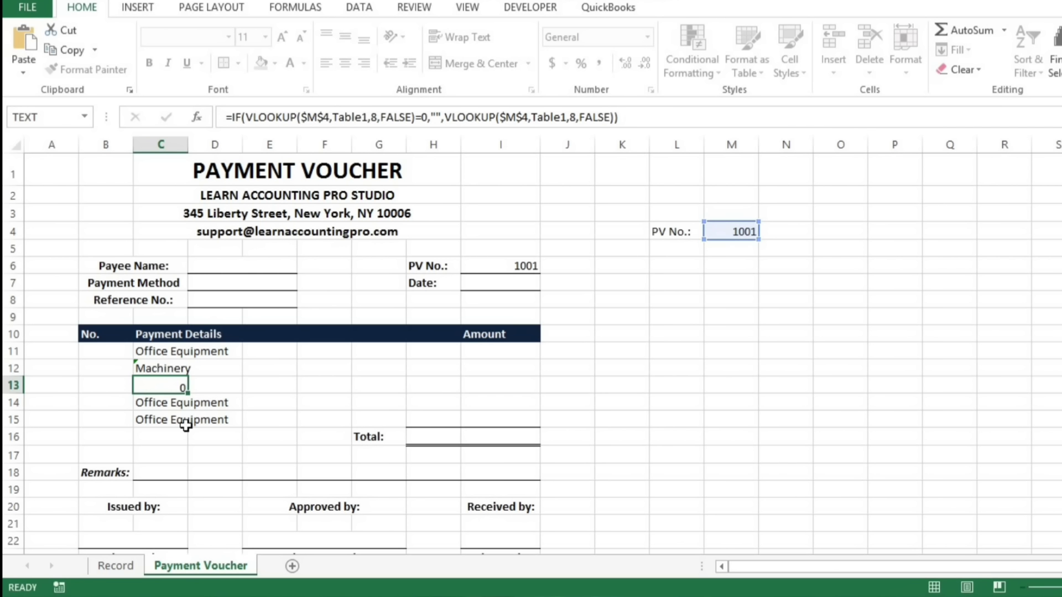
Step: Set the column index of both VLOOKUPs in the C14 IF formula to 10
key("F2")
key("Left")
key("Left")
key("Left")
key("Left")
key("Left")
key("Left")
key("Left")
key("Left")
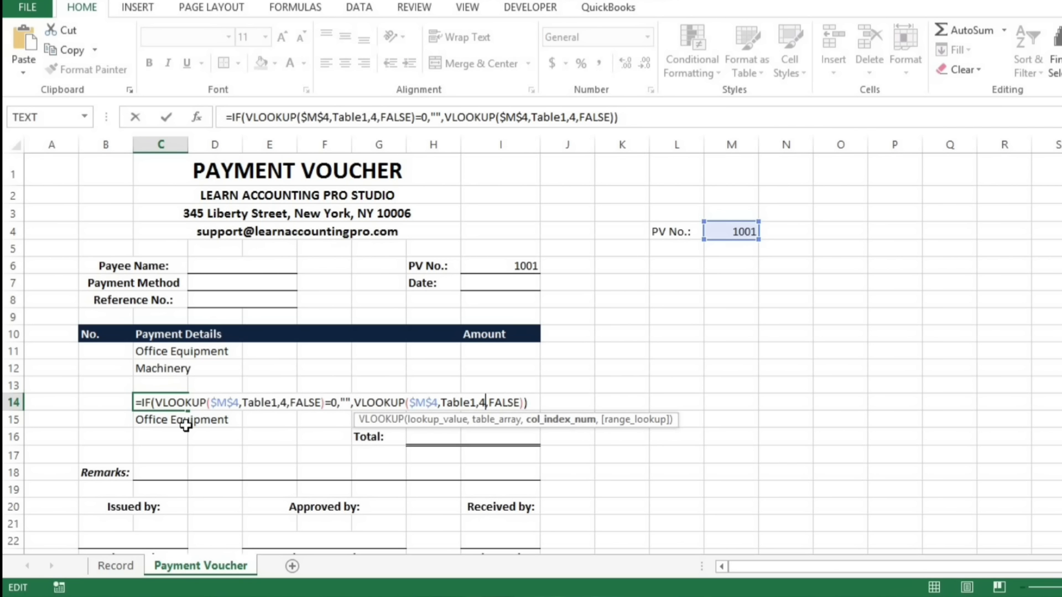
key("BackSpace")
type("10")
key("Left")
key("Left")
key("Left")
key("Left")
key("Left")
key("Left")
key("Left")
key("Left")
key("Left")
key("Left")
key("Left")
key("Left")
key("Left")
key("Left")
key("Left")
key("Left")
key("Left")
key("Left")
key("Left")
key("Left")
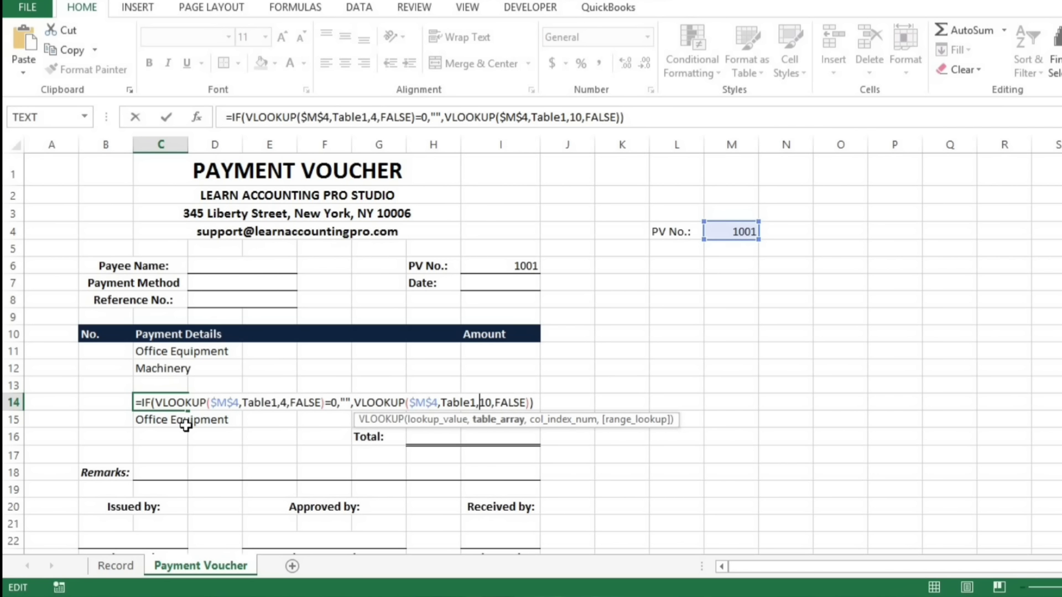
key("Left")
key("Left")
key("Left")
key("Left")
key("Left")
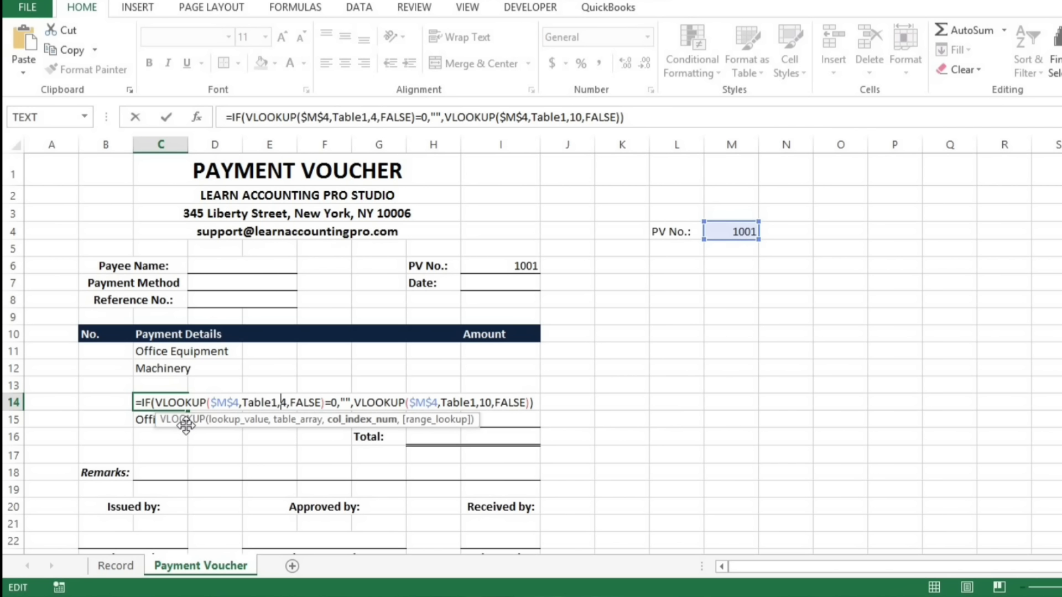
key("BackSpace")
type("10")
key("ctrl+Return")
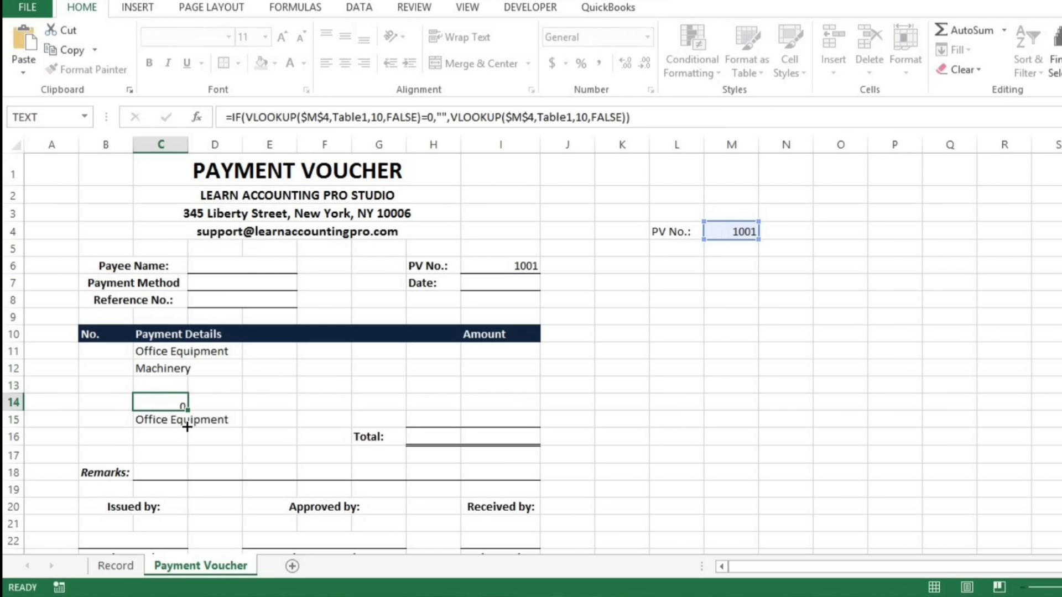
Step: Set the column index of both VLOOKUPs in the C15 IF formula to 12
left_click(186, 423)
double_click(188, 423)
key("Left")
key("Left")
key("Left")
key("Left")
key("Left")
key("Left")
key("Left")
key("Left")
key("Left")
key("Left")
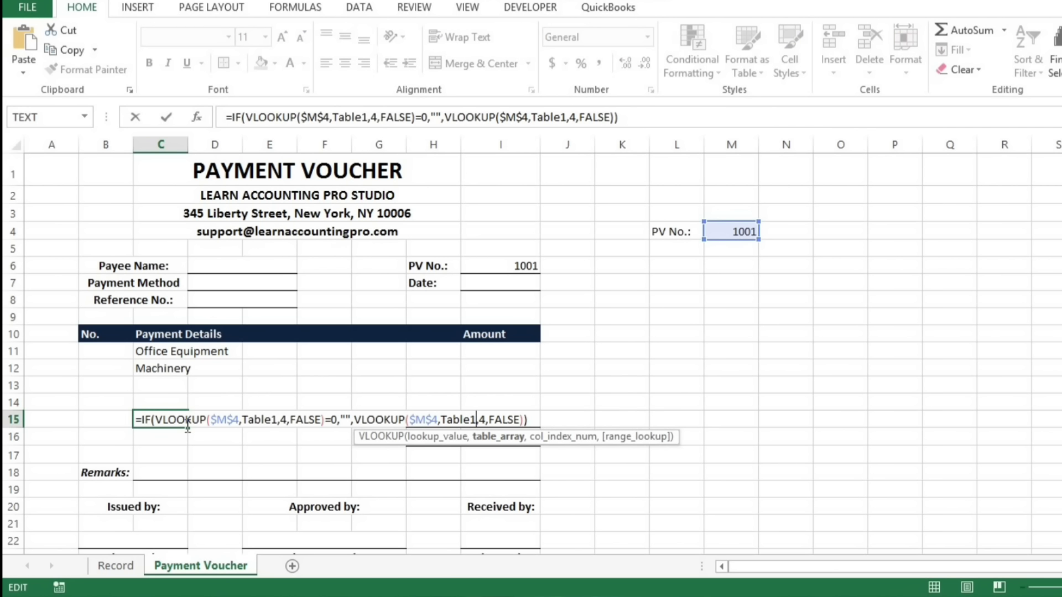
key("Right")
key("Right")
key("BackSpace")
type("12")
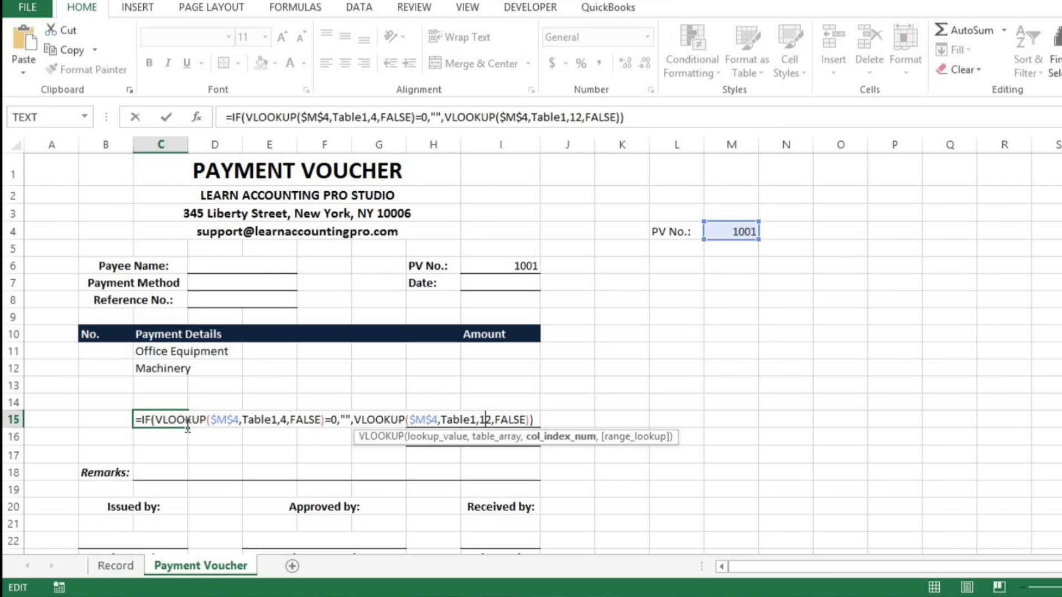
key("Left")
key("Left")
key("Left")
key("Left")
key("Left")
key("Left")
key("Left")
key("Left")
key("Left")
key("Left")
key("Left")
key("Left")
key("Left")
key("Left")
key("Left")
key("Left")
key("Left")
key("Left")
key("Left")
key("Left")
key("Left")
key("Left")
key("Left")
key("Left")
key("Left")
key("Left")
key("Left")
key("Left")
key("Left")
key("Left")
key("Left")
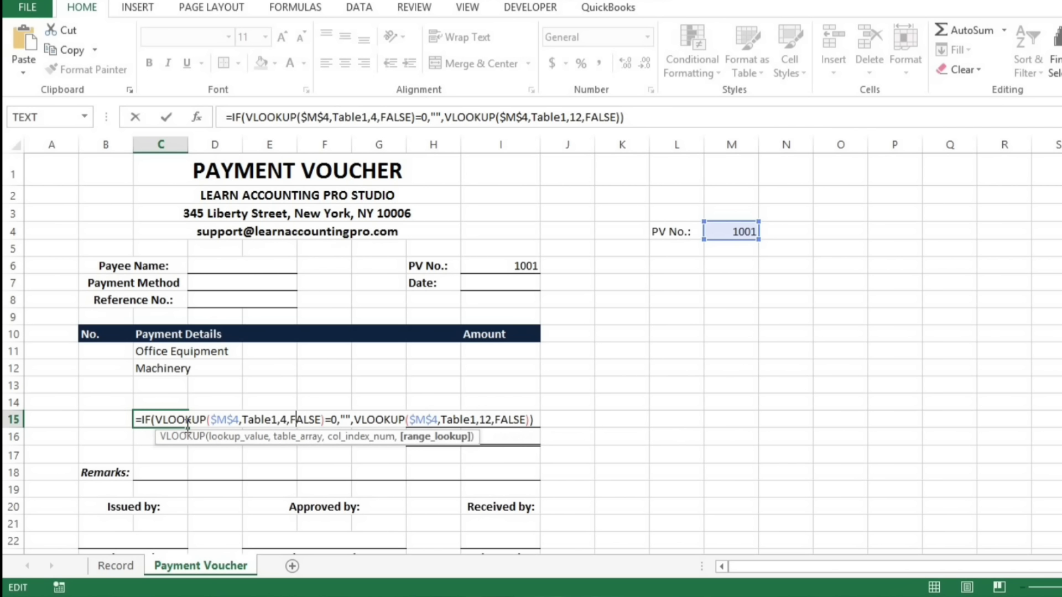
key("BackSpace")
type("12")
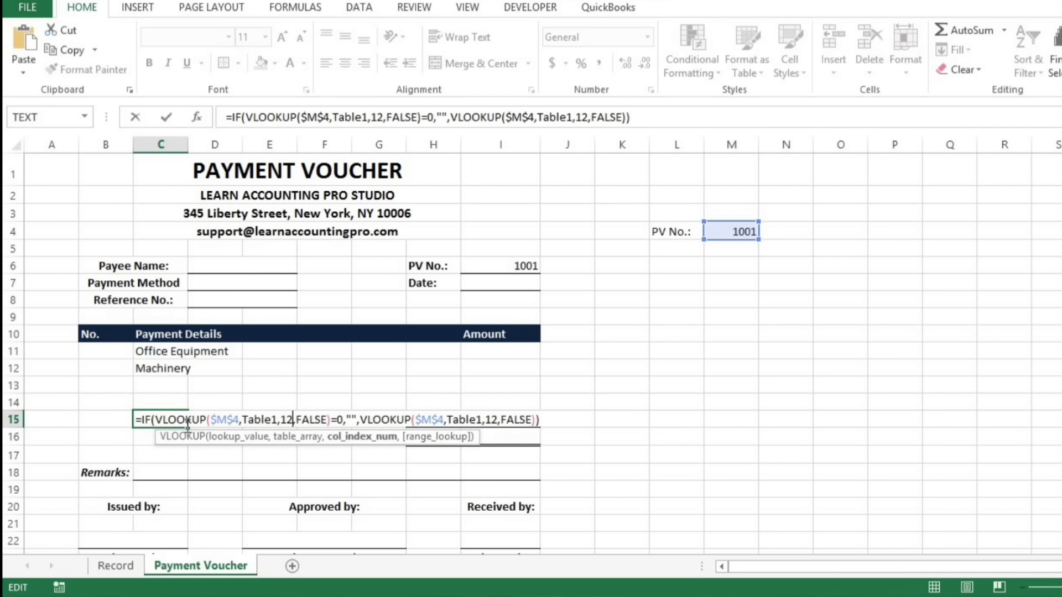
key("Return")
key("Up")
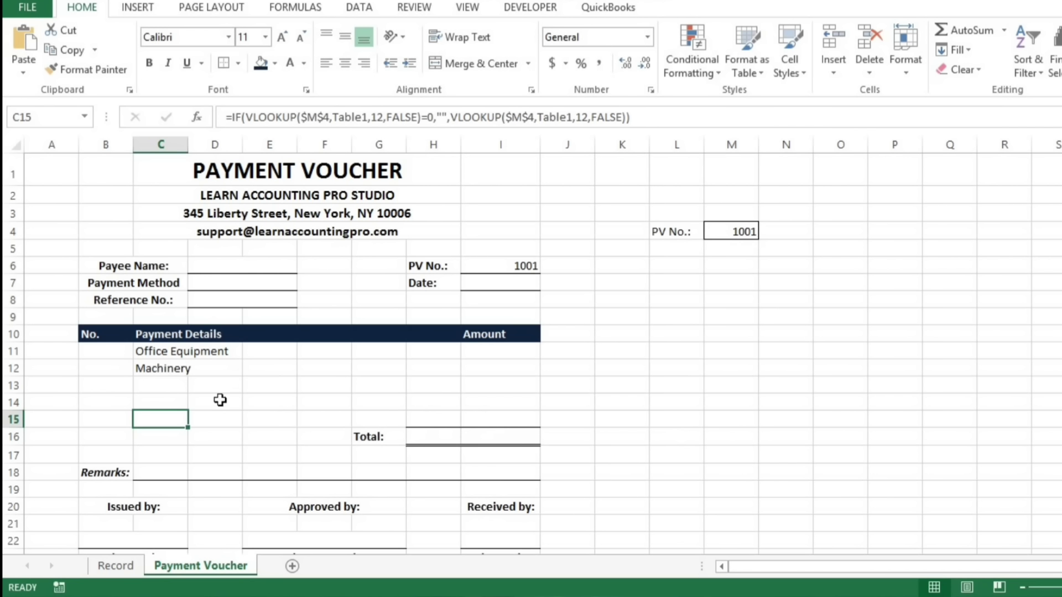
key("Up")
key("Up")
key("Down")
key("Down")
key("Down")
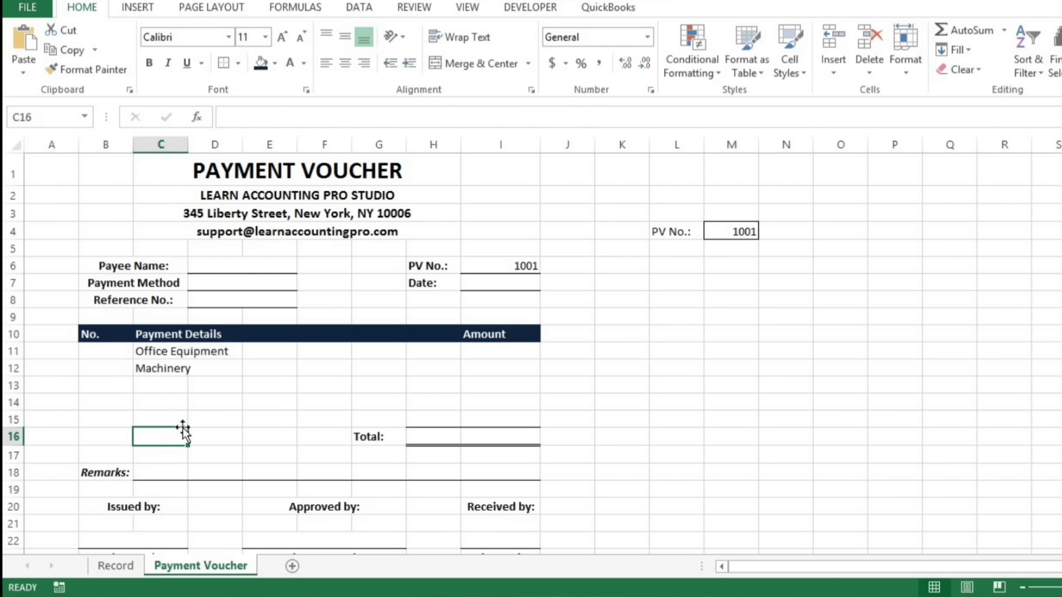
key("Up")
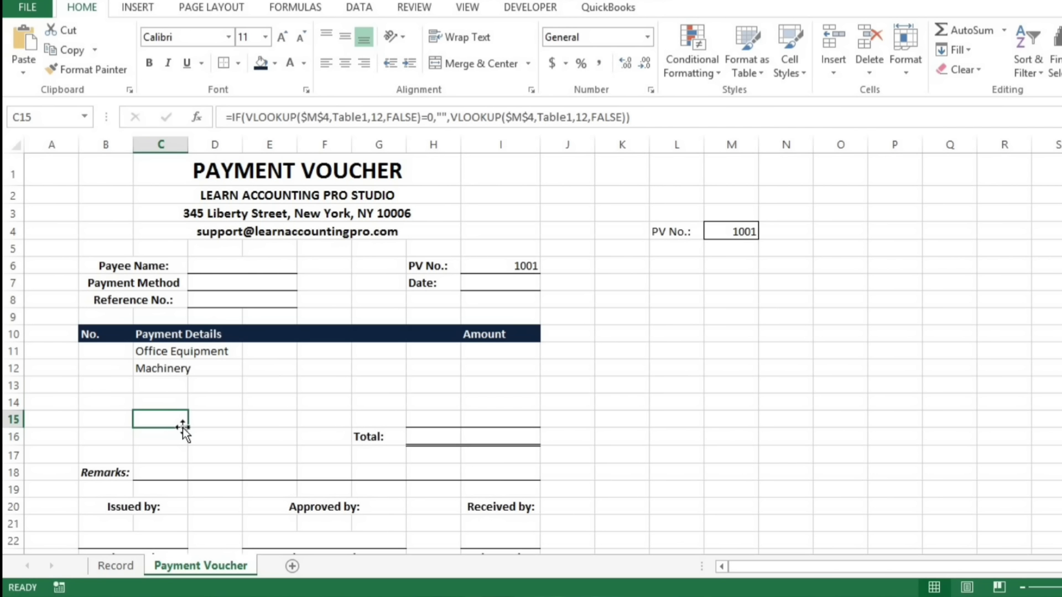
key("Escape")
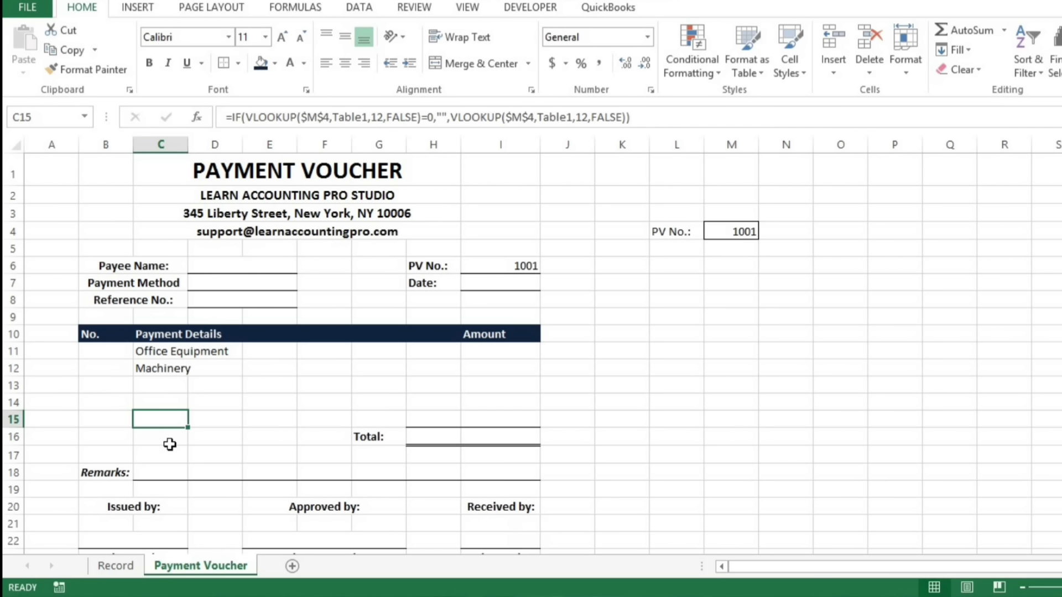
Step: Copy the IF formula from C11 into B11, the first cell under the No. header
key("Up")
key("Up")
key("Up")
key("Up")
key("Left")
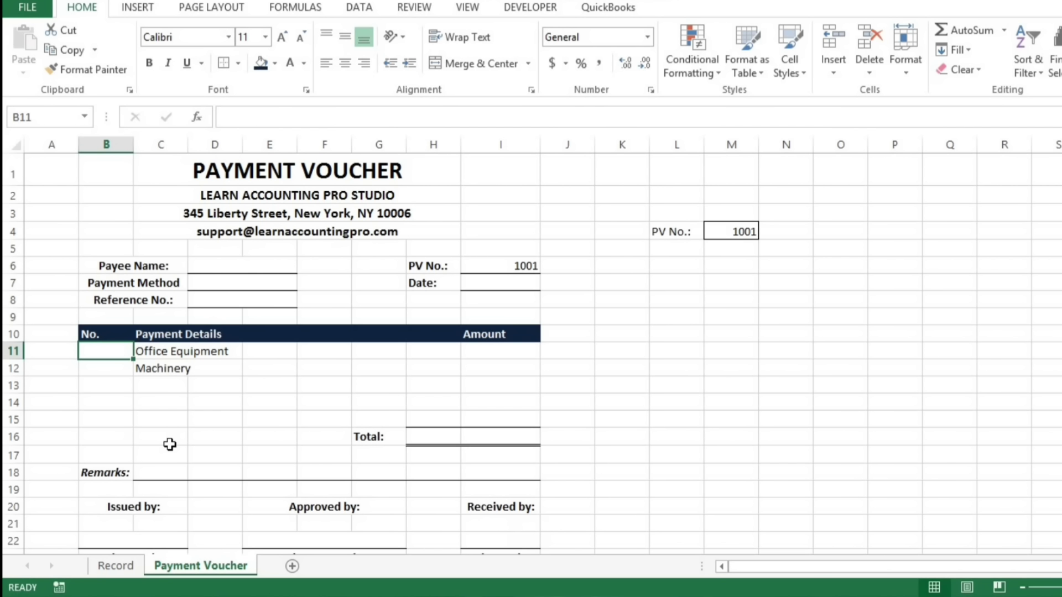
key("Right")
key("ctrl+c")
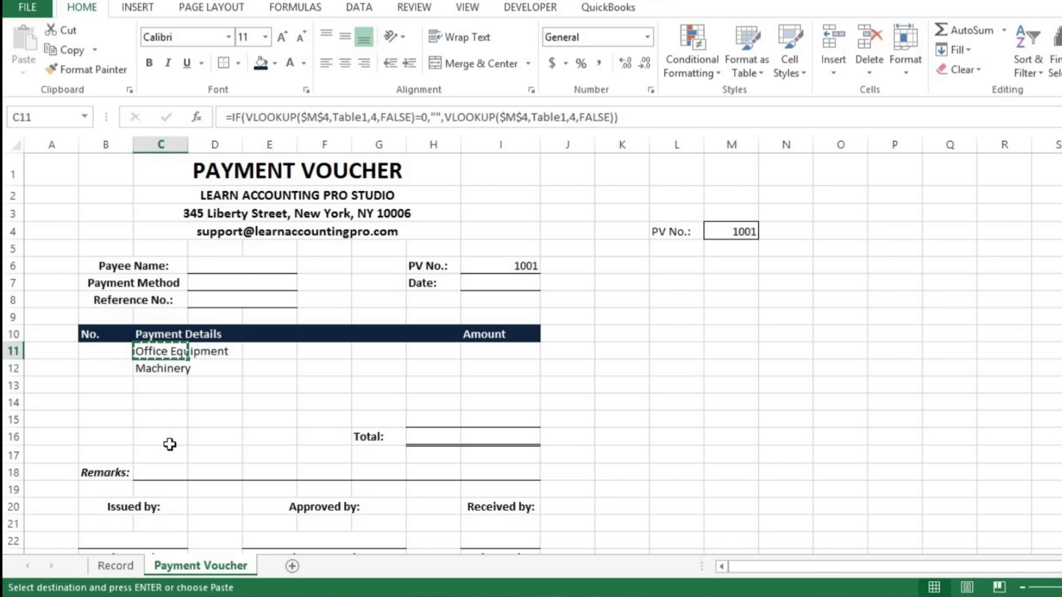
key("Left")
key("Return")
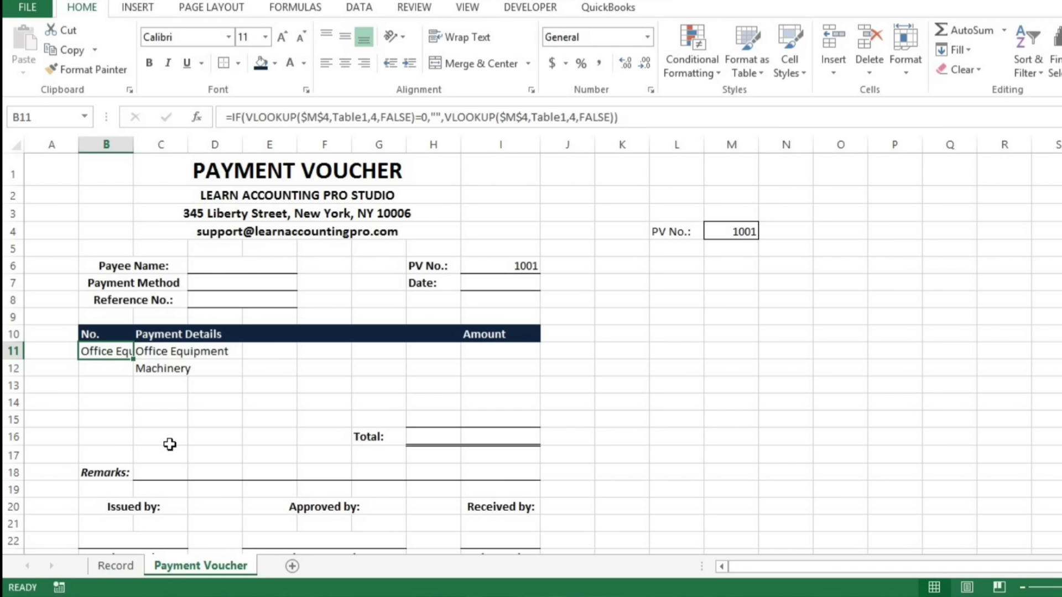
Step: Remove the VLOOKUP that serves as the false value in the B11 IF formula, keeping the zero test and the "" value
key("F2")
key("Left")
key("Left")
key("Left")
key("Left")
key("Left")
key("Left")
key("Left")
key("Left")
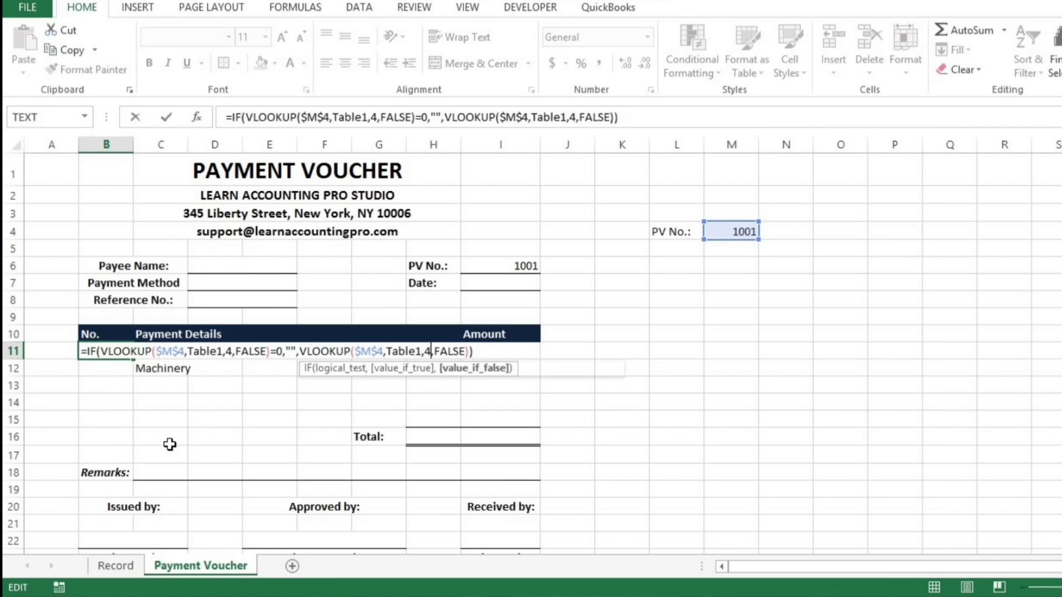
key("Left")
key("Left")
key("Left")
key("Left")
key("Left")
key("Left")
key("Left")
key("Left")
key("Left")
key("Left")
key("Left")
key("Left")
key("Left")
key("Left")
key("Left")
key("Left")
key("Left")
key("Left")
key("Left")
key("Left")
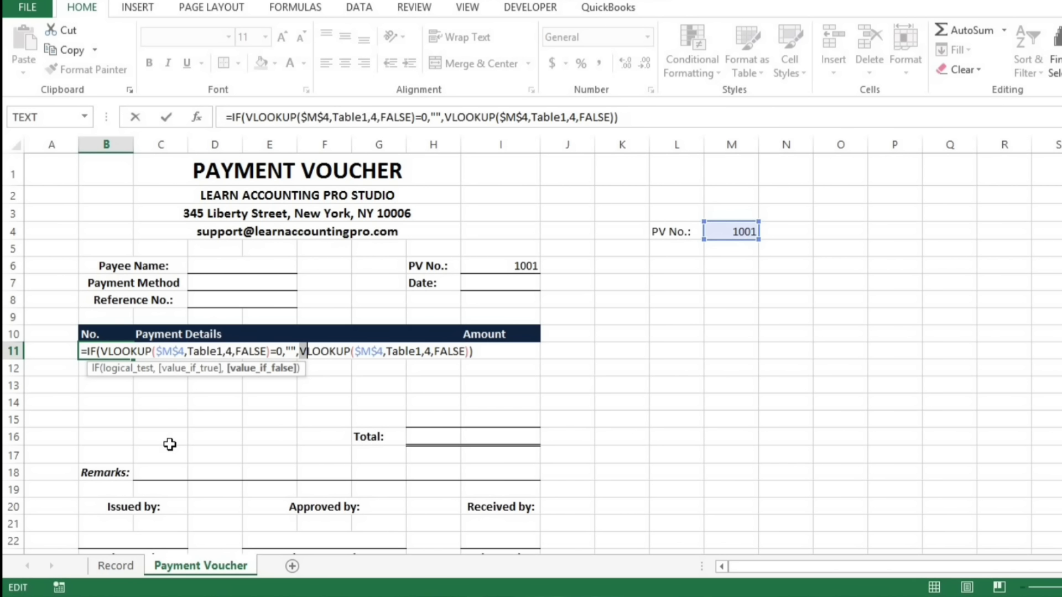
key("shift+Right")
key("shift+Right")
key("shift+Right")
key("shift+Right")
key("shift+Right")
key("shift+Right")
key("shift+Right")
key("shift+Right")
key("shift+Right")
key("shift+Right")
key("shift+Right")
key("shift+Right")
key("shift+Right")
key("shift+Right")
key("shift+Right")
key("shift+Right")
key("shift+Right")
key("shift+Right")
key("shift+Right")
key("shift+Right")
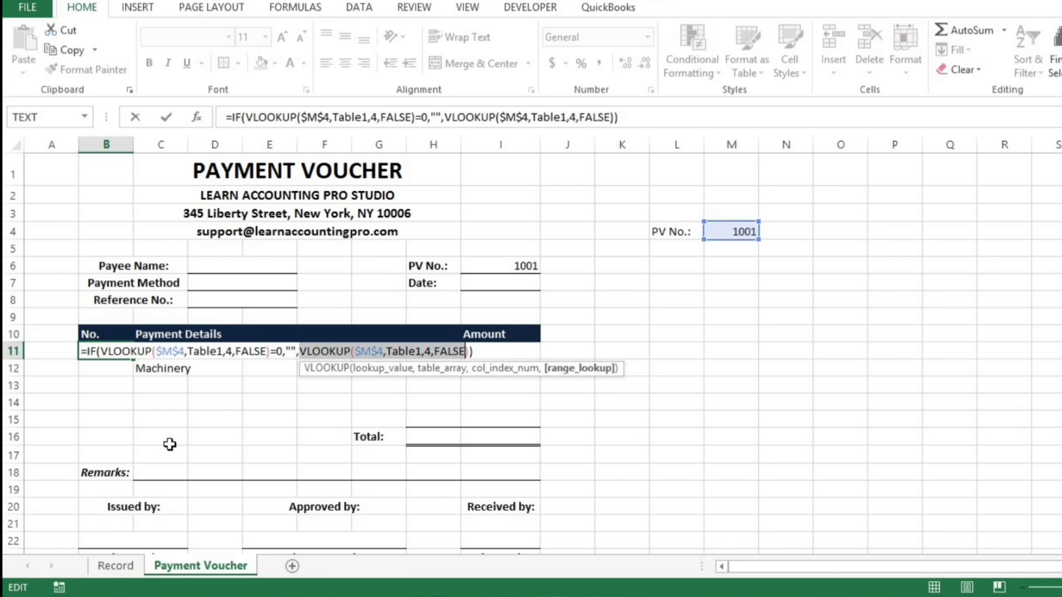
key("Delete")
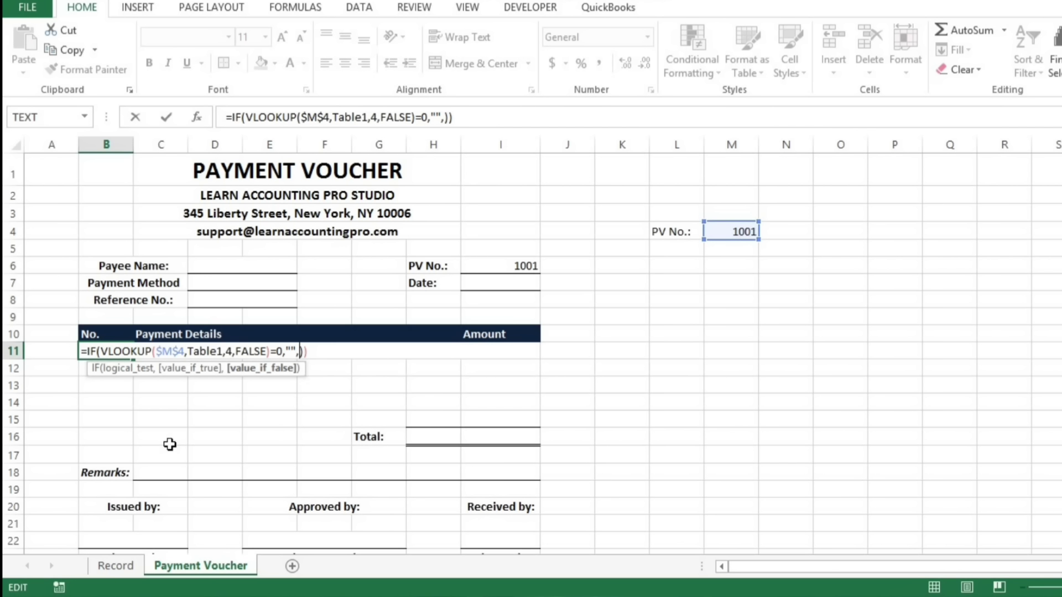
Step: Add COUNTA($C$11:C11) as the false value of the B11 IF formula, with the range's first reference absolute
type("counta")
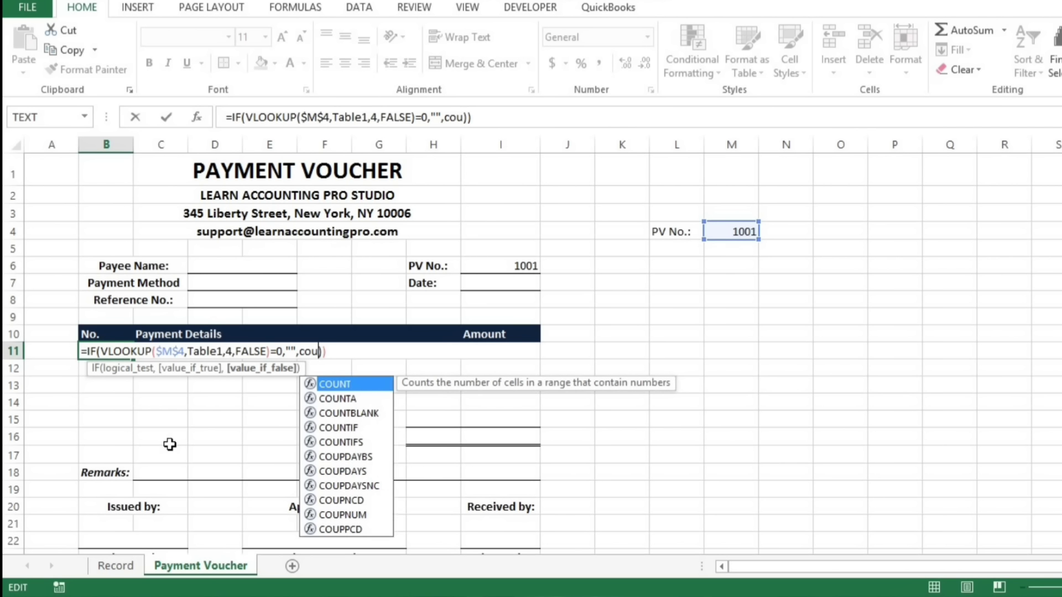
key("Tab")
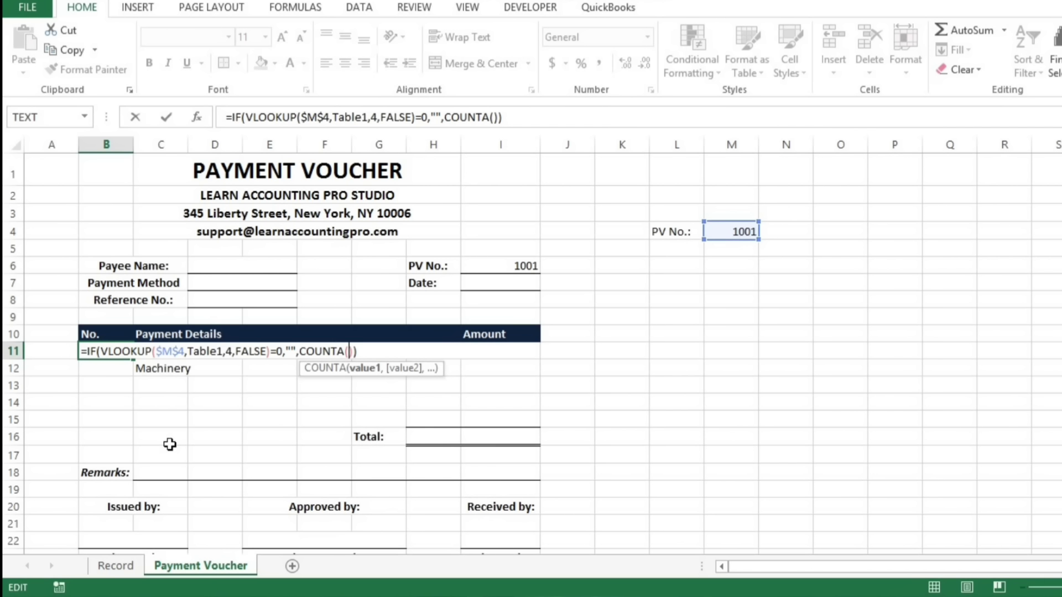
left_click(170, 369)
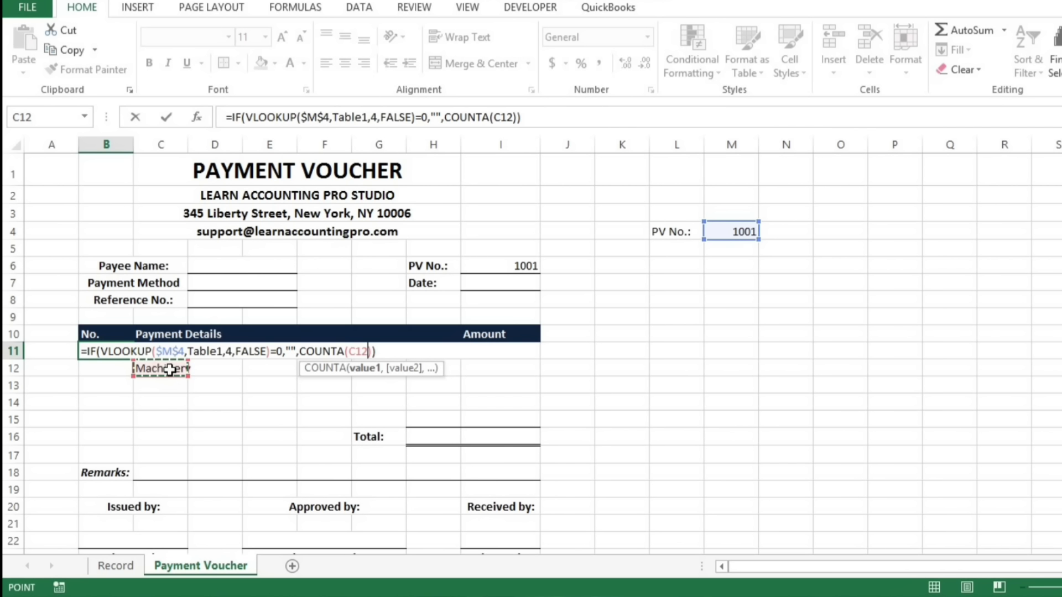
key("Up")
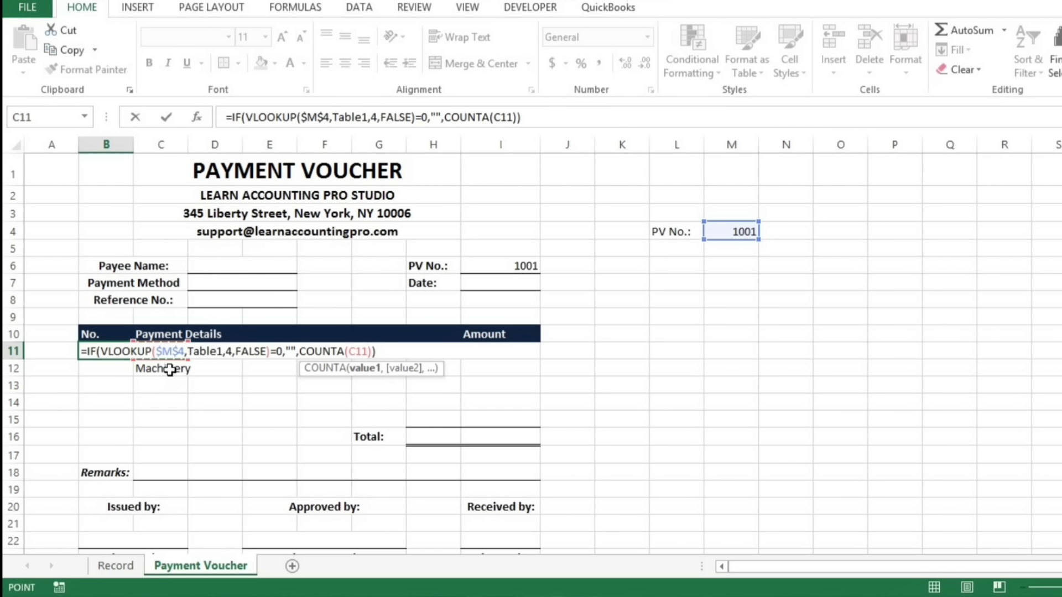
key("F8")
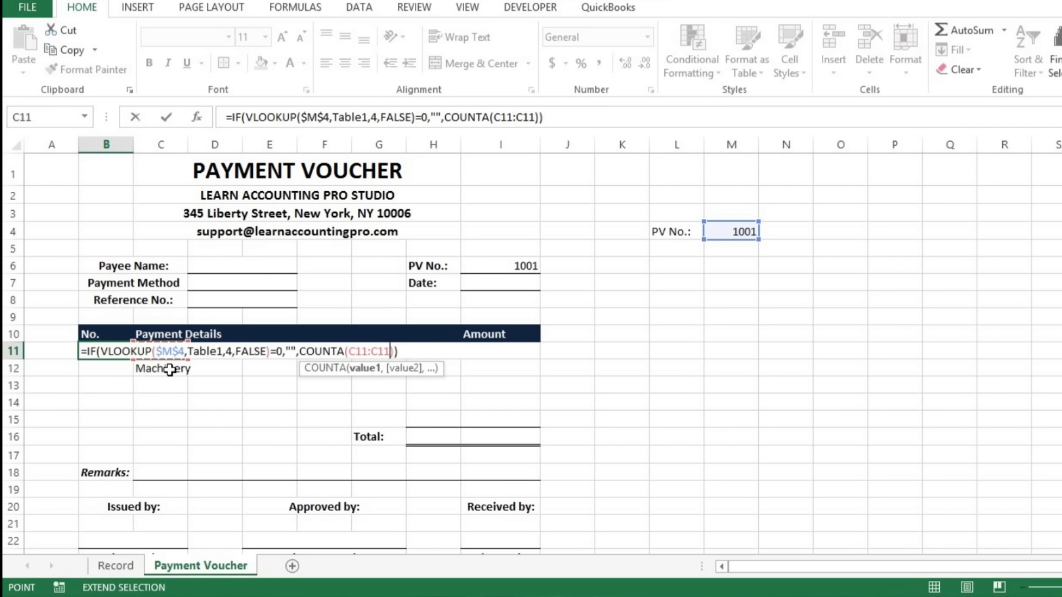
double_click(351, 351)
left_click(350, 352)
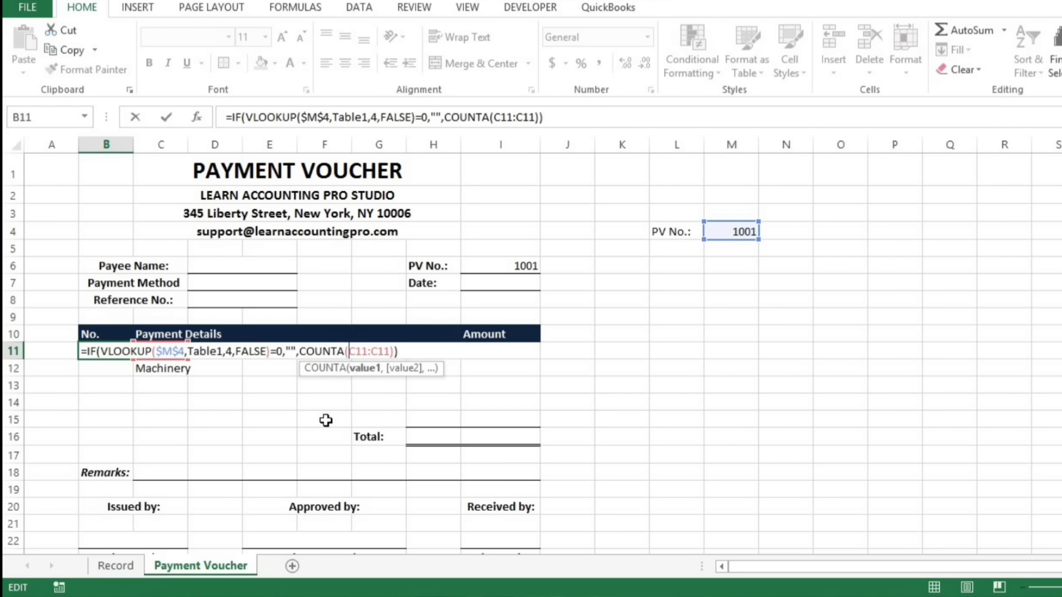
key("F4")
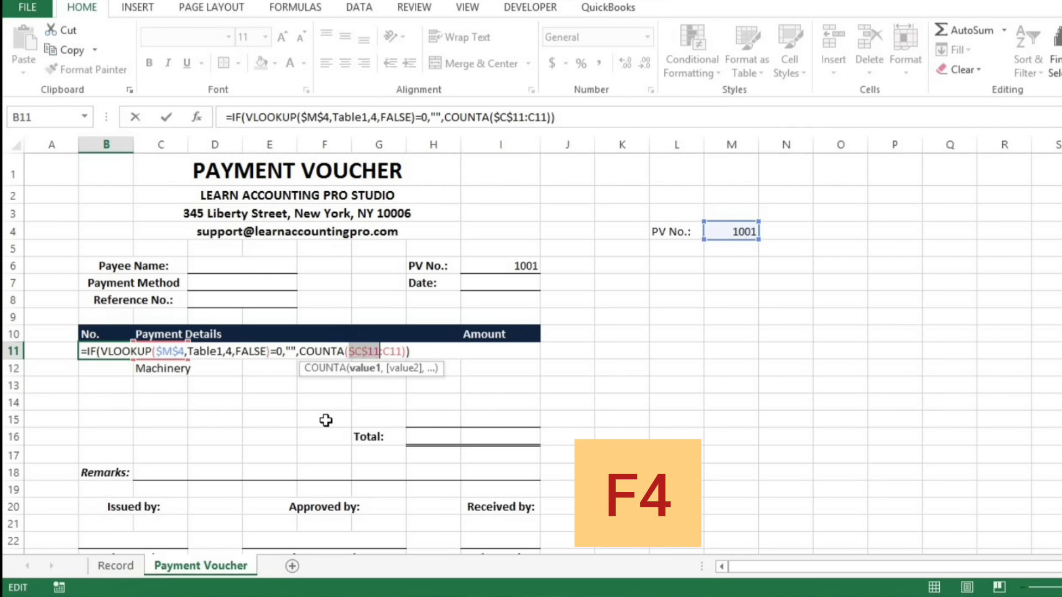
key("Return")
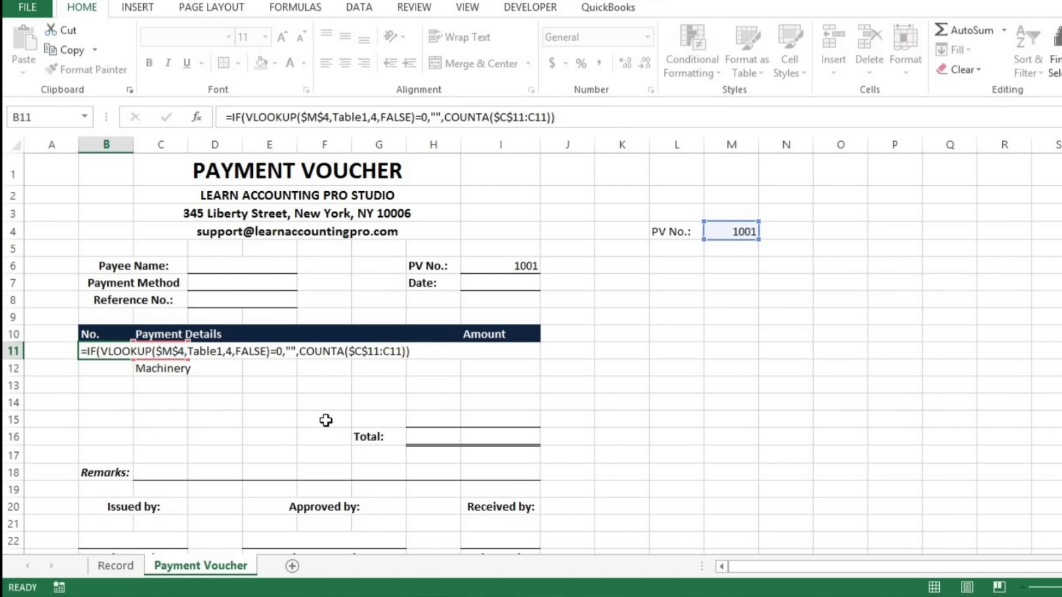
Step: Fill the B11 line-number formula down through B15
key("Up")
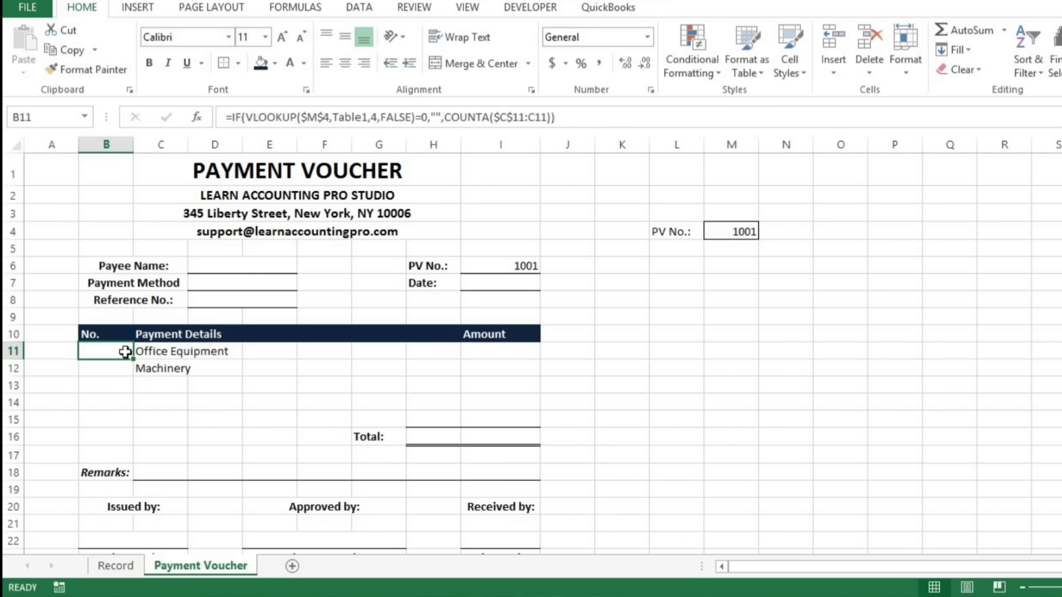
left_click_drag(132, 361, 131, 429)
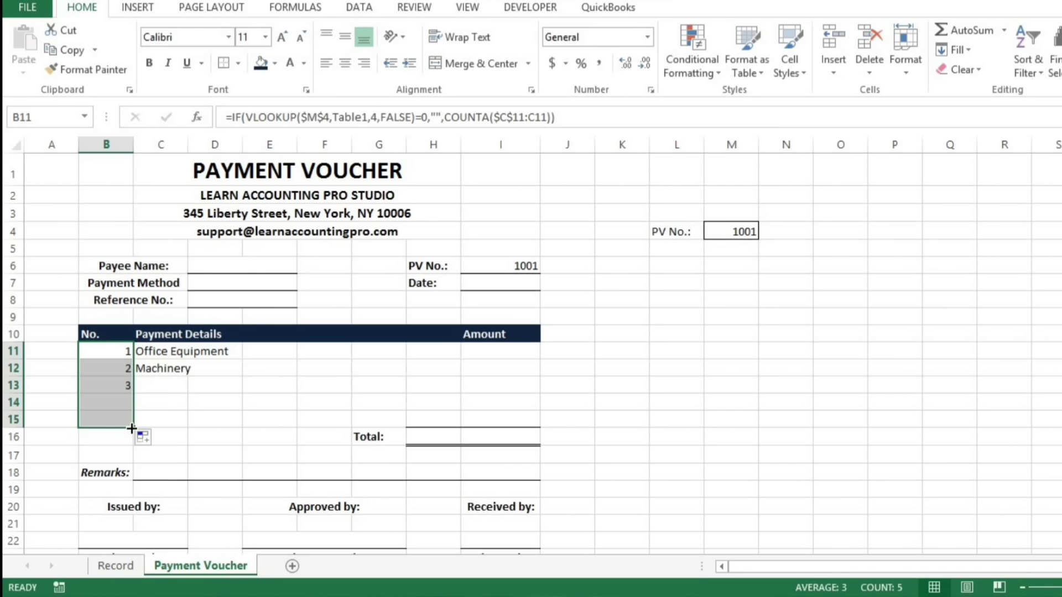
key("Down")
key("Up")
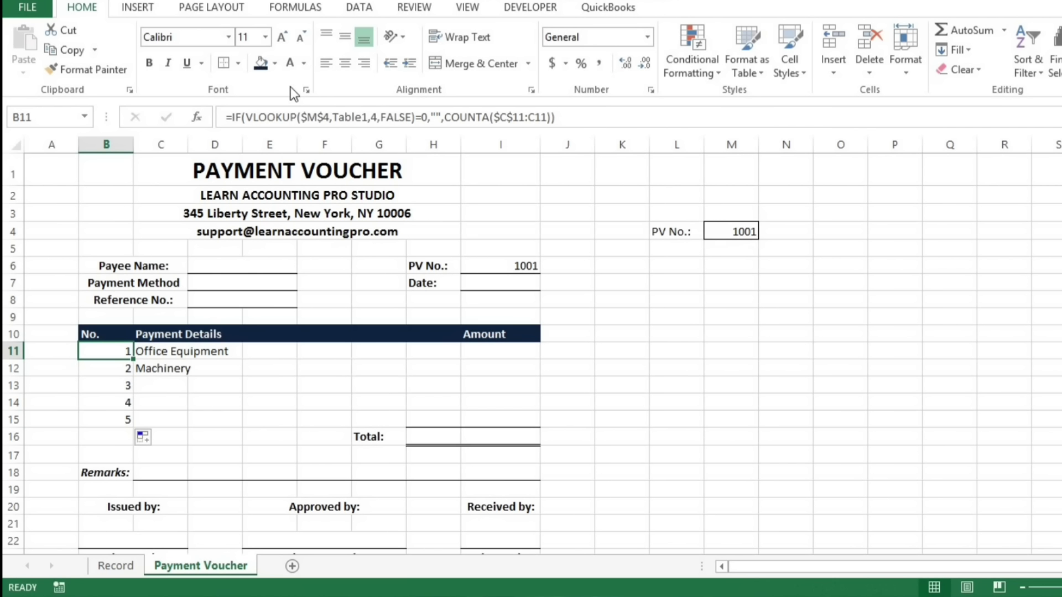
Step: Set the VLOOKUP column index in the B12 line-number formula to 6
key("Down")
key("F2")
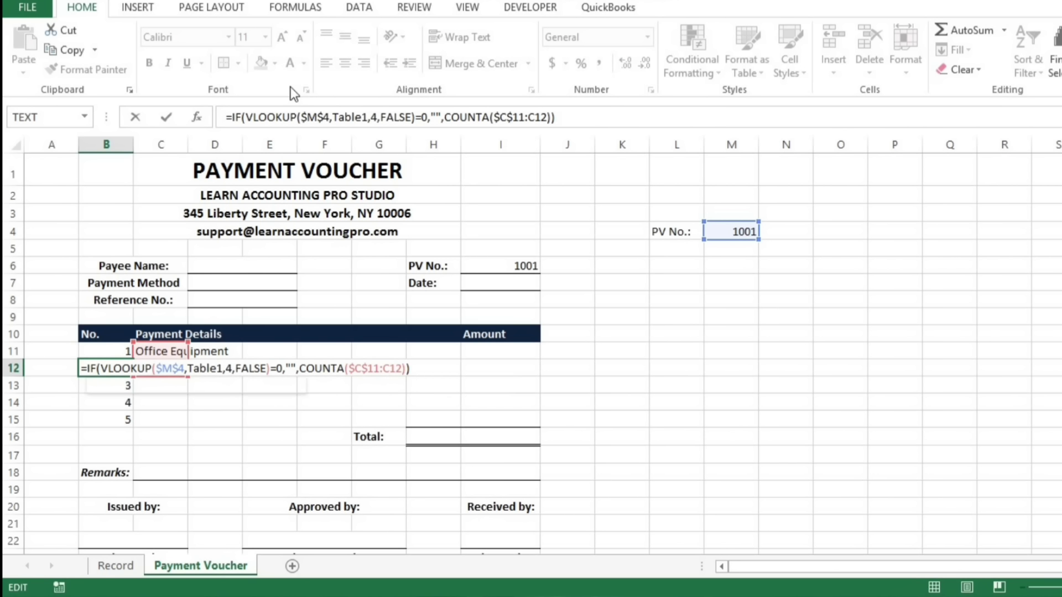
key("Left")
key("Left")
key("Left")
key("Left")
key("Left")
key("Left")
key("Left")
key("Left")
key("Left")
key("Left")
key("Left")
key("Left")
key("Left")
key("Left")
key("Left")
key("Left")
key("Left")
key("Left")
key("Left")
key("Left")
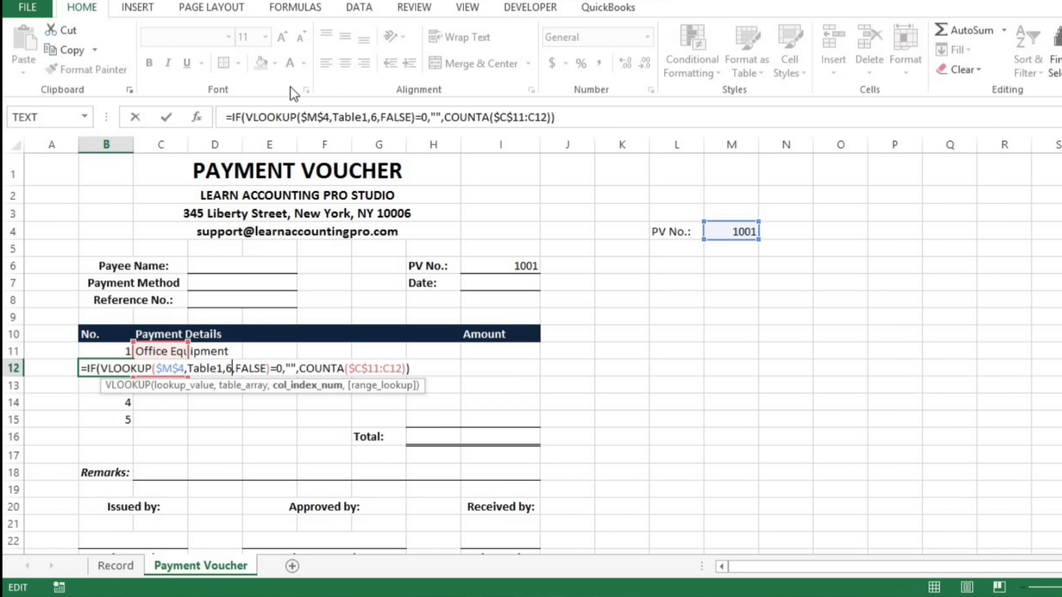
key("Return")
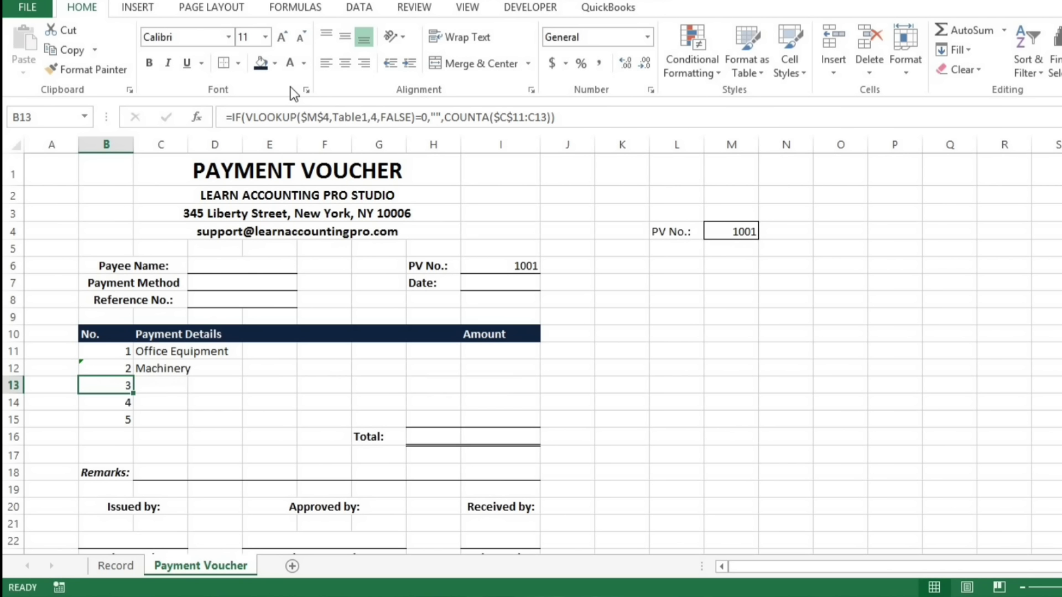
Step: Set the VLOOKUP column index in the B13 line-number formula to 8
key("F2")
key("Left")
key("Left")
key("Left")
key("Left")
key("Left")
key("Left")
key("Left")
key("Left")
key("Left")
key("Left")
key("Left")
key("Left")
key("Left")
key("Left")
key("Left")
key("Left")
key("Left")
key("Left")
key("Left")
key("Left")
key("BackSpace")
key("Return")
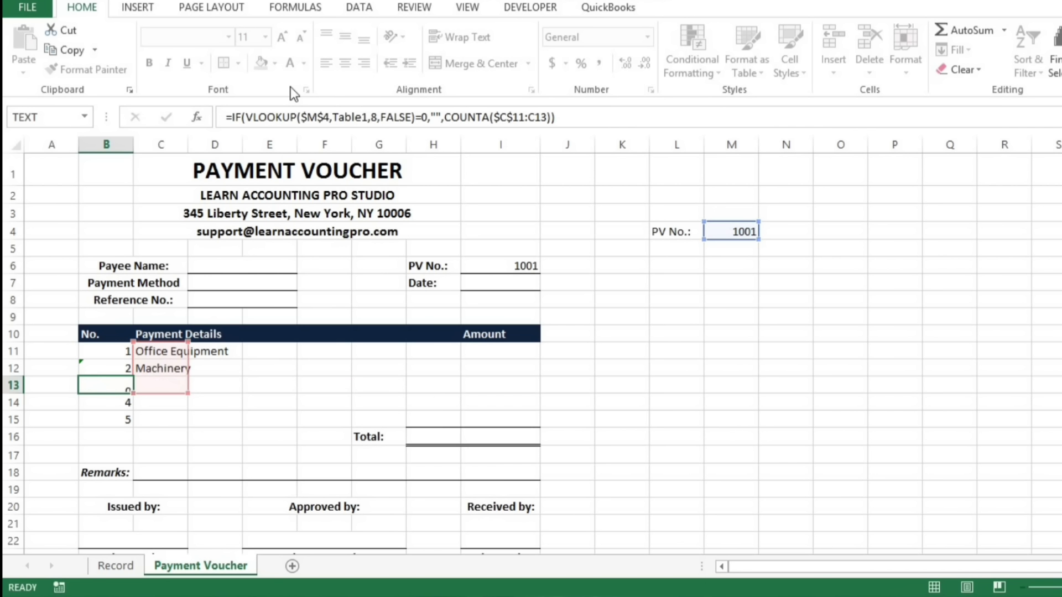
Step: Set the VLOOKUP column index in the B14 line-number formula to 10
key("F2")
key("Left")
key("Left")
key("Left")
key("Left")
key("Left")
key("Left")
key("Left")
key("Left")
key("Left")
key("Left")
key("Left")
key("Left")
key("Left")
key("Left")
key("Left")
key("Left")
key("Left")
key("Left")
key("Left")
key("Left")
key("BackSpace")
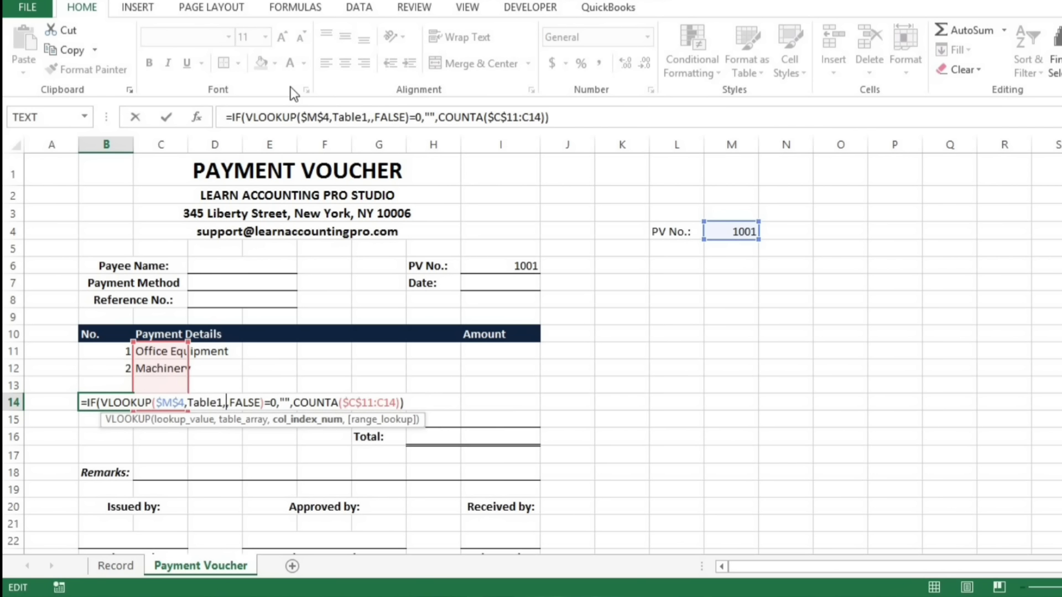
type("10")
key("Return")
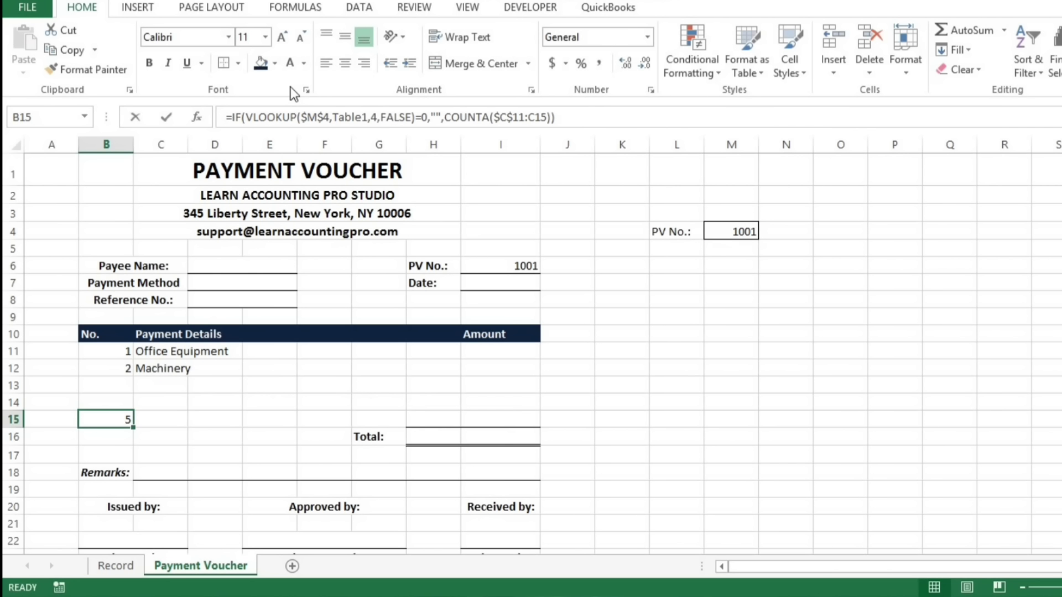
Step: Set the VLOOKUP column index in the B15 line-number formula to 12
key("F2")
key("Left")
key("Left")
key("Left")
key("Left")
key("Left")
key("Left")
key("Left")
key("Left")
key("Left")
key("Left")
key("Left")
key("Left")
key("Left")
key("Left")
key("Left")
key("Left")
key("Left")
key("Left")
key("Left")
key("Left")
key("BackSpace")
type("12")
key("ctrl+Return")
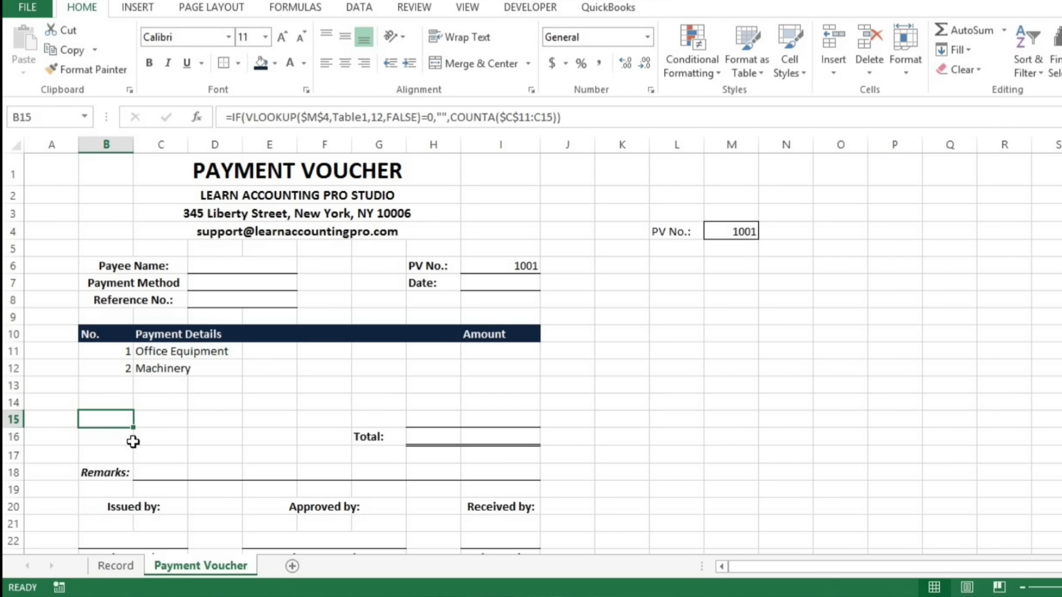
Step: Enter a SUM formula over I11:I15 in I16, the Total cell of the Amount column
left_click(505, 435)
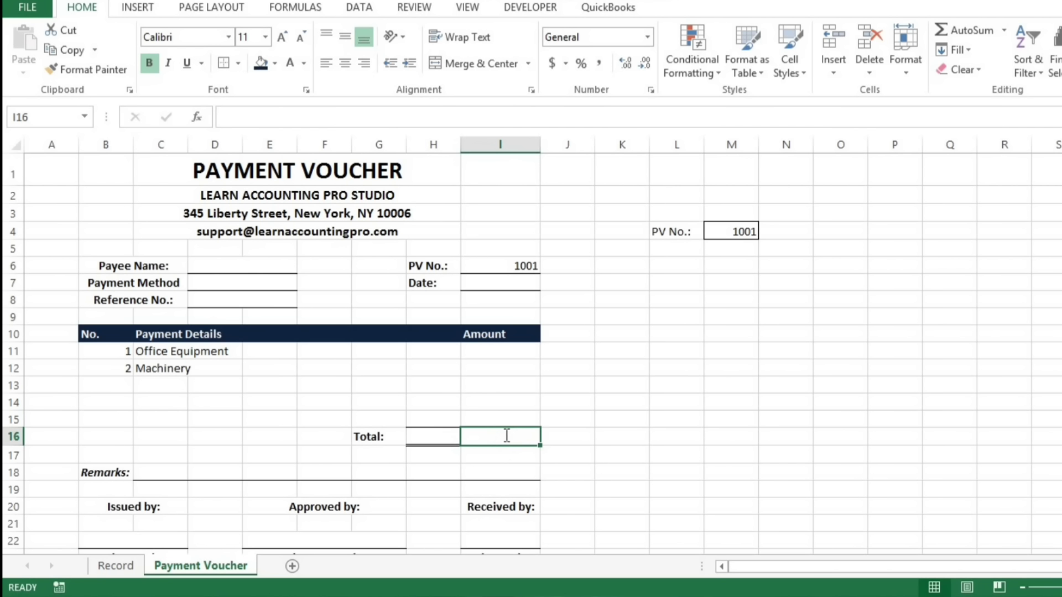
type("=sum")
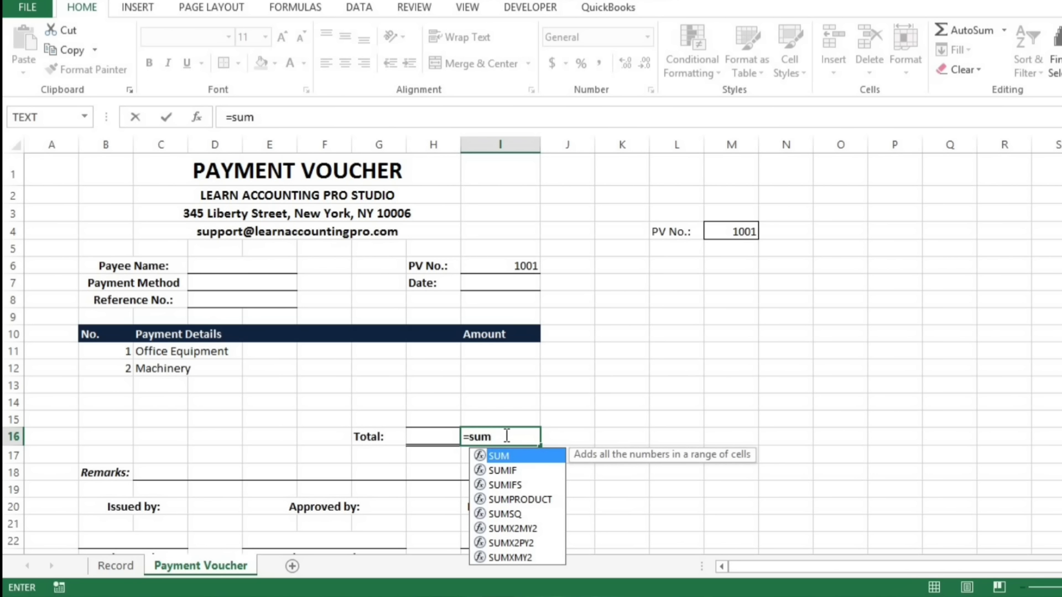
type("(")
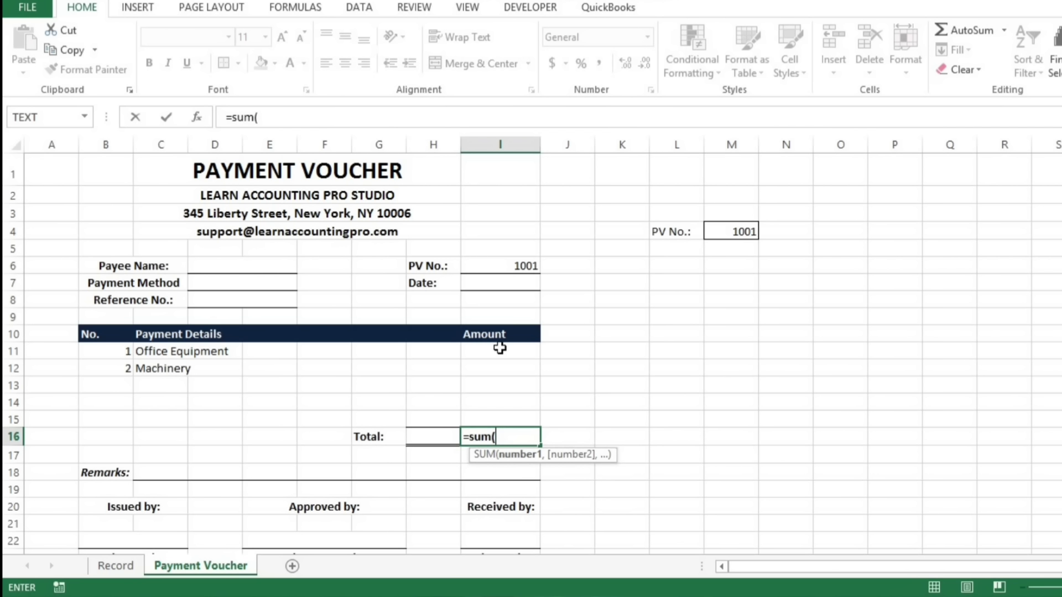
left_click_drag(496, 349, 501, 420)
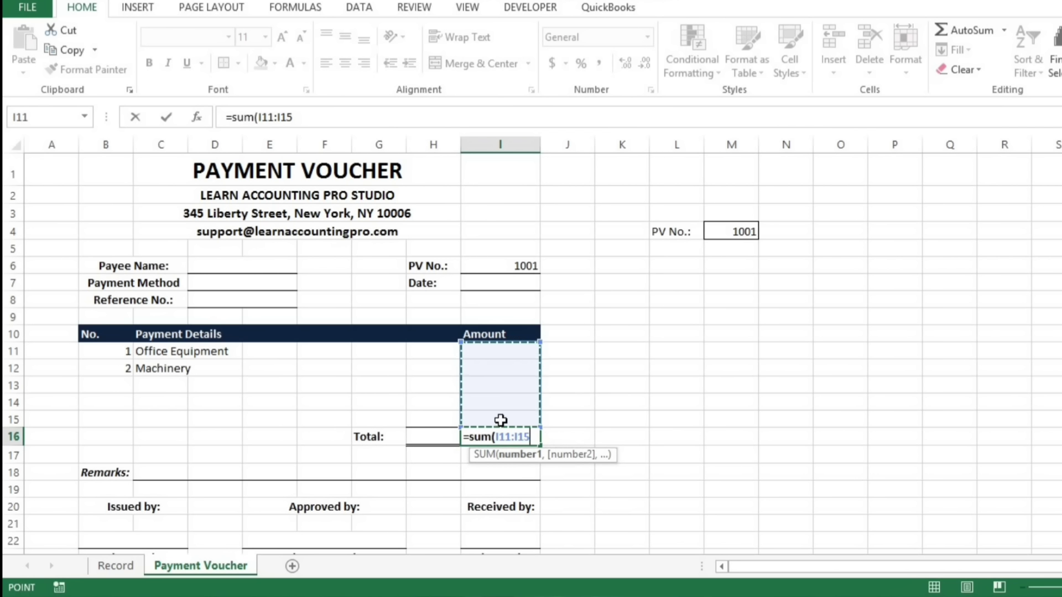
key("Return")
key("Up")
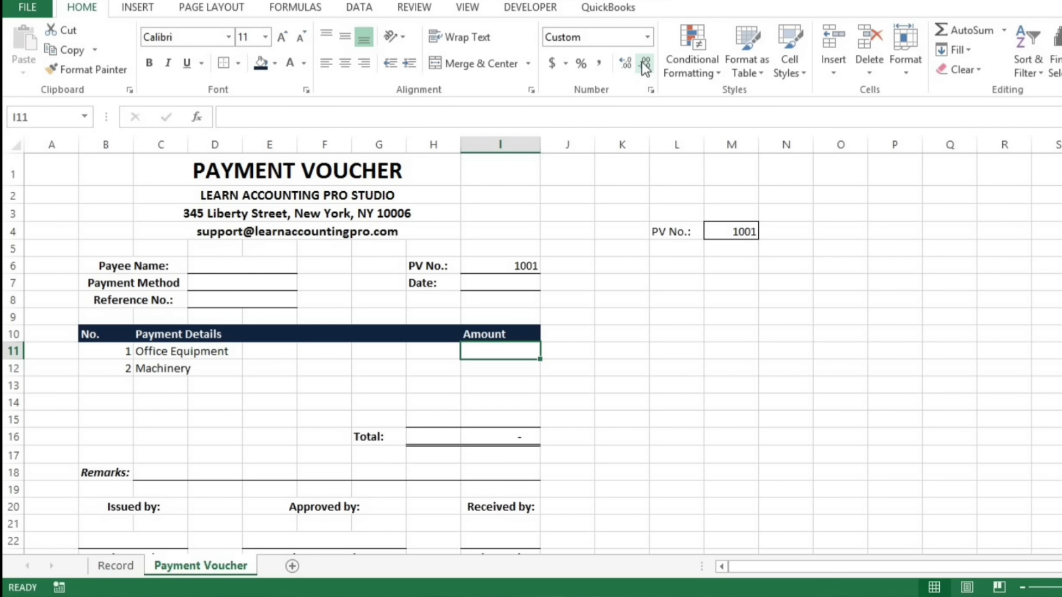
Step: Copy the IF formula from C11 into I11, the first cell under the Amount header
key("Left")
key("Left")
key("Left")
key("Left")
key("Left")
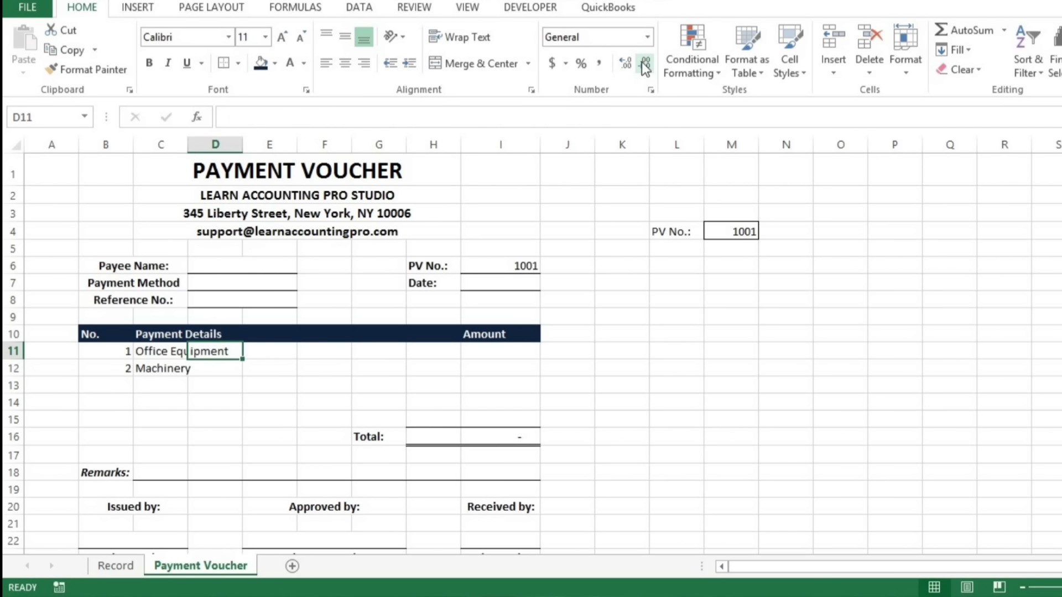
key("Left")
key("ctrl+c")
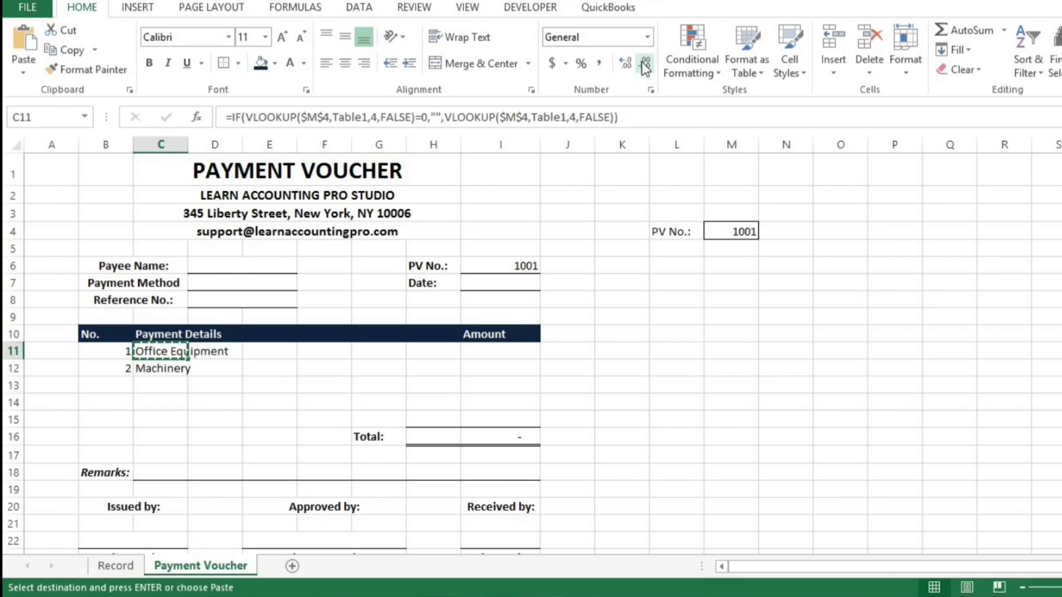
key("Right")
key("Right")
key("Right")
key("Right")
key("Right")
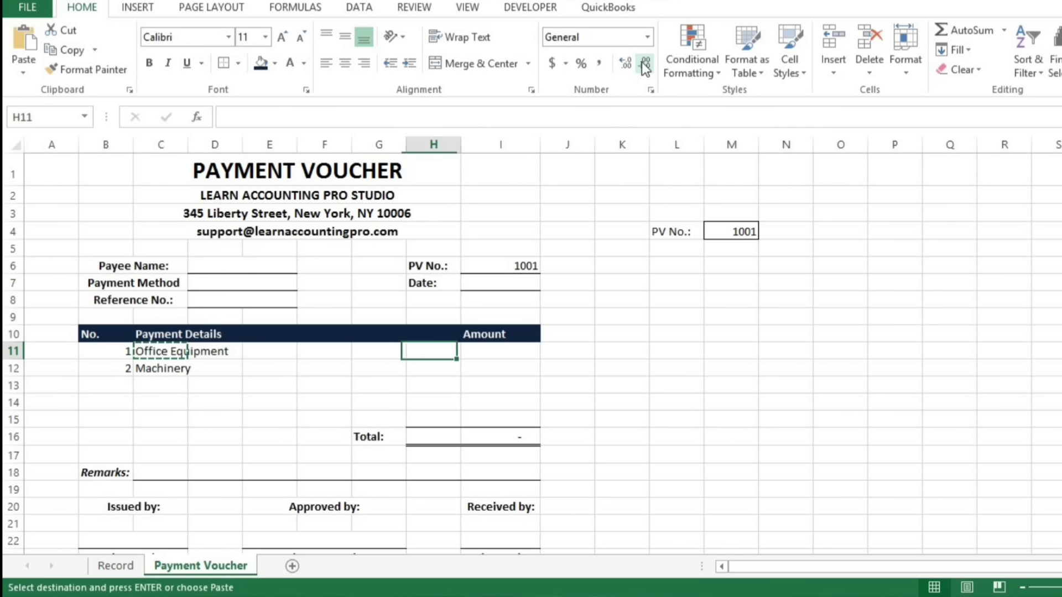
key("Right")
key("Return")
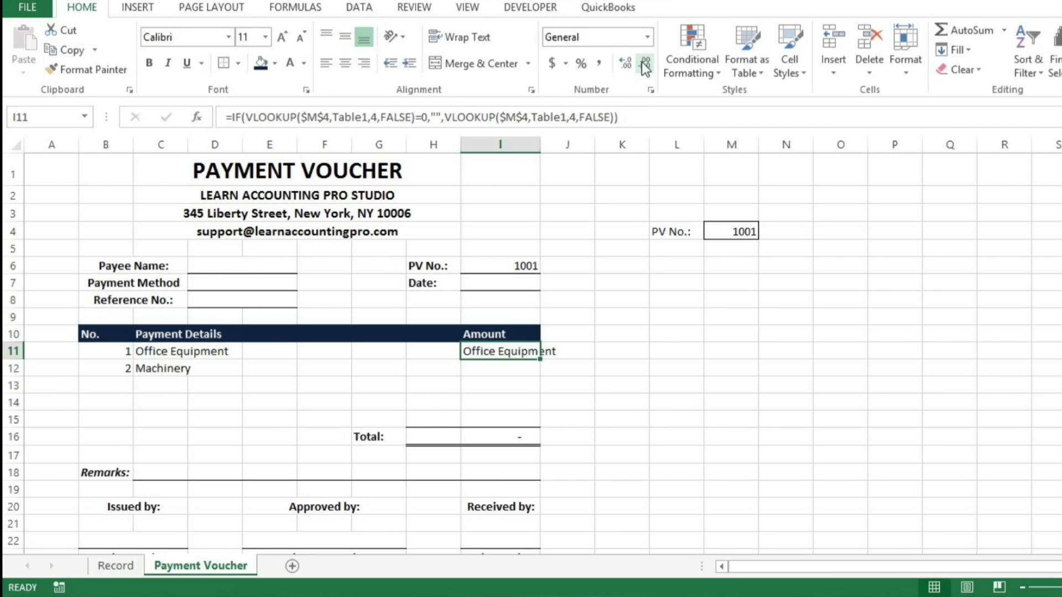
Step: Fill the I11 formula down the Amount column through I15
left_click_drag(541, 363, 540, 424)
key("Down")
key("Up")
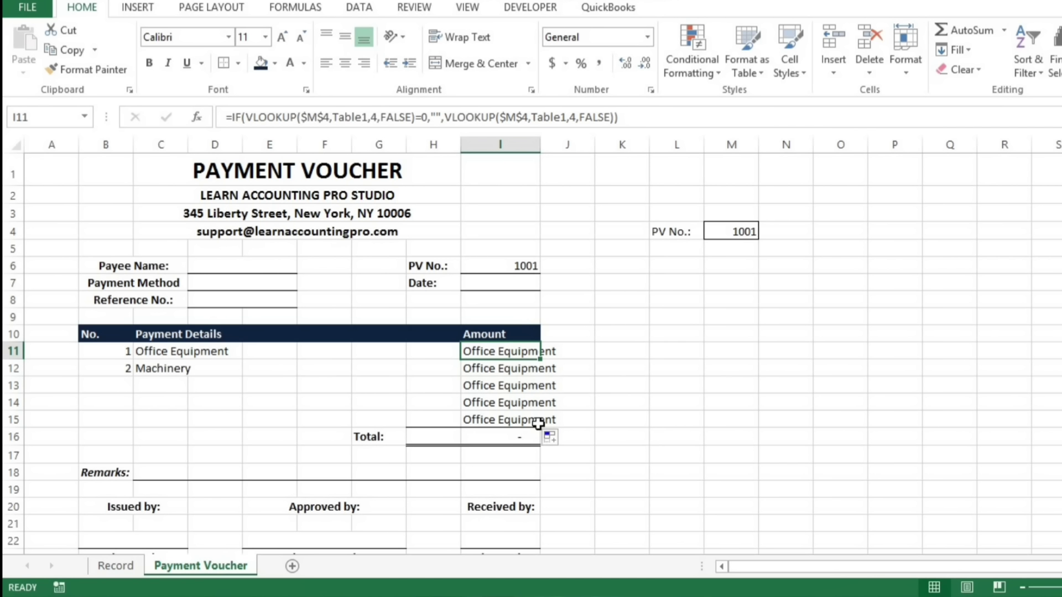
Step: Review the I11 formula, and check the positions of the item amount columns on the Record sheet
key("F2")
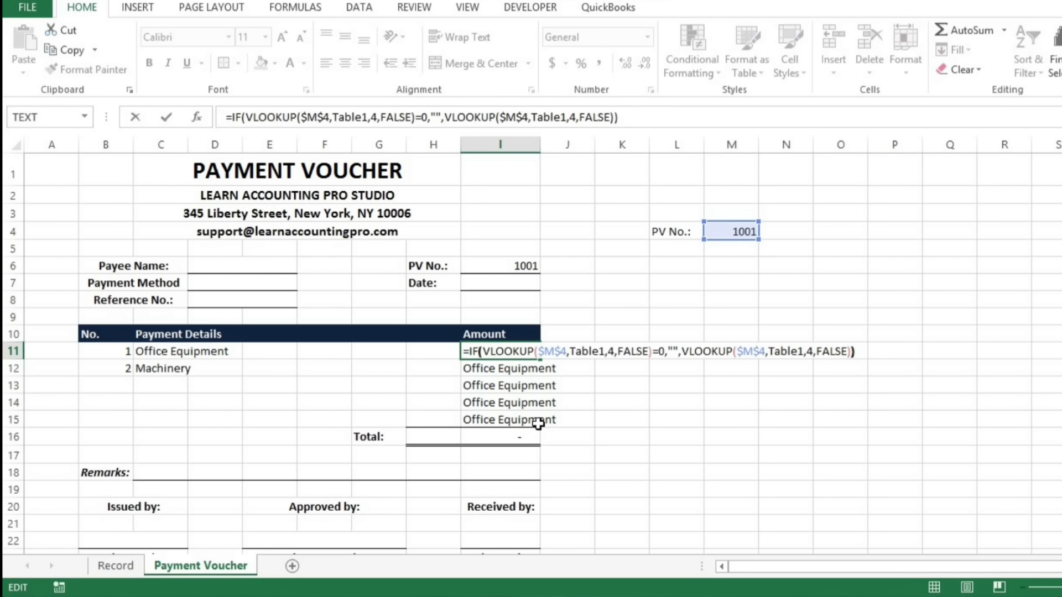
key("Escape")
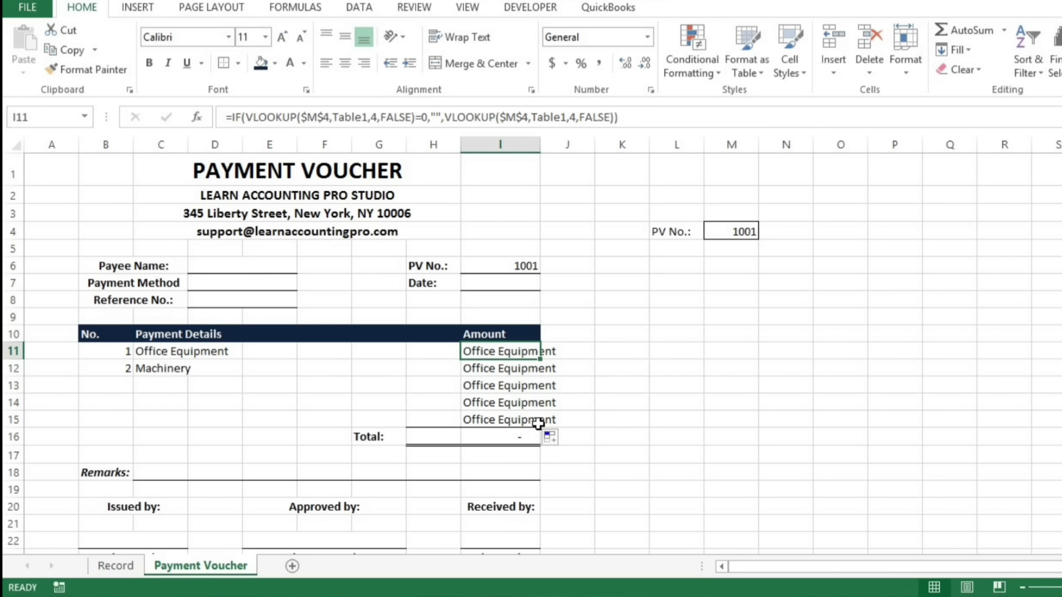
key("ctrl+Page_Up")
key("ctrl+Page_Up")
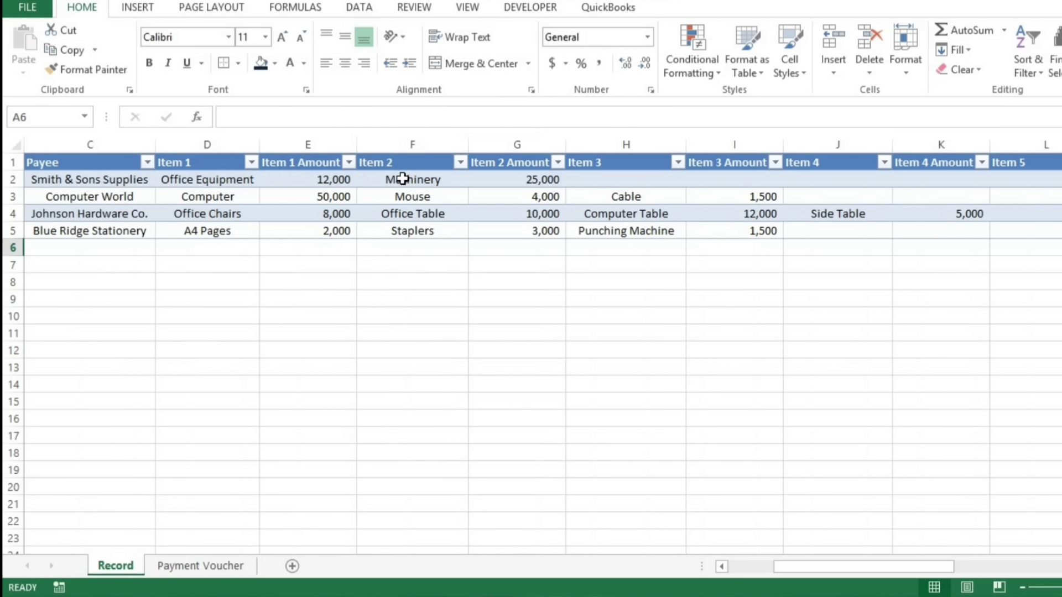
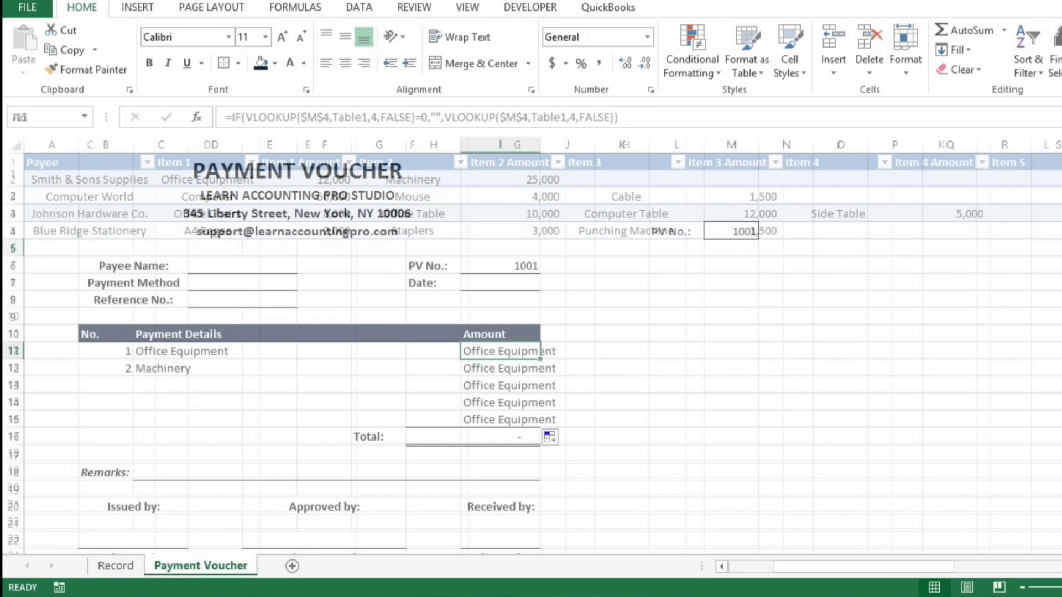
Step: Change the column index to 5 in both VLOOKUPs of the I11 formula, the first line's amount
key("F2")
key("Left")
key("Left")
key("Left")
key("Left")
key("Left")
key("Left")
key("Left")
key("Left")
key("BackSpace")
type("5")
key("Left")
key("Left")
key("Left")
key("Left")
key("Left")
key("Left")
key("Left")
key("Left")
key("Left")
key("Left")
key("Left")
key("Left")
key("Left")
key("Left")
key("Left")
key("Left")
key("Left")
key("Left")
key("Left")
key("Left")
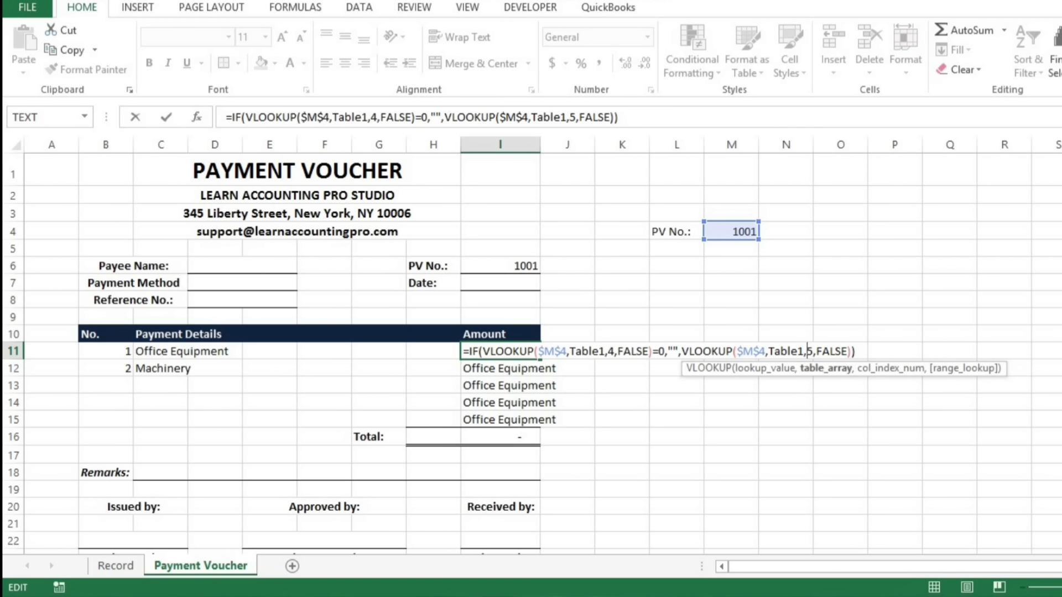
key("Left")
key("Left")
key("Left")
key("BackSpace")
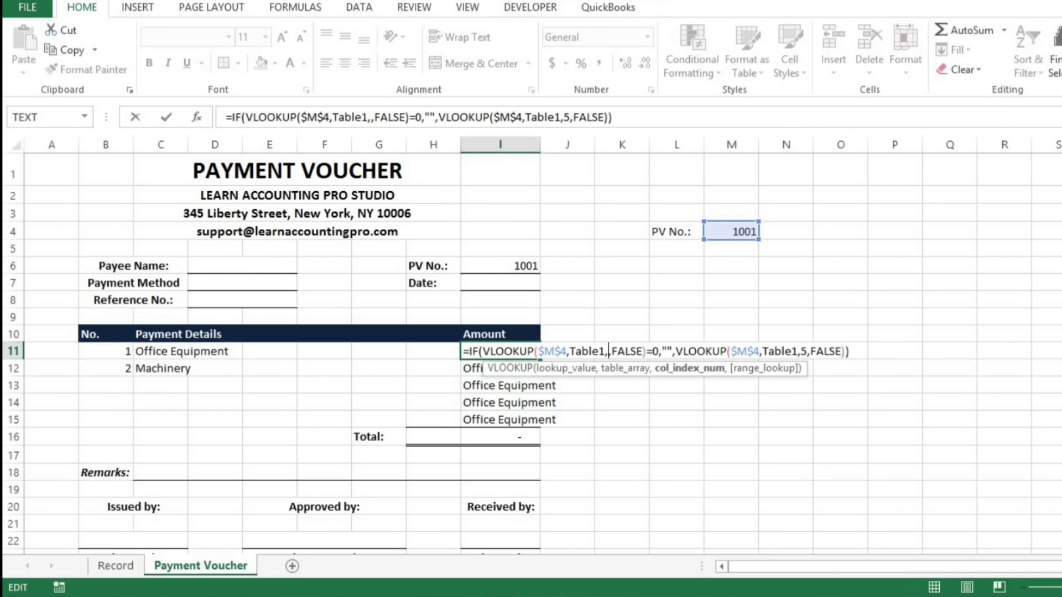
type("5")
key("Return")
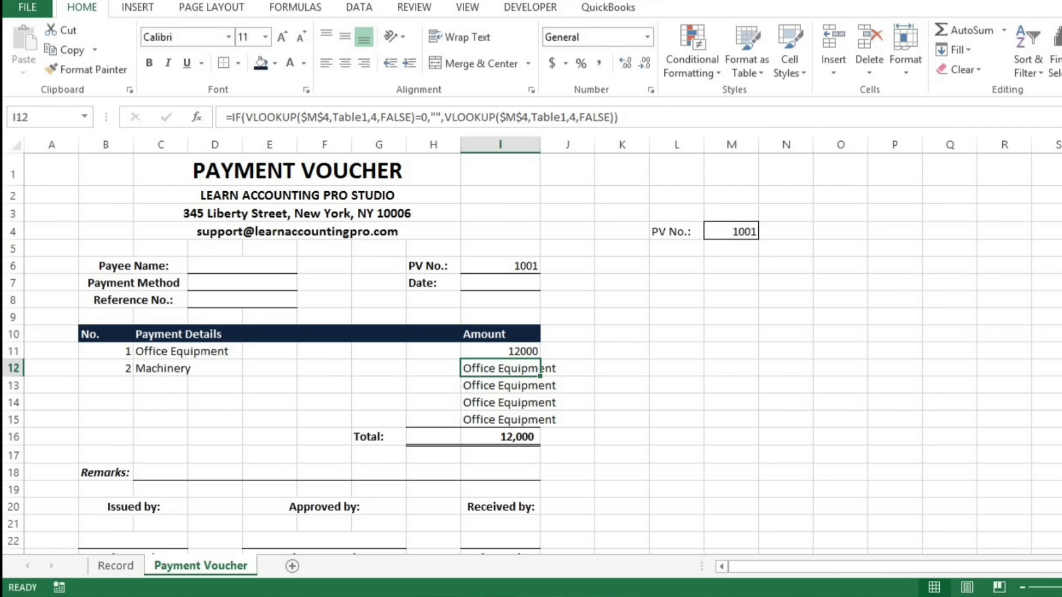
Step: Change the column index to 7 in both VLOOKUPs of the I12 formula, the second line's amount
key("F2")
key("Left")
key("Left")
key("Left")
key("Left")
key("Left")
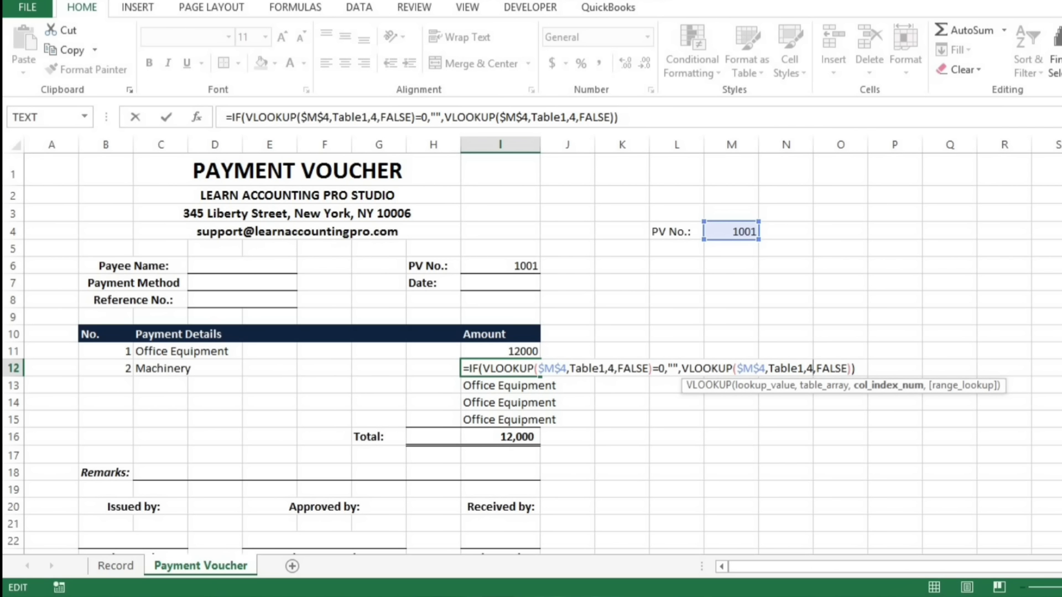
key("BackSpace")
type("7")
key("Left")
key("Left")
key("Left")
key("Left")
key("Left")
key("Left")
key("Left")
key("Left")
key("Left")
key("Left")
key("Left")
key("Left")
key("Left")
key("Left")
key("Left")
key("Left")
key("Left")
key("Left")
key("Left")
key("Left")
key("Left")
key("Left")
key("BackSpace")
type("7")
key("ctrl+Return")
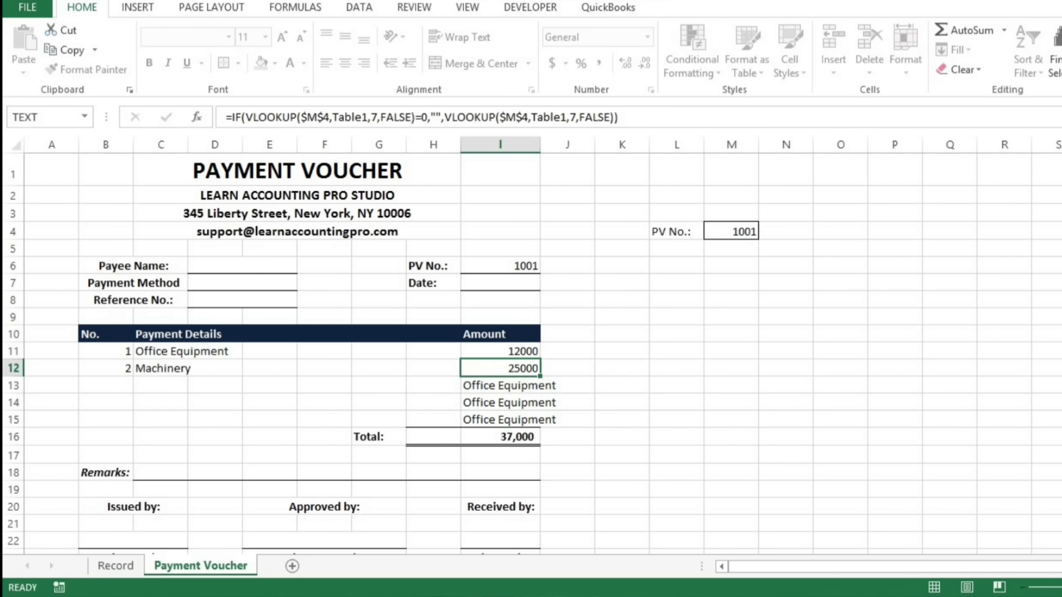
Step: Change the column index to 9 in both VLOOKUPs of the I13 formula, the third line's amount
key("F2")
key("Left")
key("Left")
key("Left")
key("Left")
key("Left")
key("Left")
key("Left")
key("Left")
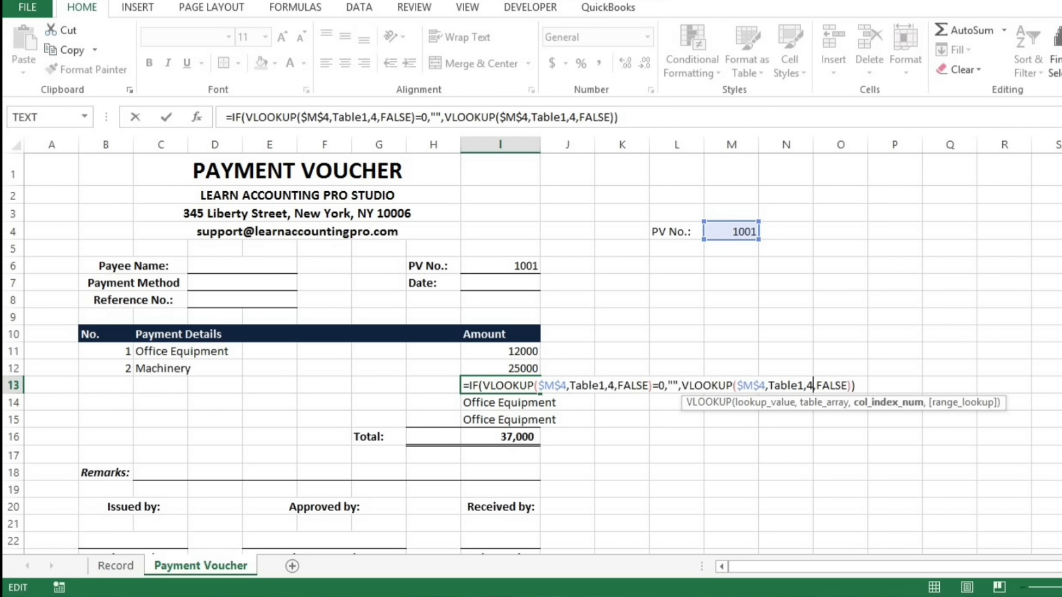
key("BackSpace")
type("9")
key("Left")
key("Left")
key("Left")
key("Left")
key("Left")
key("Left")
key("Left")
key("Left")
key("Left")
key("Left")
key("Left")
key("Left")
key("Left")
key("Left")
key("Left")
key("Left")
key("Left")
key("Left")
key("Left")
key("Left")
key("Left")
key("Left")
key("BackSpace")
type("9")
key("ctrl+Return")
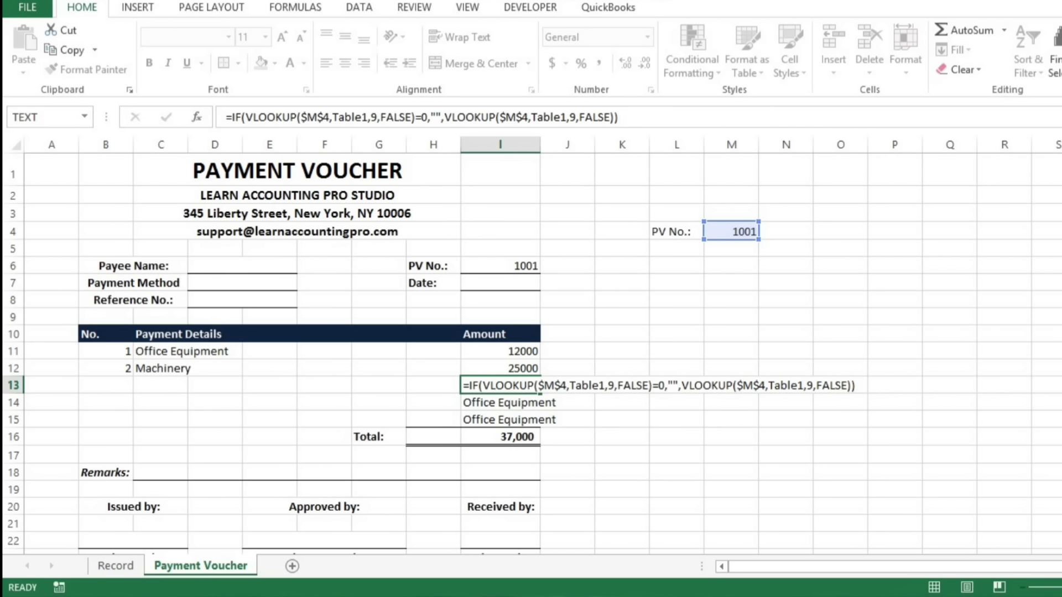
Step: Change the column index to 11 in both VLOOKUPs of the I14 formula, the fourth line's amount
key("Down")
key("F2")
key("Left")
key("Left")
key("Left")
key("Left")
key("Left")
key("Left")
key("Left")
key("Left")
key("Left")
key("Left")
key("Left")
key("Left")
key("Left")
key("Left")
key("Left")
key("Left")
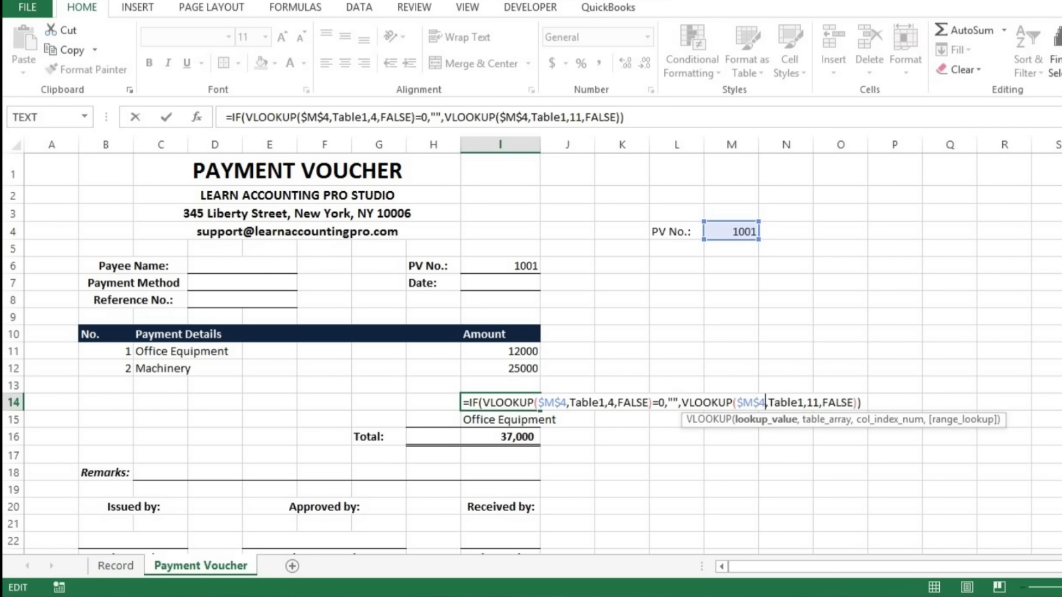
key("Left")
key("Left")
key("Left")
key("Left")
key("Left")
key("Left")
key("Left")
key("Left")
key("Left")
key("Left")
key("Left")
key("Left")
key("Left")
key("Left")
key("Left")
key("Left")
key("Left")
key("Left")
key("Left")
key("Left")
key("Left")
key("Left")
key("Left")
key("Left")
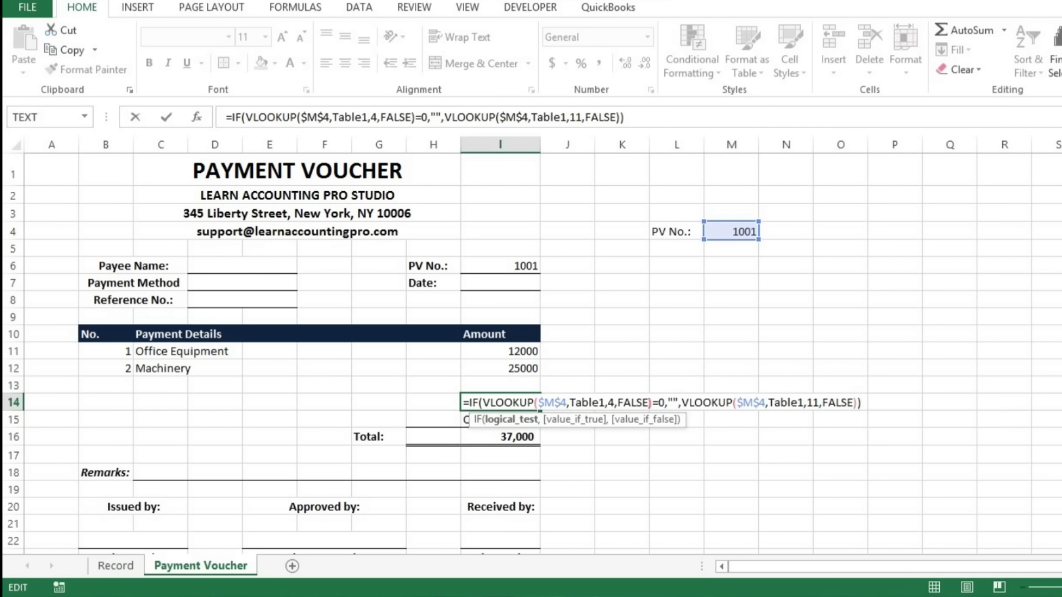
key("BackSpace")
type("1")
key("Return")
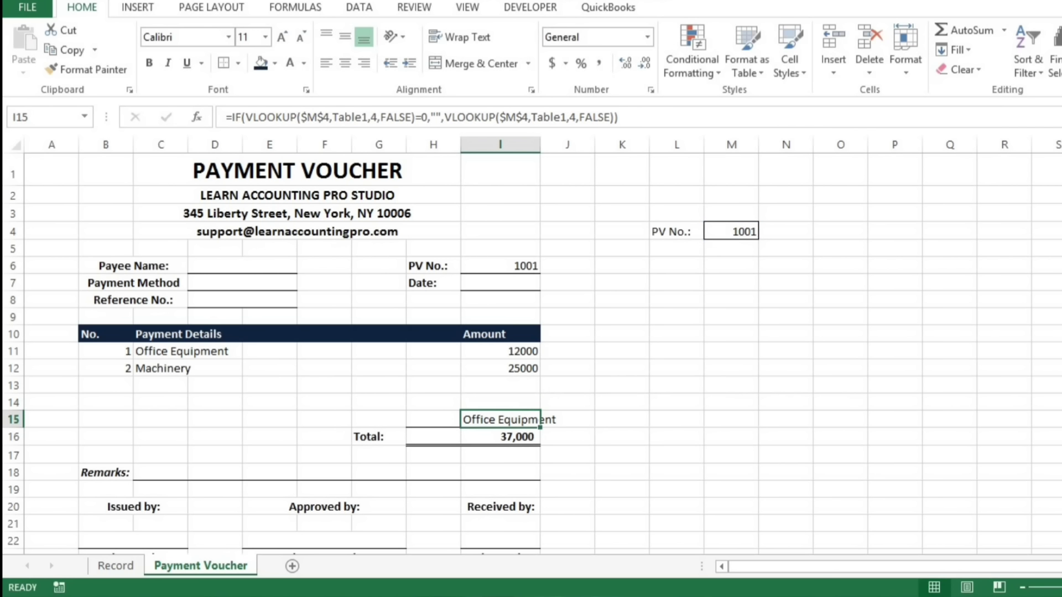
Step: Change the column index to 13 in both VLOOKUPs of the I15 formula, the fifth line's amount
key("F2")
key("Left")
key("Left")
key("Left")
key("Left")
key("Left")
key("Left")
key("Left")
key("Left")
key("BackSpace")
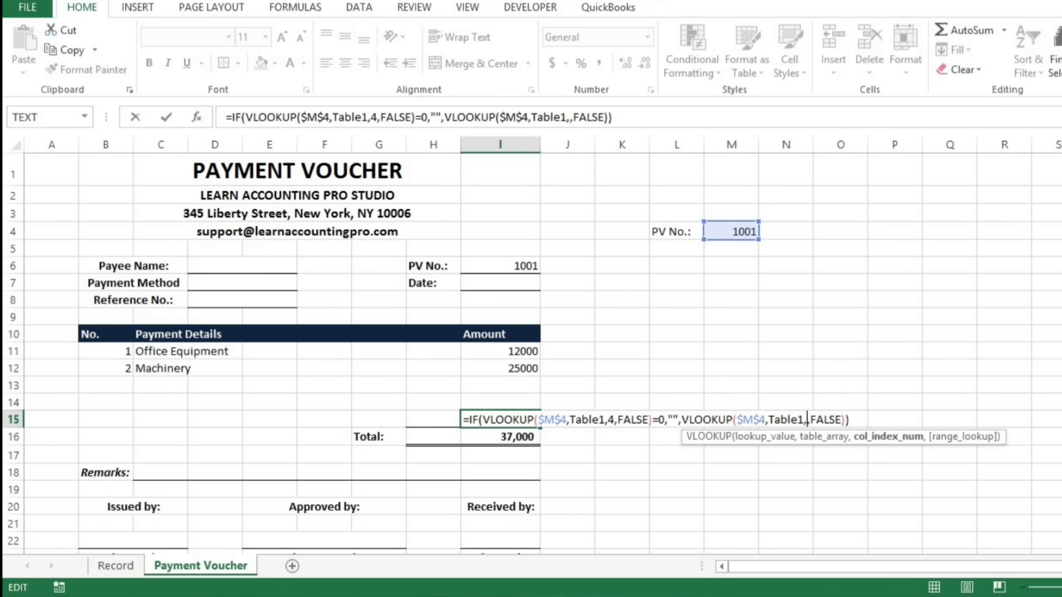
type("13")
key("Left")
key("Left")
key("Left")
key("Left")
key("Left")
key("Left")
key("Left")
key("Left")
key("Left")
key("Left")
key("Left")
key("Left")
key("Left")
key("Left")
key("Left")
key("Left")
key("Left")
key("Left")
key("Left")
key("Left")
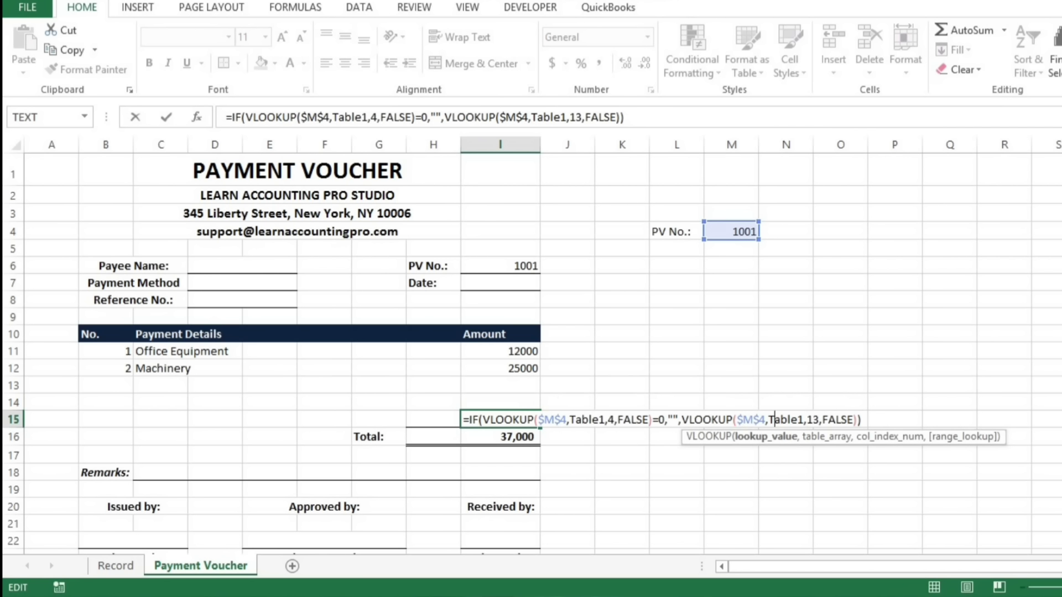
key("Left")
key("Left")
key("Left")
key("Left")
key("Left")
key("Left")
key("Left")
key("Left")
key("Left")
key("Left")
key("BackSpace")
type("13")
key("ctrl+Return")
Step: Format the voucher's line amounts in column I, from I11 down, with thousands separators and no decimals
key("Up")
key("Up")
key("Up")
key("Up")
key("Up")
key("Down")
key("shift+Down")
key("shift+Down")
key("shift+Down")
key("shift+Down")
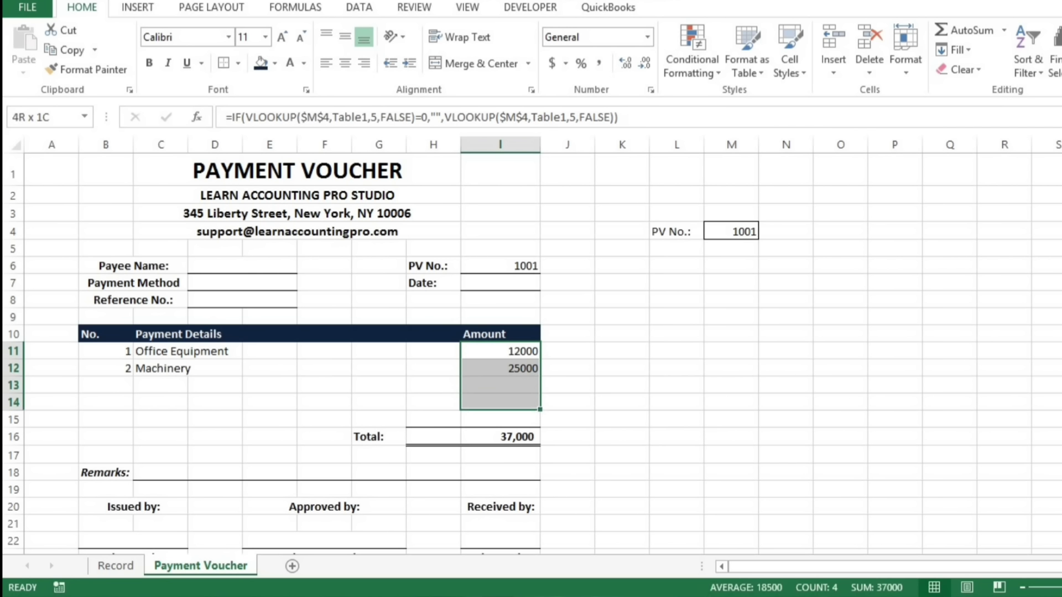
left_click(599, 69)
left_click(643, 66)
left_click(642, 66)
key("Down")
key("Down")
key("Down")
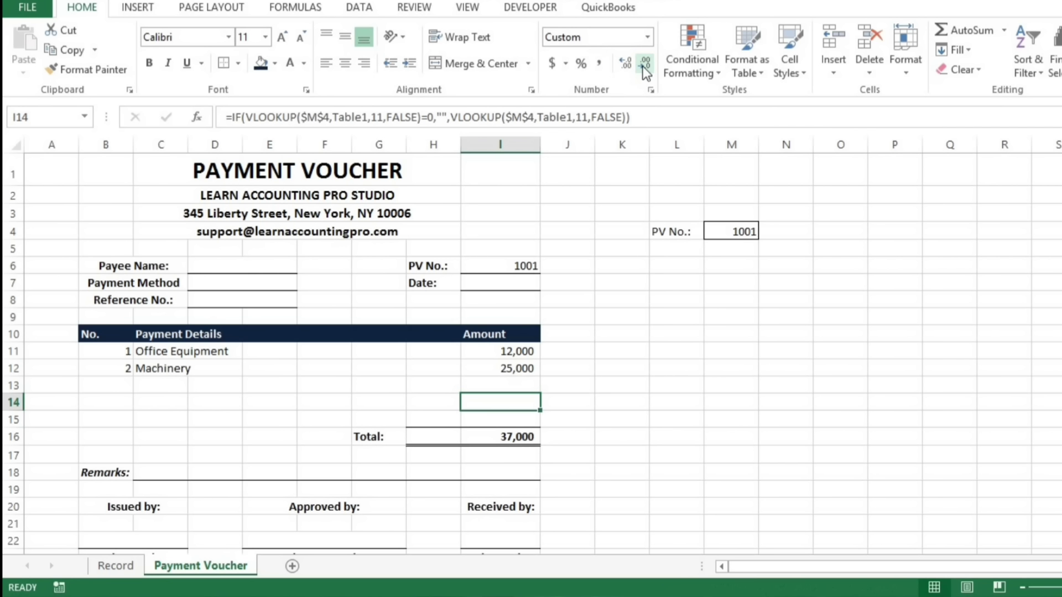
Step: Copy the text of the I11 amount formula into the Payee Name cell D6
key("Up")
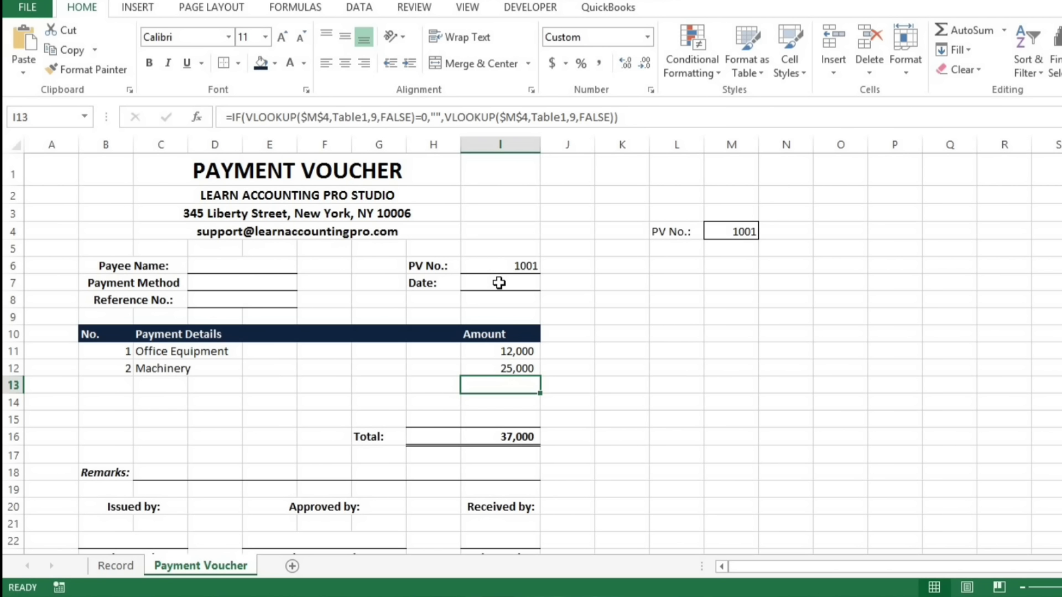
key("Up")
key("Up")
key("F2")
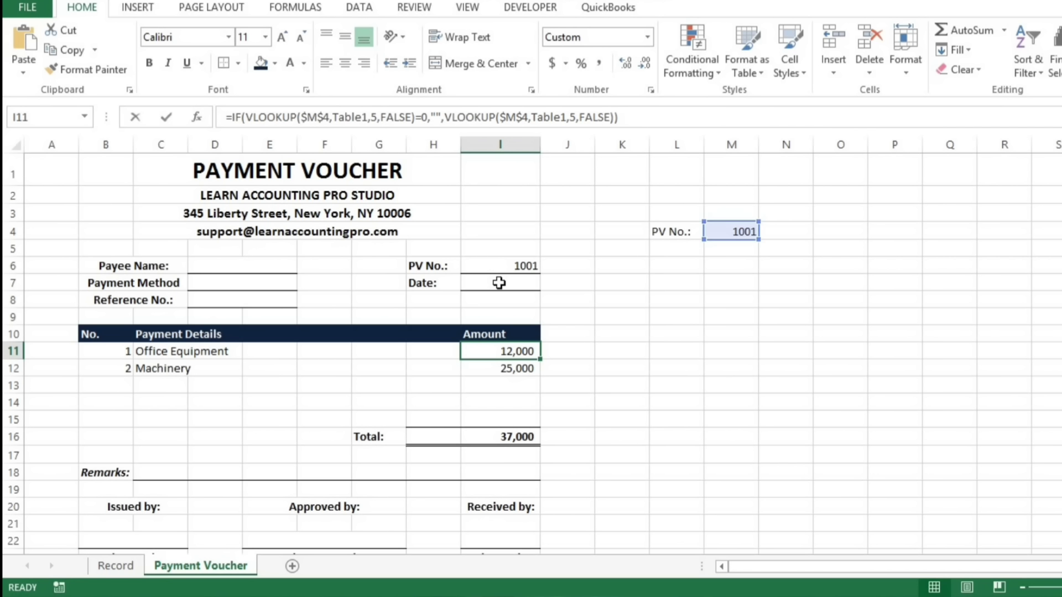
key("ctrl+shift+Left")
key("ctrl+shift+Left")
key("ctrl+shift+Left")
key("ctrl+shift+Left")
key("ctrl+shift+Left")
key("ctrl+shift+Left")
key("ctrl+shift+Left")
key("ctrl+shift+Left")
key("ctrl+shift+Left")
key("ctrl+shift+Left")
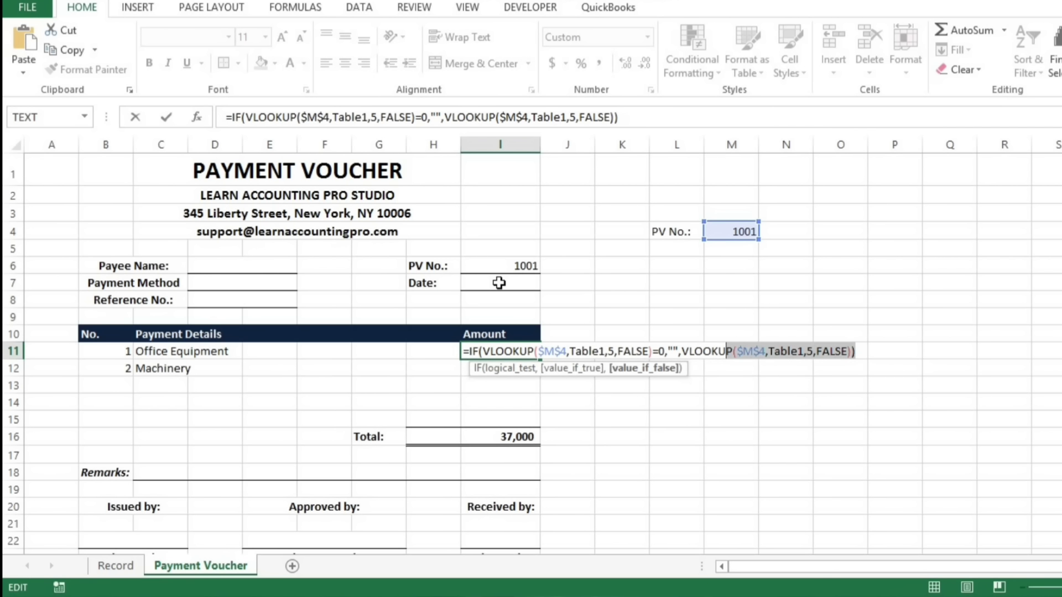
key("ctrl+shift+Left")
key("ctrl+shift+Left")
key("ctrl+shift+Left")
key("ctrl+shift+Left")
key("ctrl+c")
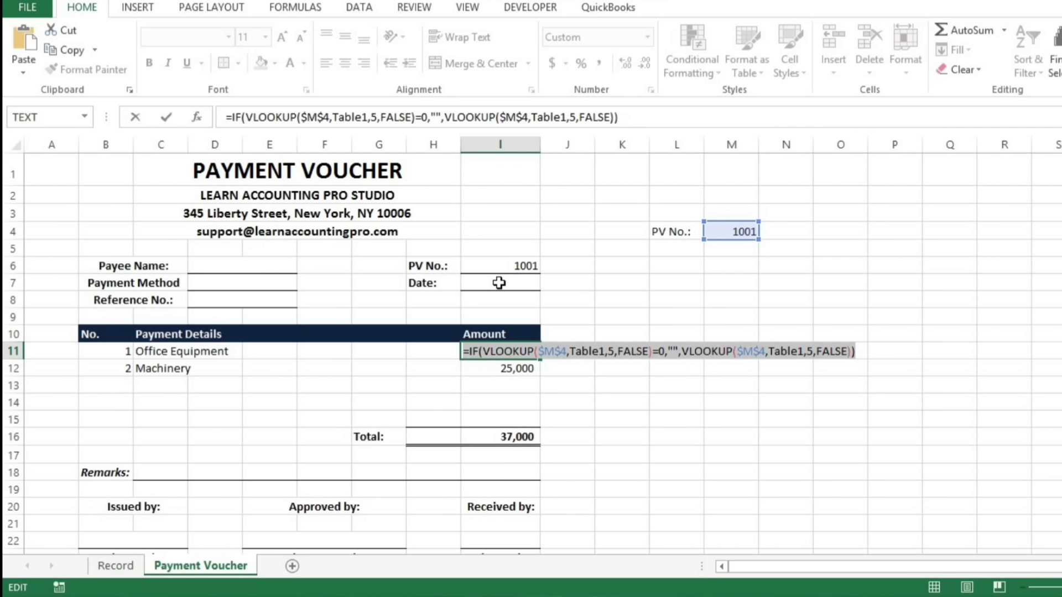
key("Escape")
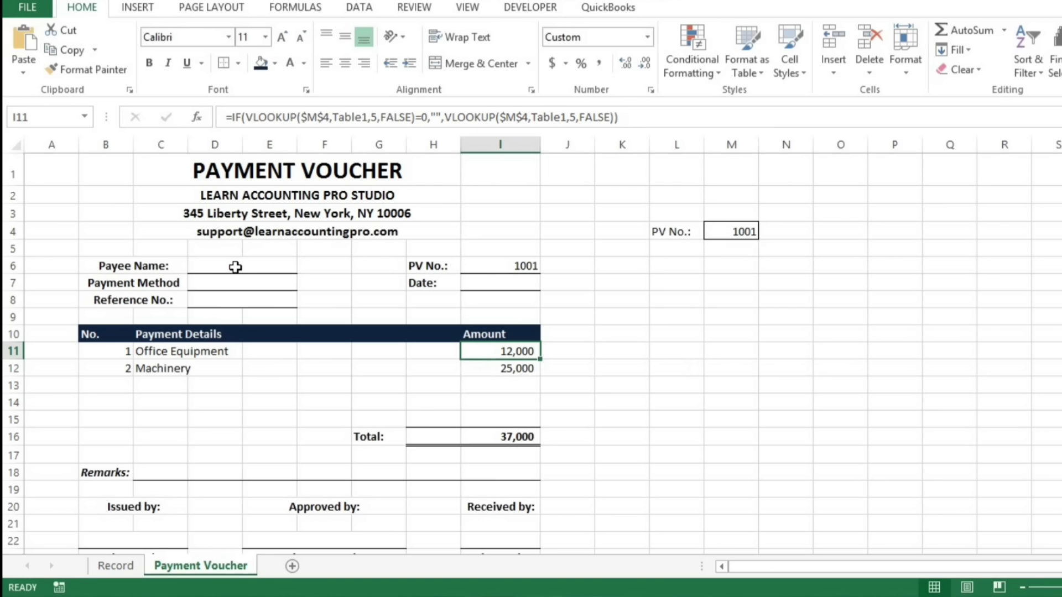
left_click(235, 267)
double_click(235, 266)
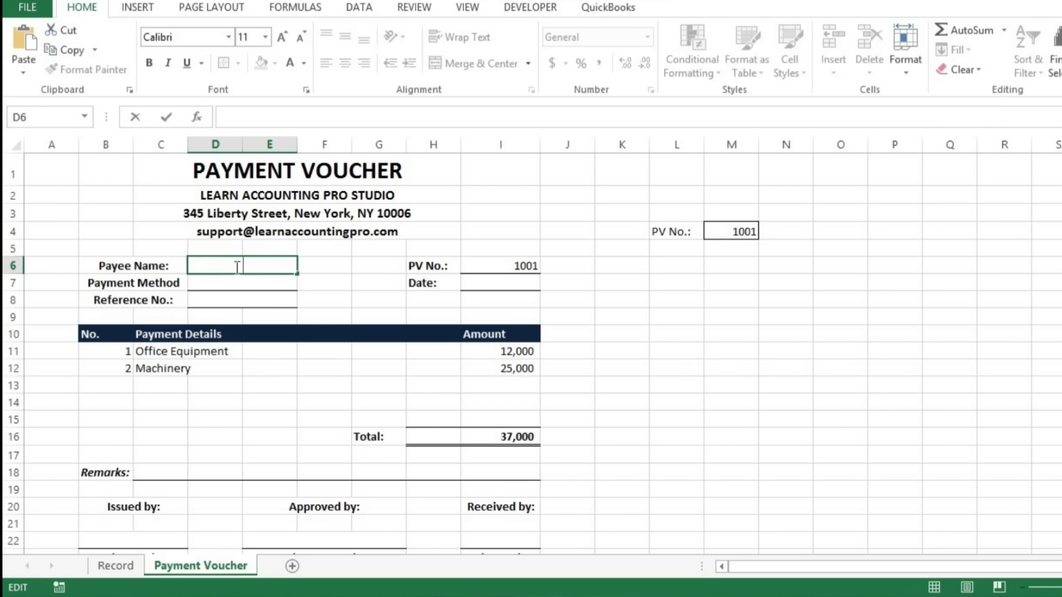
key("ctrl+v")
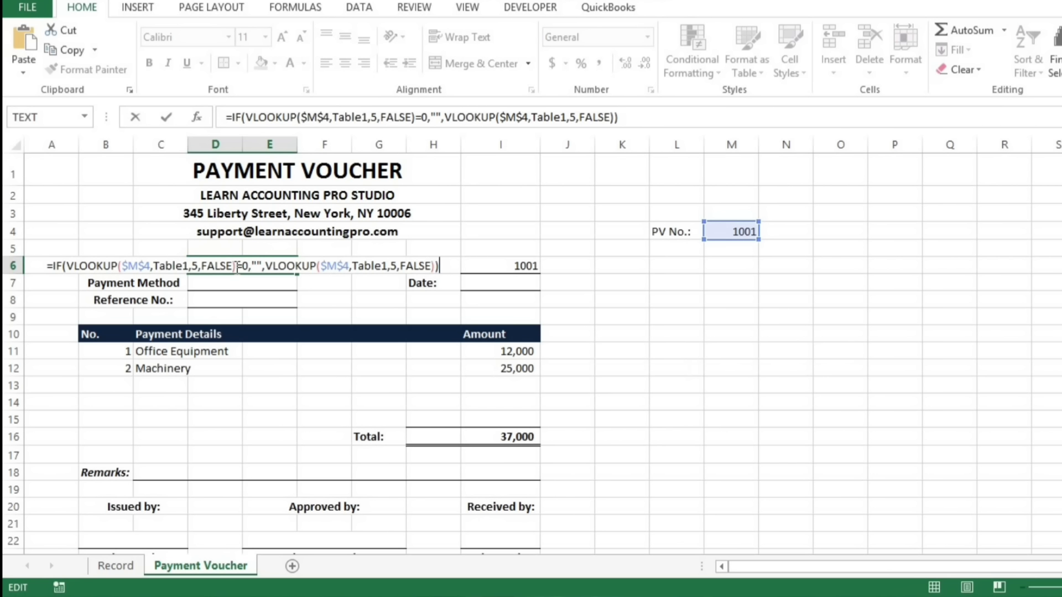
key("Return")
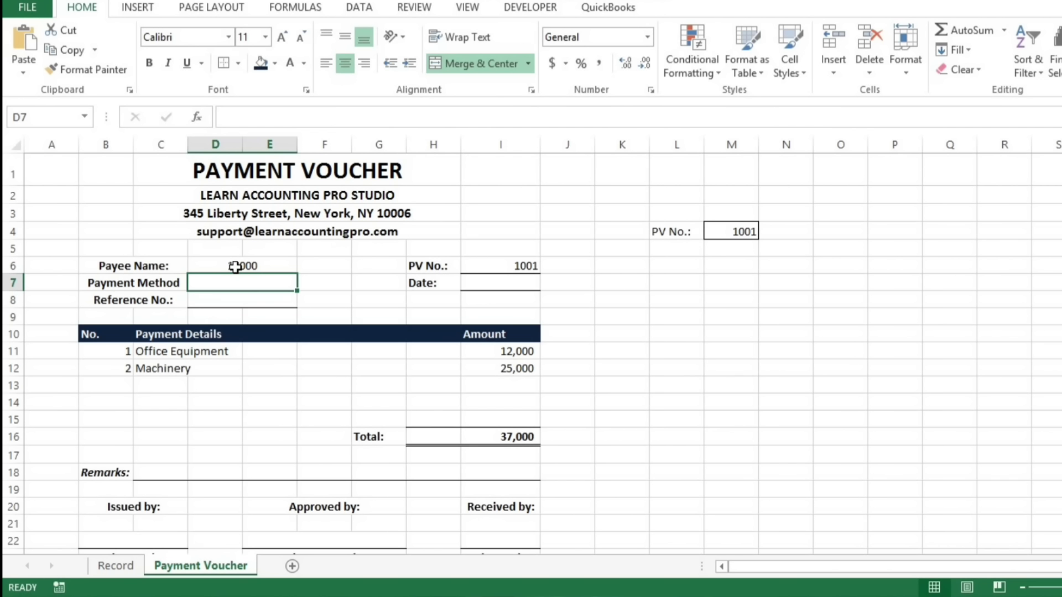
Step: Change the column index to 3 in both VLOOKUPs of the Payee Name formula in D6 and widen column E to fit the name
key("ctrl+Page_Up")
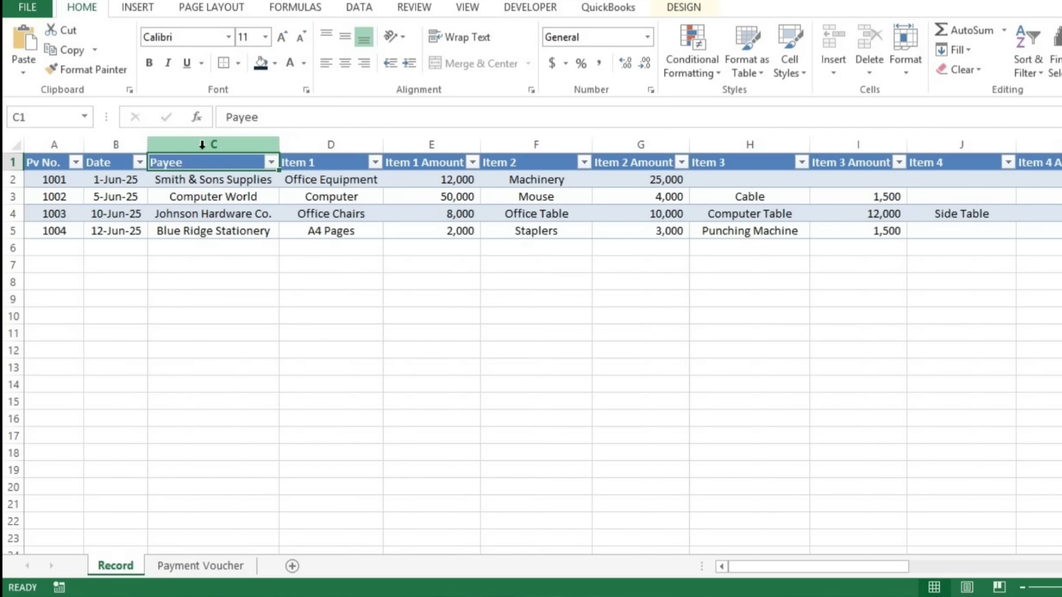
key("ctrl+Page_Down")
key("Up")
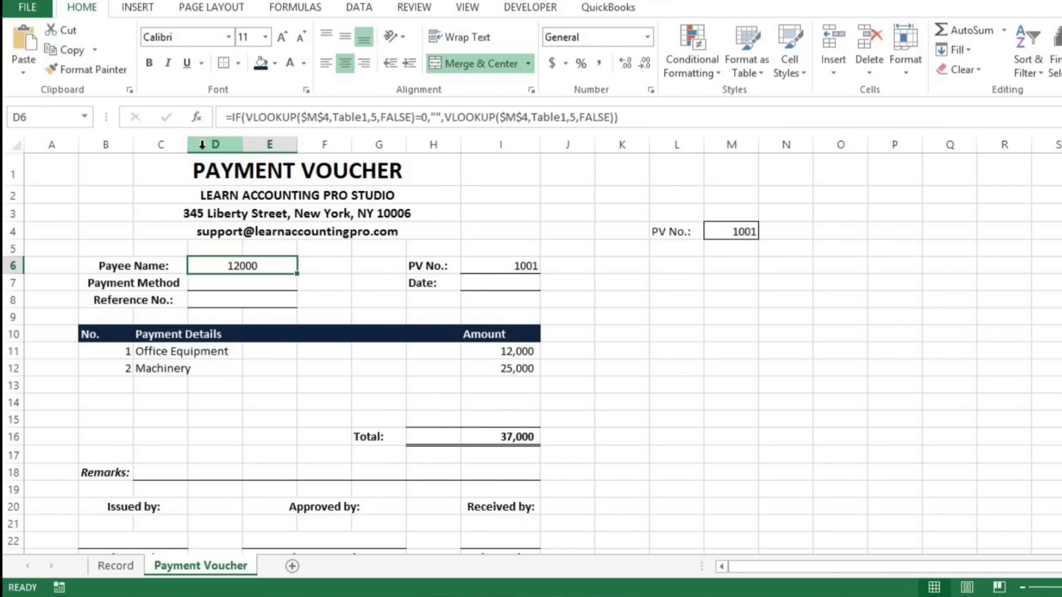
key("F2")
key("Left")
key("Left")
key("Left")
key("Left")
key("Left")
key("Left")
key("Left")
key("Left")
key("Left")
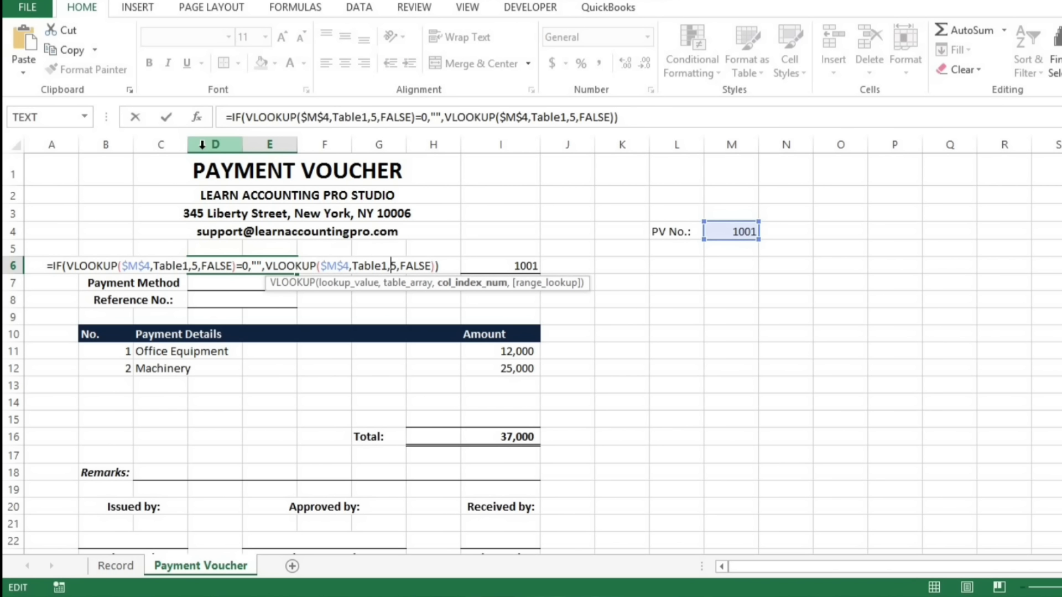
key("BackSpace")
type("3")
key("Left")
key("Left")
key("Left")
key("Left")
key("Left")
key("Left")
key("Left")
key("Left")
key("Left")
key("Left")
key("Left")
key("Left")
key("Left")
key("Left")
key("Left")
key("Left")
key("Left")
key("Left")
key("Left")
key("Left")
key("Left")
key("Left")
key("Left")
key("Left")
key("Left")
key("Left")
key("Left")
key("Left")
key("Left")
key("Left")
key("Left")
key("BackSpace")
type("3")
key("Return")
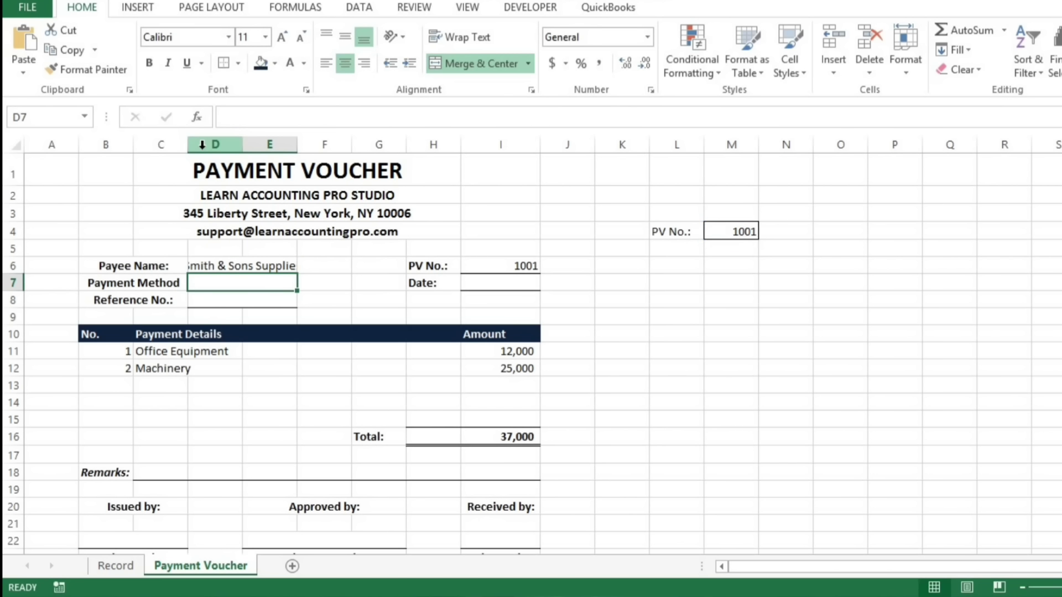
left_click_drag(297, 145, 312, 147)
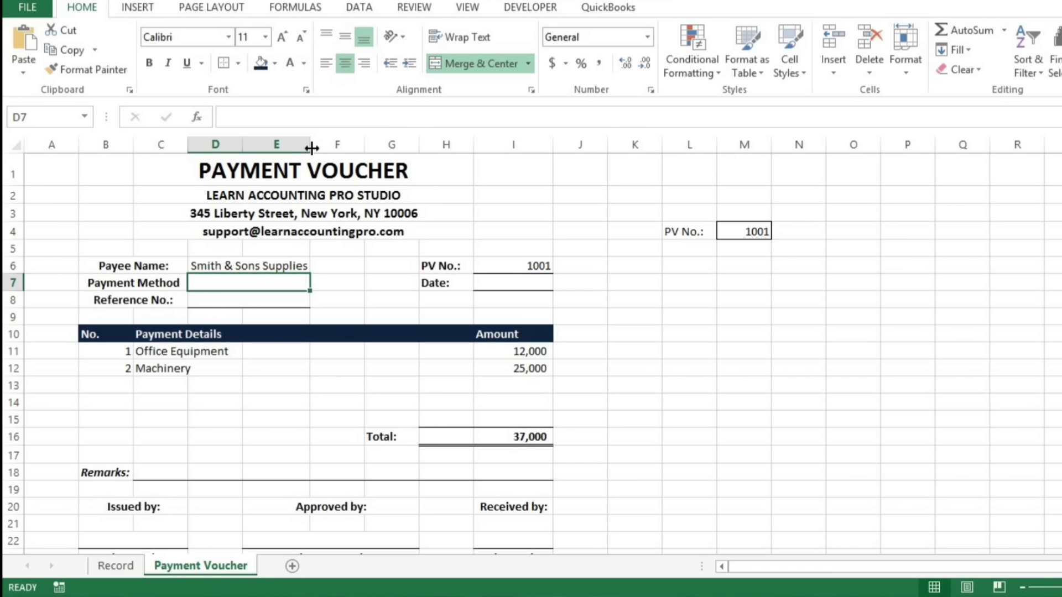
Step: Copy the Payee Name formula from D6 into the Payment Method cell D7
left_click(230, 268)
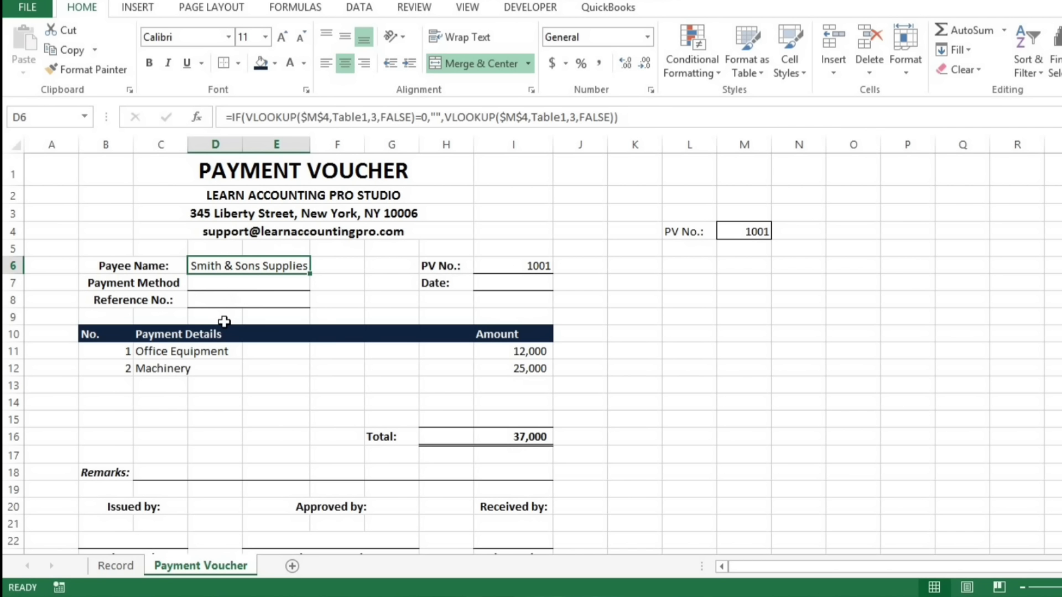
key("ctrl+c")
key("Down")
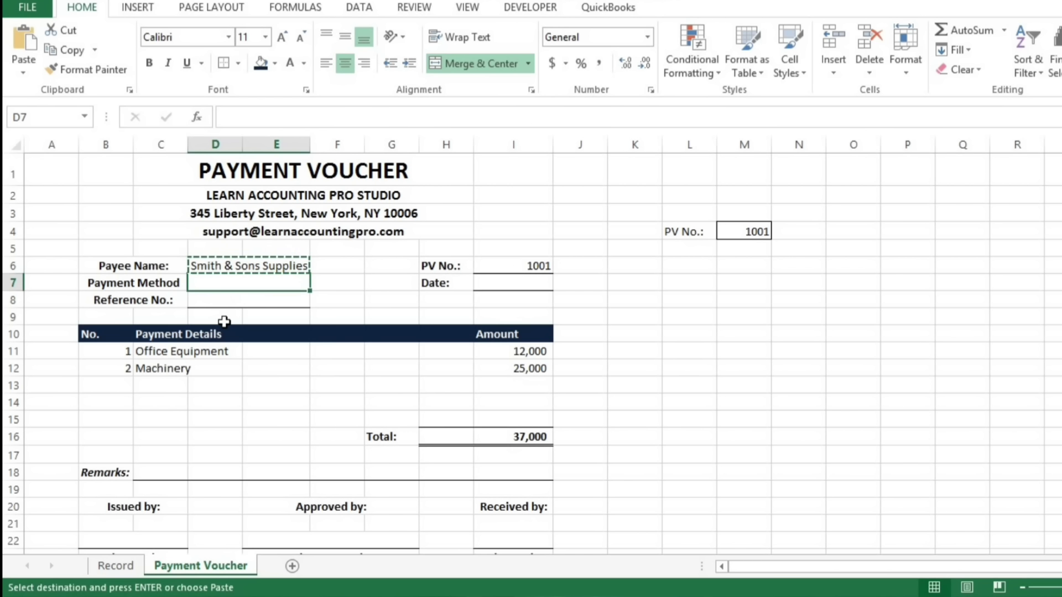
key("Return")
Step: Change the column index to 14 in both VLOOKUPs of the Payment Method formula in D7
key("F2")
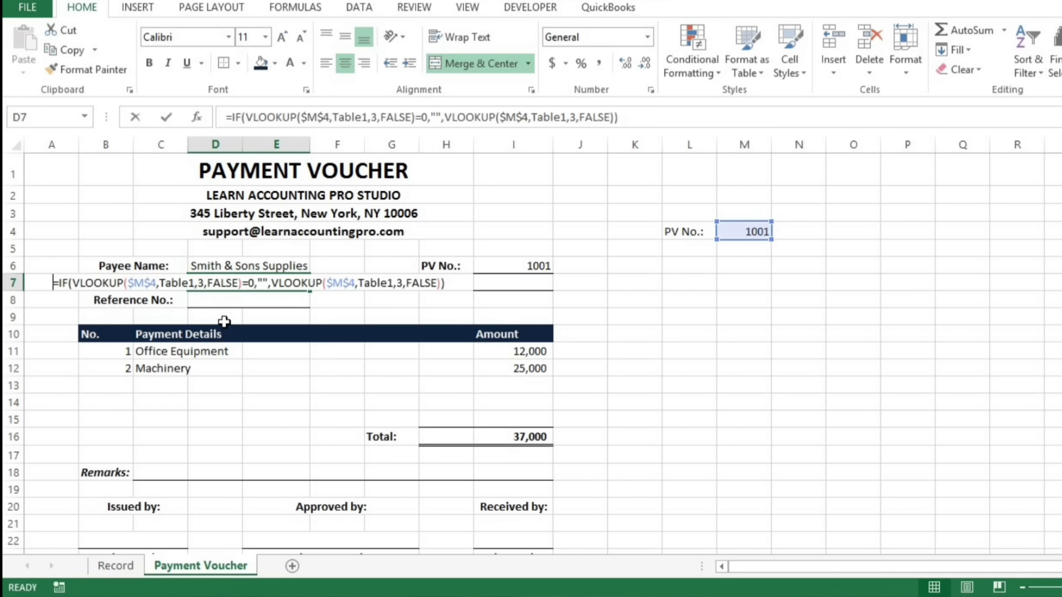
key("Left")
key("Left")
key("Left")
key("Left")
key("Left")
key("Left")
key("Left")
key("Left")
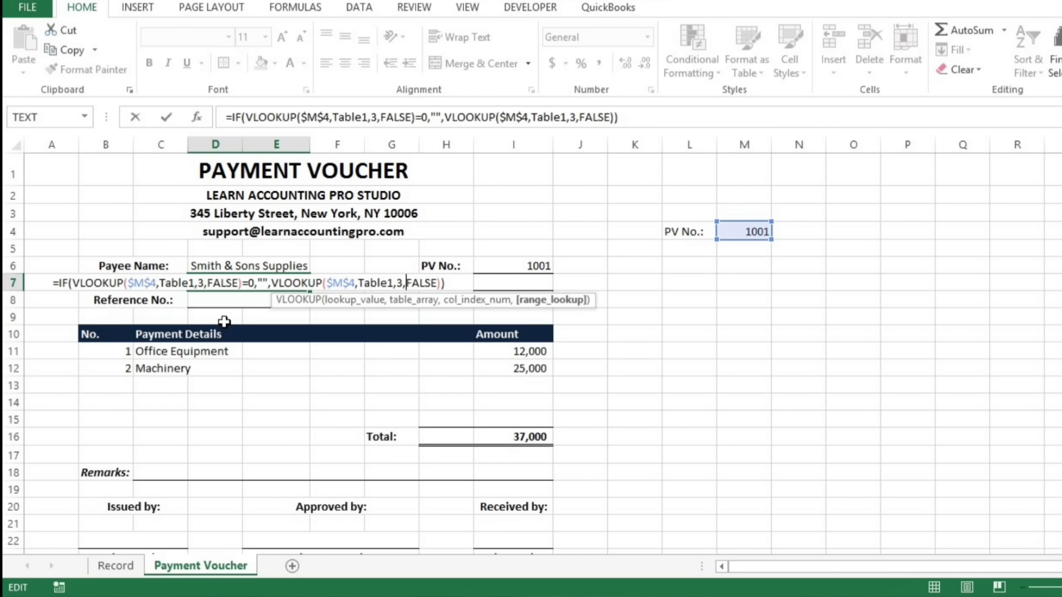
key("BackSpace")
type("14")
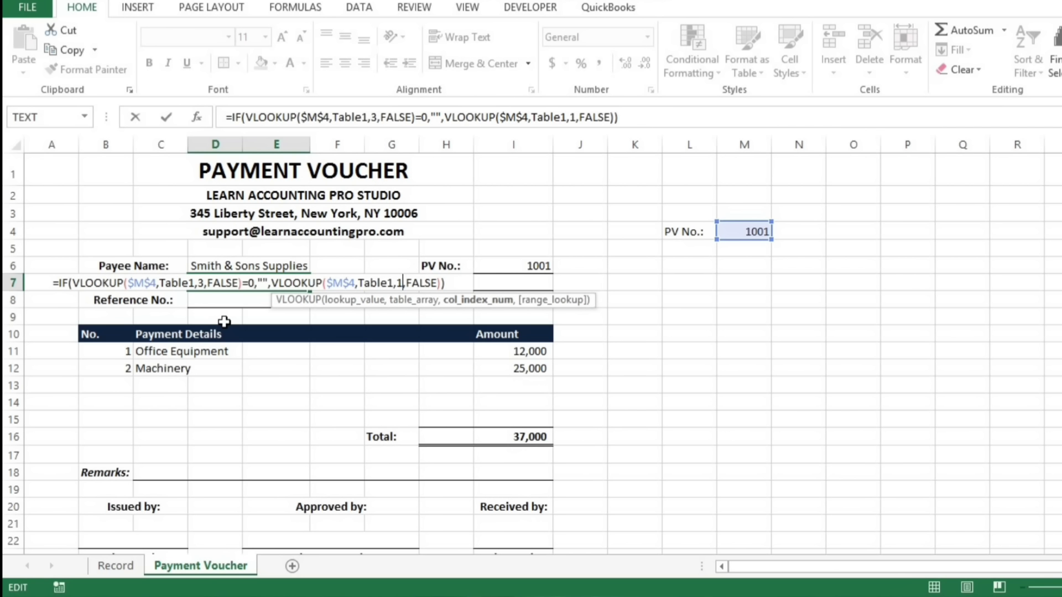
key("Left")
key("Left")
key("Left")
key("Left")
key("Left")
key("Left")
key("Left")
key("Left")
key("Left")
key("Left")
key("Left")
key("Left")
key("Left")
key("Left")
key("Left")
key("Left")
key("Left")
key("Left")
key("Left")
key("Left")
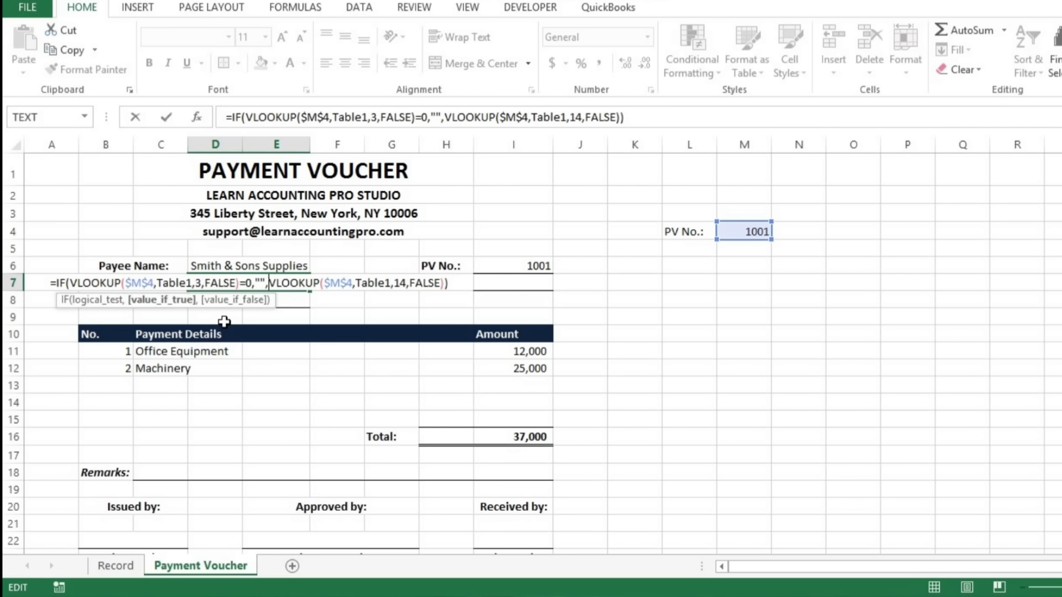
key("Left")
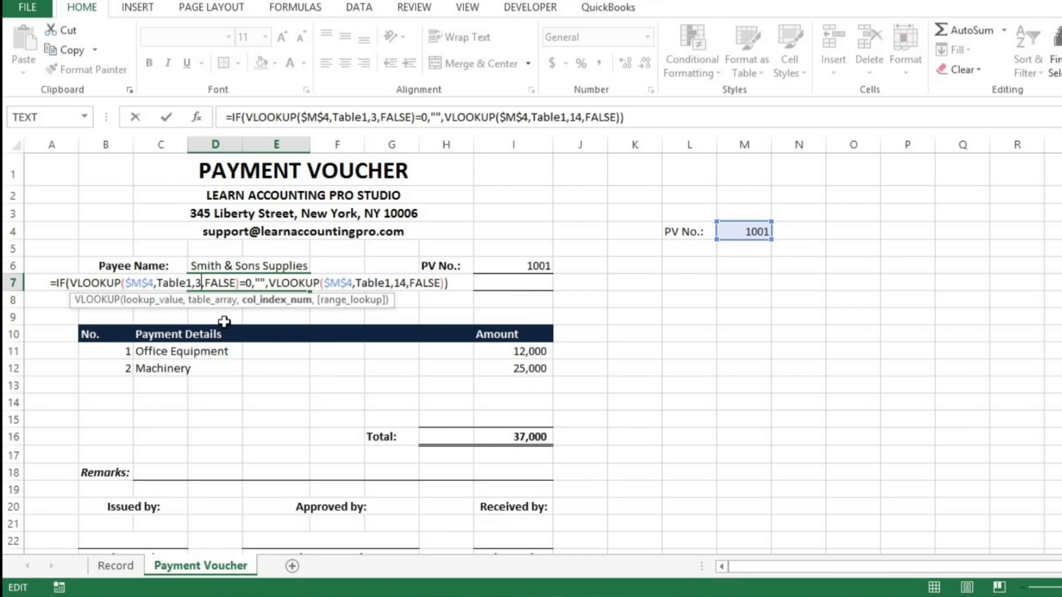
key("BackSpace")
type("14")
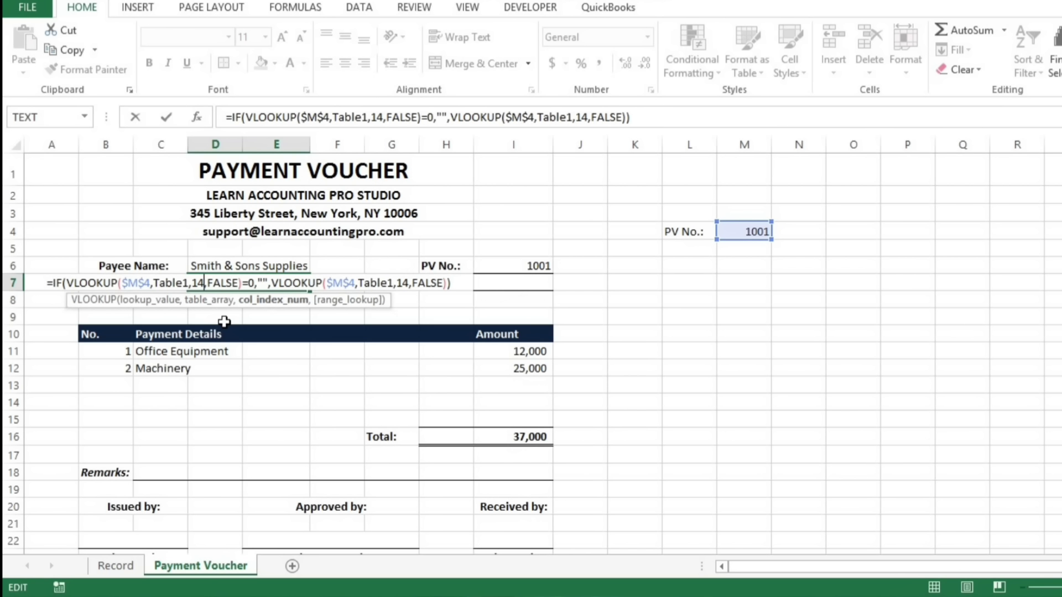
key("Return")
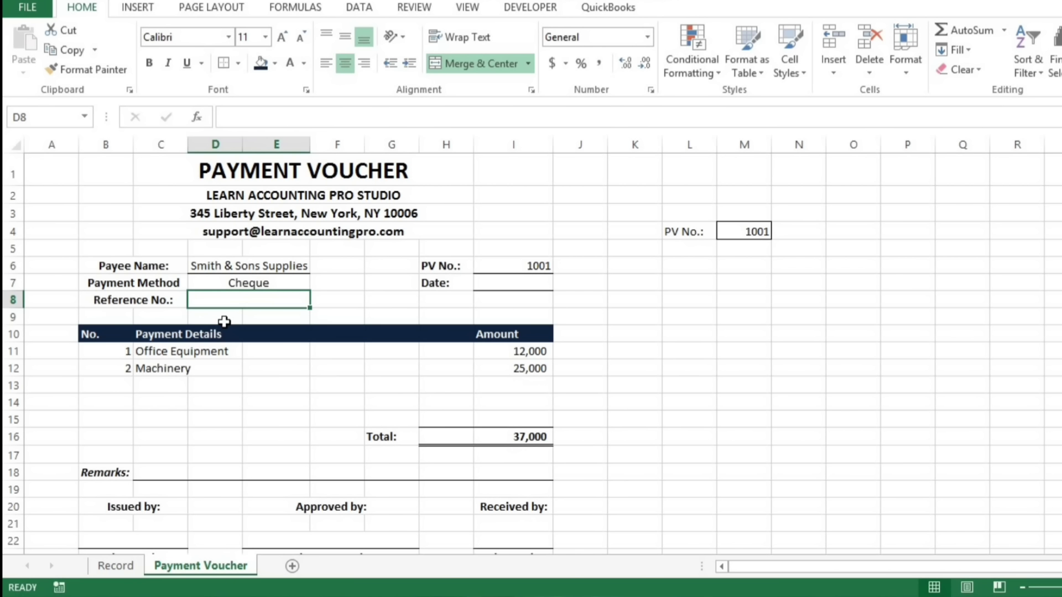
Step: Copy the Payment Method formula from D7 into the Reference No. cell D8
key("Up")
key("ctrl+c")
key("Down")
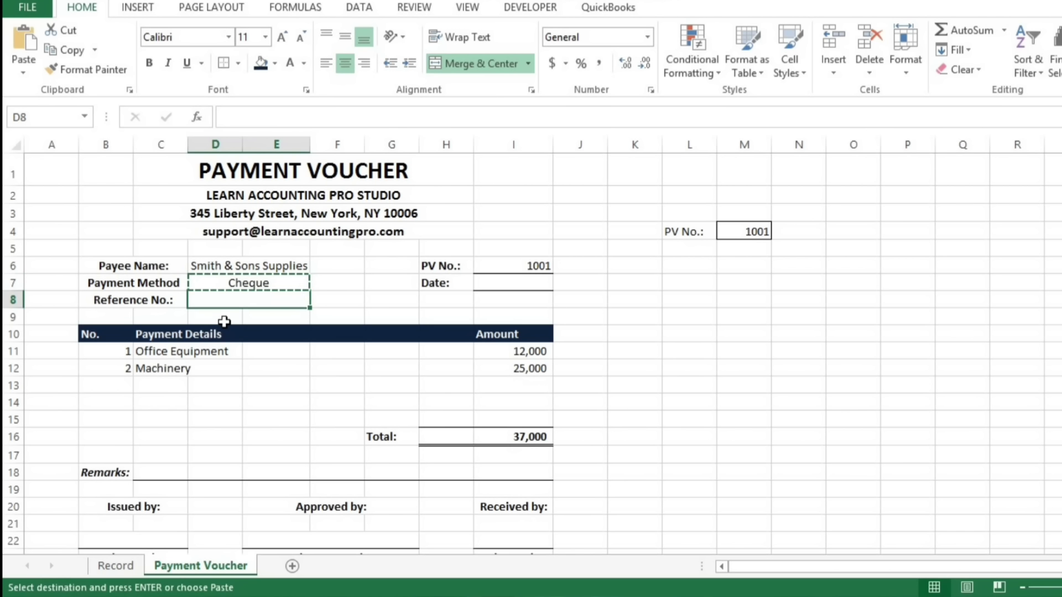
key("Return")
Step: Change the column index to 15 in both VLOOKUPs of the Reference No. formula in D8
key("F2")
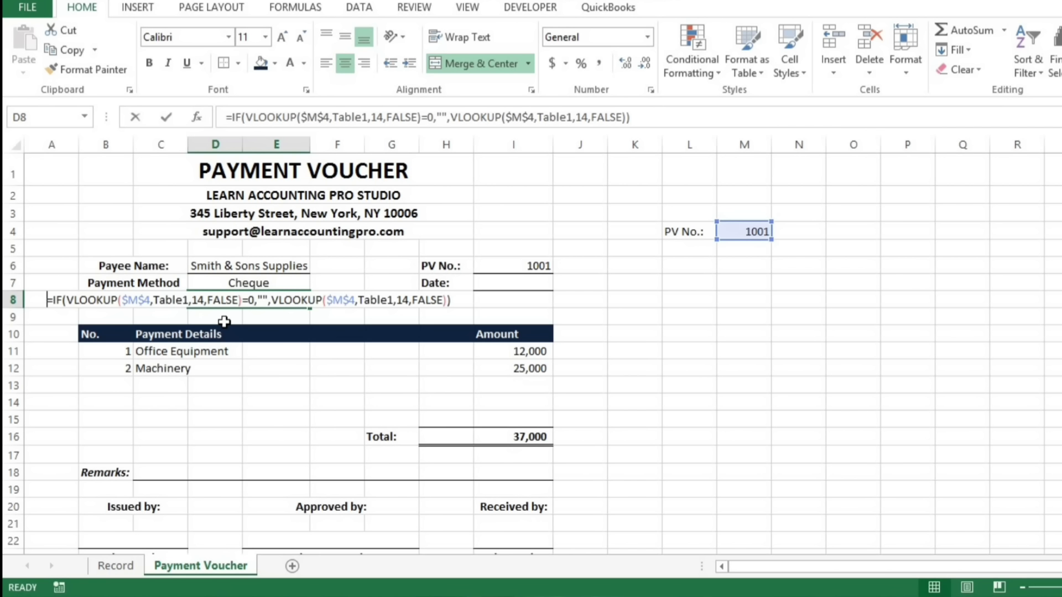
key("Left")
key("Left")
key("Left")
key("Left")
key("Left")
key("Left")
key("Left")
key("Left")
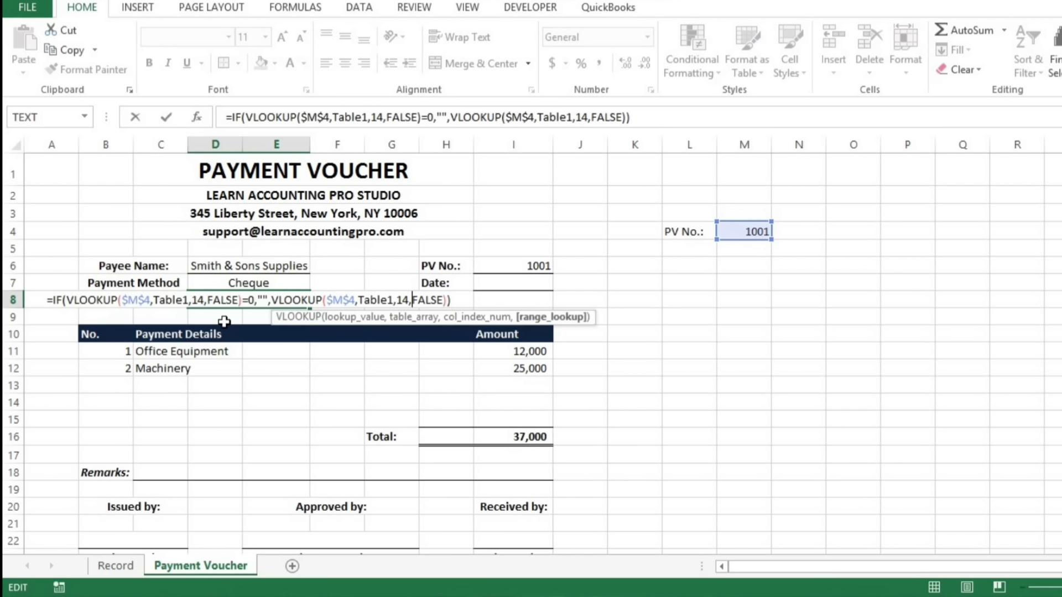
key("BackSpace")
type("5")
key("Left")
key("Left")
key("Left")
key("Left")
key("Left")
key("Left")
key("Left")
key("Left")
key("Left")
key("Left")
key("Left")
key("Left")
key("Left")
key("Left")
key("Left")
key("Left")
key("Left")
key("Left")
key("Left")
key("Left")
key("Left")
key("Left")
key("BackSpace")
type("5")
key("Return")
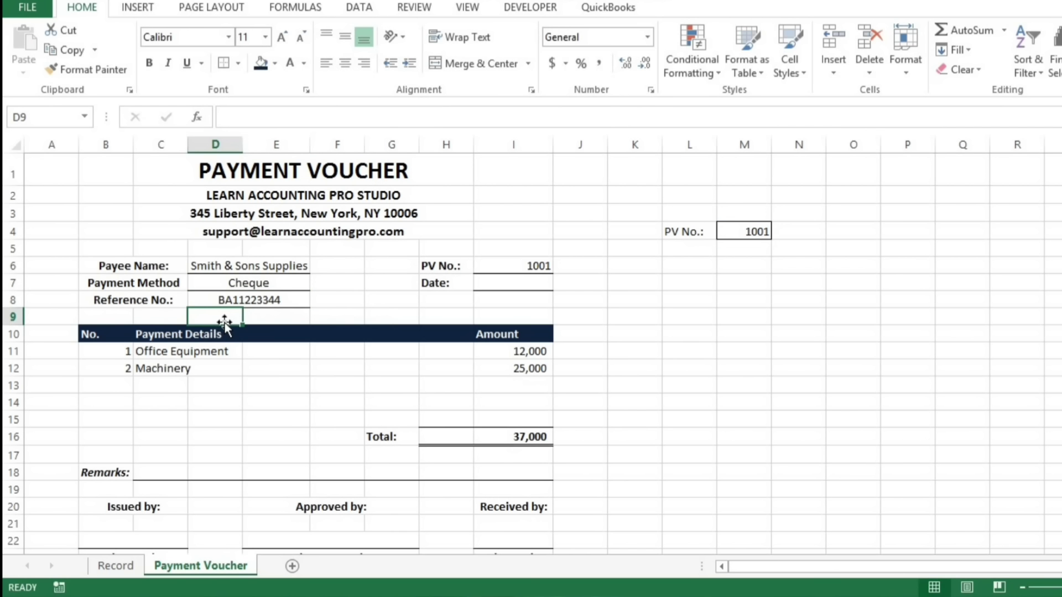
Step: Copy the Reference No. formula from D8 into the voucher's Date cell I7
left_click(239, 307)
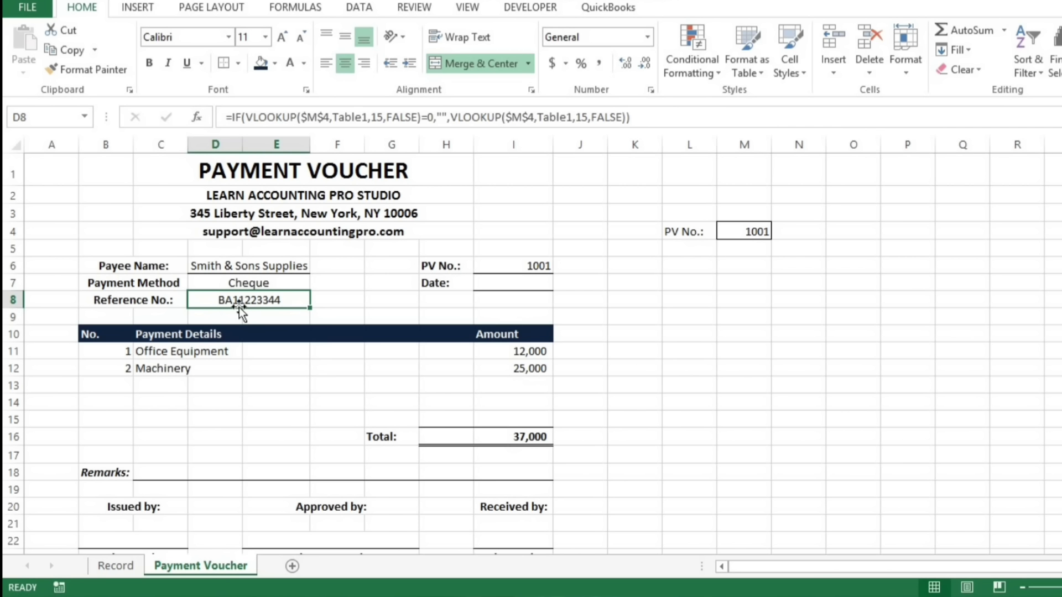
key("ctrl+c")
key("Right")
key("Right")
key("Right")
key("Up")
key("Right")
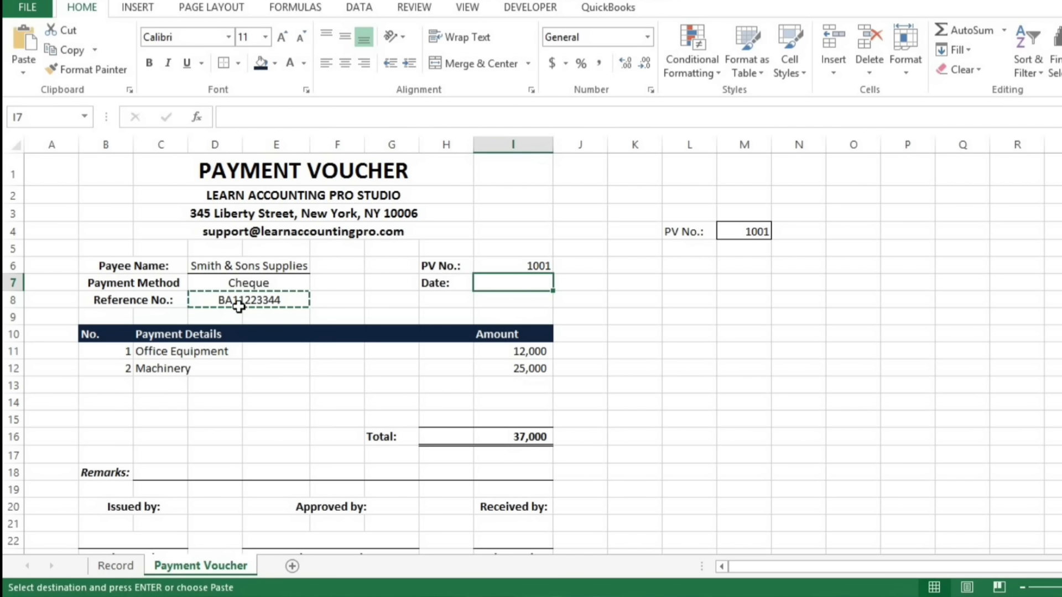
key("Return")
Step: Change the column index to 2 in both VLOOKUPs of the Date formula in I7
key("F2")
key("Left")
key("Left")
key("Left")
key("Left")
key("Left")
key("Left")
key("Left")
key("Left")
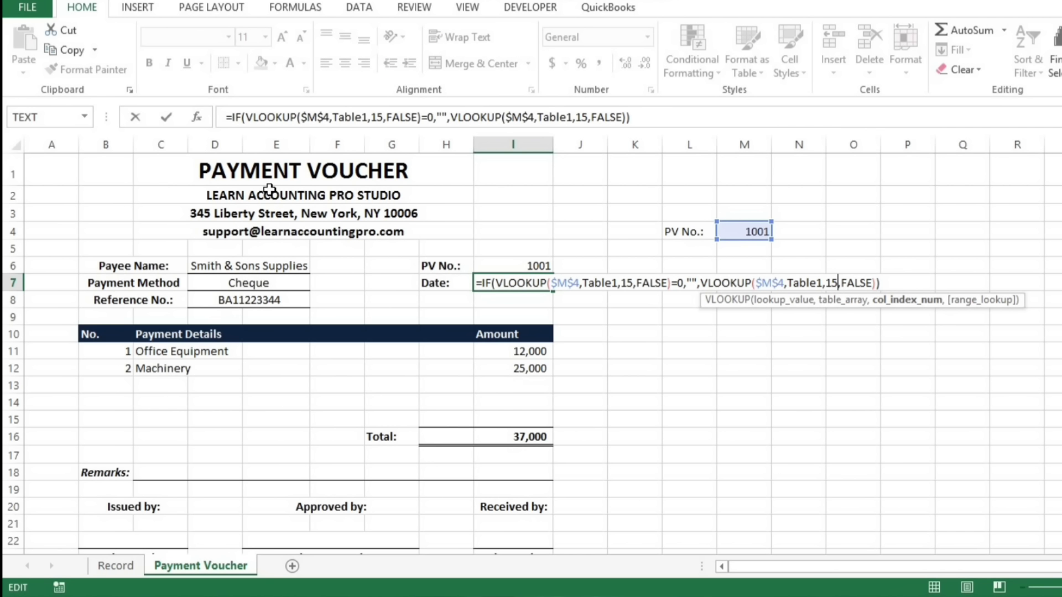
key("BackSpace")
key("BackSpace")
type("2")
key("Left")
key("Left")
key("Left")
key("Left")
key("Left")
key("Left")
key("Left")
key("Left")
key("Left")
key("Left")
key("Left")
key("Left")
key("Left")
key("Left")
key("Left")
key("Left")
key("Left")
key("Left")
key("Left")
key("Left")
key("Left")
key("Left")
key("Left")
key("Left")
key("Left")
key("Left")
key("Left")
key("Left")
key("Left")
key("Left")
key("Left")
key("Left")
key("Left")
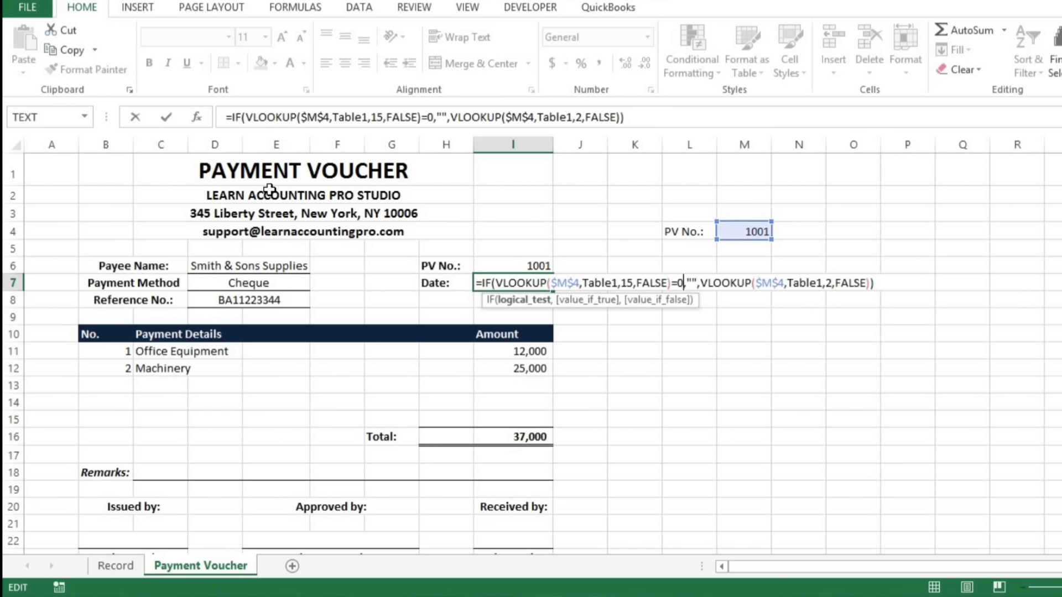
key("BackSpace")
key("BackSpace")
type("2")
key("Return")
Step: Format the voucher's Date cell I7 as a date of the 14-Mar-12 type
key("Up")
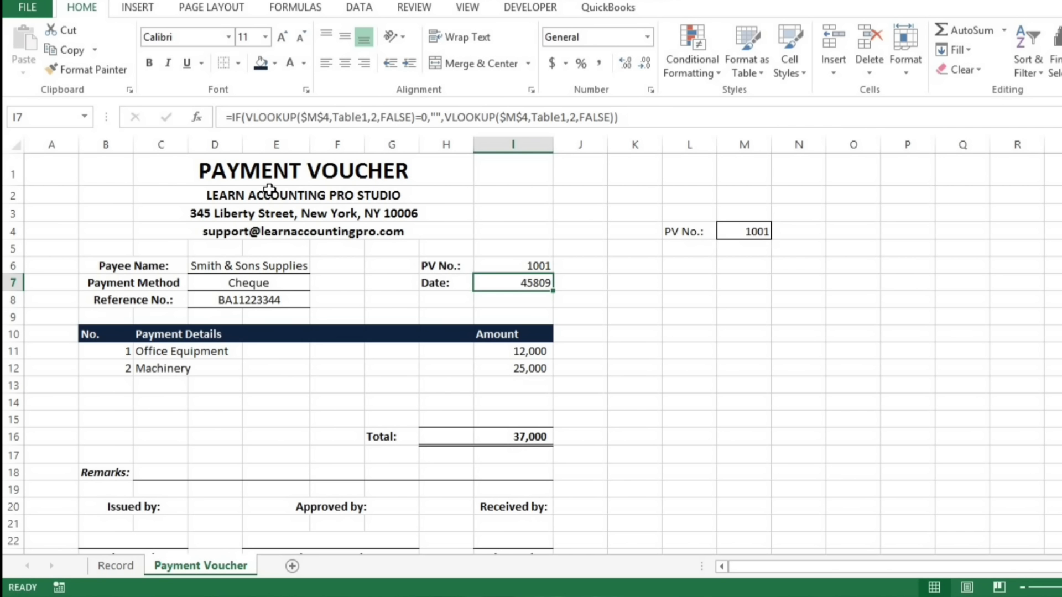
key("ctrl+1")
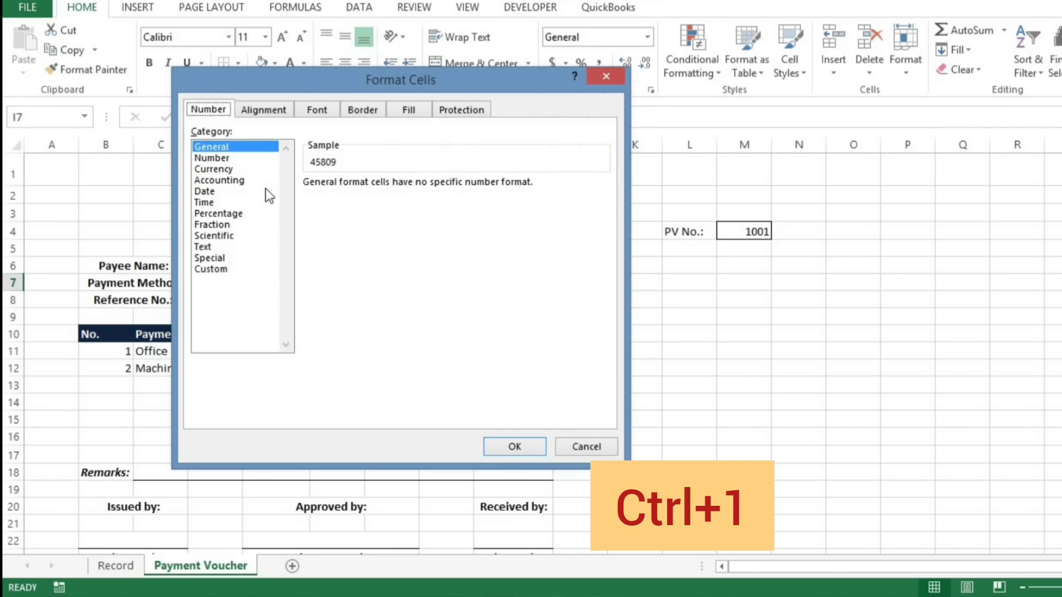
left_click(209, 191)
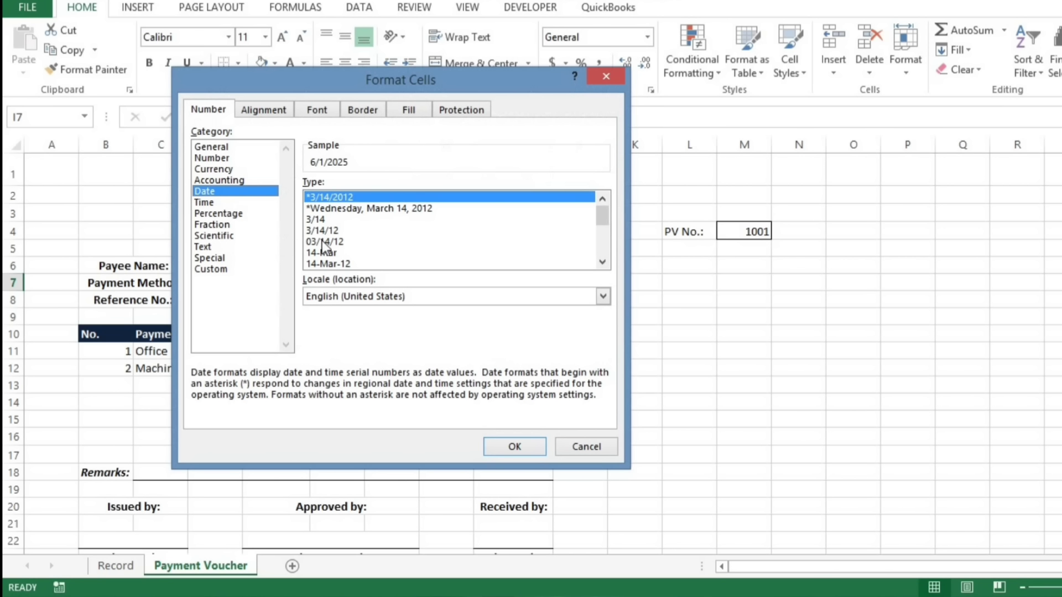
left_click(328, 264)
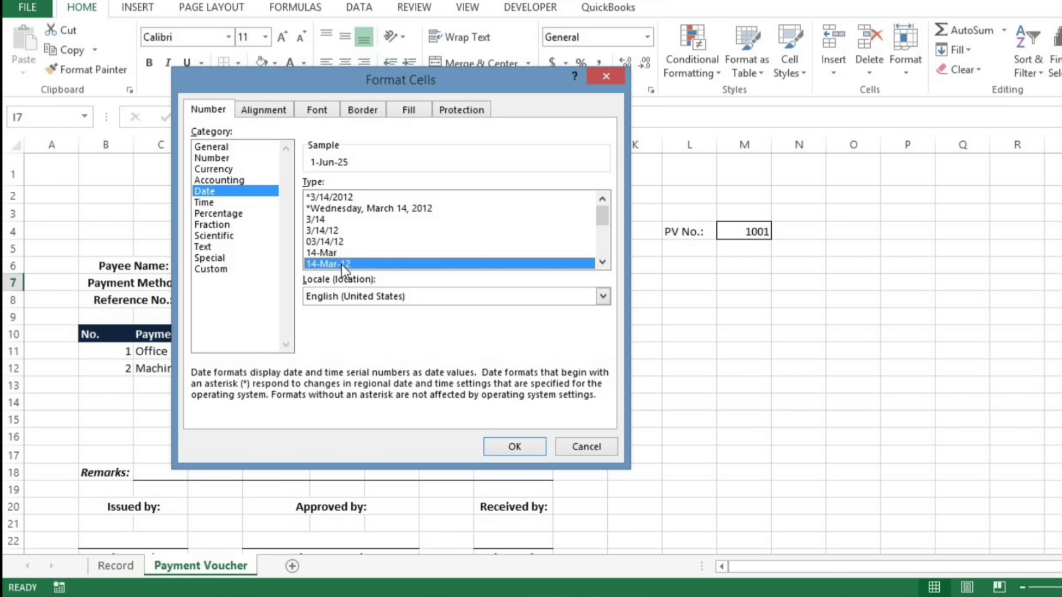
left_click(515, 448)
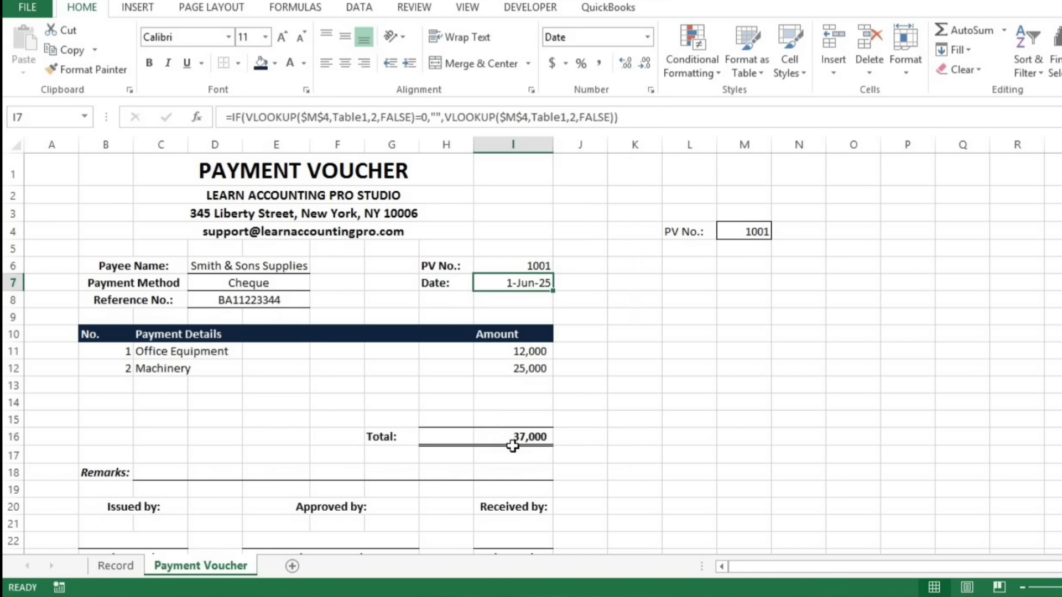
Step: Copy the Date formula from I7 into the voucher's Remarks cell C18
key("ctrl+c")
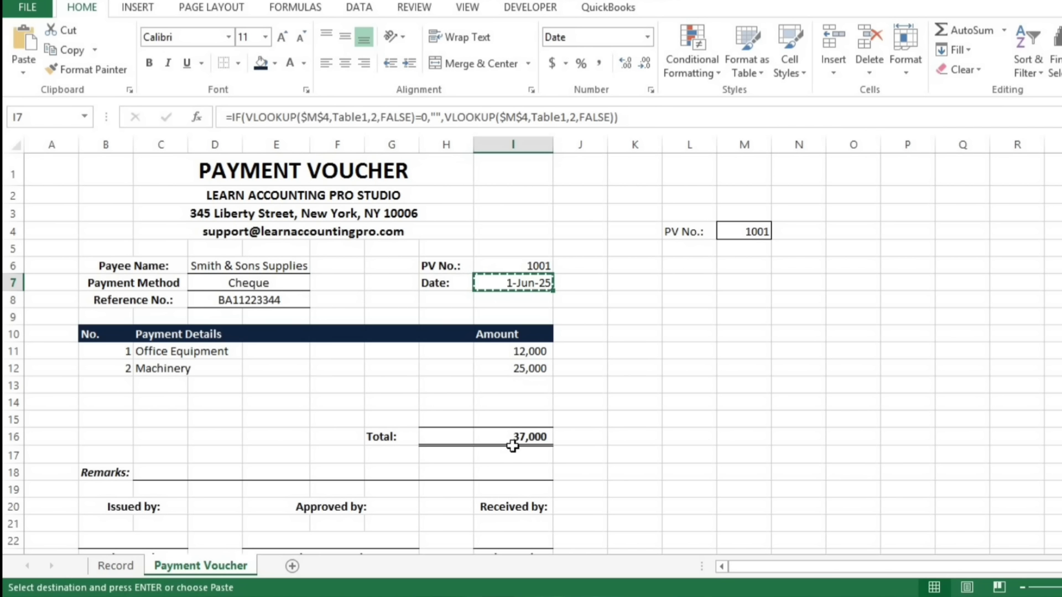
key("Down")
key("Down")
key("Down")
key("Down")
key("Down")
key("Down")
key("Down")
key("Down")
key("Down")
key("Down")
key("Down")
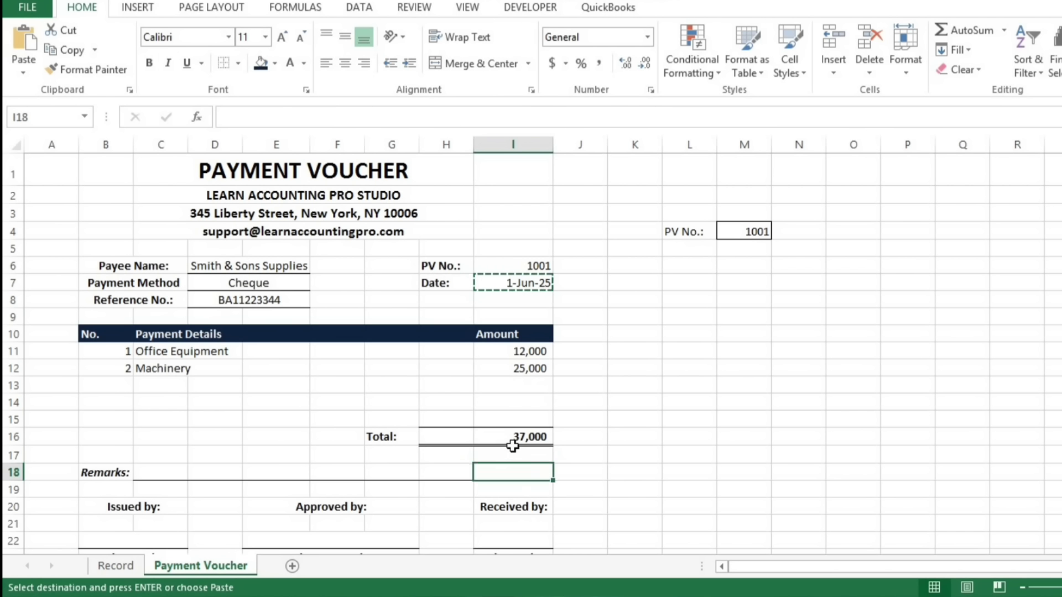
key("Left")
key("Left")
key("Left")
key("Left")
key("Left")
key("Left")
key("Down")
key("Down")
key("Down")
key("Down")
key("Down")
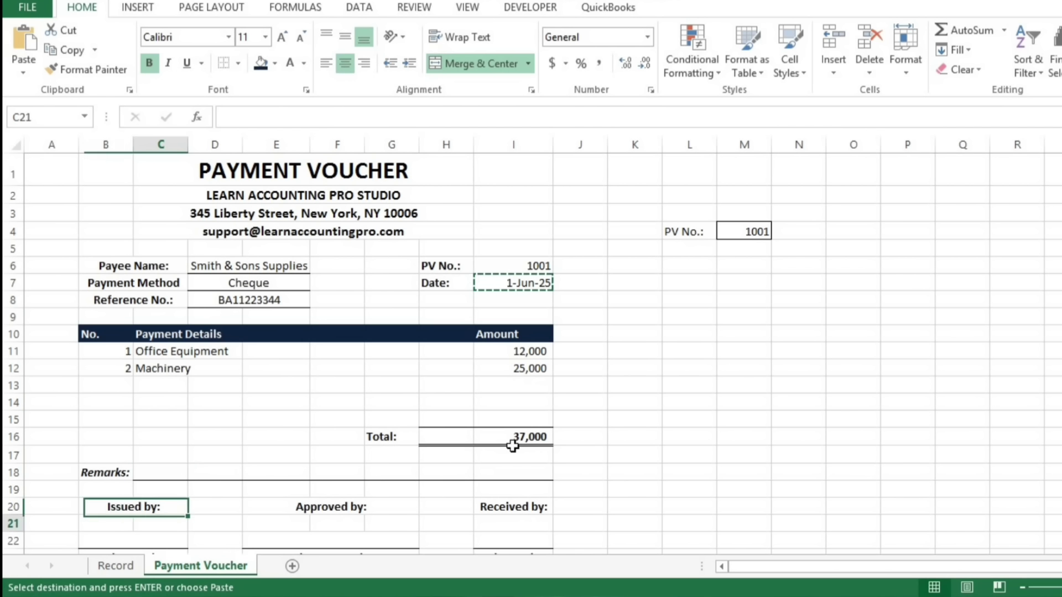
key("Right")
key("Right")
key("Left")
key("Left")
key("Up")
key("Up")
key("Up")
key("Up")
key("Up")
key("Right")
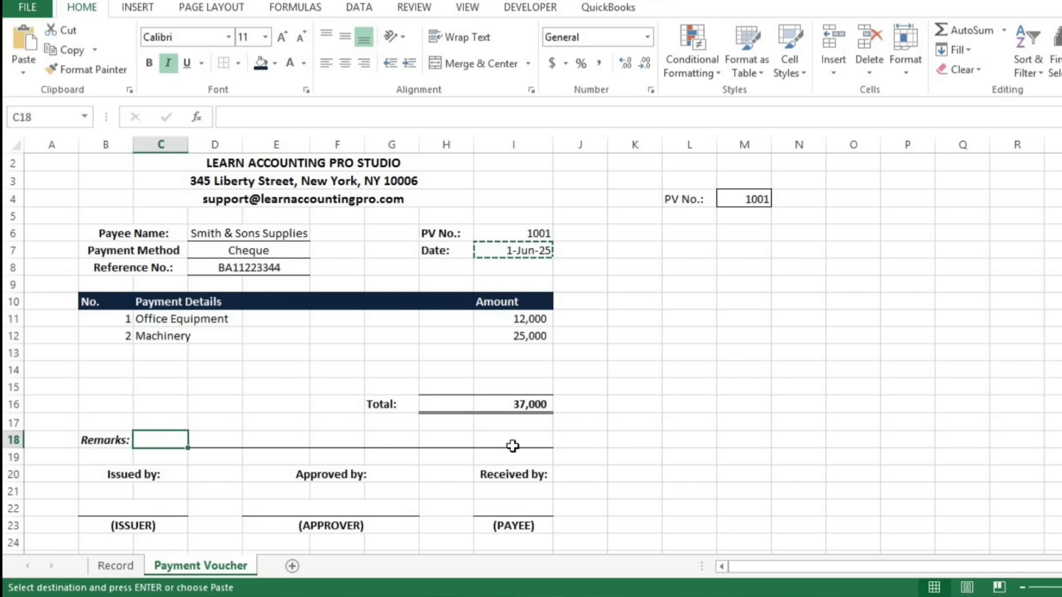
key("ctrl+v")
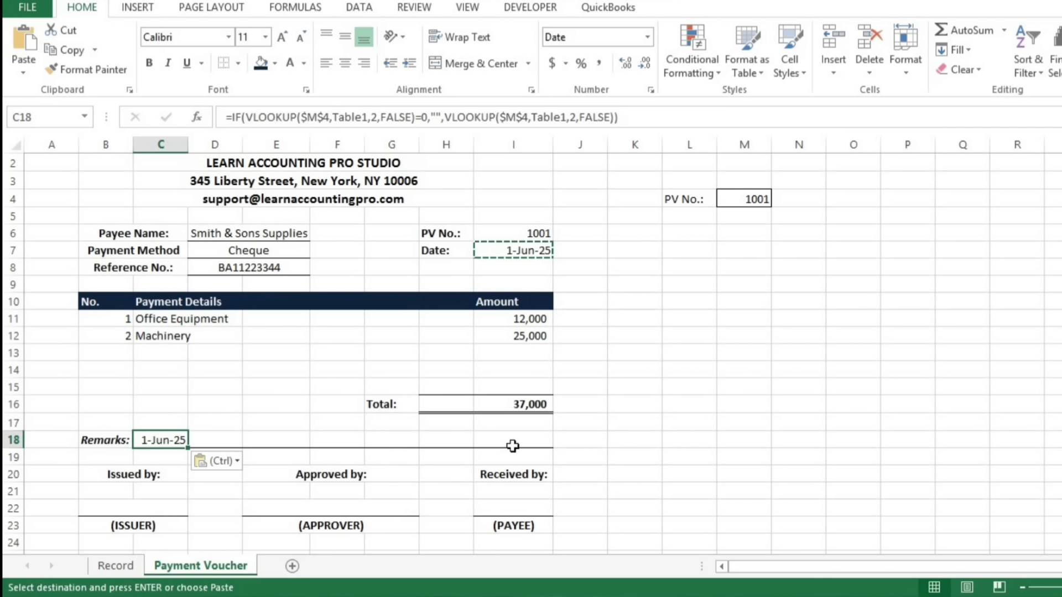
key("Escape")
Step: Change the column index to 18 in both VLOOKUPs of the Remarks formula in C18
key("F2")
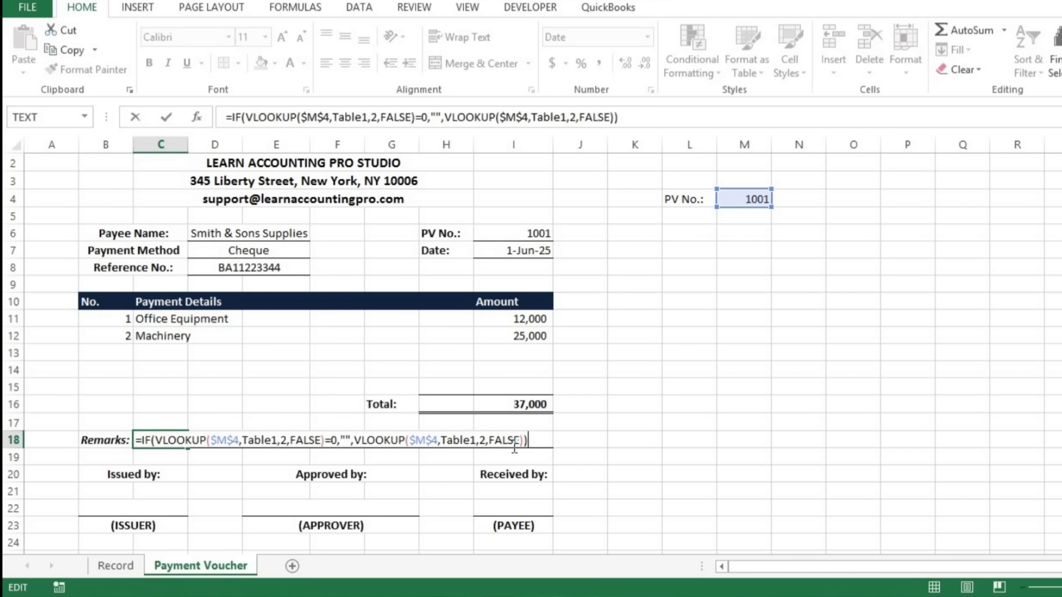
key("Left")
key("Left")
key("Left")
key("Left")
key("Left")
key("Left")
key("Left")
key("Left")
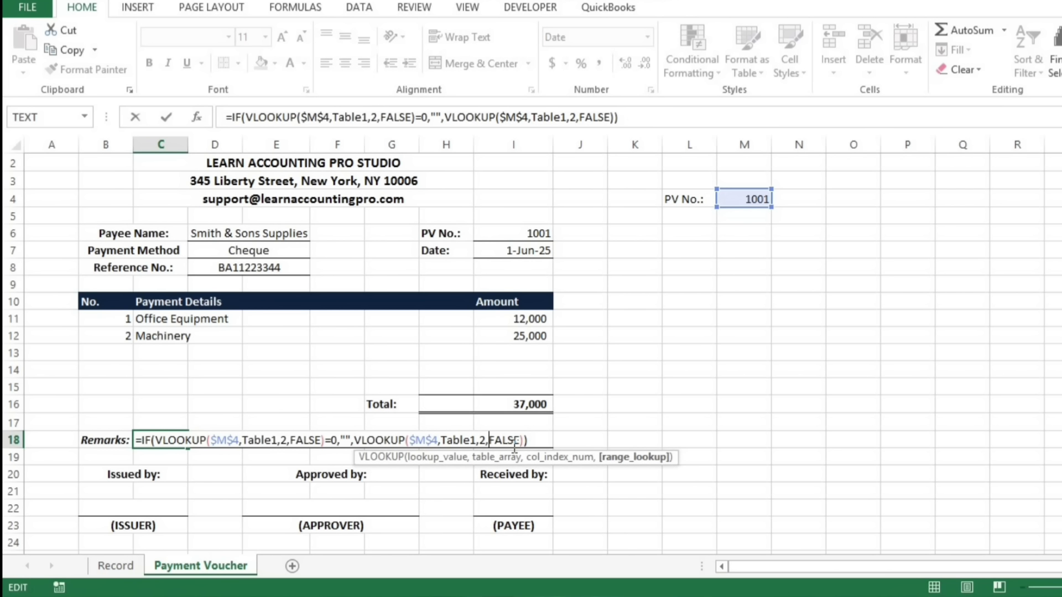
key("BackSpace")
type("18")
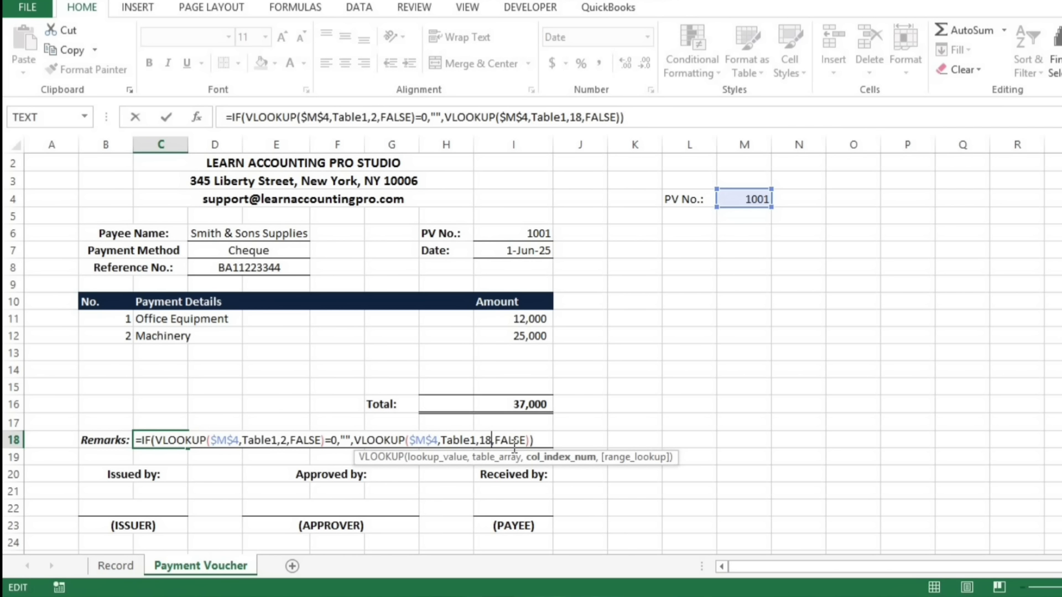
key("Right")
key("Right")
key("Right")
key("Right")
key("Right")
key("Right")
key("Right")
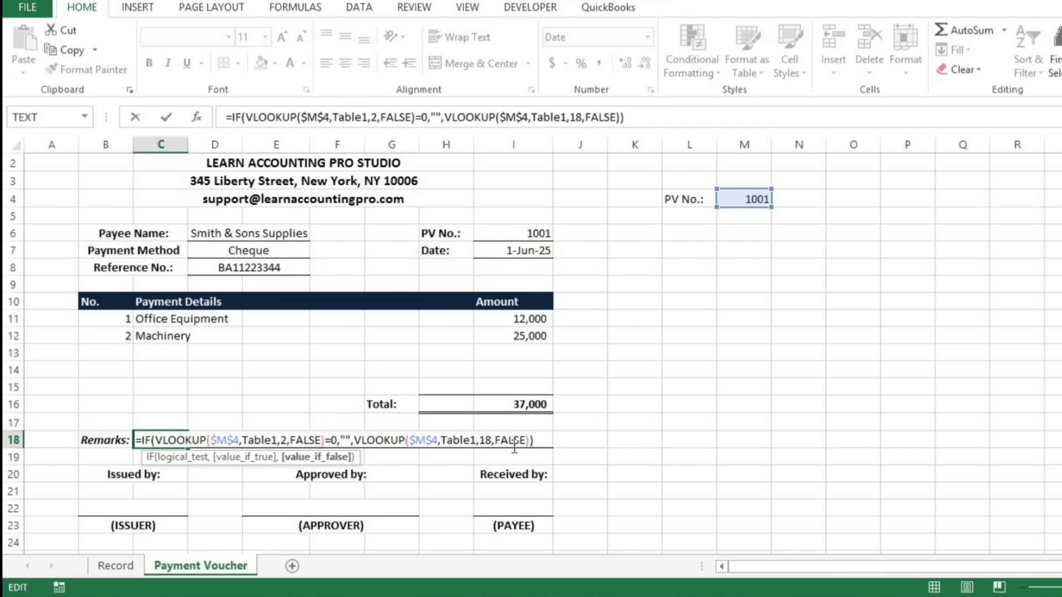
key("Left")
key("Left")
key("Left")
key("Left")
key("Left")
key("Left")
key("Left")
key("Left")
key("Left")
key("Left")
key("Left")
key("Left")
key("Left")
key("Left")
key("Left")
key("Left")
key("Left")
key("Left")
key("Left")
key("Left")
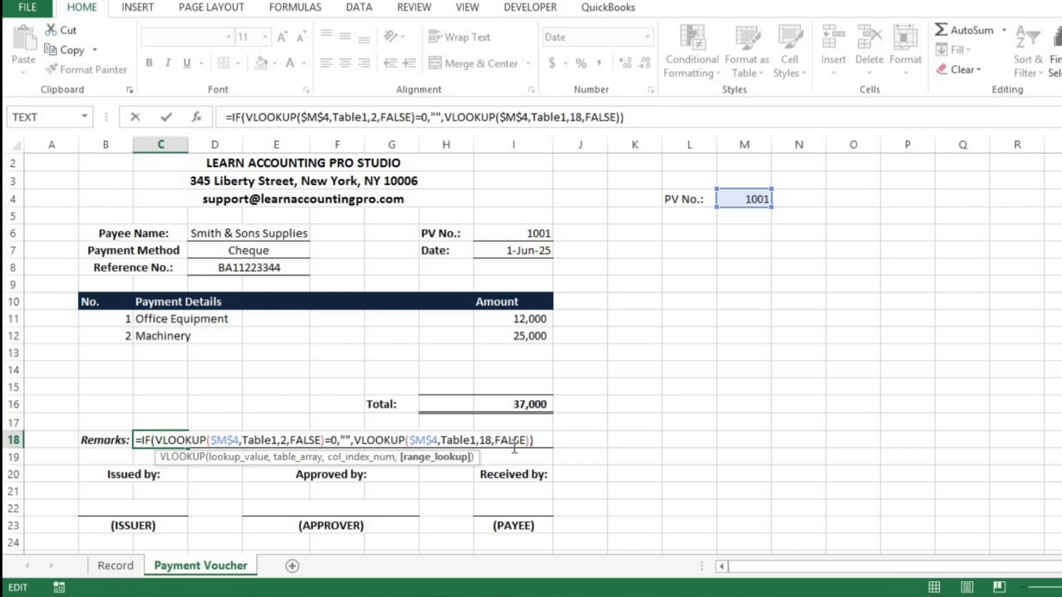
key("Left")
key("BackSpace")
type("18")
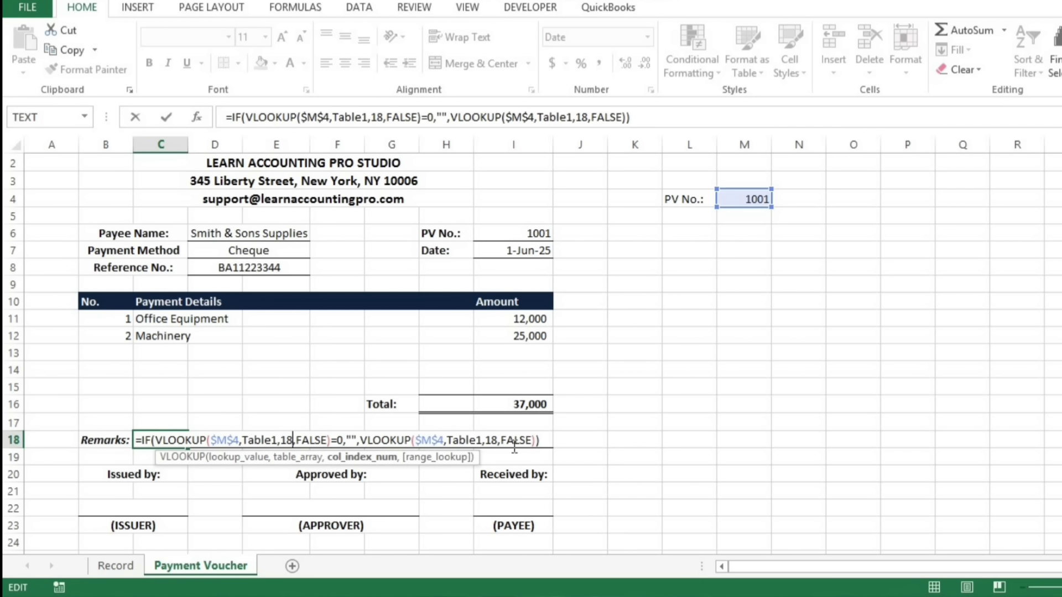
key("Return")
Step: Fill the Issued by cell B22 with the voucher lookup formula, using column index 16 in both VLOOKUPs
key("Return")
key("Return")
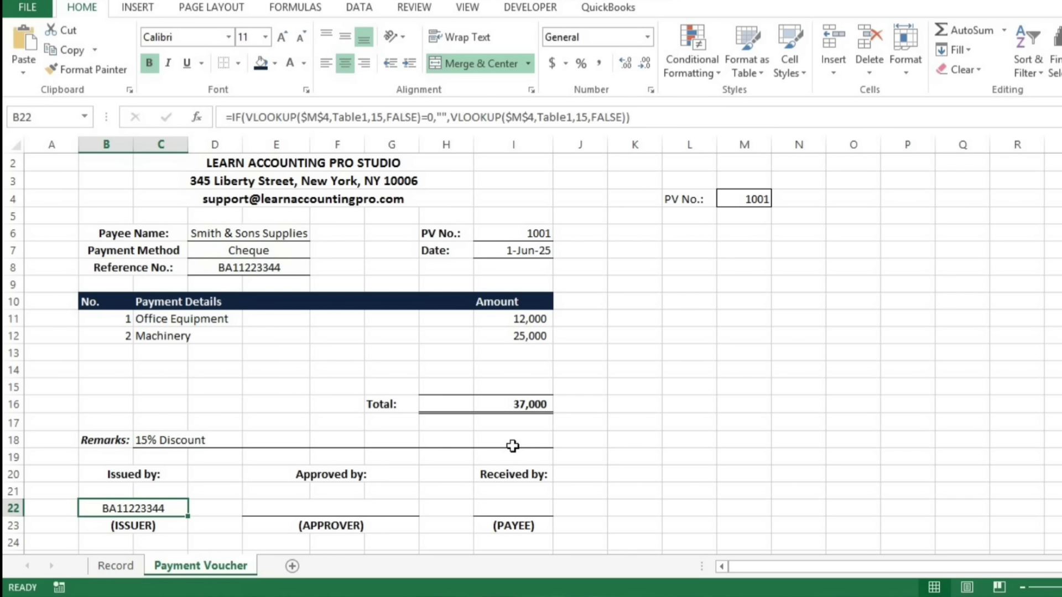
key("F2")
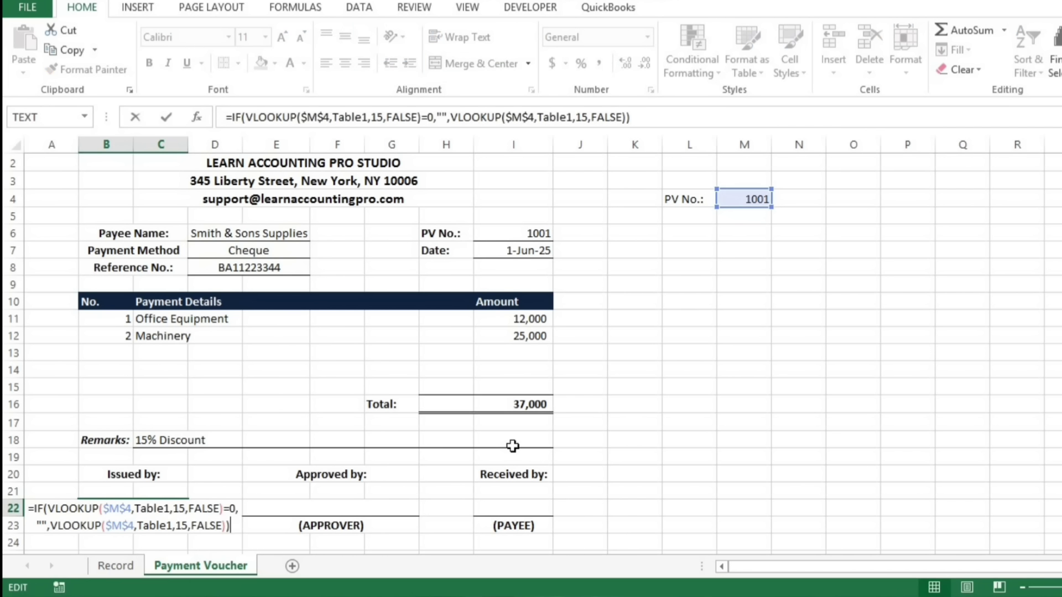
key("Left")
key("Left")
key("Left")
key("Left")
key("Left")
key("Left")
key("Left")
key("Left")
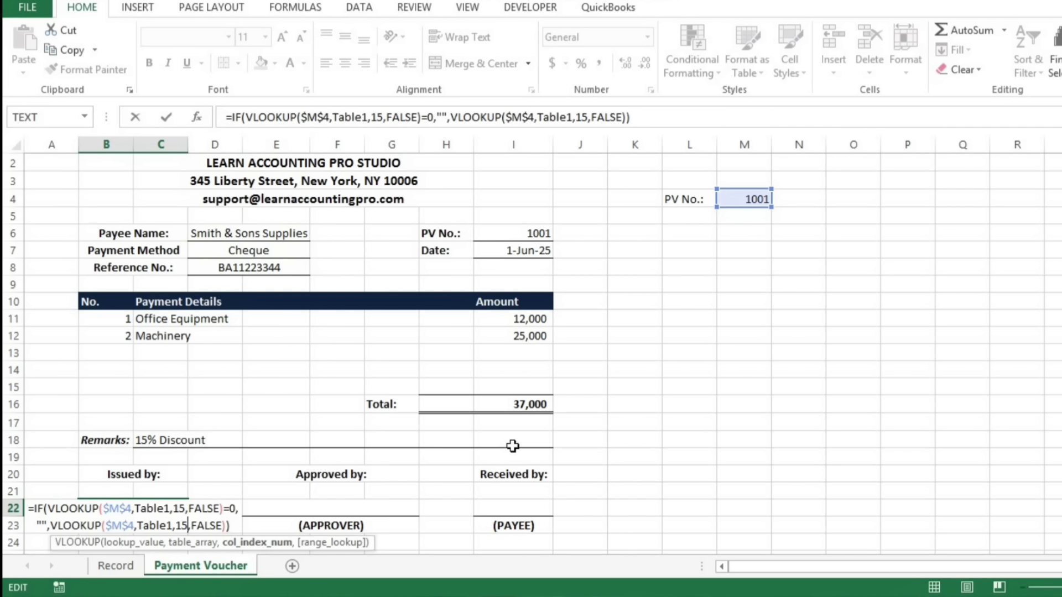
key("BackSpace")
type("6")
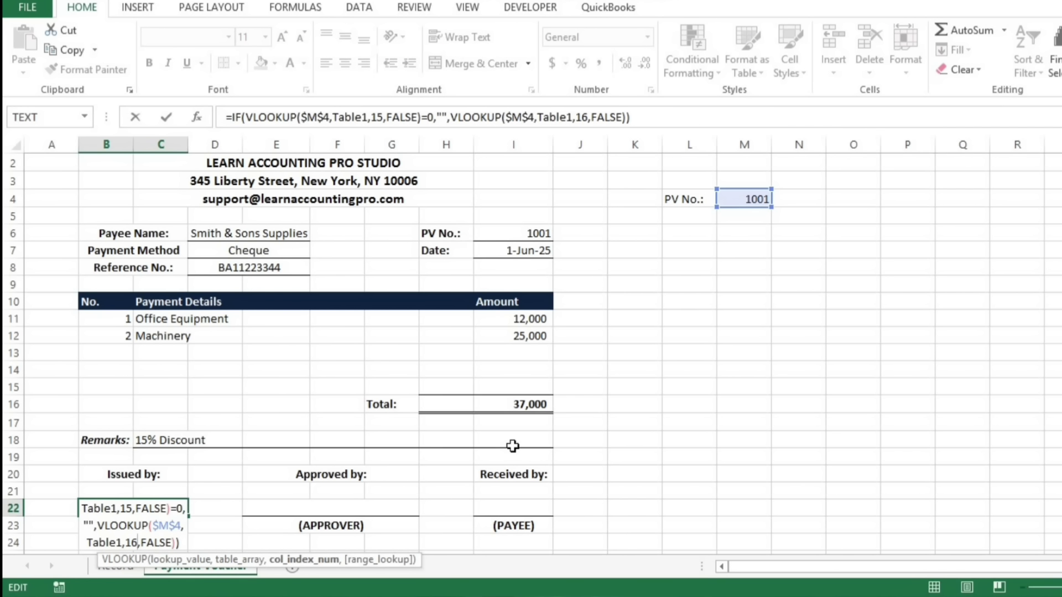
key("Up")
key("Up")
key("BackSpace")
type("6")
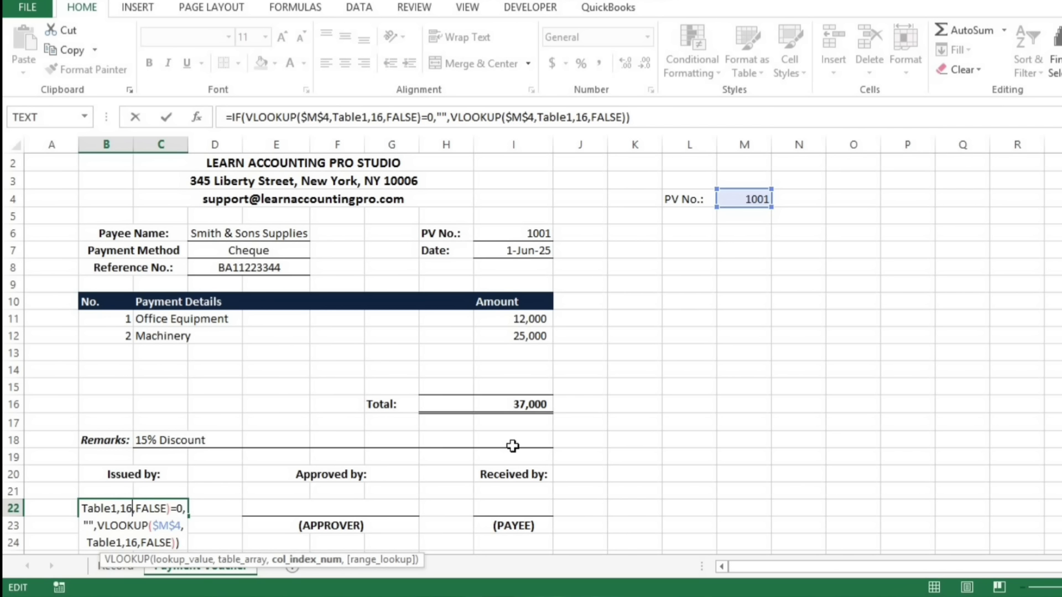
key("Return")
Step: Copy the Issued by formula text from B22 into the Approved by cell E22
key("Up")
key("F2")
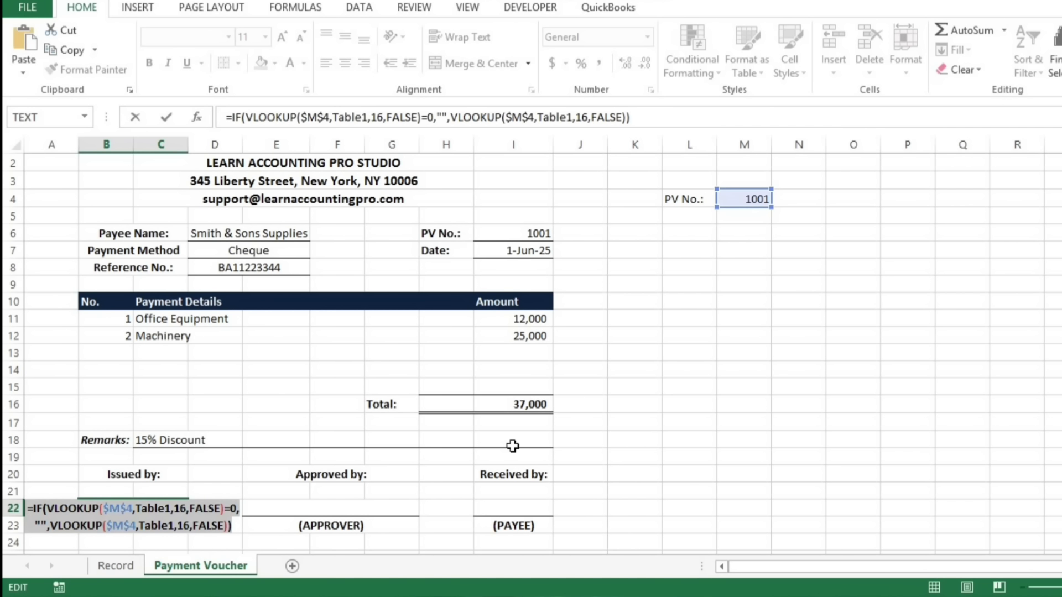
key("Escape")
key("Right")
key("Right")
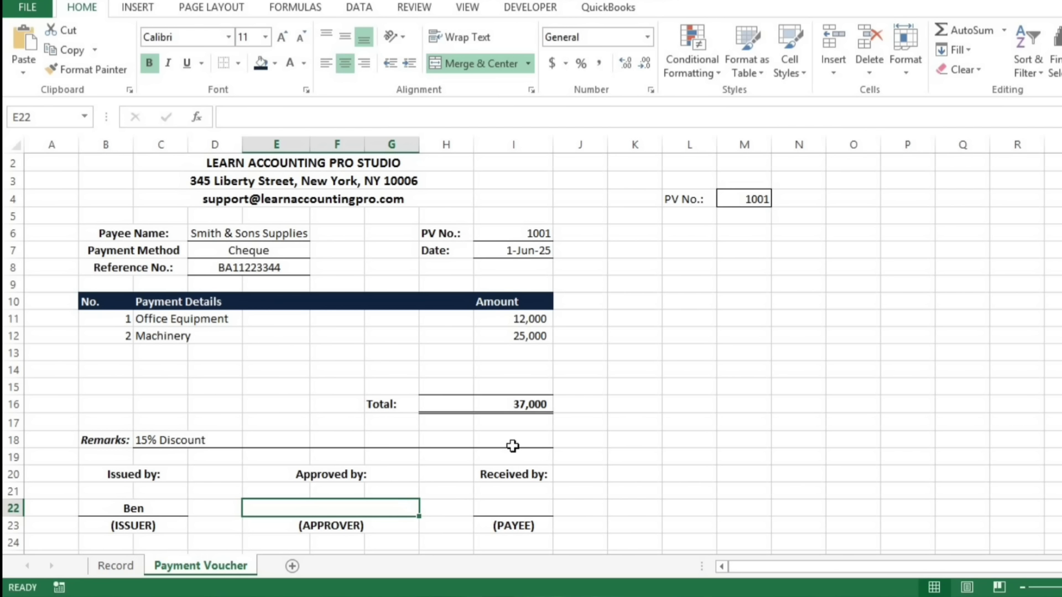
key("F2")
key("ctrl+v")
Step: Change the column index to 17 in both VLOOKUPs of the Approved by formula in E22
key("Left")
key("Left")
key("Left")
key("Left")
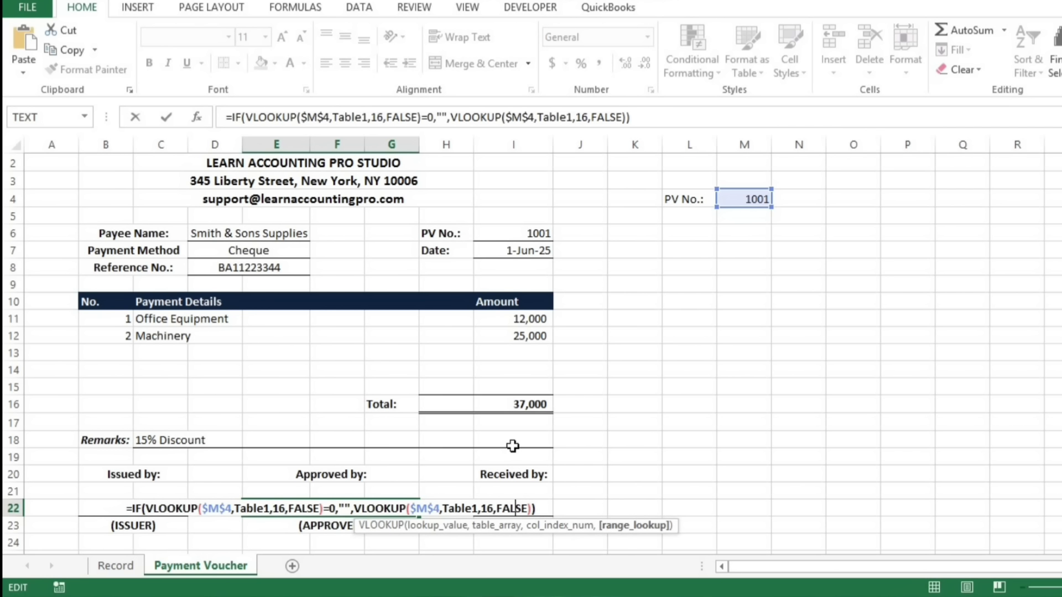
key("Left")
key("Left")
key("Left")
key("Left")
key("BackSpace")
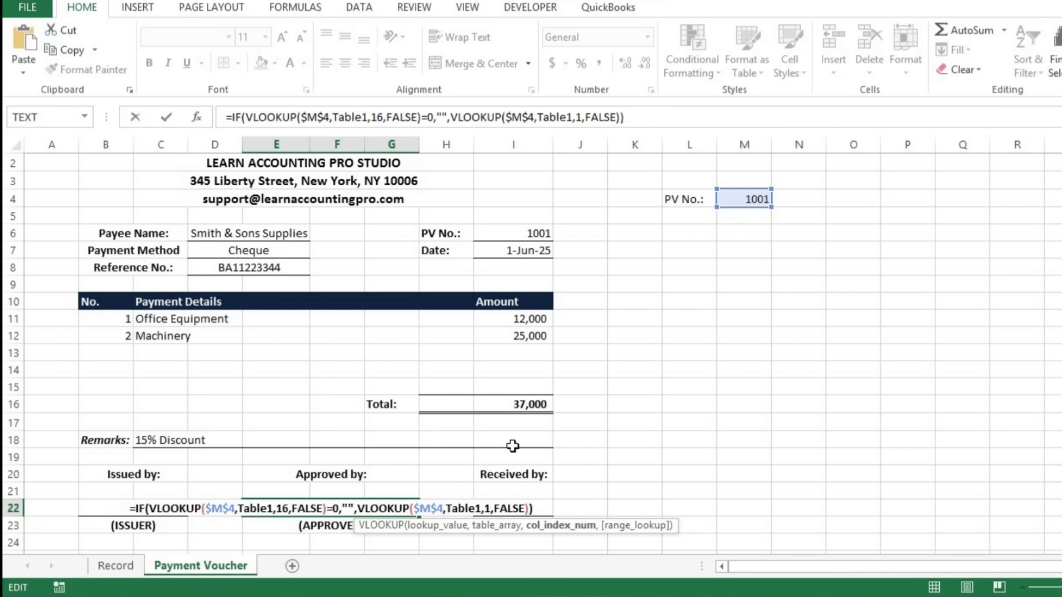
type("7")
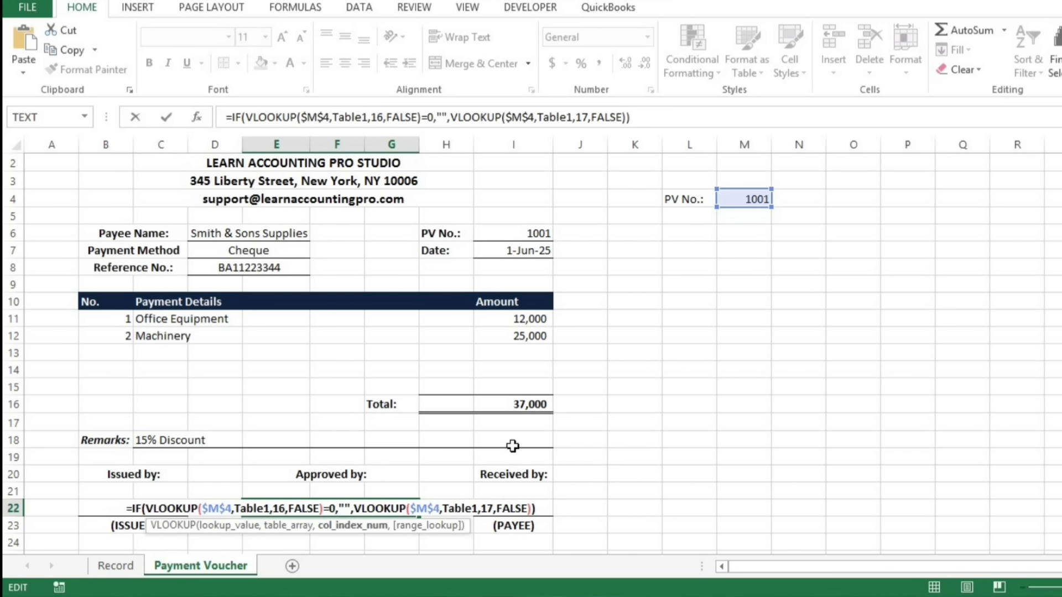
key("Right")
key("BackSpace")
type("7")
key("ctrl+Return")
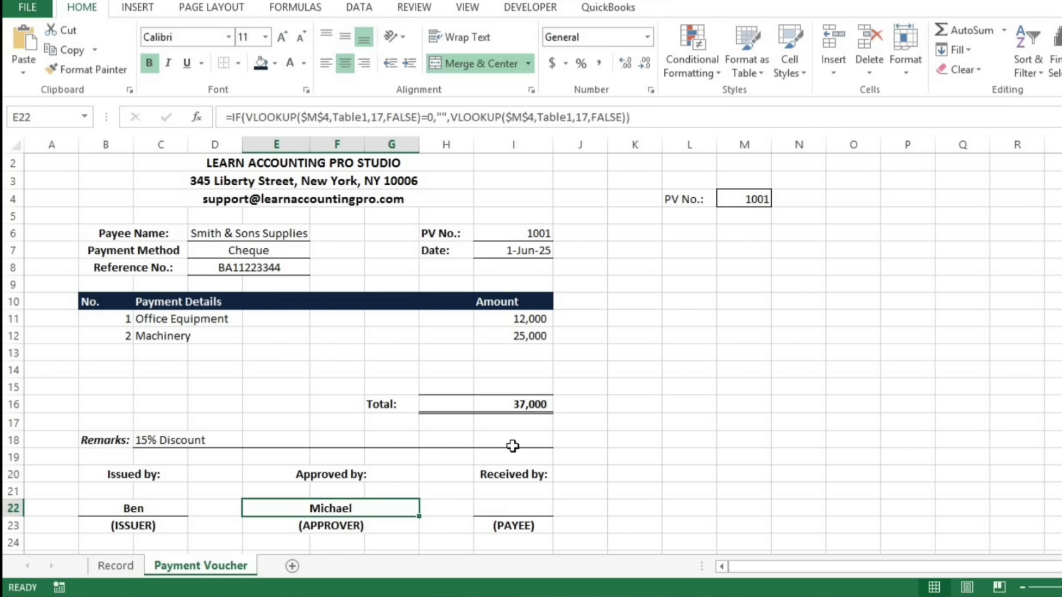
Step: Paste the copied Issued by formula into the Received by cell I22
key("Right")
key("Right")
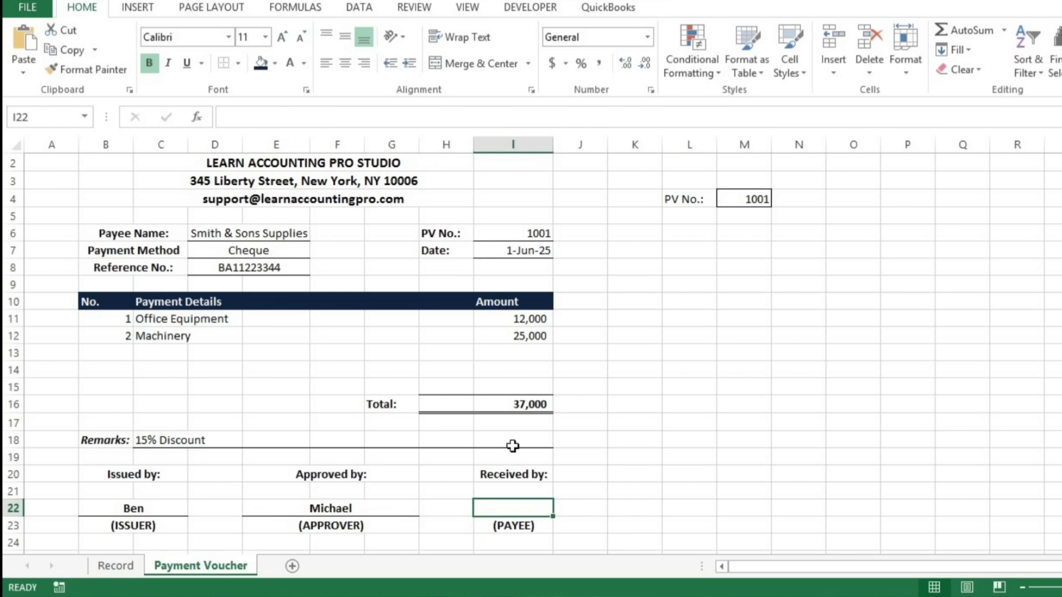
key("F2")
key("ctrl+v")
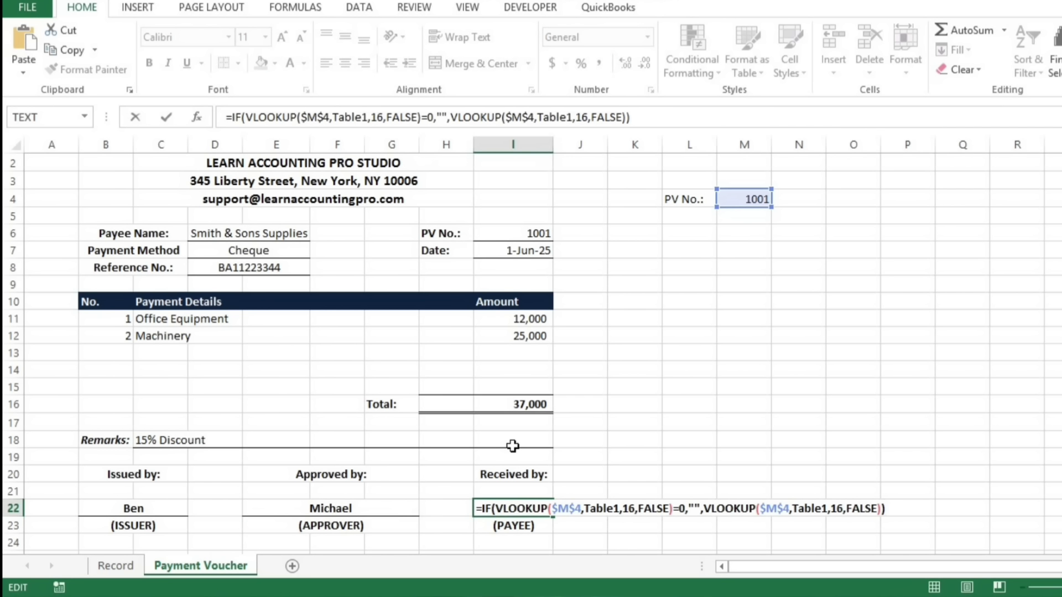
Step: Change the column index to 3 in both VLOOKUPs of the Received by formula in I22
key("Left")
key("Left")
key("Left")
key("Left")
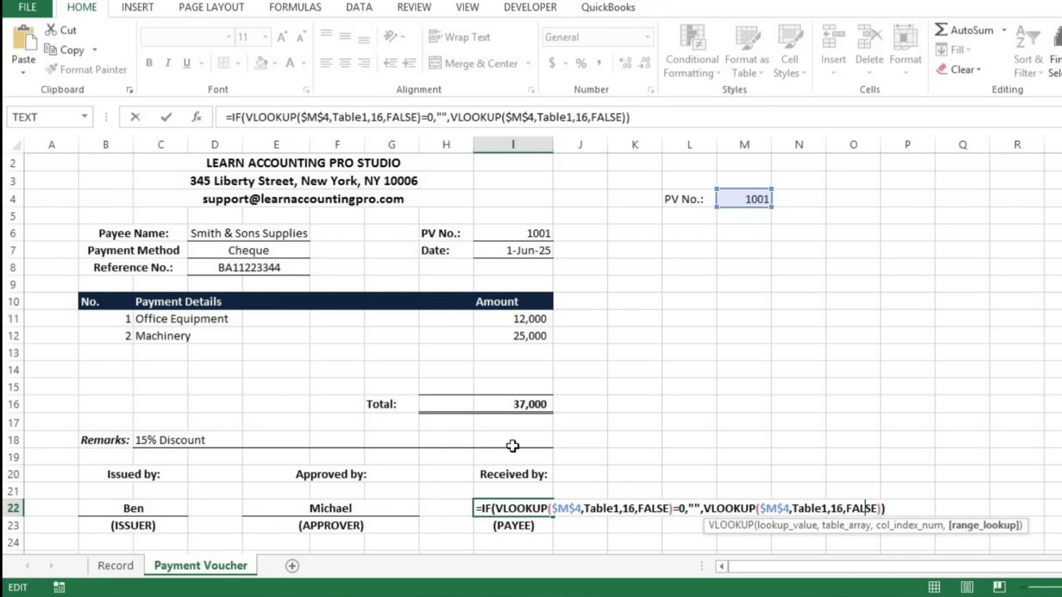
key("Left")
key("Left")
key("Left")
key("Left")
key("BackSpace")
key("BackSpace")
type("3")
key("Left")
key("Left")
key("Left")
key("Left")
key("Left")
key("Left")
key("Left")
key("Left")
key("Left")
key("Left")
key("Left")
key("Left")
key("Left")
key("Left")
key("Left")
key("Left")
key("Left")
key("Left")
key("Left")
key("Left")
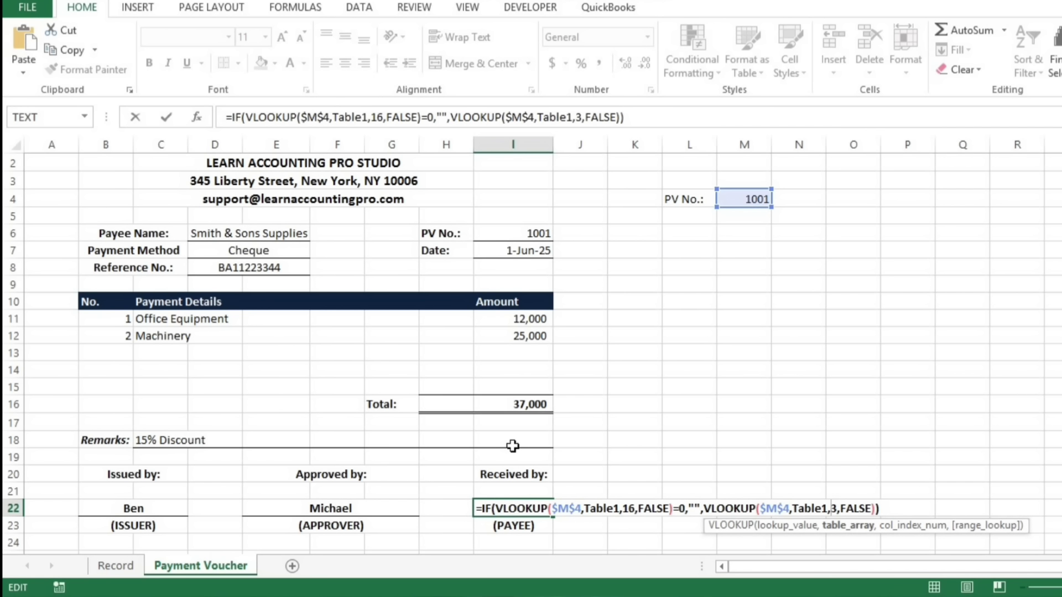
key("Left")
key("Left")
key("Left")
key("Left")
key("Left")
key("Left")
key("Left")
key("Left")
key("Left")
key("Left")
key("Left")
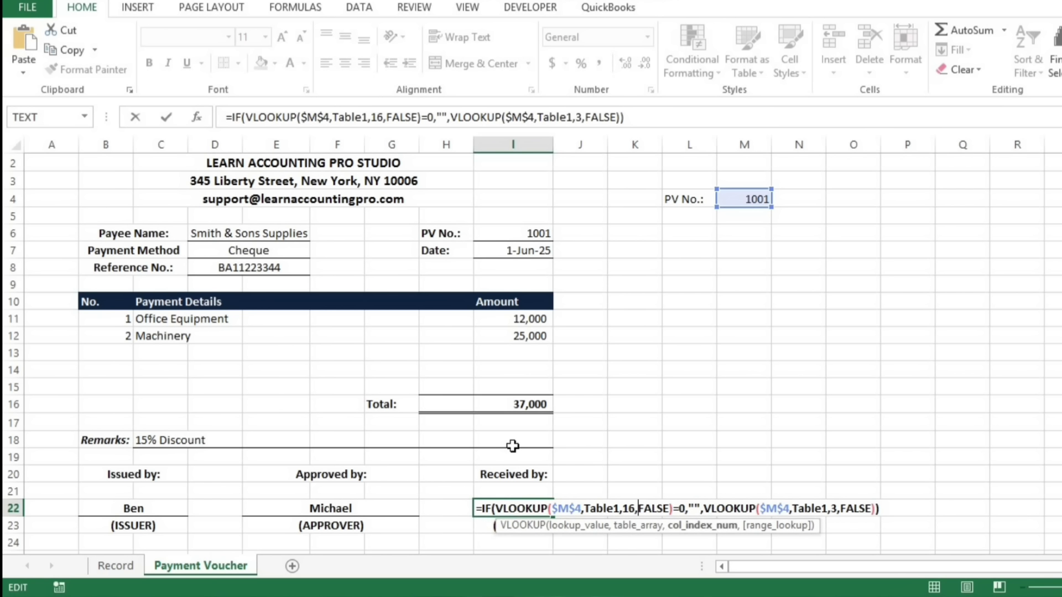
key("BackSpace")
key("BackSpace")
type("3")
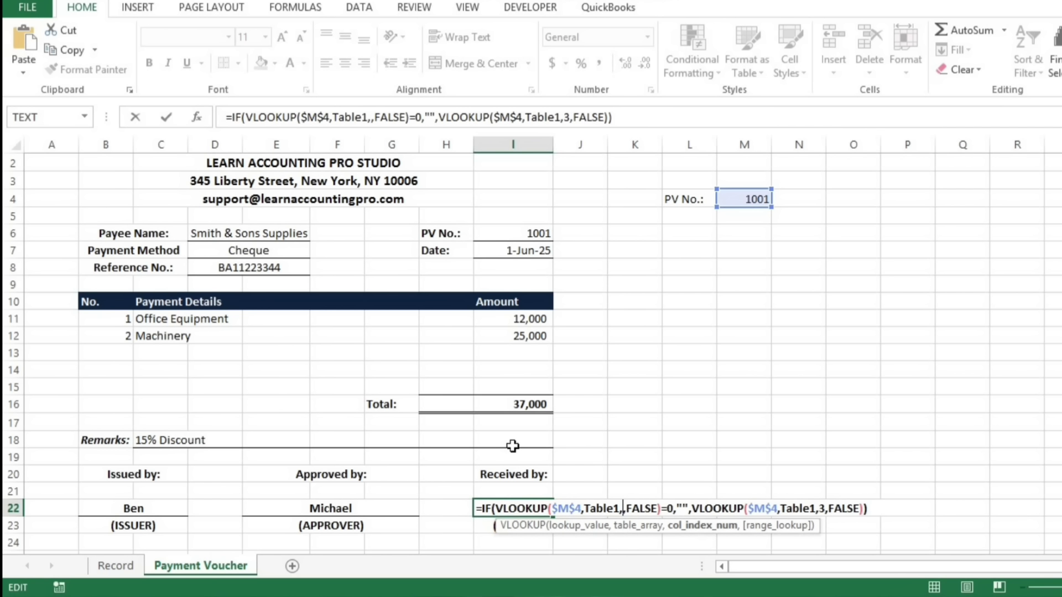
key("Return")
key("Up")
key("Up")
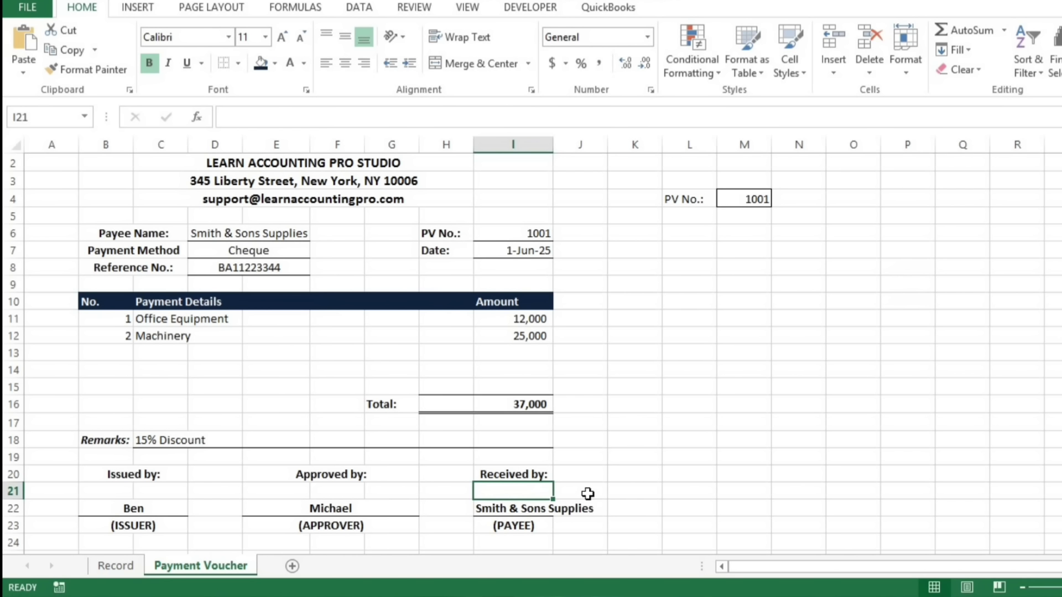
Step: Insert a spin button form control over cell N4, beside the PV No. cell
left_click(796, 204)
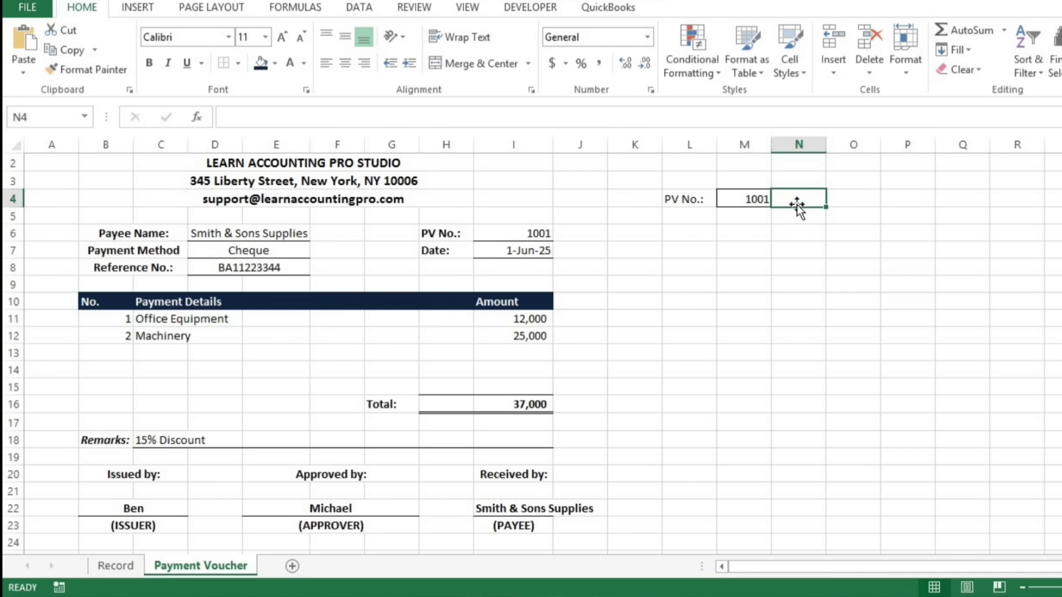
left_click(542, 11)
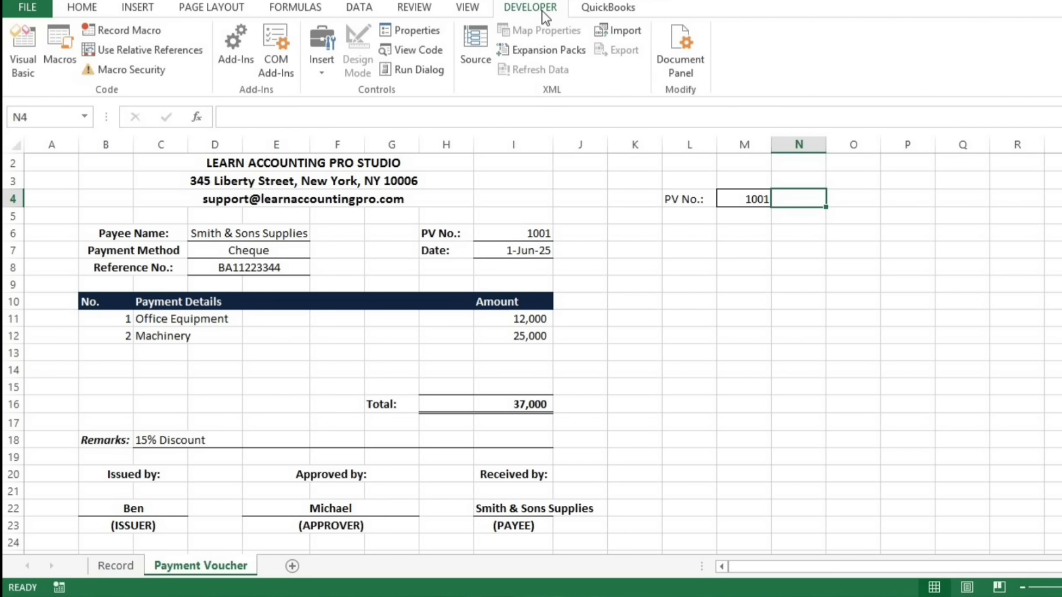
left_click(322, 61)
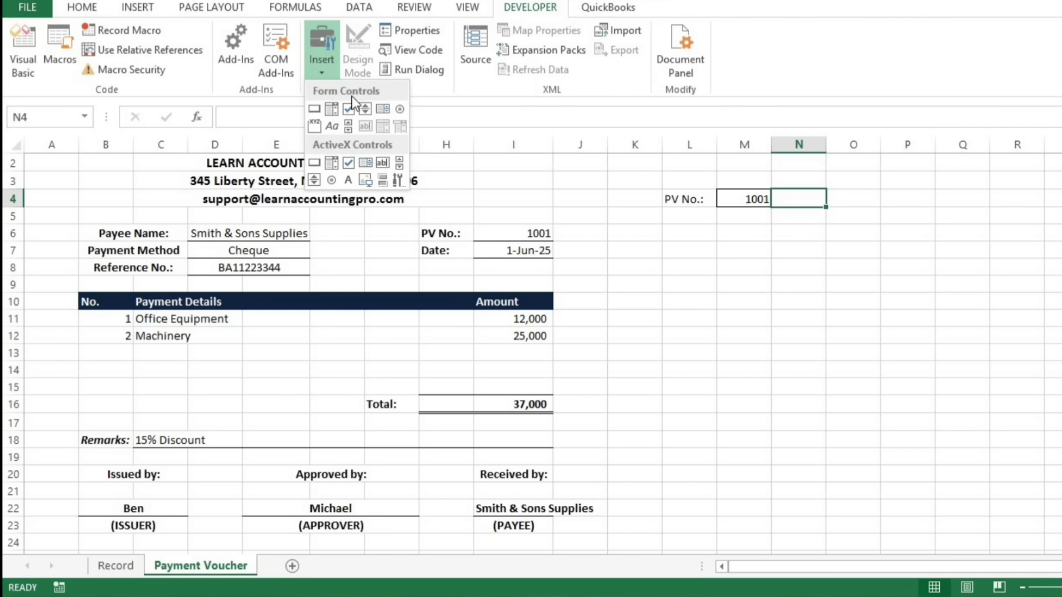
left_click(365, 108)
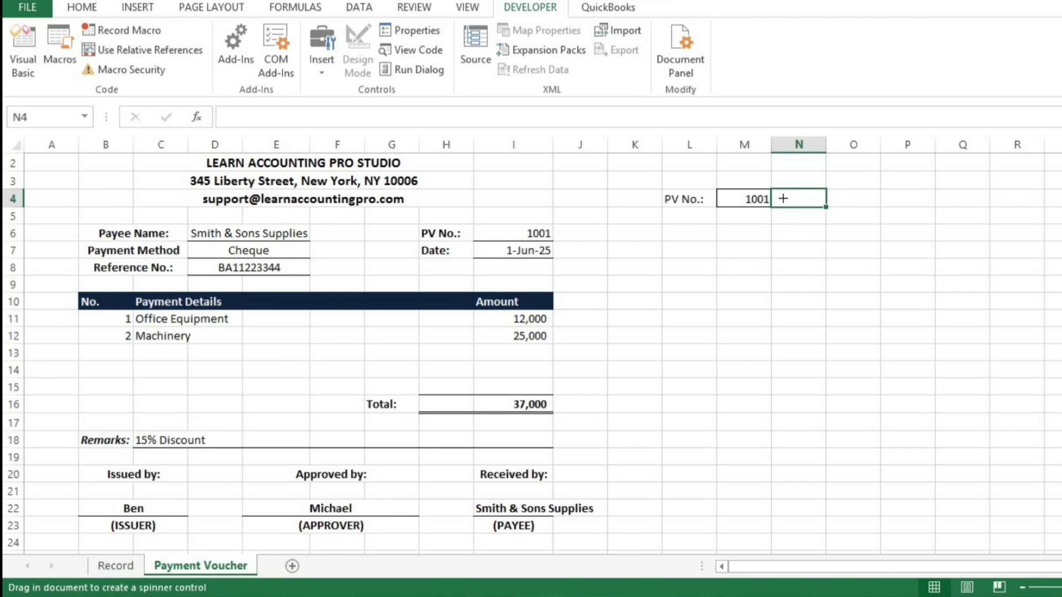
key("Return")
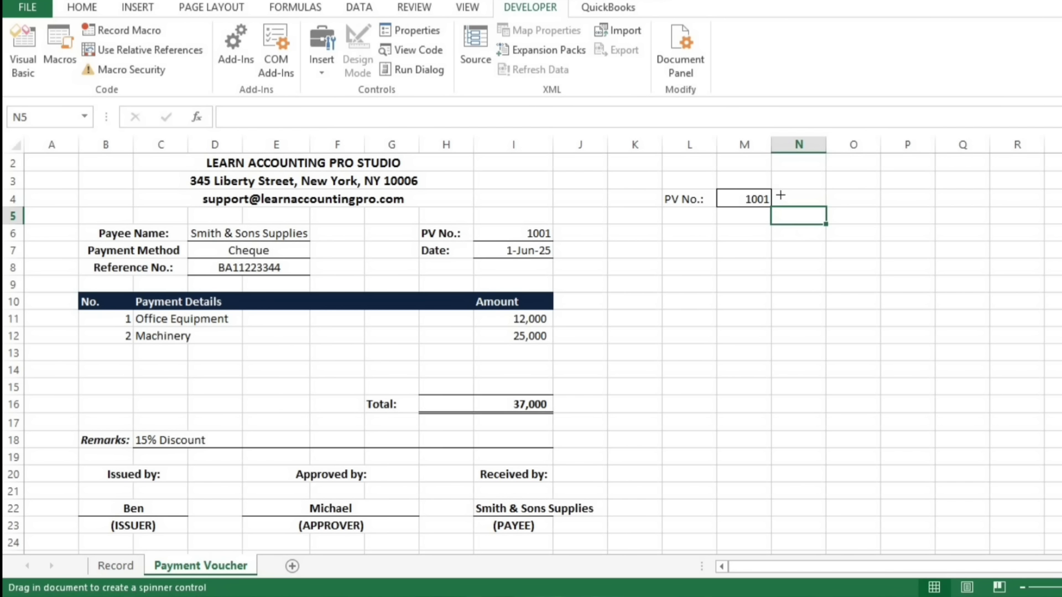
left_click_drag(777, 191, 823, 208)
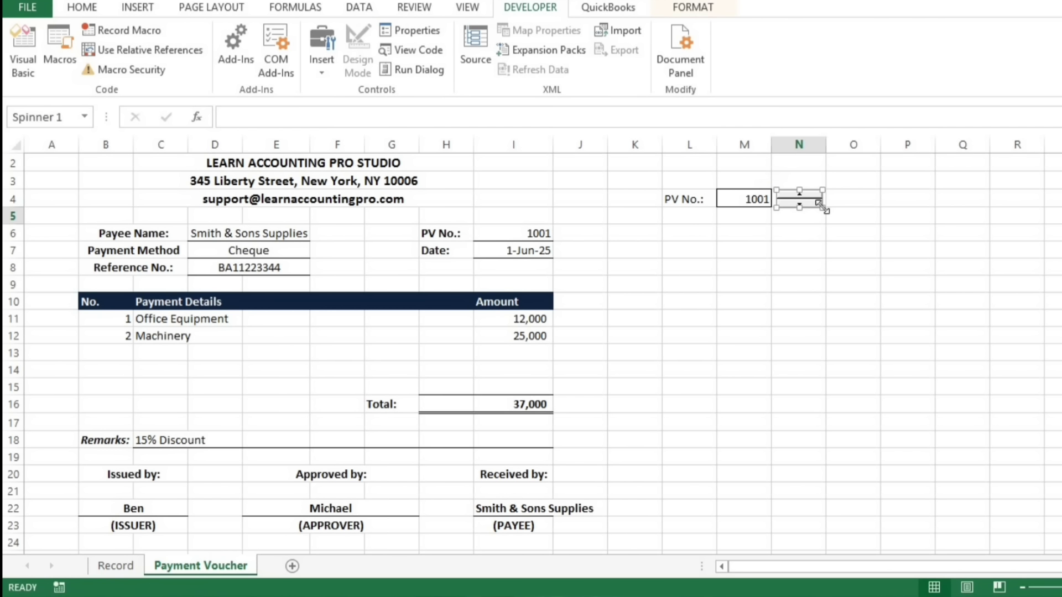
Step: Set the height of rows 2 to 4 to 30
left_click(629, 201)
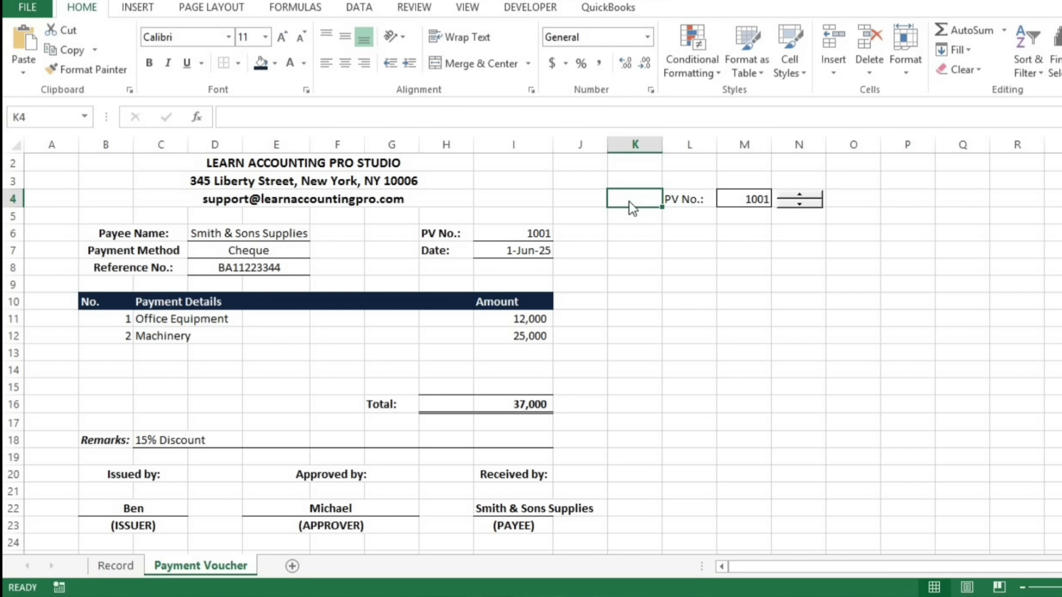
key("alt+h")
key("o")
key("h")
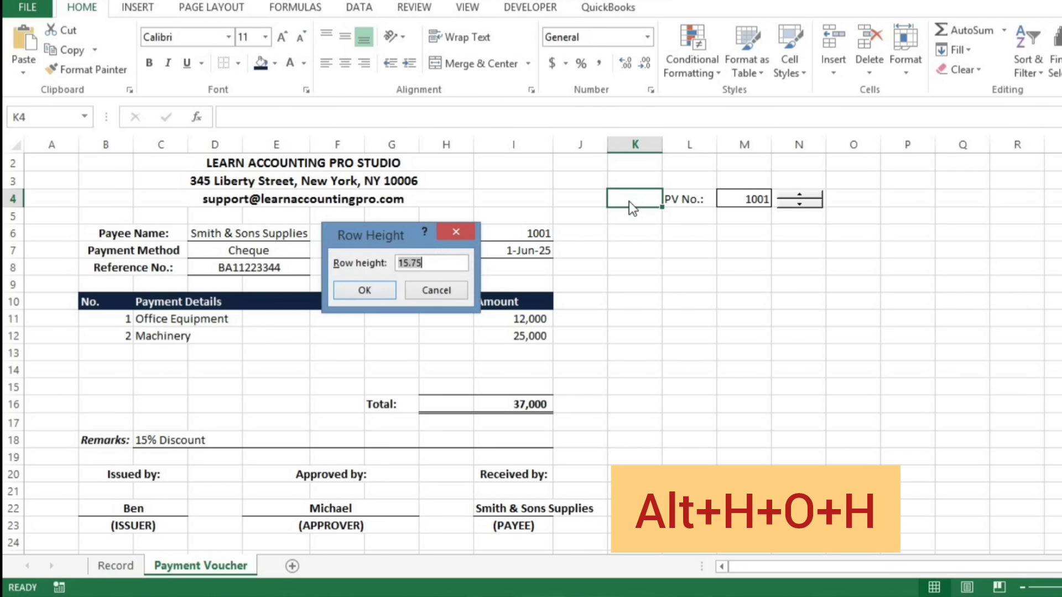
type("30")
key("Return")
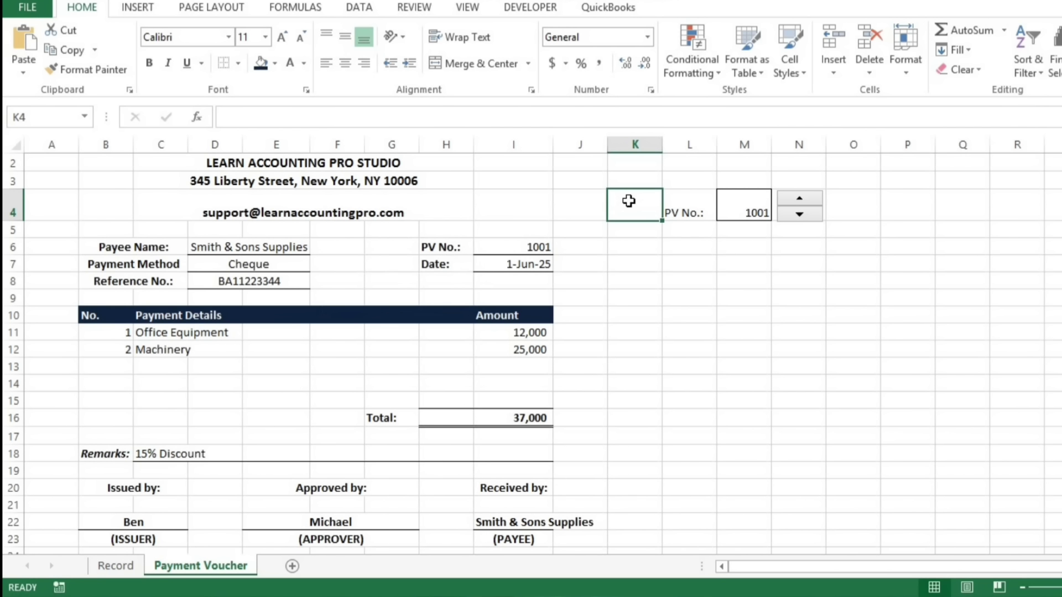
key("Up")
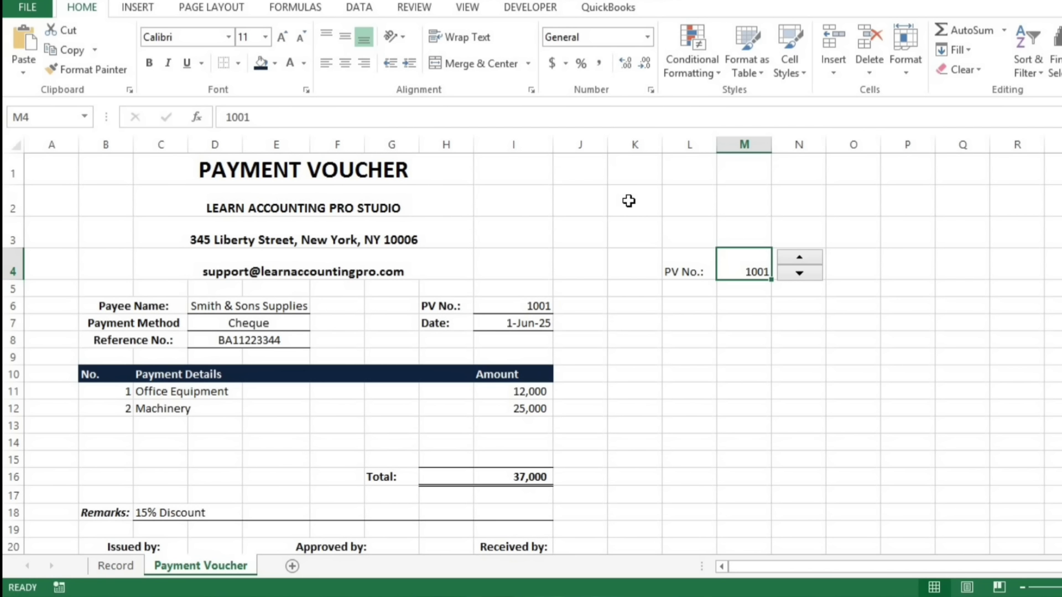
Step: Center the PV number in M4 and its label in L4 both vertically and horizontally
left_click(346, 37)
left_click(347, 62)
key("Left")
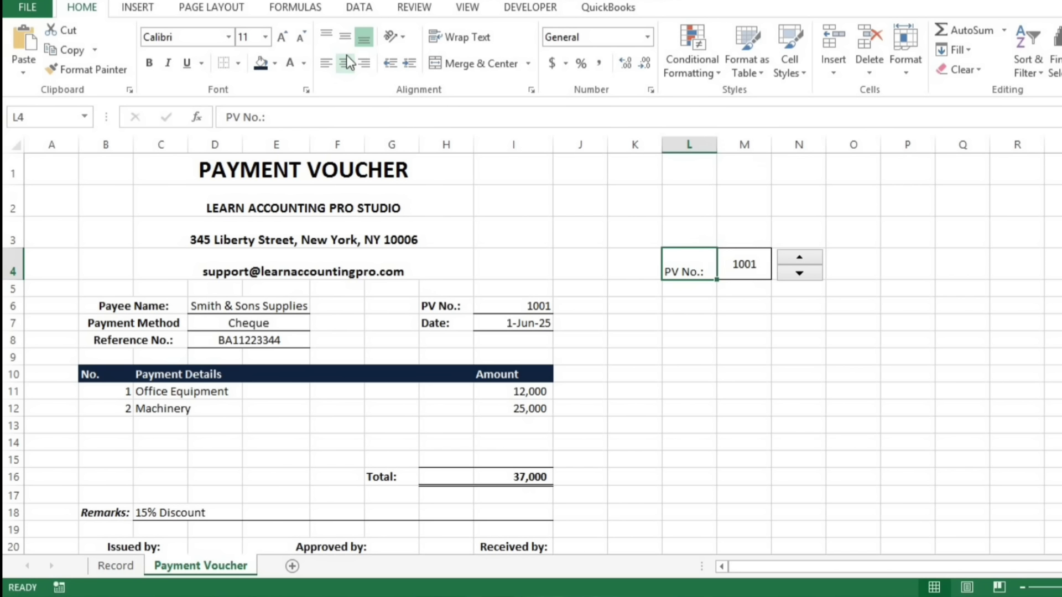
left_click(345, 37)
left_click(347, 62)
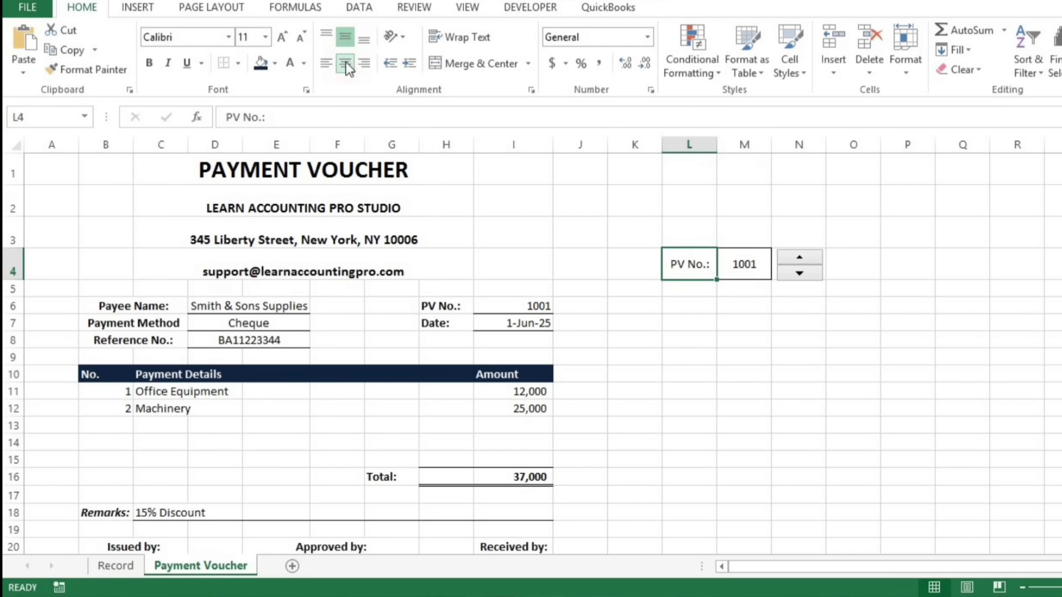
key("Right")
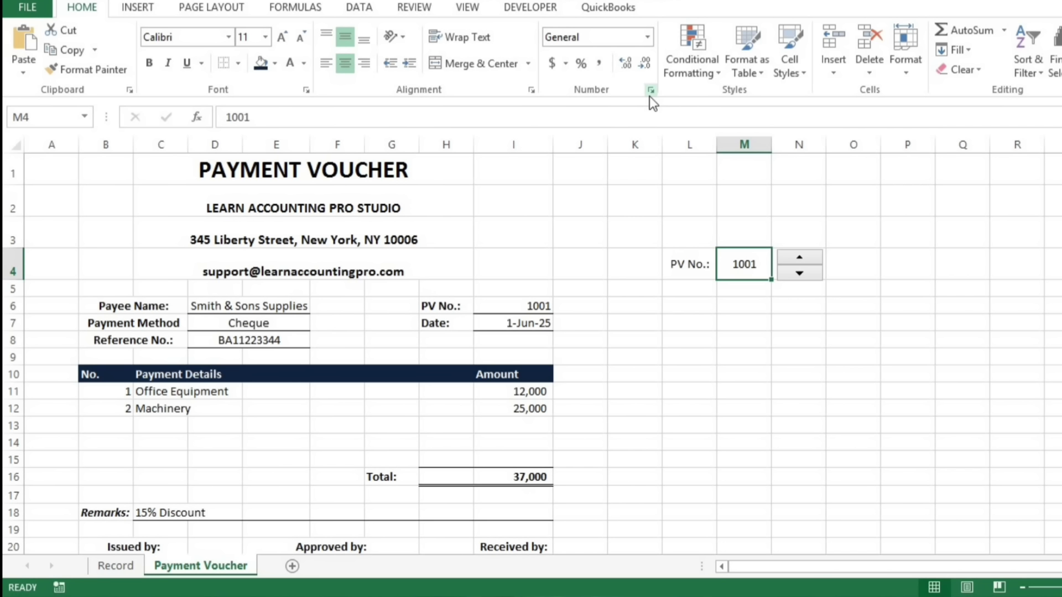
Step: Check in the ribbon customization options whether the Developer tab is enabled
right_click(170, 82)
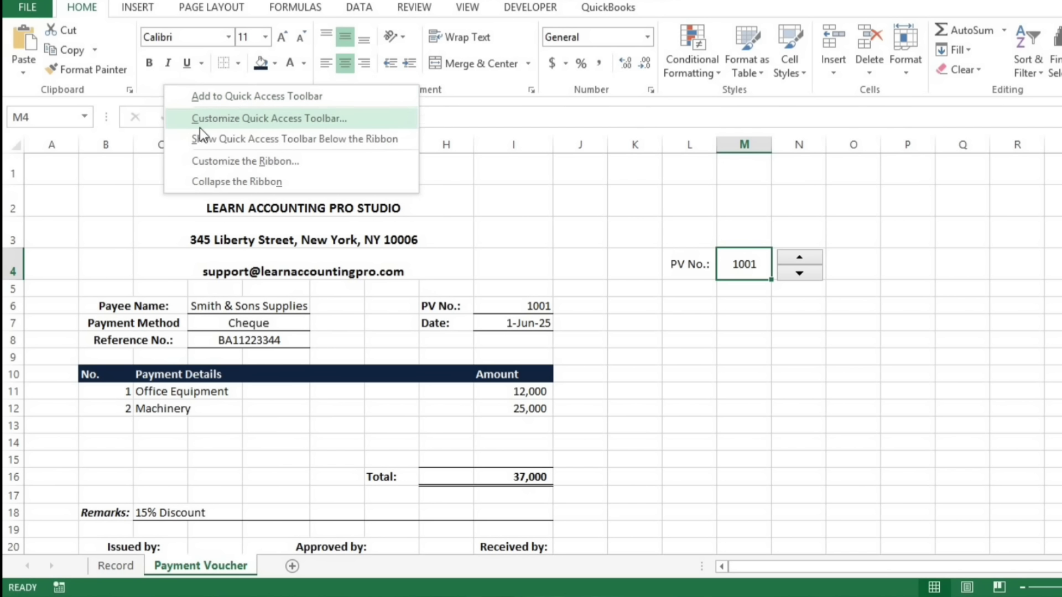
left_click(232, 161)
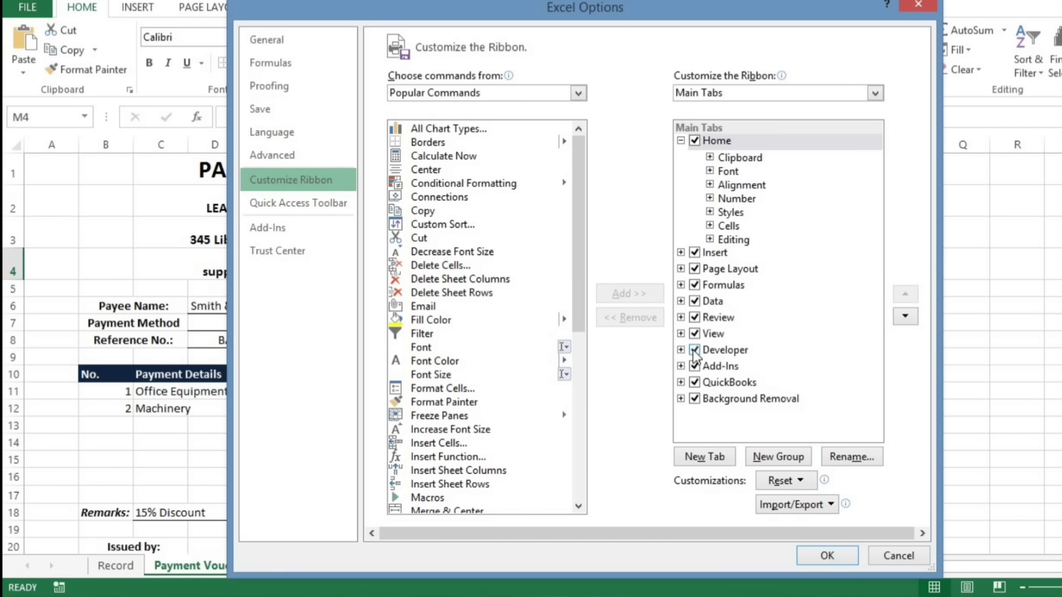
left_click(835, 560)
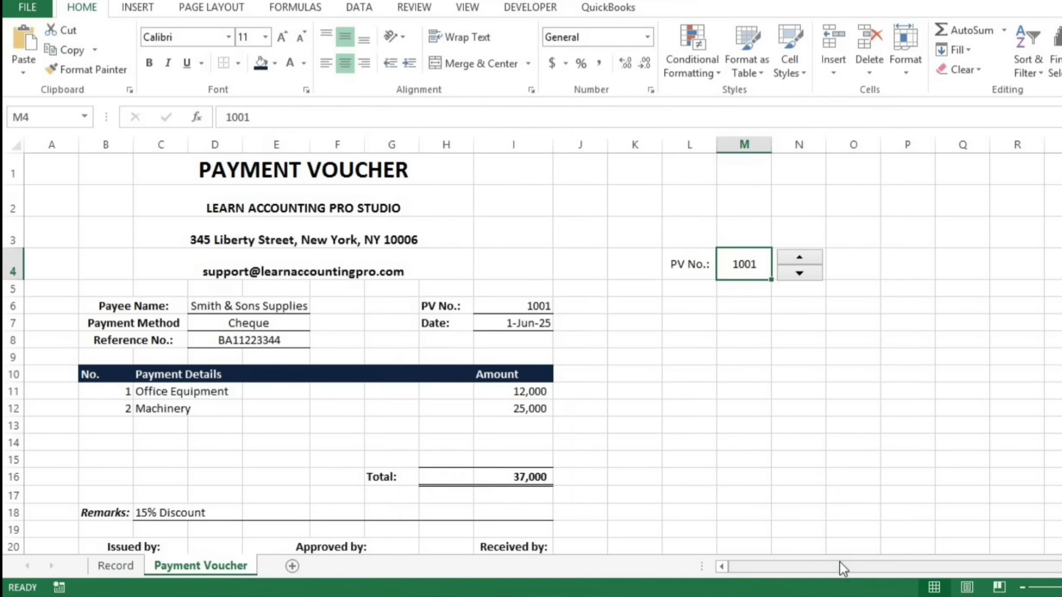
Step: Format the spinner control with a minimum value of 1001 and link it to cell $M$4
left_click(802, 271)
right_click(801, 271)
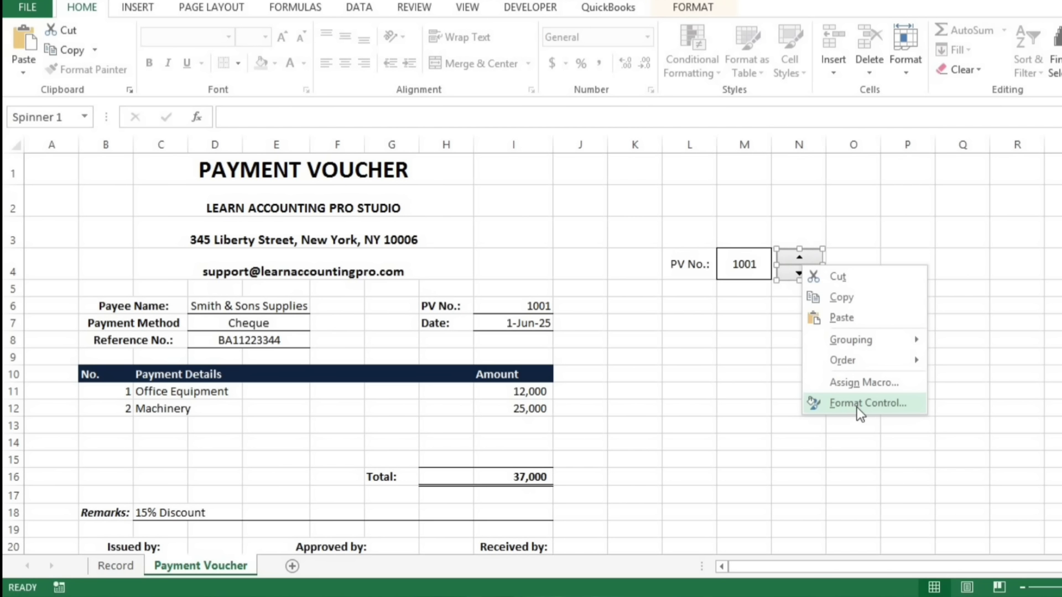
left_click(859, 410)
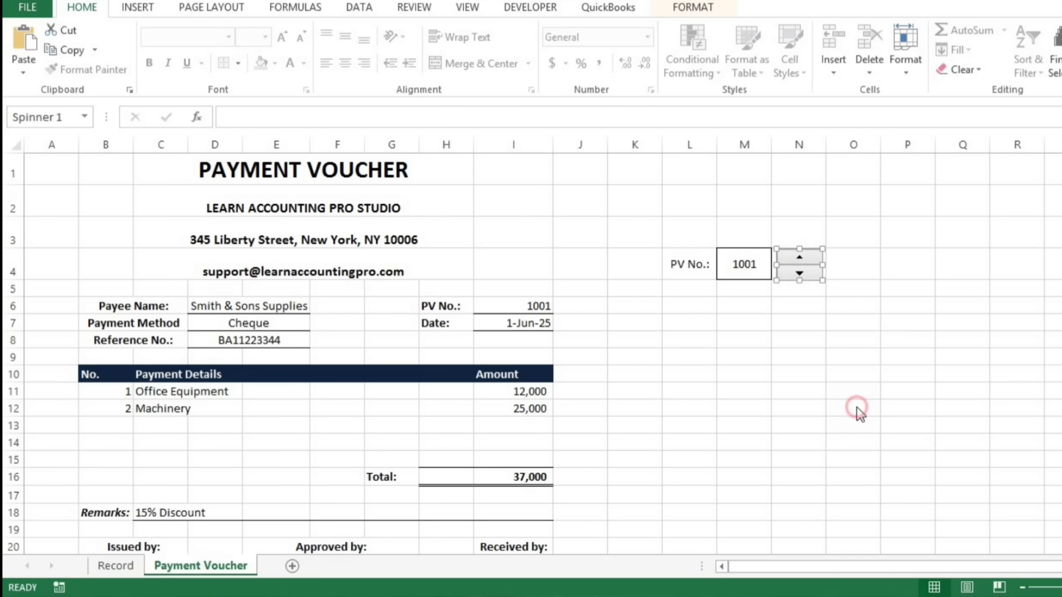
double_click(335, 173)
type("1001")
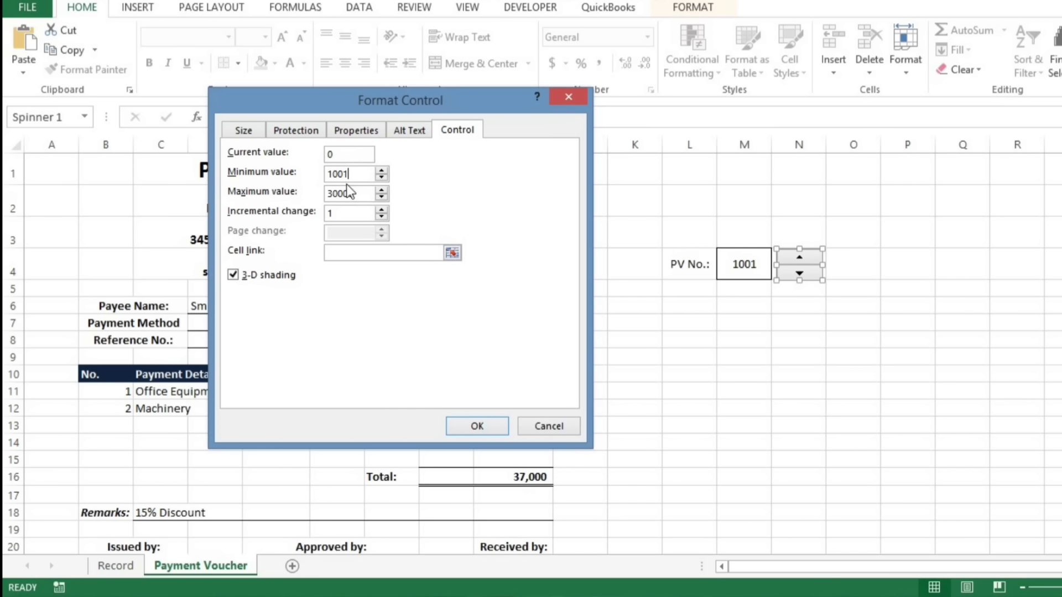
left_click(450, 256)
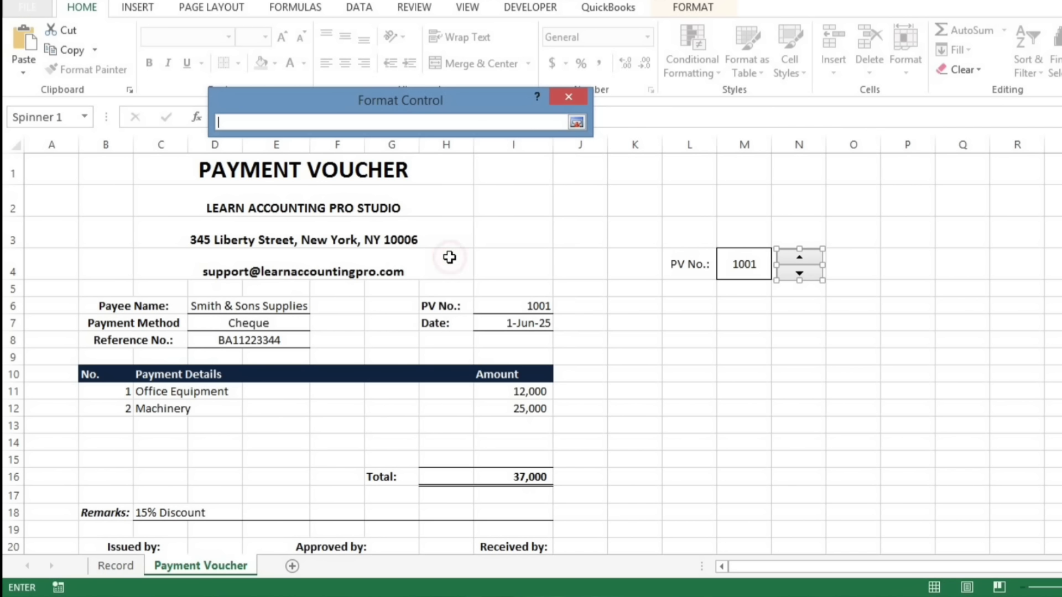
left_click(746, 268)
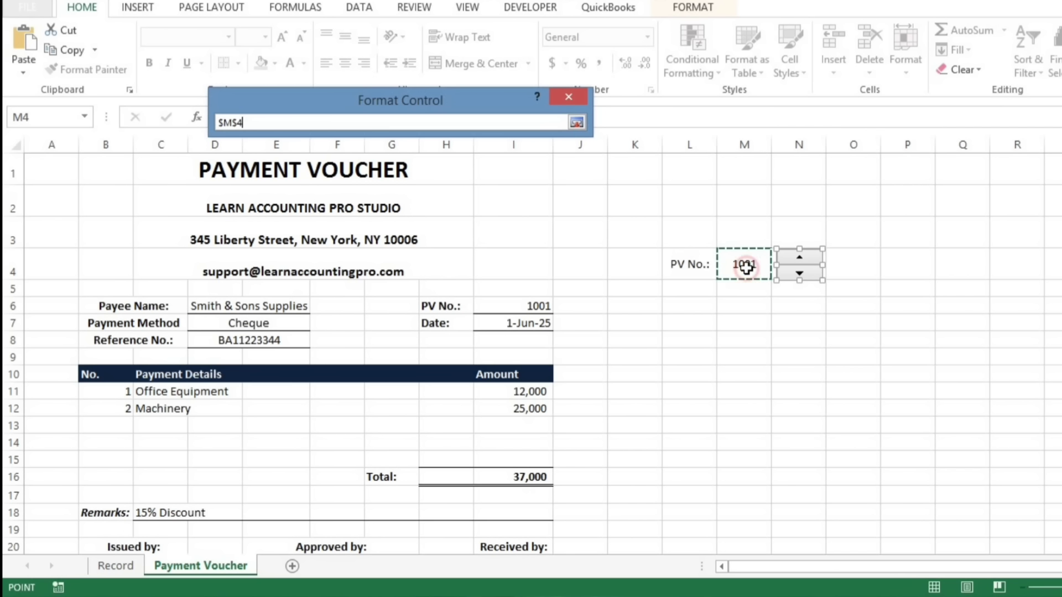
key("Return")
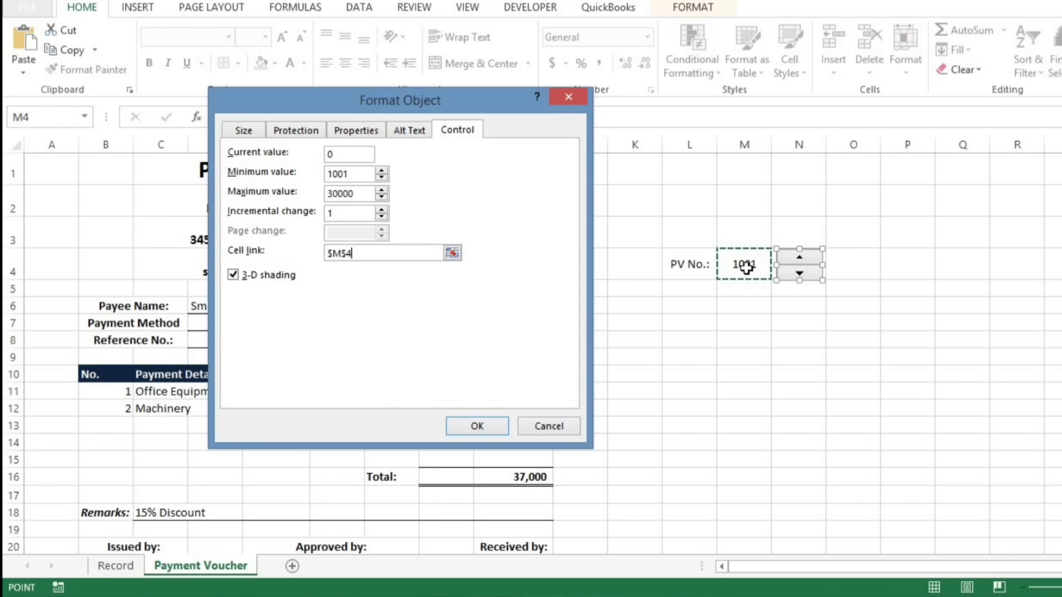
left_click(477, 426)
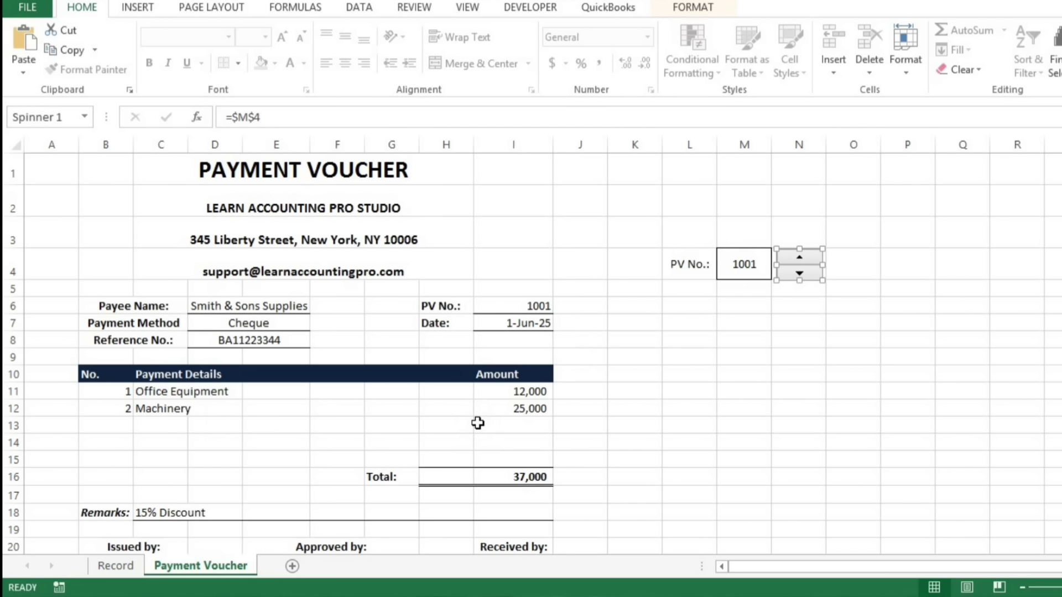
left_click(799, 323)
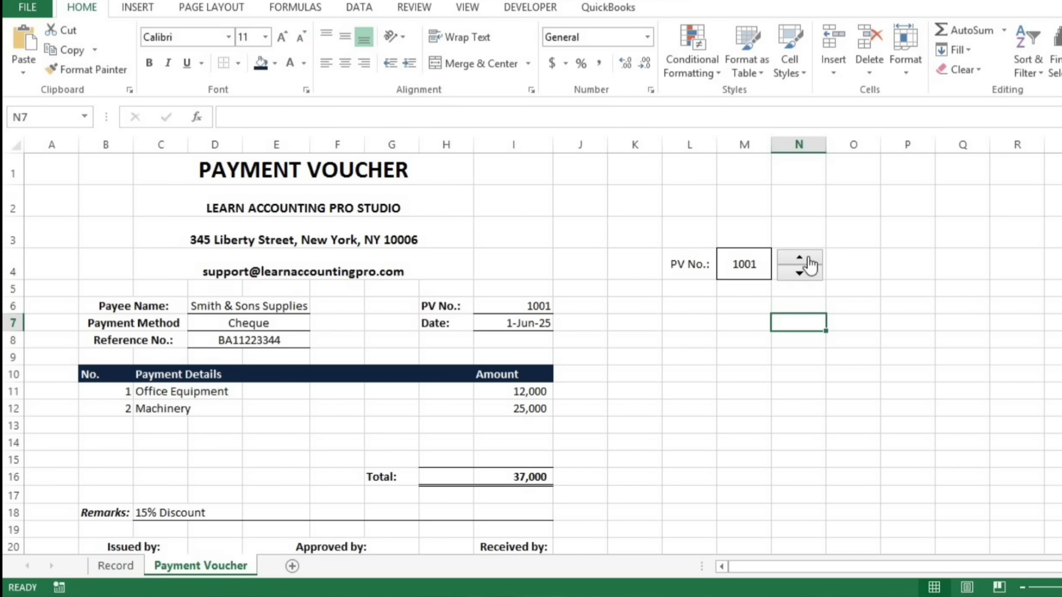
Step: Test the spinner by stepping the PV number up to 1004, back to 1001, and up to 1004 again
left_click(808, 258)
left_click(808, 258)
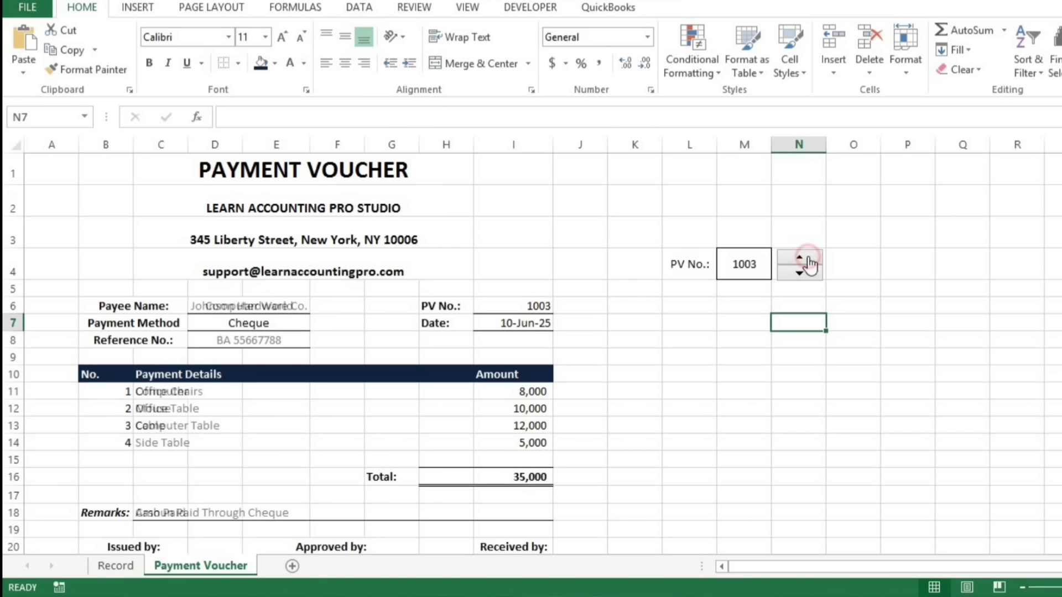
left_click(808, 263)
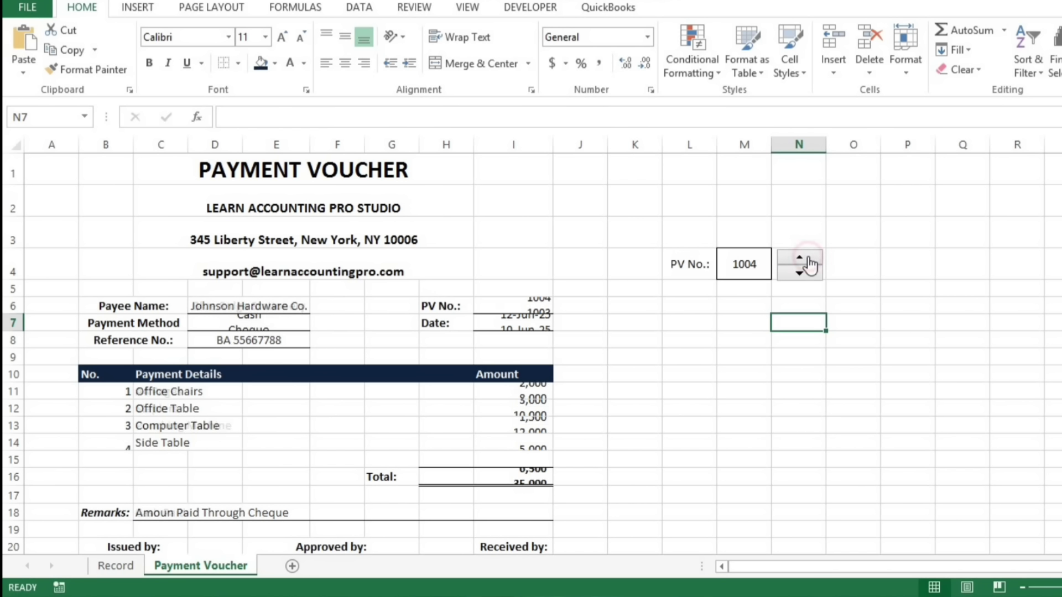
left_click(804, 277)
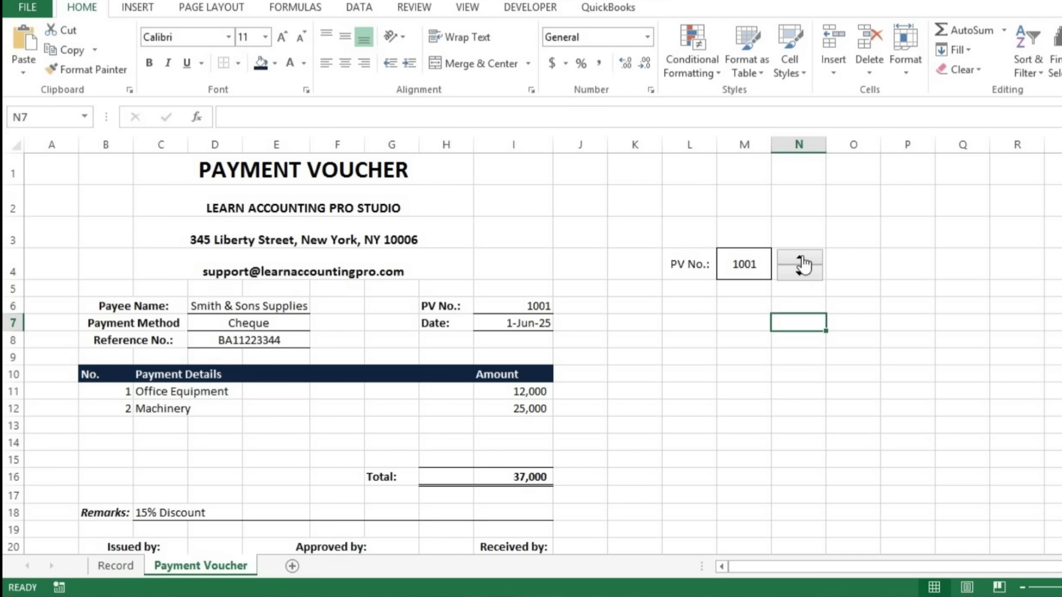
left_click(804, 260)
left_click(804, 260)
left_click(803, 260)
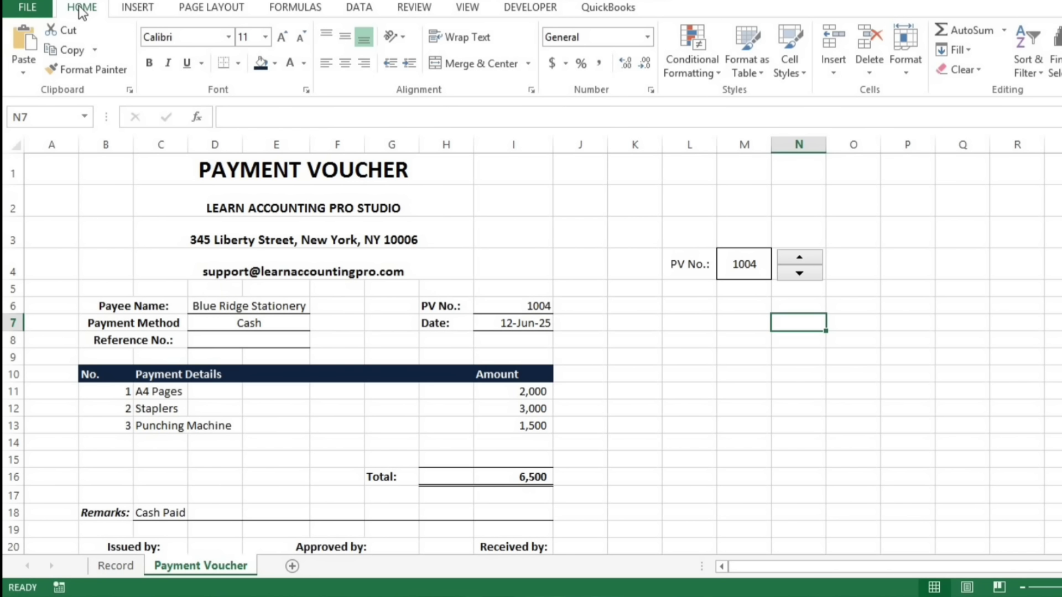
Step: Hide the gridlines on the Payment Voucher sheet and select cell A1
key("alt")
key("w")
key("v")
key("g")
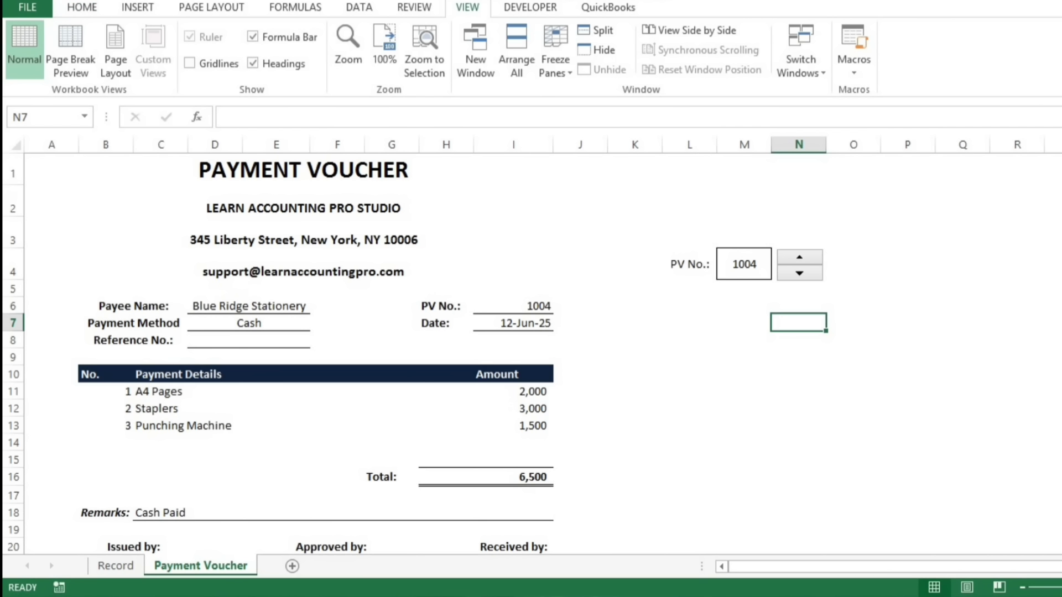
left_click(68, 168)
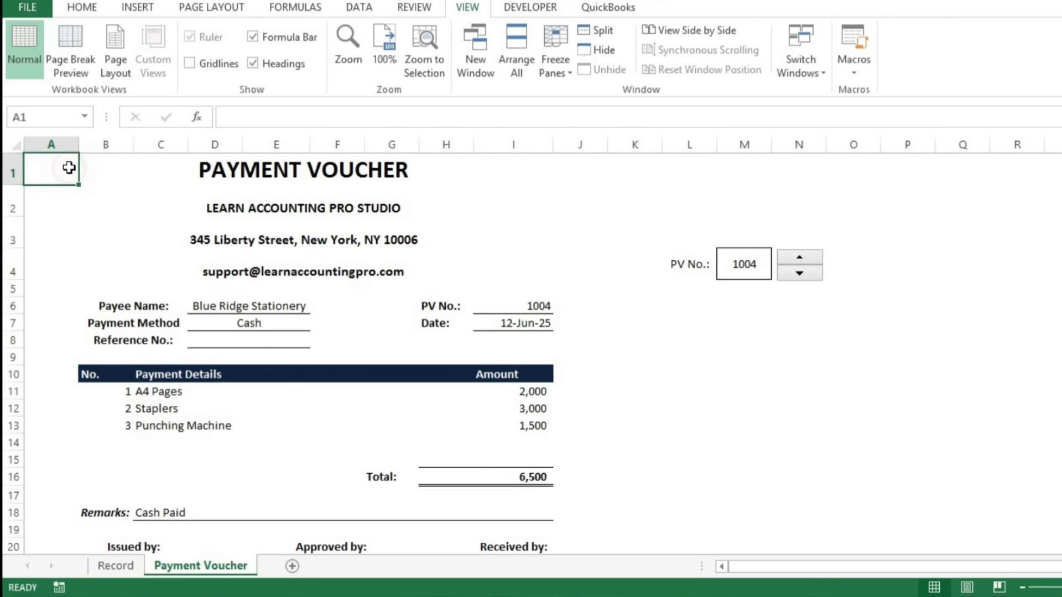
Step: Set the range A1:J25 of the Payment Voucher sheet as the print area
key("shift+Right")
key("shift+Right")
key("shift+Right")
key("shift+Right")
key("shift+Right")
key("shift+Right")
key("shift+Right")
key("shift+Right")
key("shift+Right")
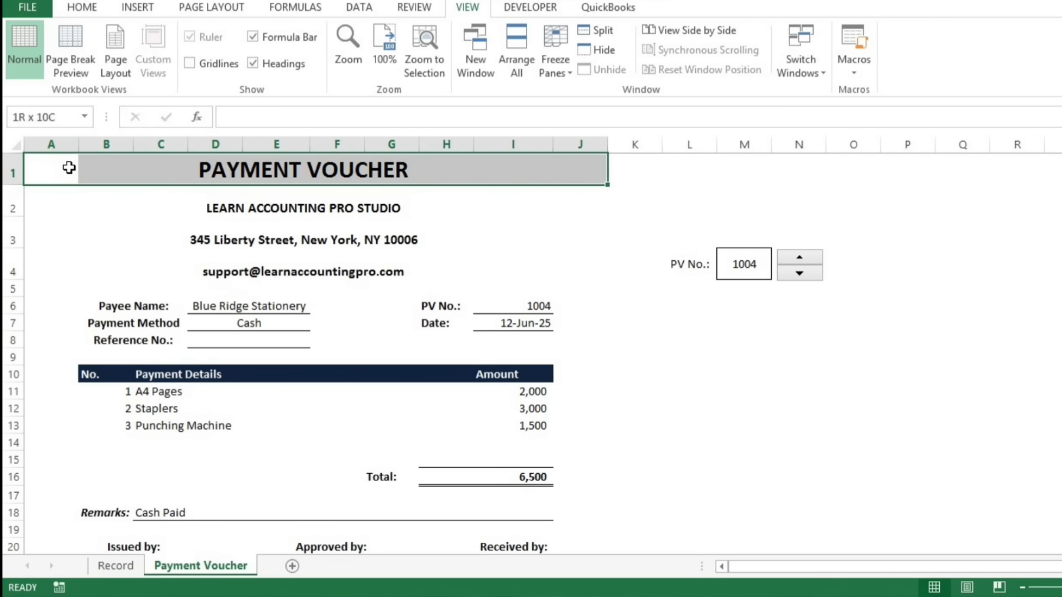
key("shift+Down")
key("shift+Down")
key("shift+Down")
key("shift+Down")
key("shift+Down")
key("shift+Down")
key("shift+Down")
key("shift+Down")
key("shift+Down")
key("shift+Down")
key("shift+Down")
key("shift+Down")
key("shift+Down")
key("shift+Down")
key("shift+Down")
key("shift+Down")
key("shift+Down")
key("shift+Down")
key("shift+Down")
key("shift+Down")
key("shift+Down")
key("shift+Down")
key("shift+Down")
key("shift+Down")
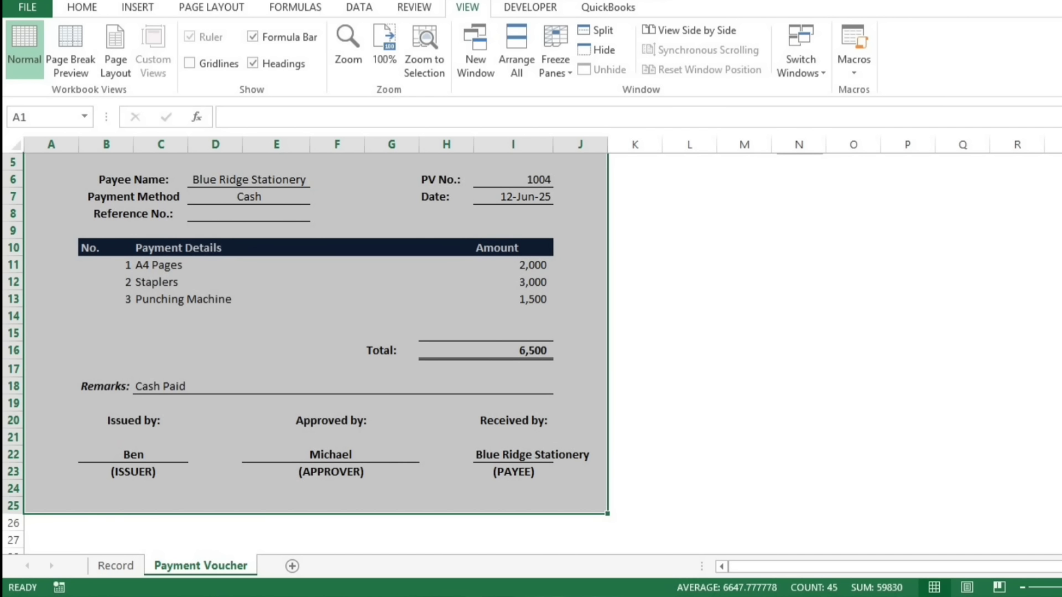
left_click(223, 11)
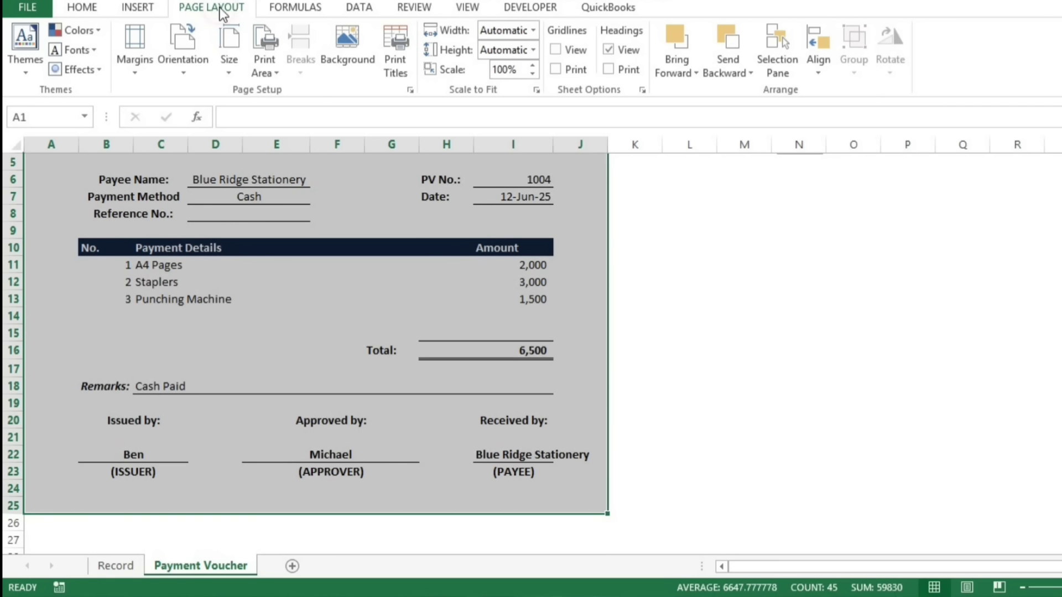
left_click(264, 58)
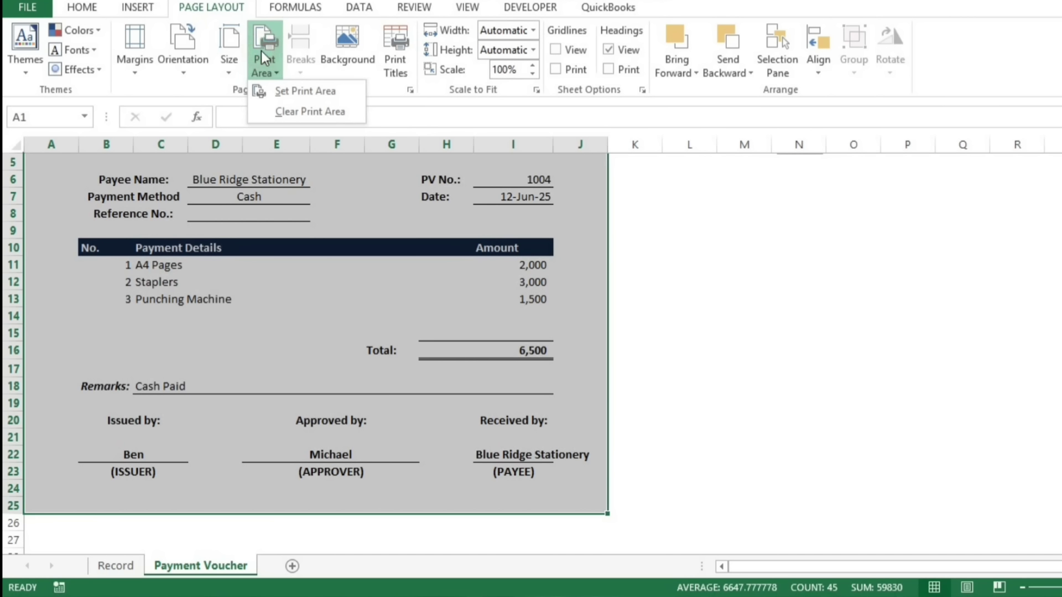
left_click(286, 91)
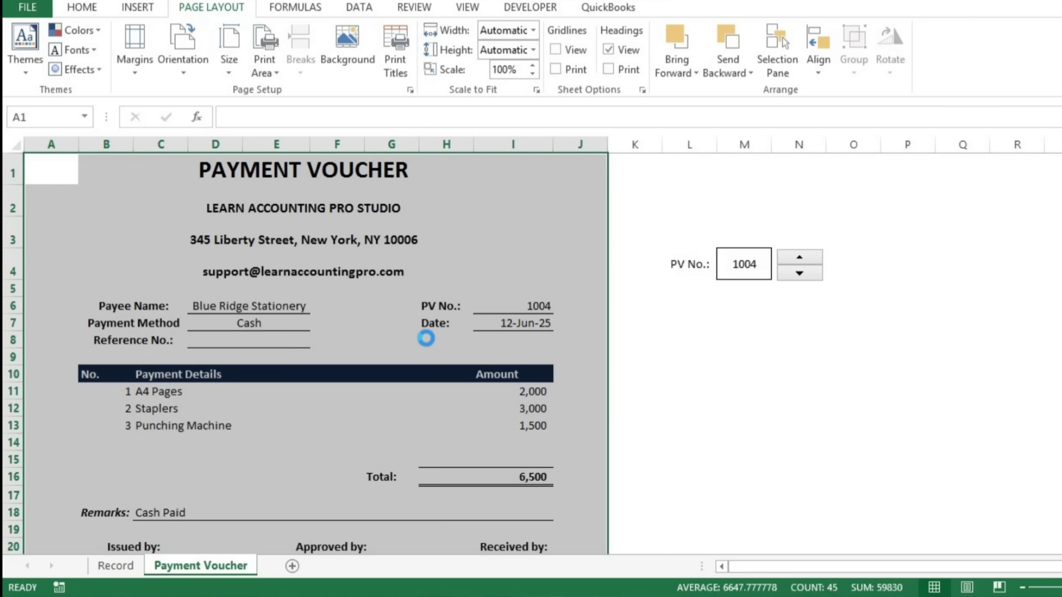
Step: Deselect the voucher range, check the voucher's page in the print preview, and return to the sheet
left_click(636, 454)
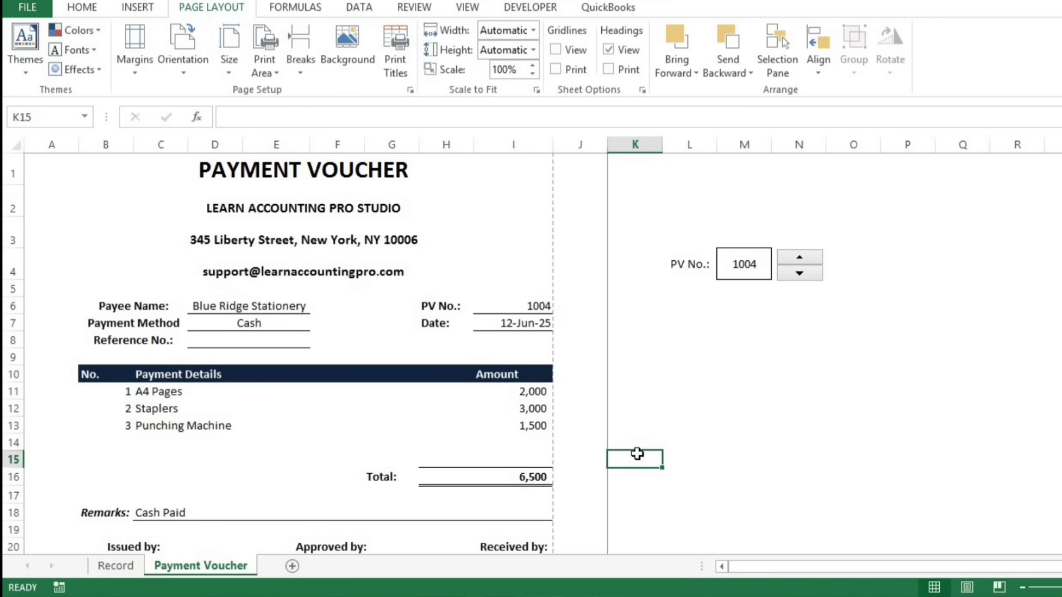
key("ctrl+p")
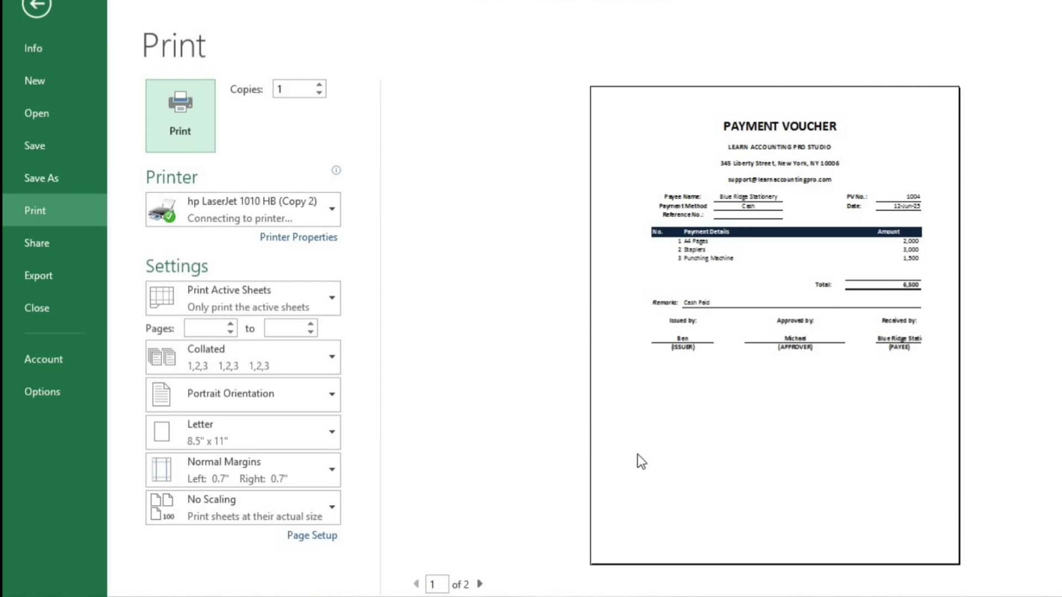
key("Escape")
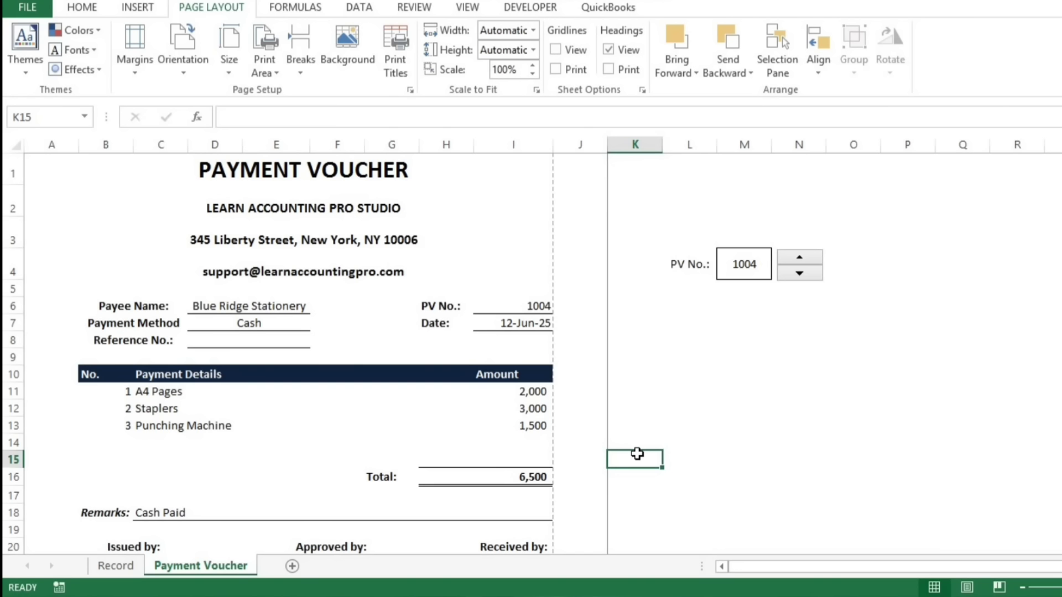